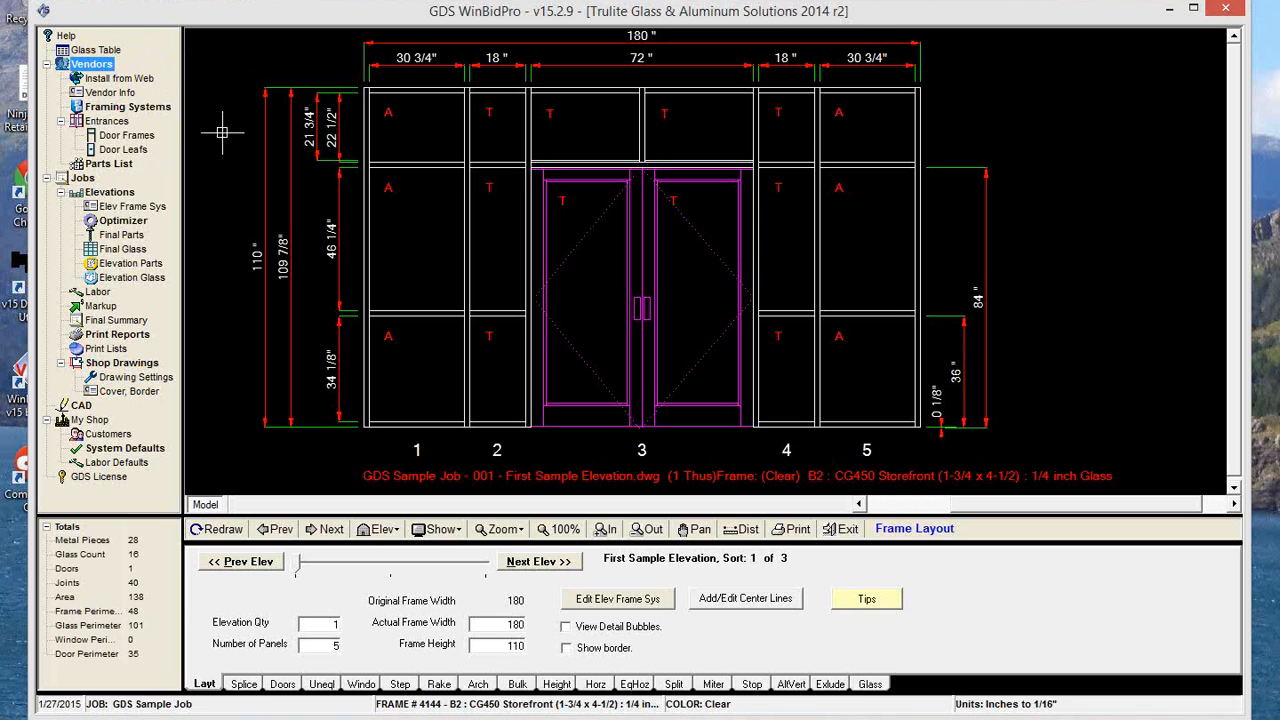
# Open the Glass Table and look through the listed glass parts and their columns.
pyautogui.click(95, 50)
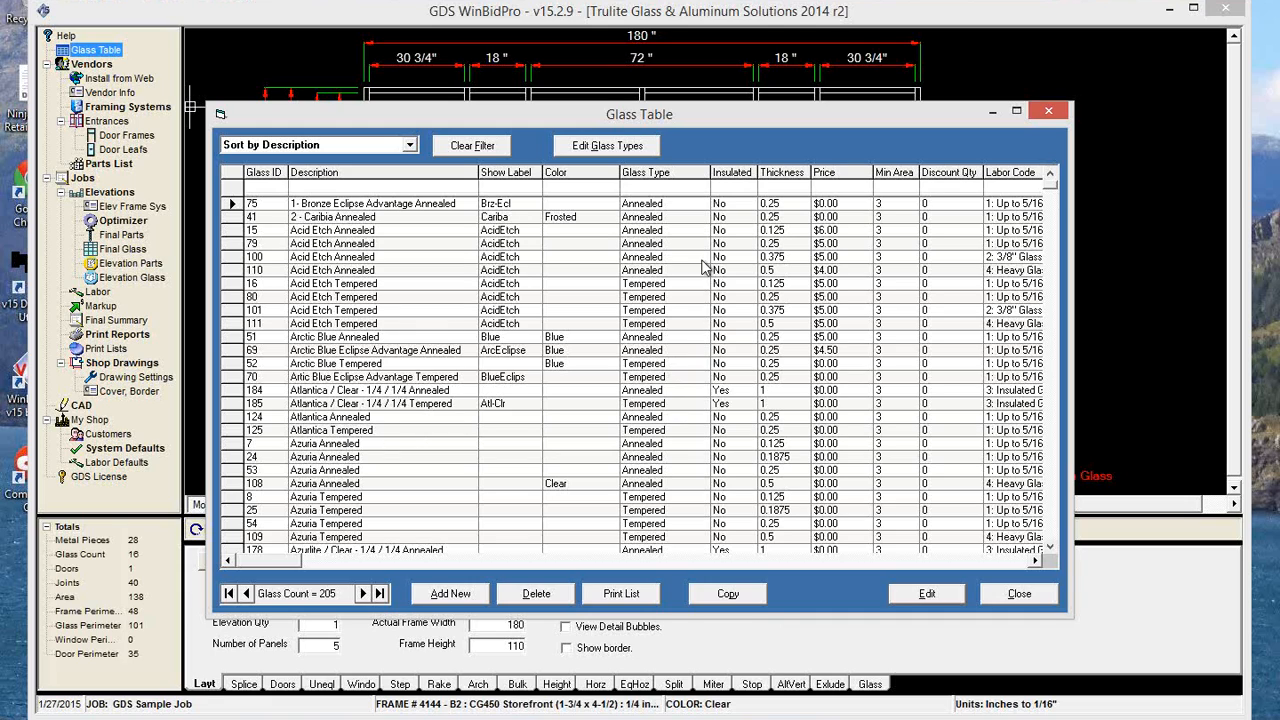
pyautogui.scroll(-1, 665, 390)
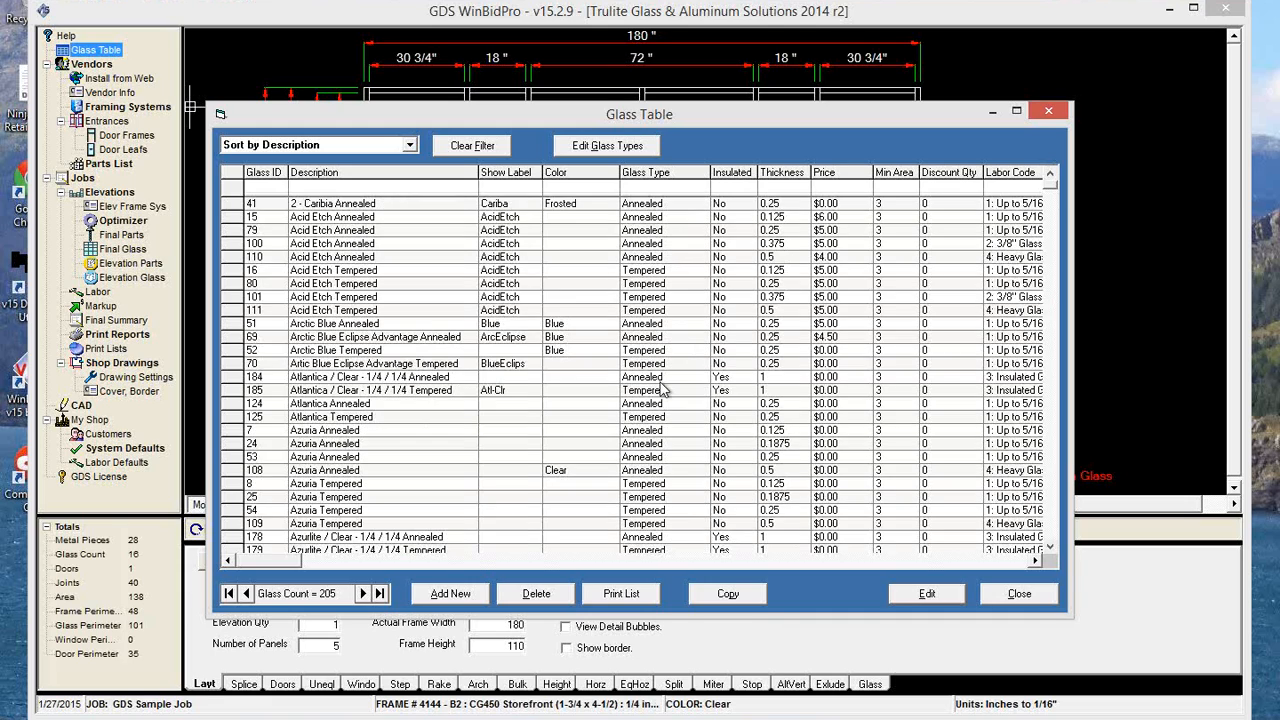
pyautogui.scroll(-1, 648, 465)
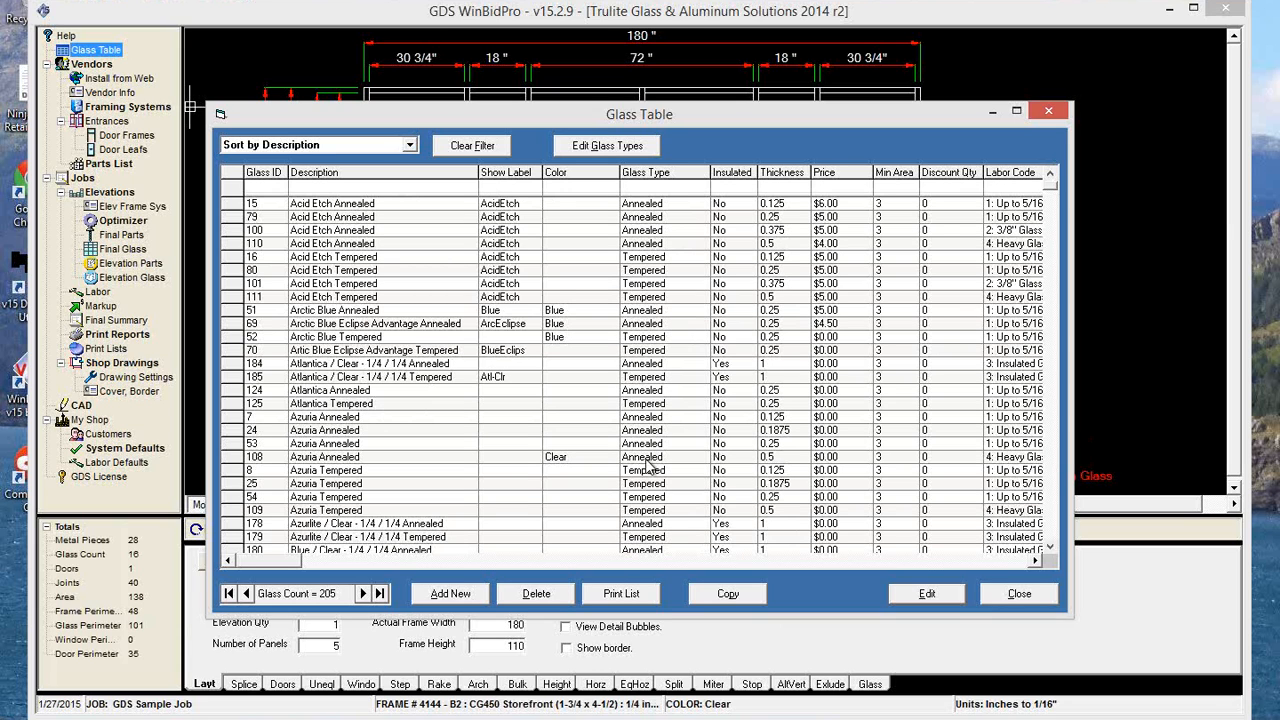
pyautogui.scroll(-4, 646, 462)
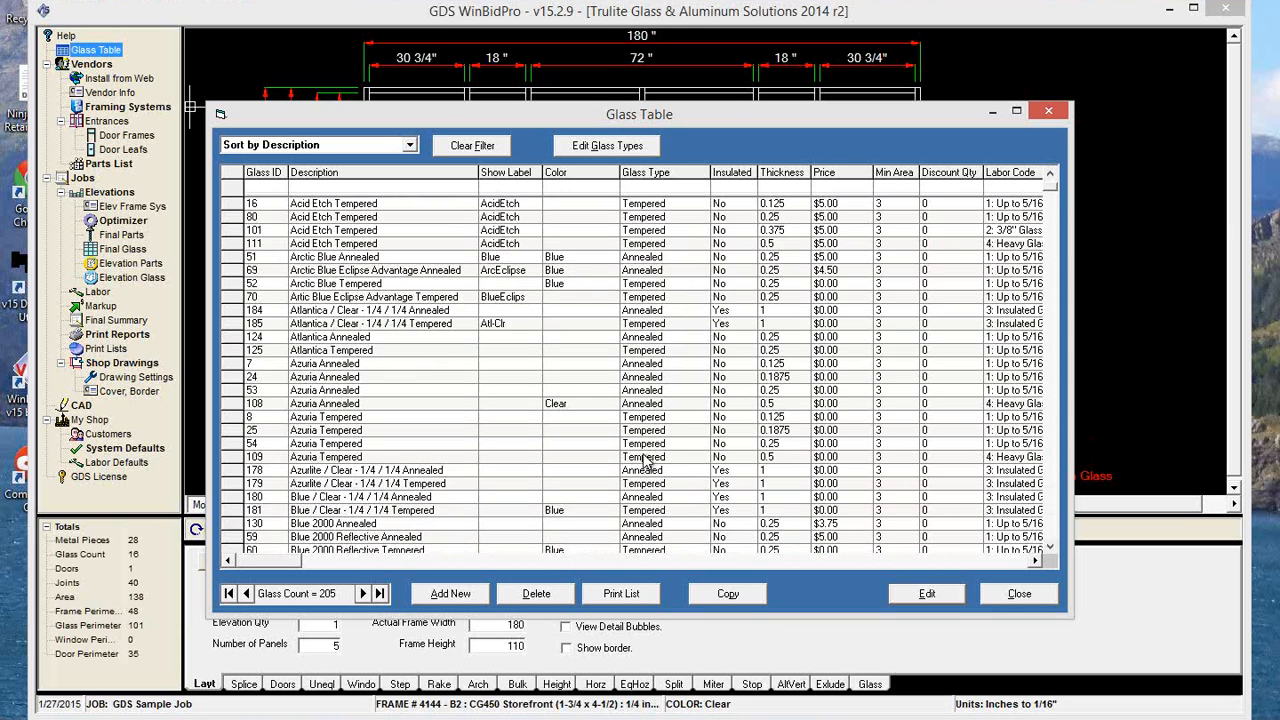
pyautogui.scroll(-2, 646, 462)
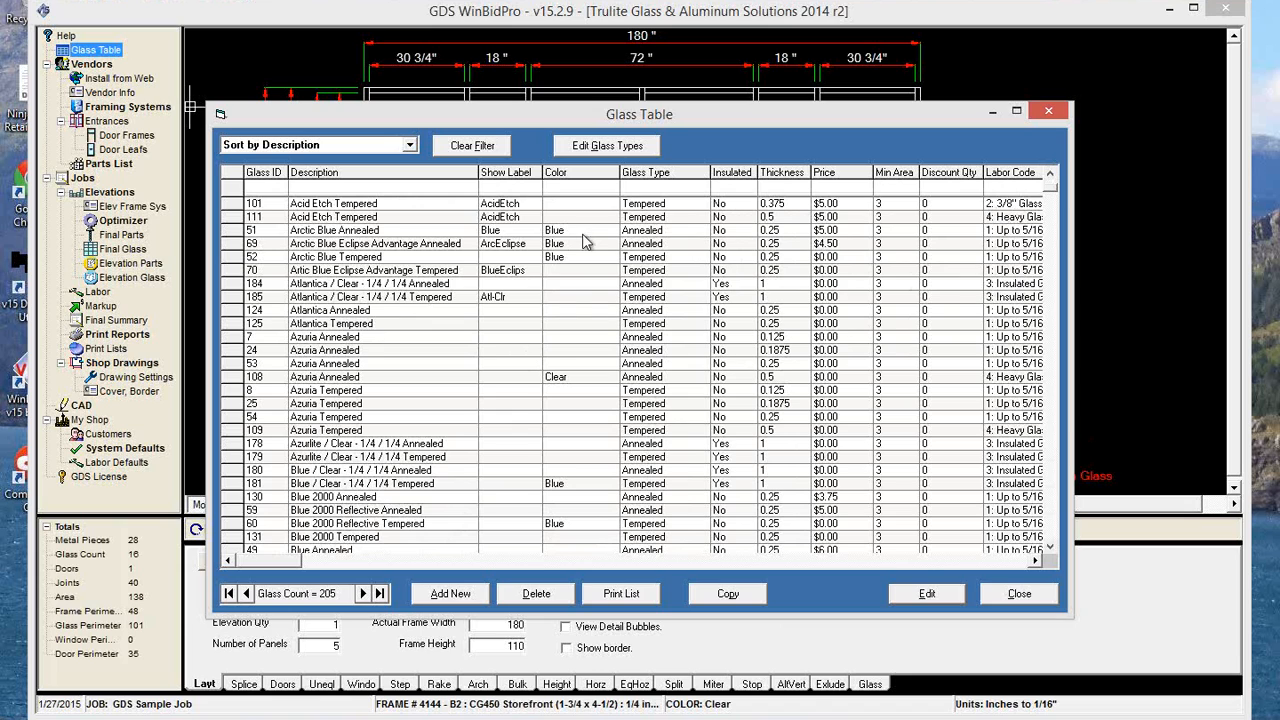
pyautogui.scroll(3, 480, 418)
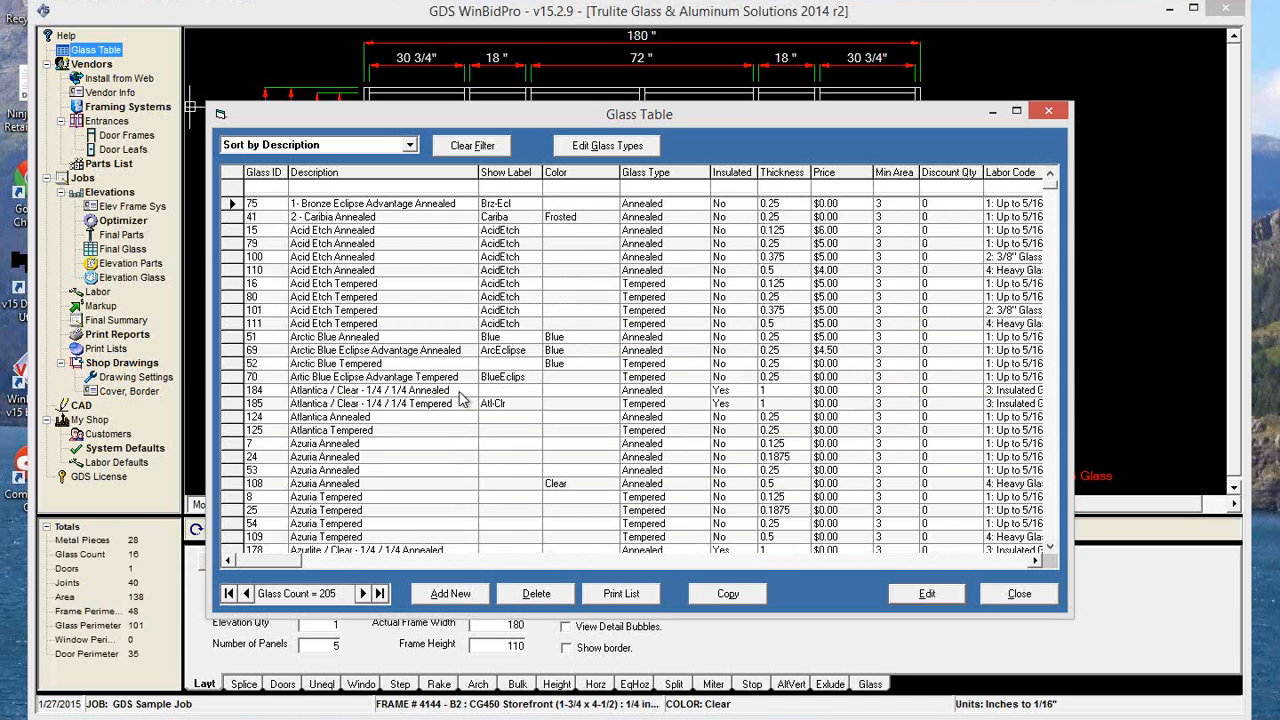
# Enter Azuria as the show label for the four Azuria Annealed glass parts.
pyautogui.click(509, 474)
pyautogui.moveTo(754, 116); pyautogui.dragTo(764, 224)
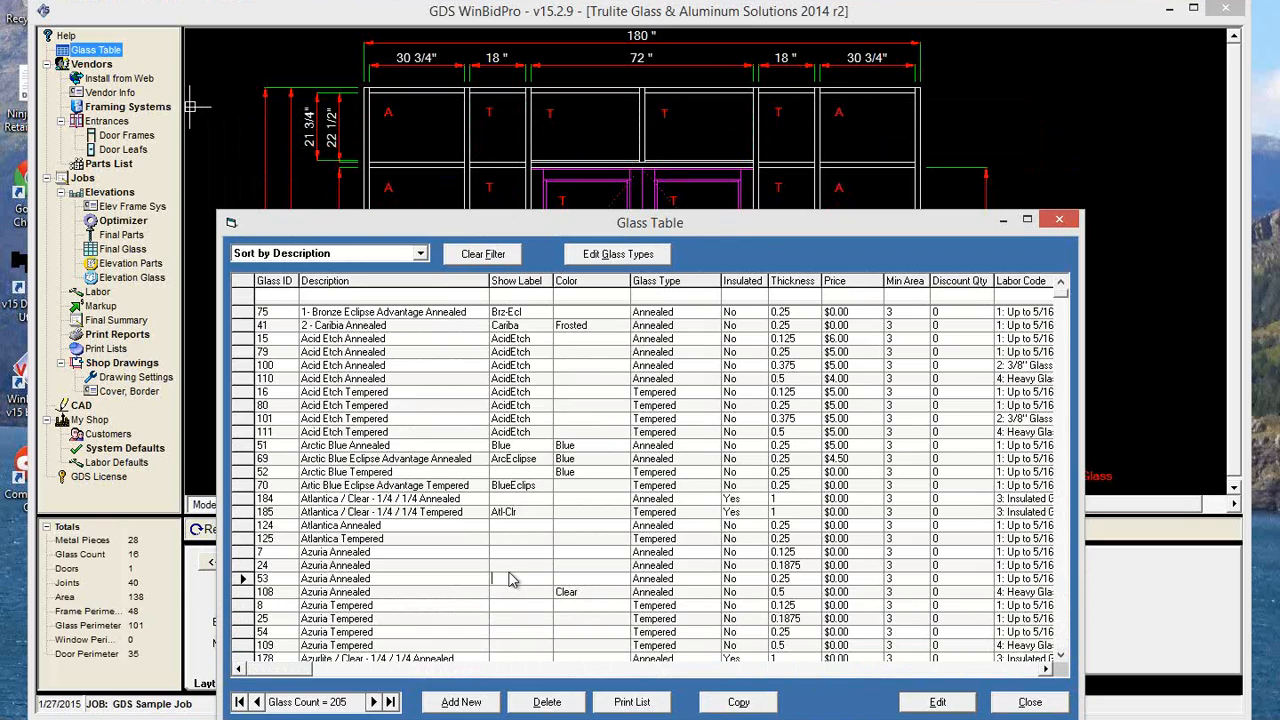
pyautogui.write('Azu')
pyautogui.click(505, 562)
pyautogui.press('Down')
pyautogui.hotkey('ctrl', 'c')
pyautogui.click(523, 549)
pyautogui.hotkey('ctrl', 'v')
pyautogui.click(512, 564)
pyautogui.hotkey('ctrl', 'v')
pyautogui.click(516, 593)
pyautogui.hotkey('ctrl', 'v')
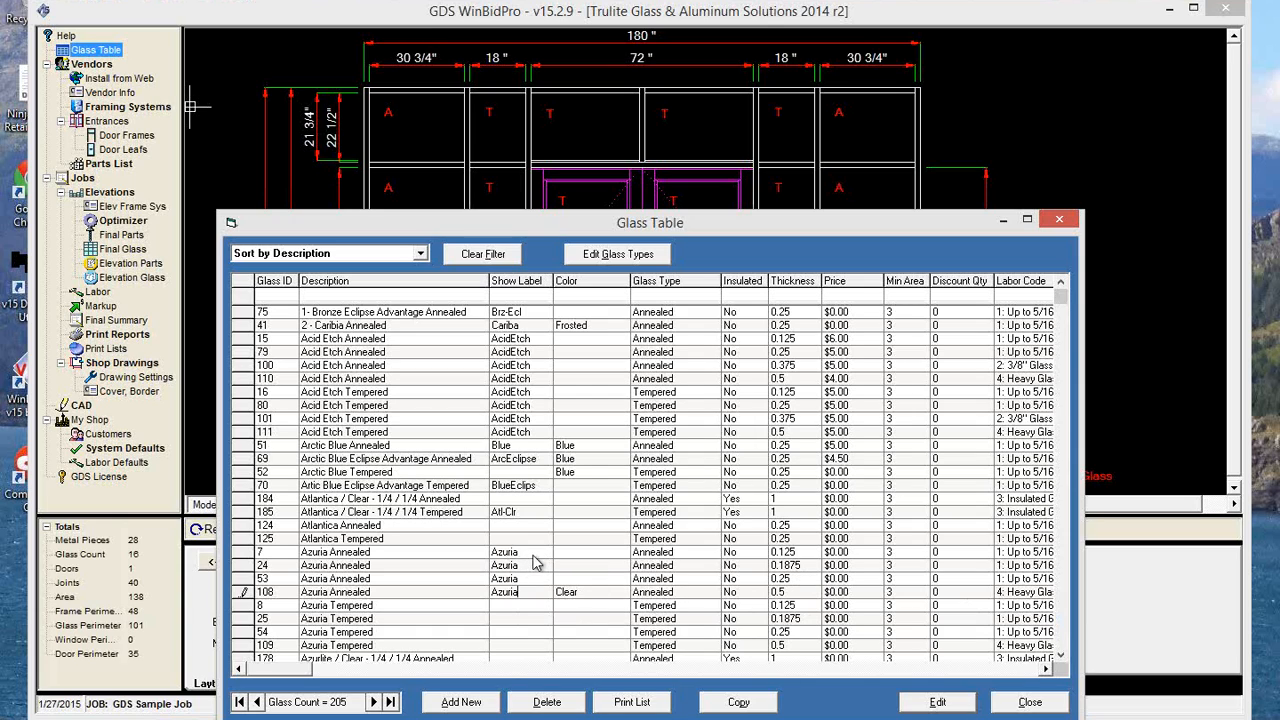
# Change the show label of the 0.125 Azuria Annealed glass to Az 1/8.
pyautogui.click(534, 552)
pyautogui.click(536, 552)
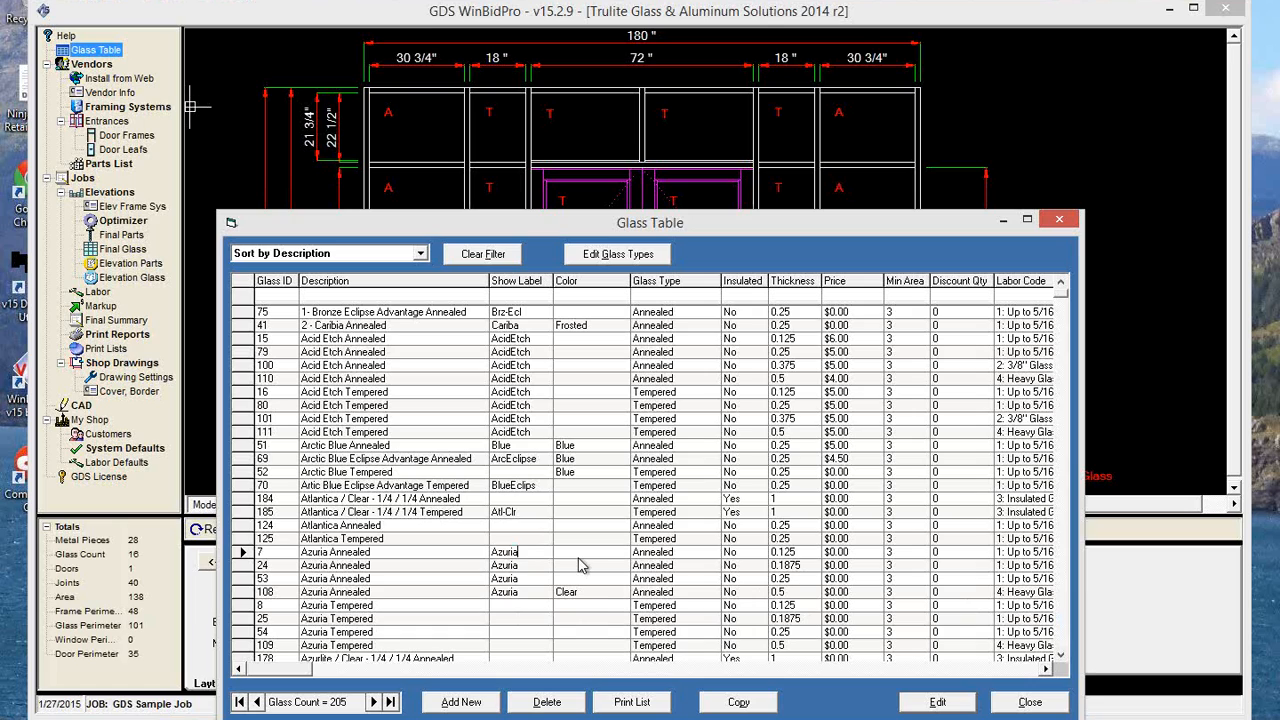
pyautogui.press('BackSpace')
pyautogui.write('1/8')
# Change the show label of the 0.1875 Azuria Annealed glass to Az 1/16.
pyautogui.click(538, 568)
pyautogui.click(532, 568)
pyautogui.write('1/')
pyautogui.press('BackSpace')
pyautogui.press('BackSpace')
pyautogui.press('BackSpace')
pyautogui.press('BackSpace')
pyautogui.press('BackSpace')
pyautogui.press('BackSpace')
pyautogui.press('BackSpace')
pyautogui.write('1/16')
pyautogui.click(530, 593)
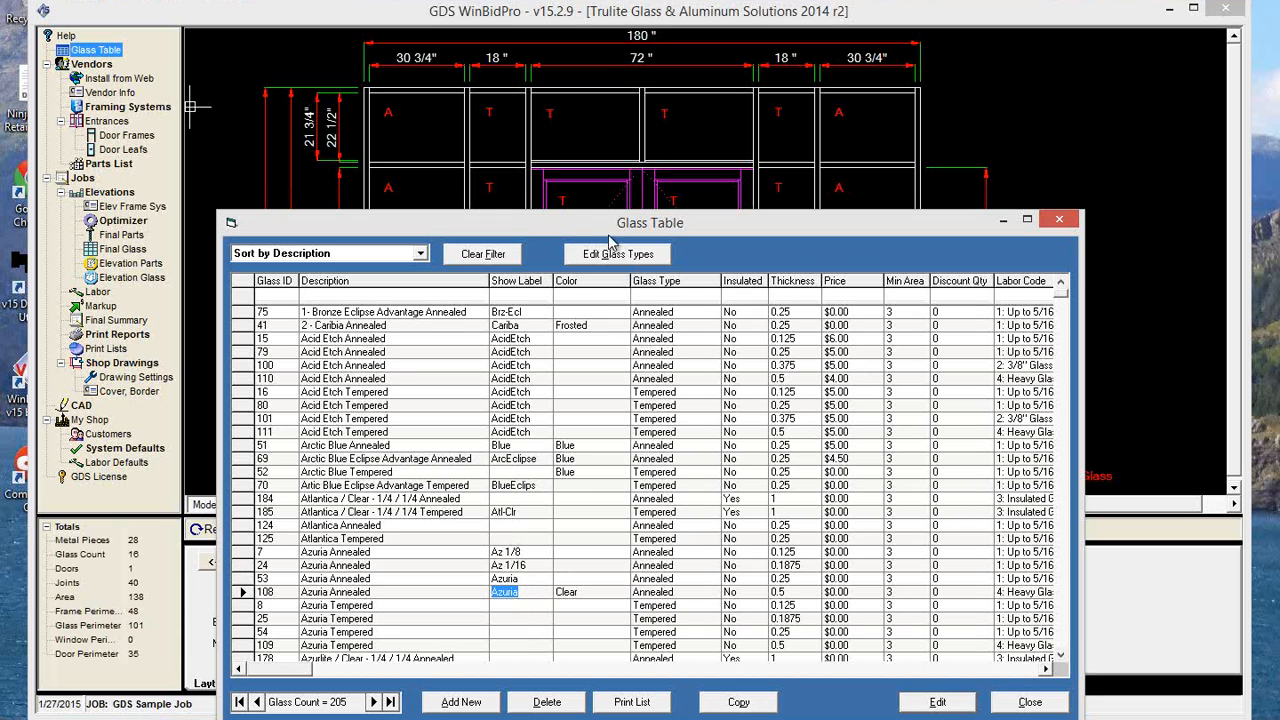
pyautogui.moveTo(575, 225); pyautogui.dragTo(528, 73)
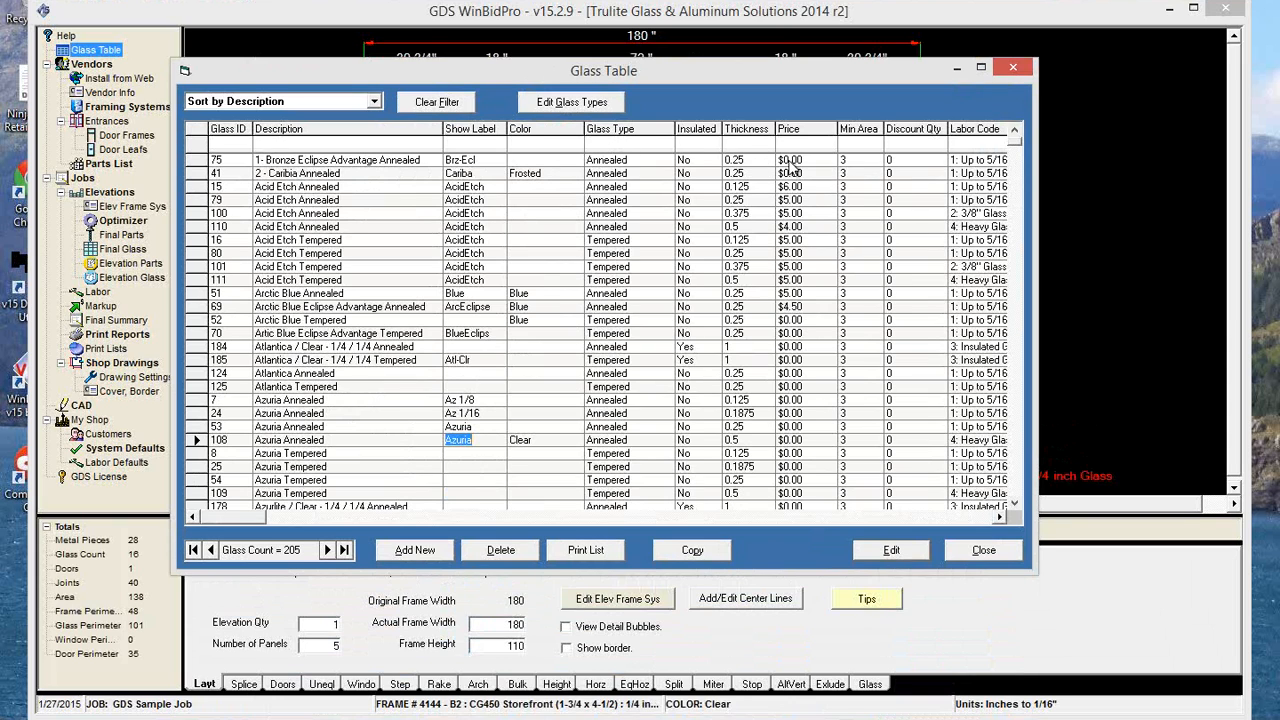
pyautogui.scroll(-1, 818, 440)
pyautogui.scroll(-3, 816, 445)
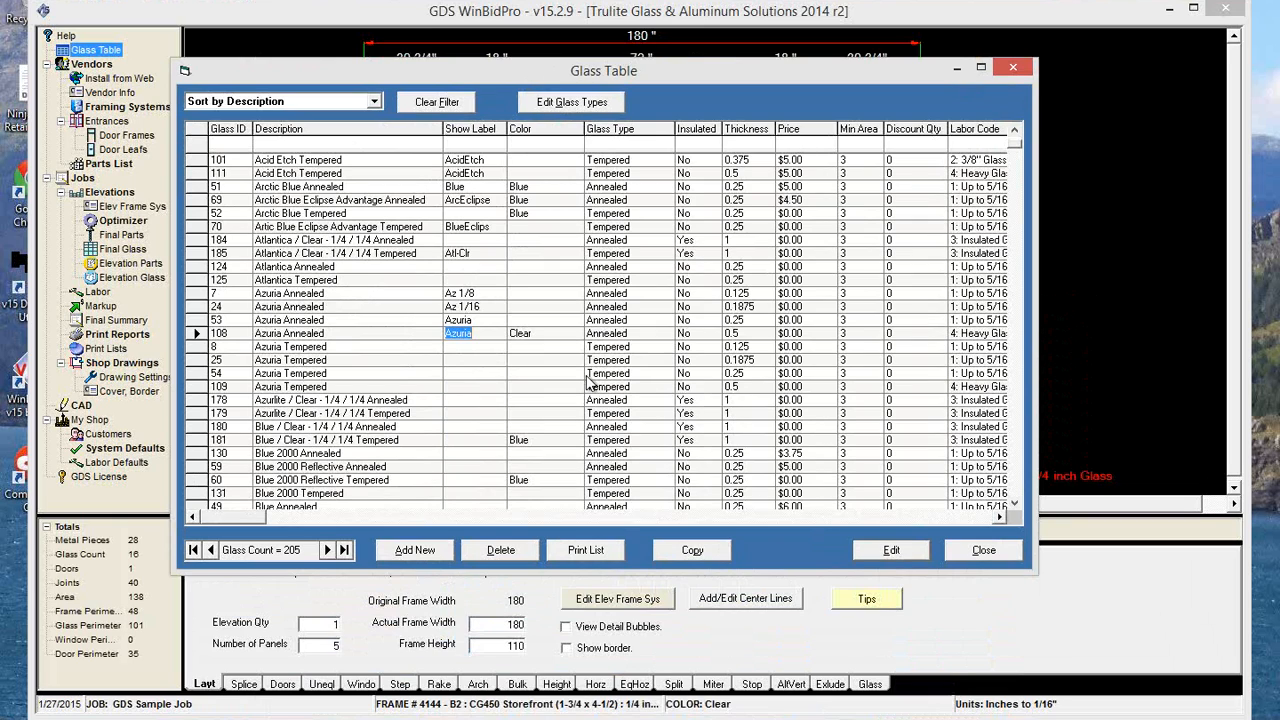
pyautogui.click(294, 146)
pyautogui.scroll(3, 300, 340)
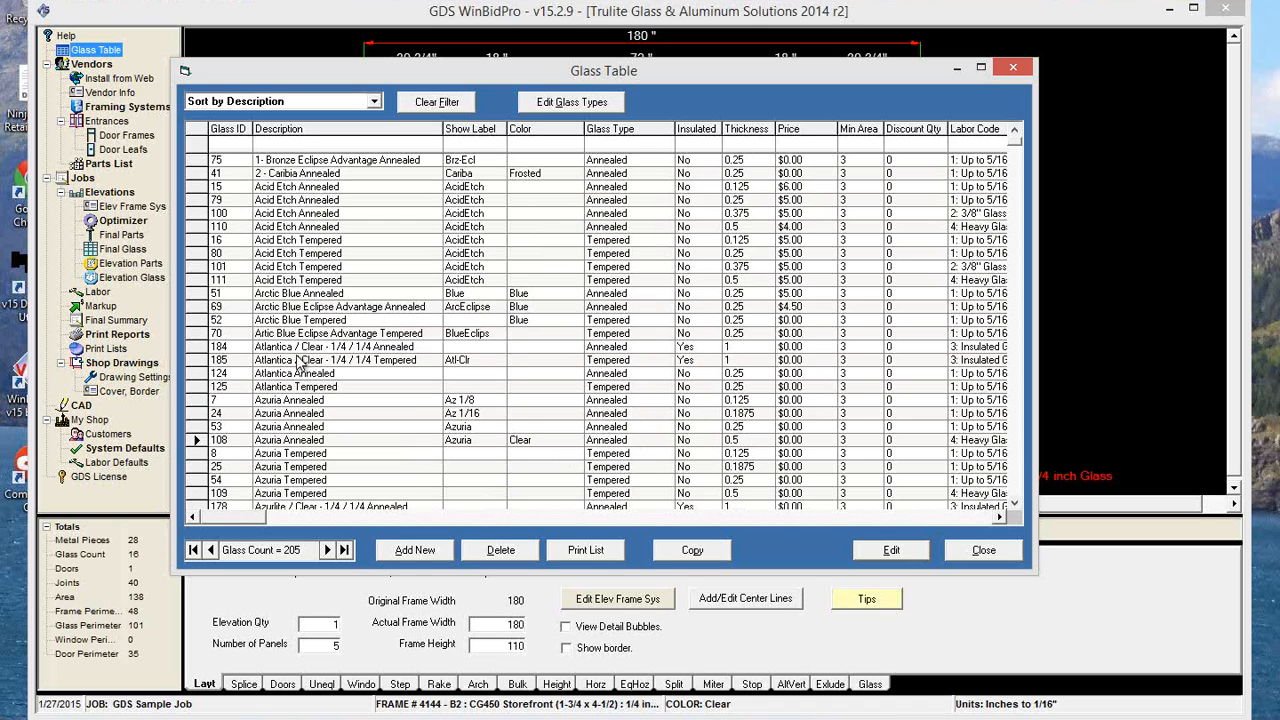
# Start a new glass part described as 1/4 in. Clear Annealed, with show label .25 Clr A and color Clear.
pyautogui.click(409, 556)
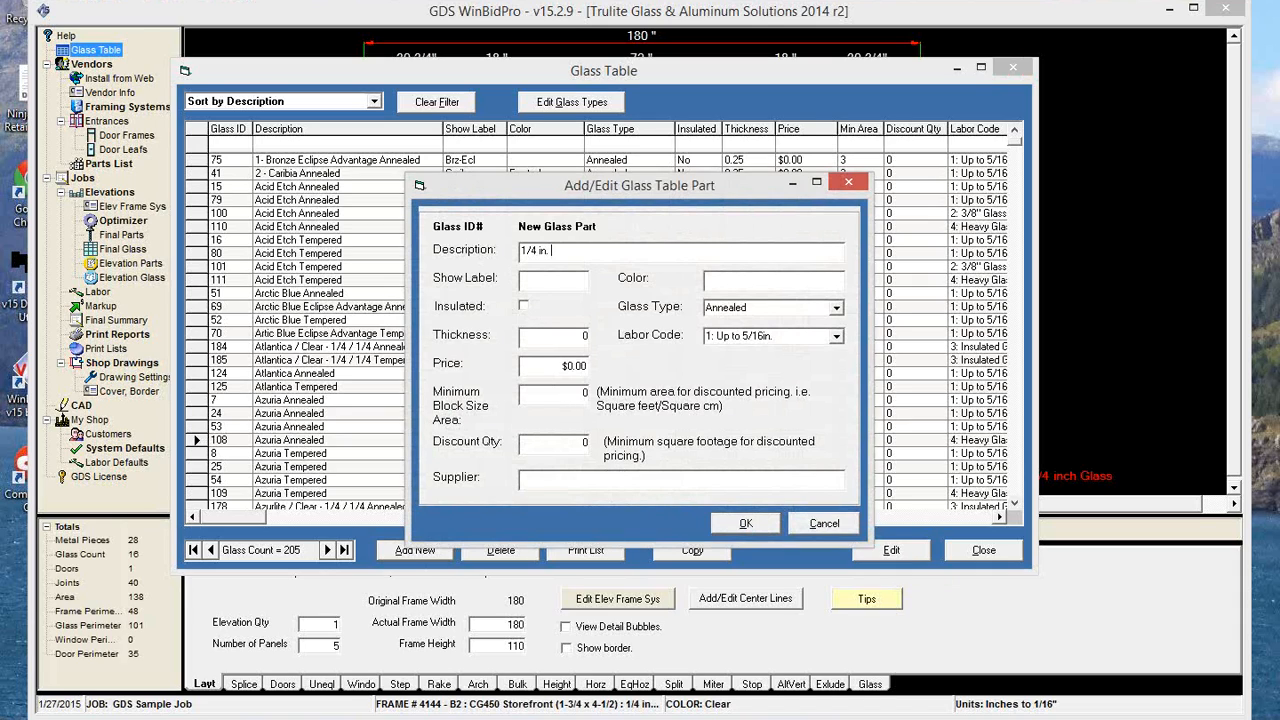
pyautogui.write('lear Annealed')
pyautogui.click(558, 280)
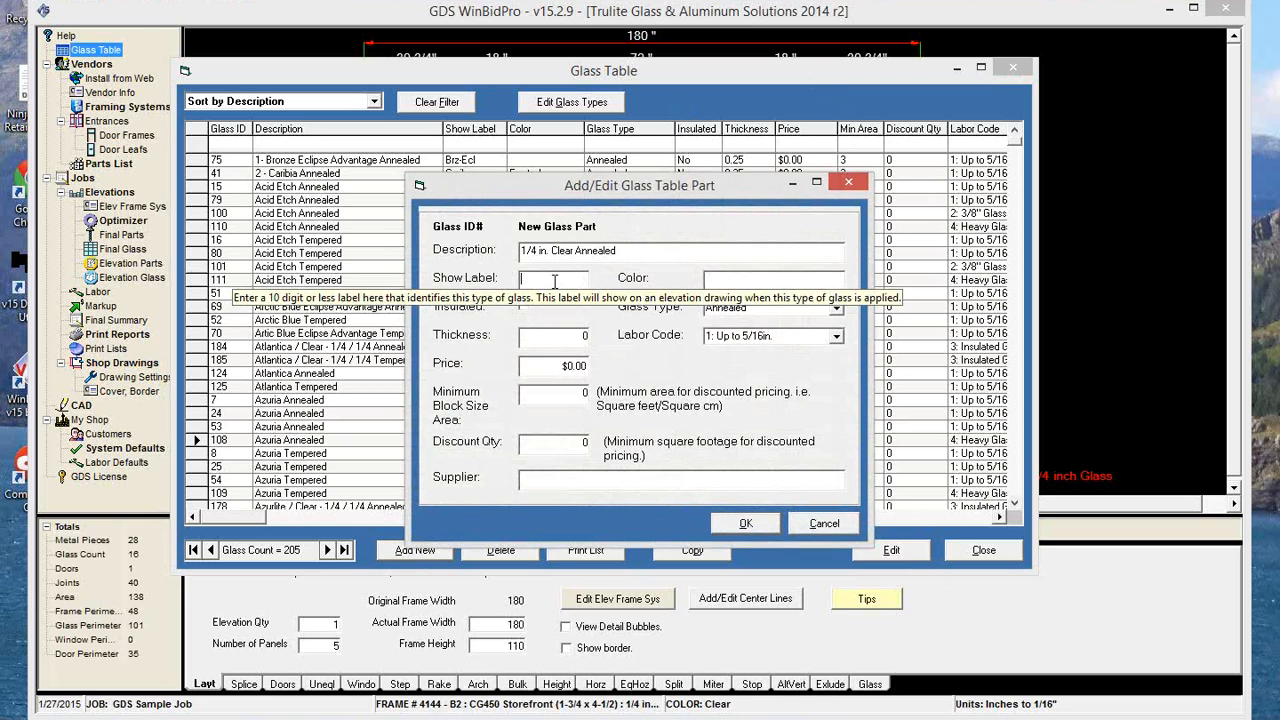
pyautogui.write('.25')
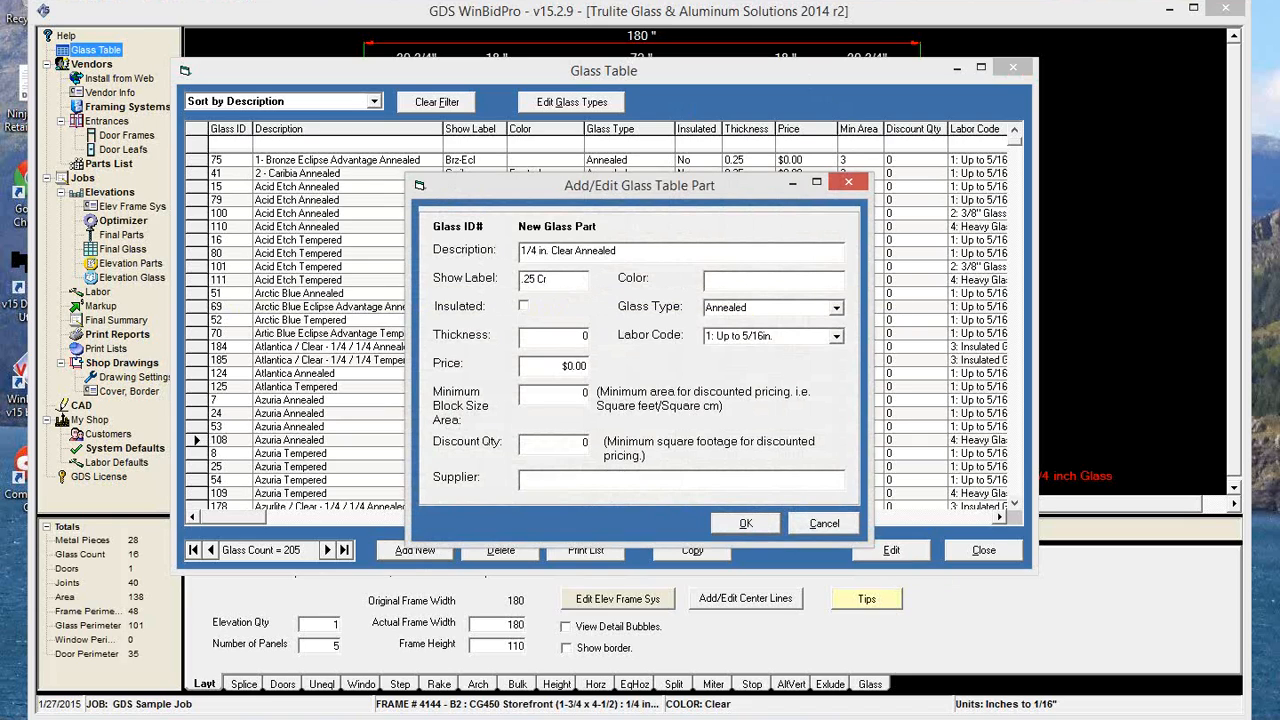
pyautogui.write(' Cl')
pyautogui.click(740, 282)
pyautogui.write('Clear')
# Set the new glass part's price to 3.75, minimum area to 3 and supplier to ABC Glass, and save it.
pyautogui.click(575, 364)
pyautogui.write('3.75')
pyautogui.press('Tab')
pyautogui.write('3')
pyautogui.click(546, 471)
pyautogui.write('ABC Glass')
pyautogui.click(733, 524)
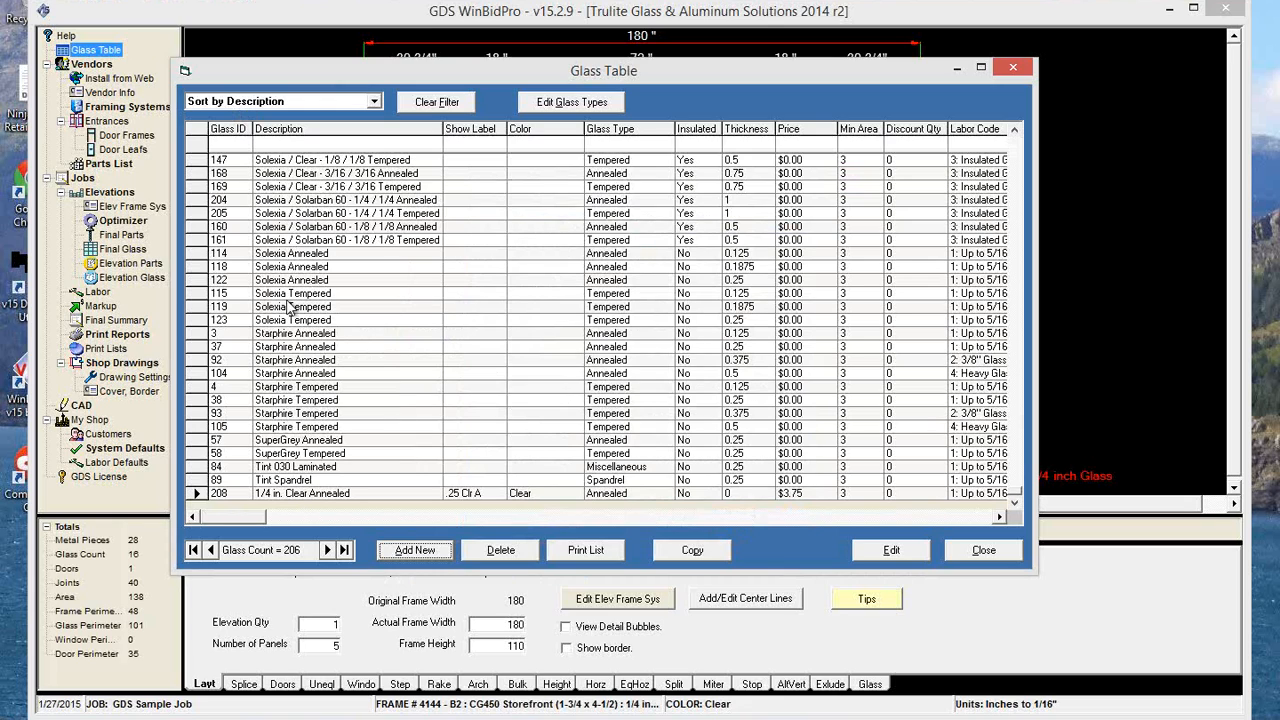
# Filter the glass list by suppliers matching "a", then clear the filter.
pyautogui.click(436, 102)
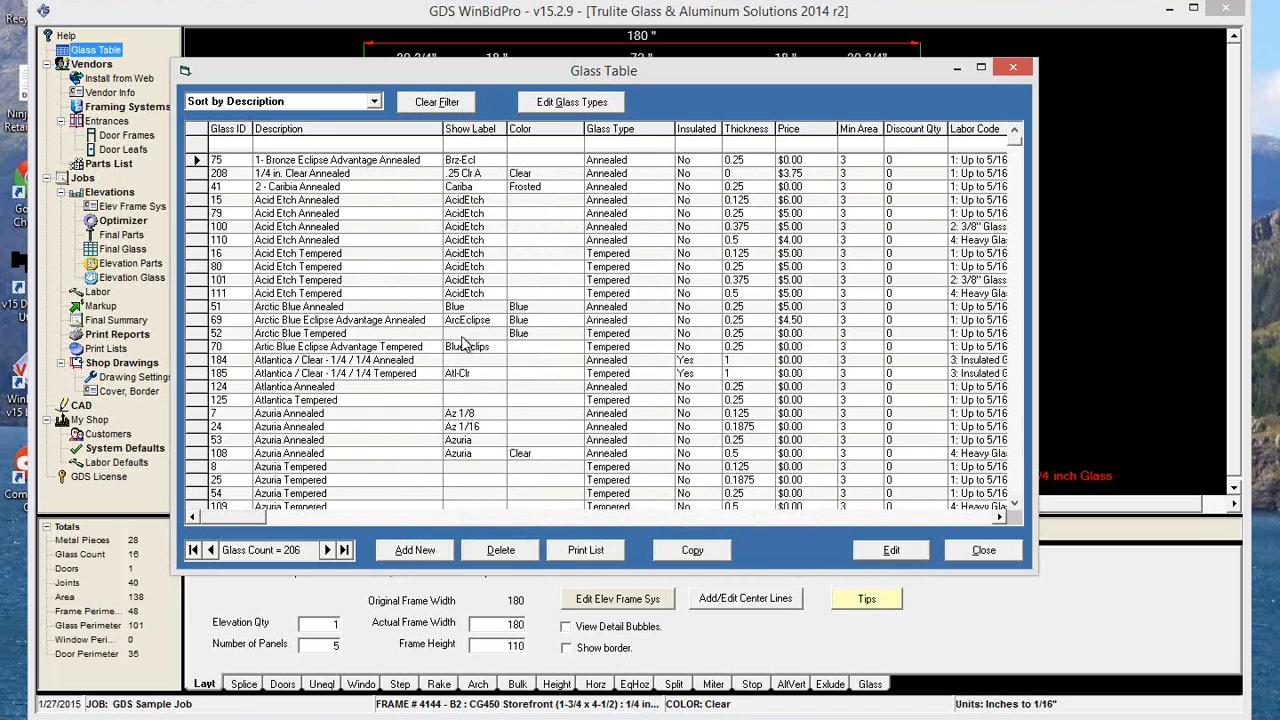
pyautogui.click(978, 515)
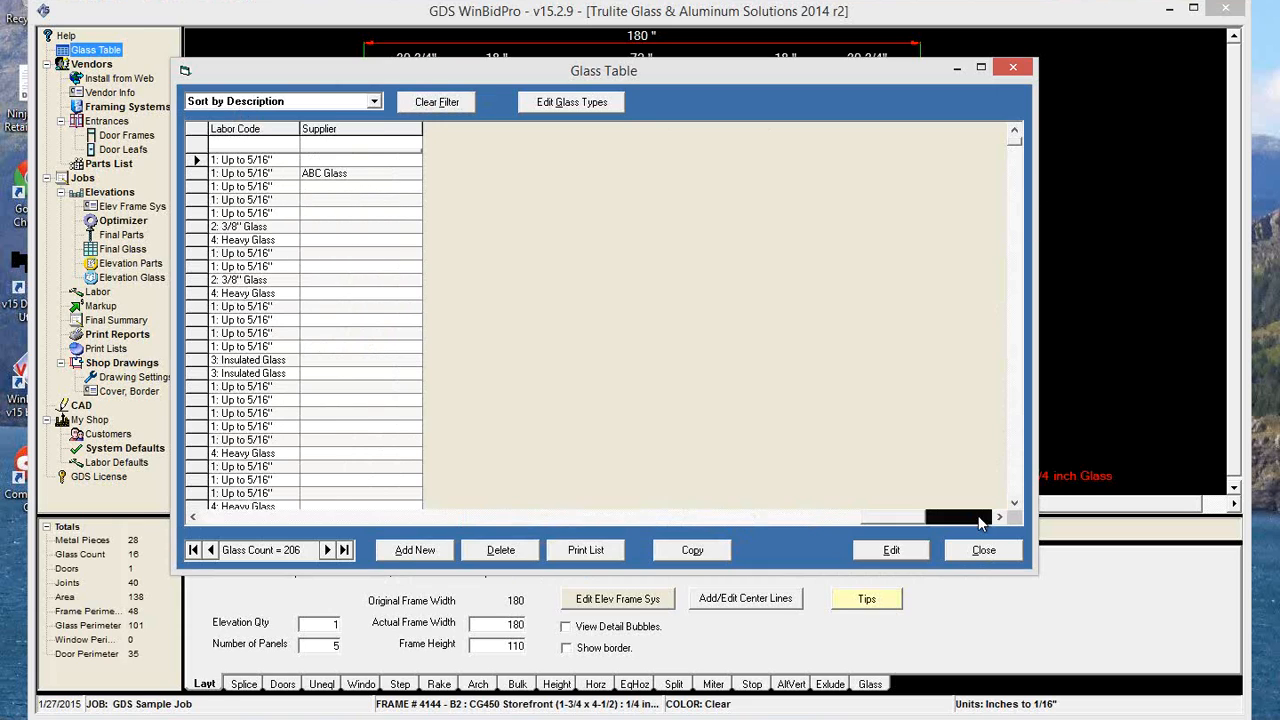
pyautogui.click(360, 141)
pyautogui.write('a')
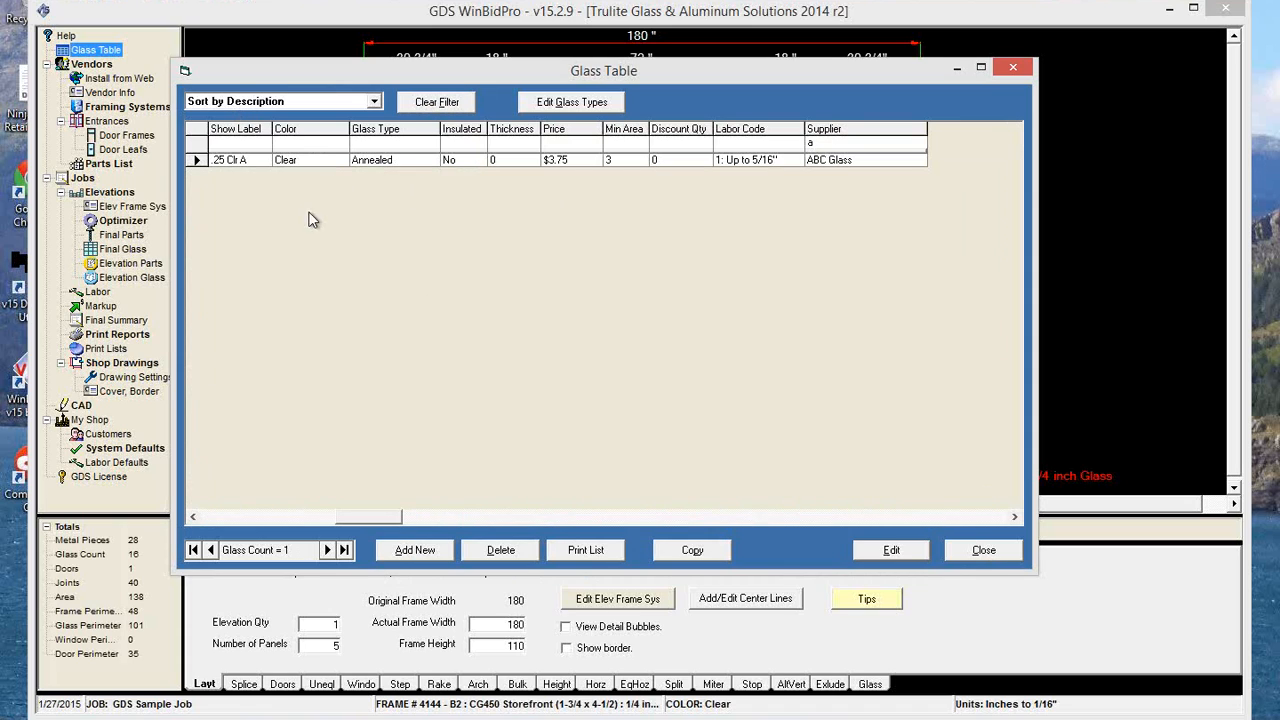
pyautogui.press('BackSpace')
pyautogui.click(437, 102)
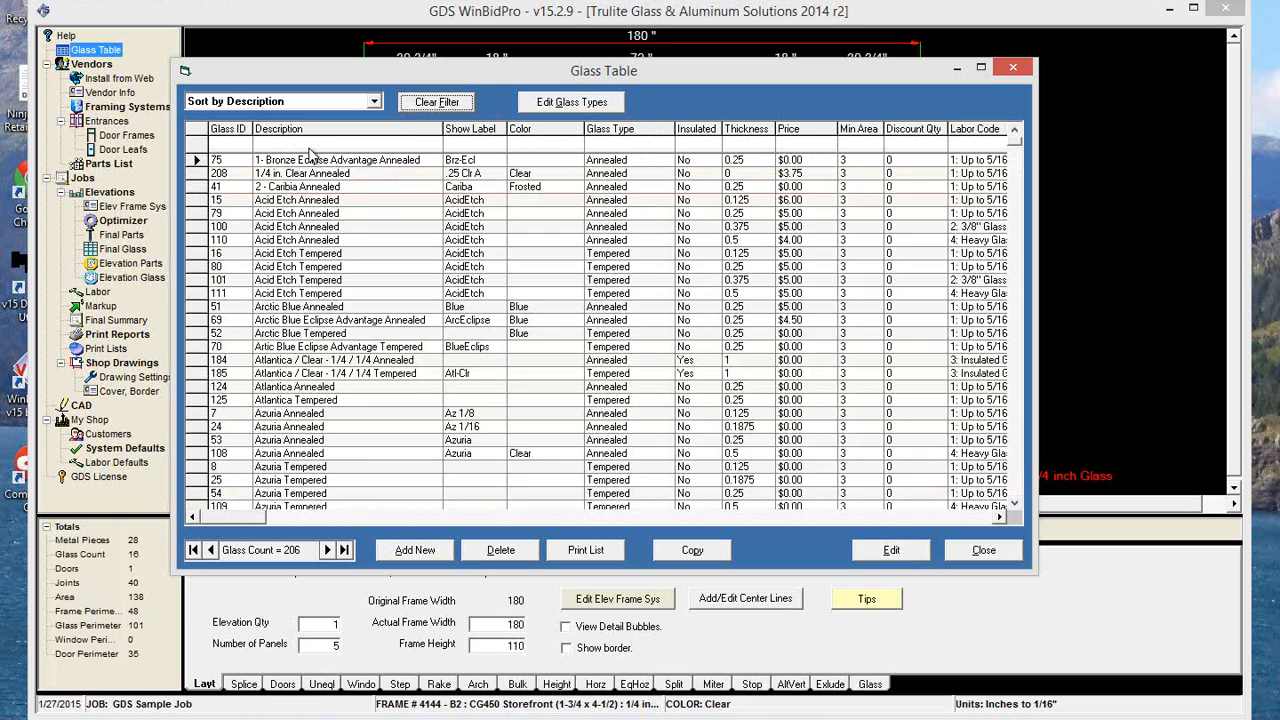
# Filter the glass list by glass type "a", thickness 0.25 and description "blue".
pyautogui.click(605, 143)
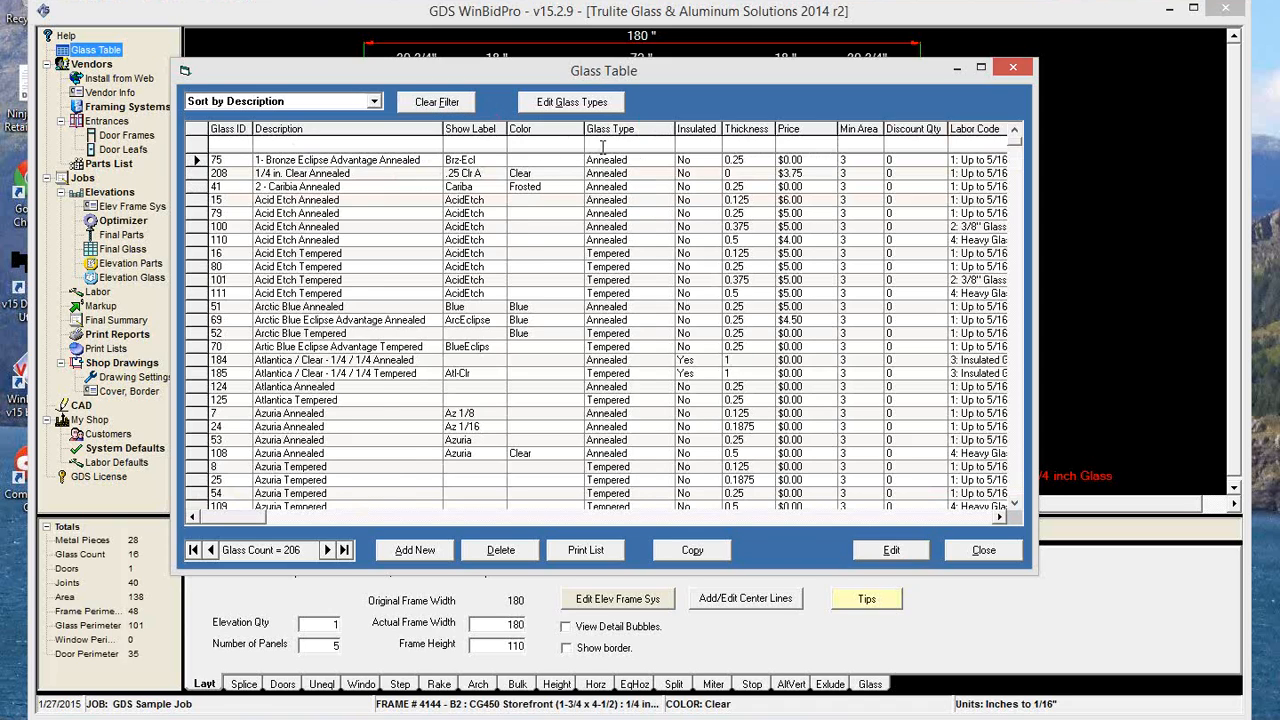
pyautogui.write('a')
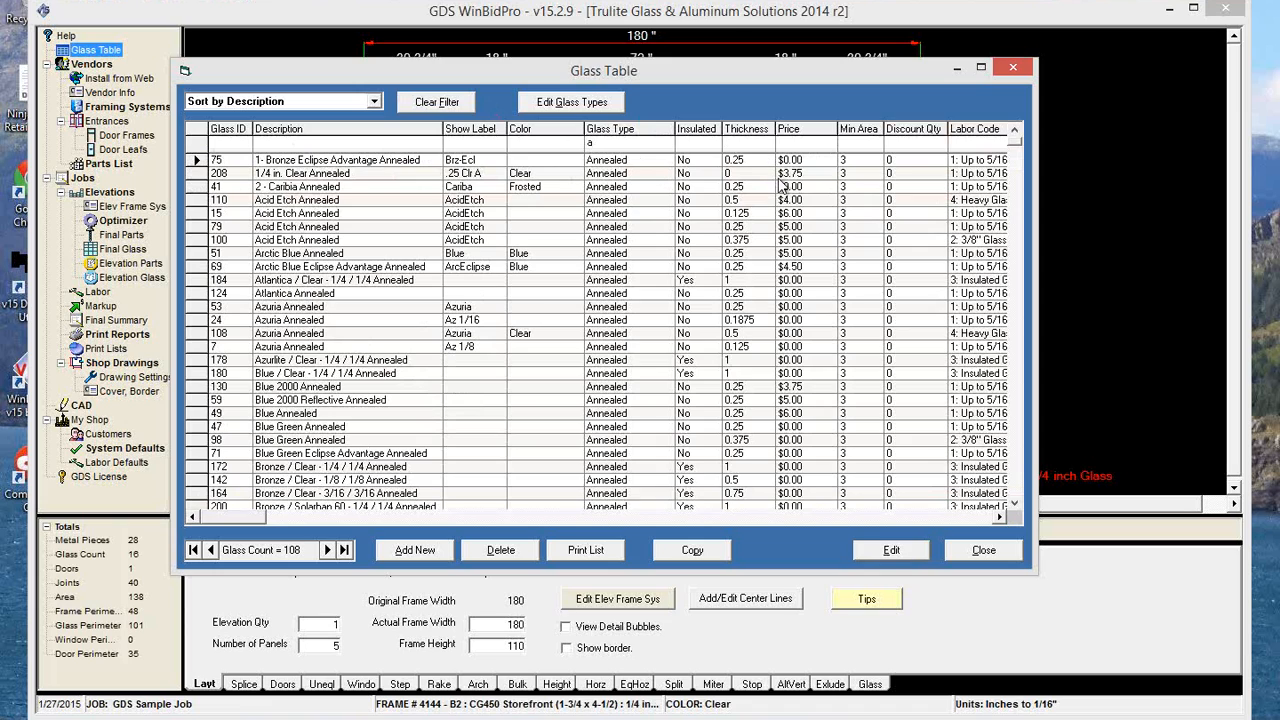
pyautogui.write('0.25')
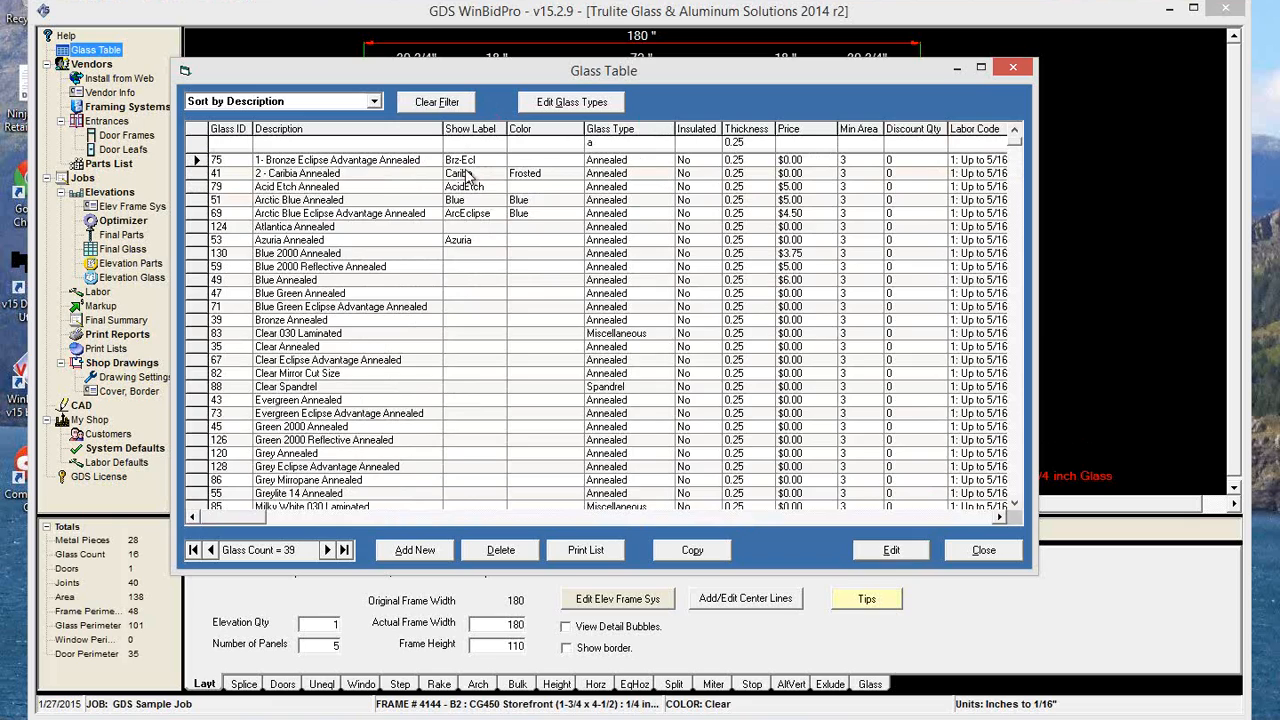
pyautogui.write('blue')
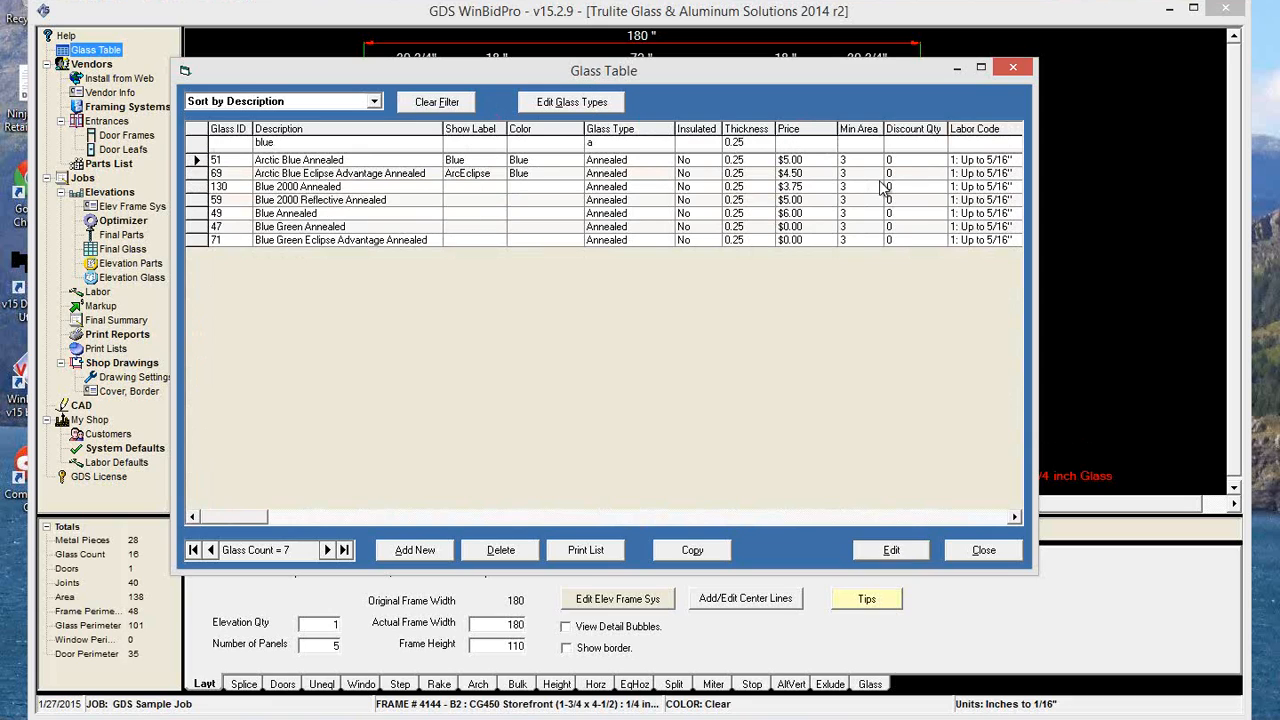
# Set the price of both Arctic Blue glass parts to $5.00 and of Blue 2000 Annealed to $4.00.
pyautogui.click(820, 158)
pyautogui.write('5')
pyautogui.press('Tab')
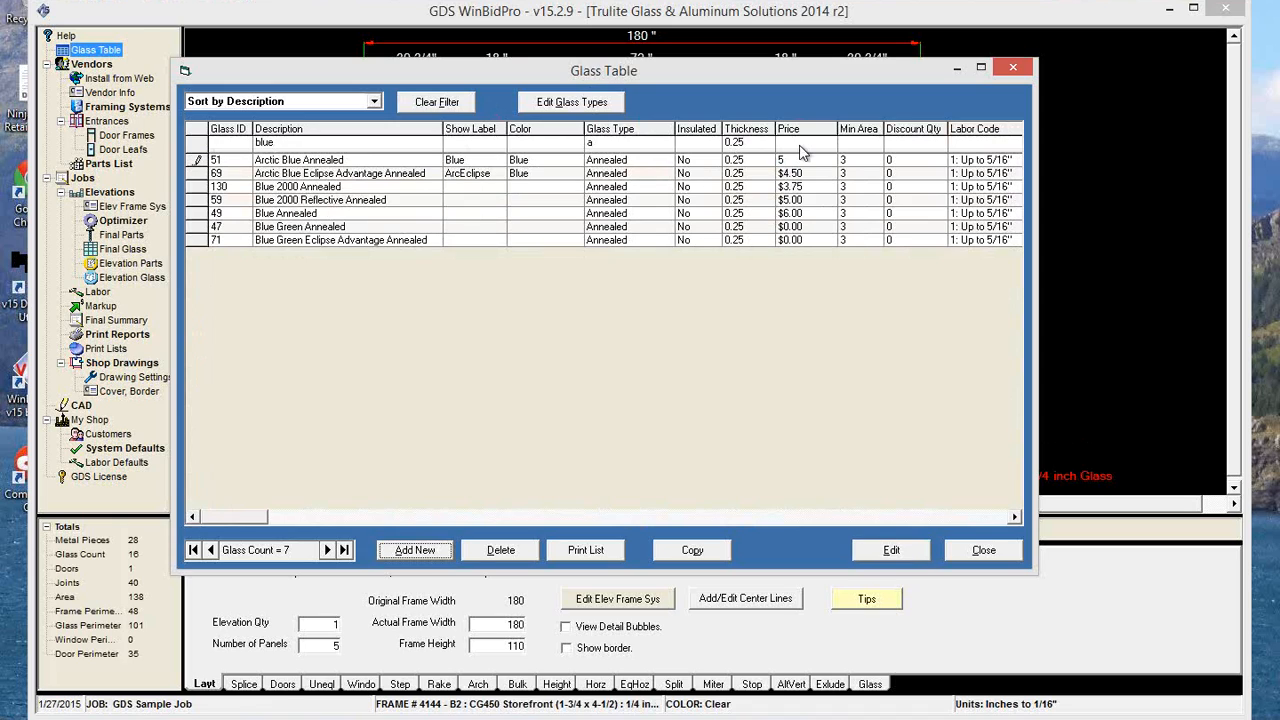
pyautogui.click(810, 173)
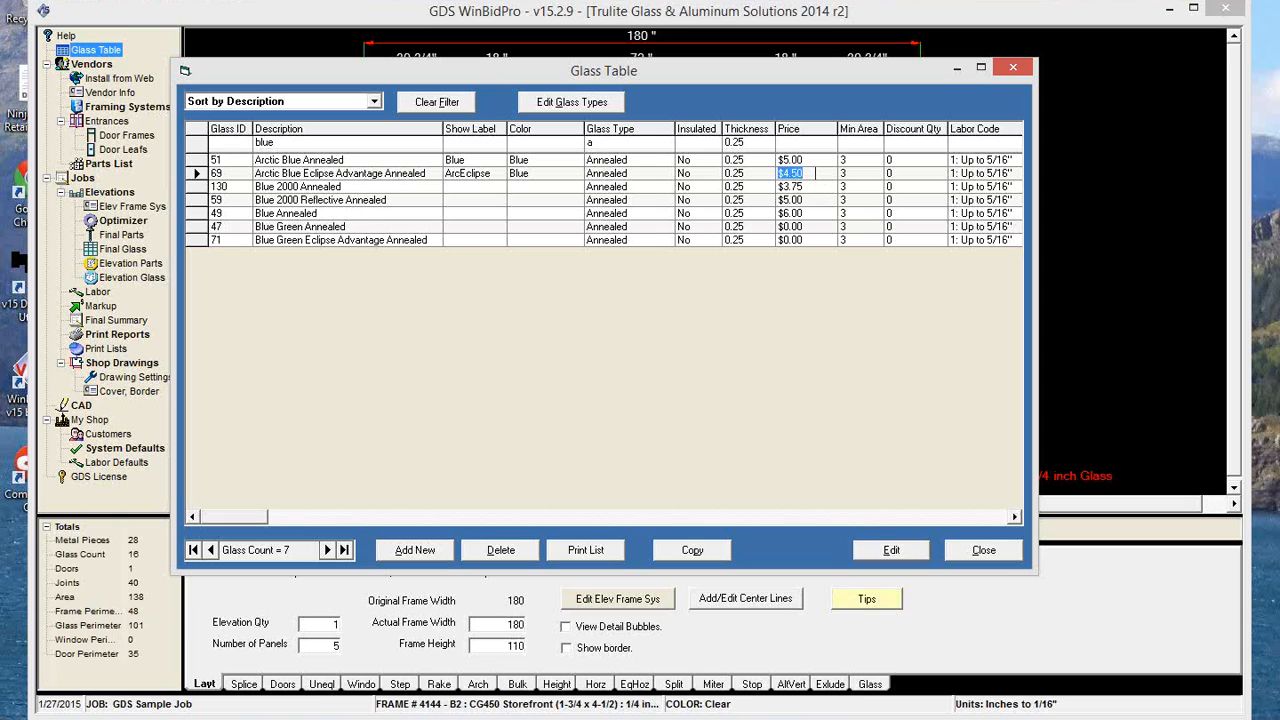
pyautogui.write('5')
pyautogui.click(819, 186)
pyautogui.write('4')
# Set the prices of Blue Green Annealed and Blue Green Eclipse Advantage Annealed to $6.00.
pyautogui.click(808, 213)
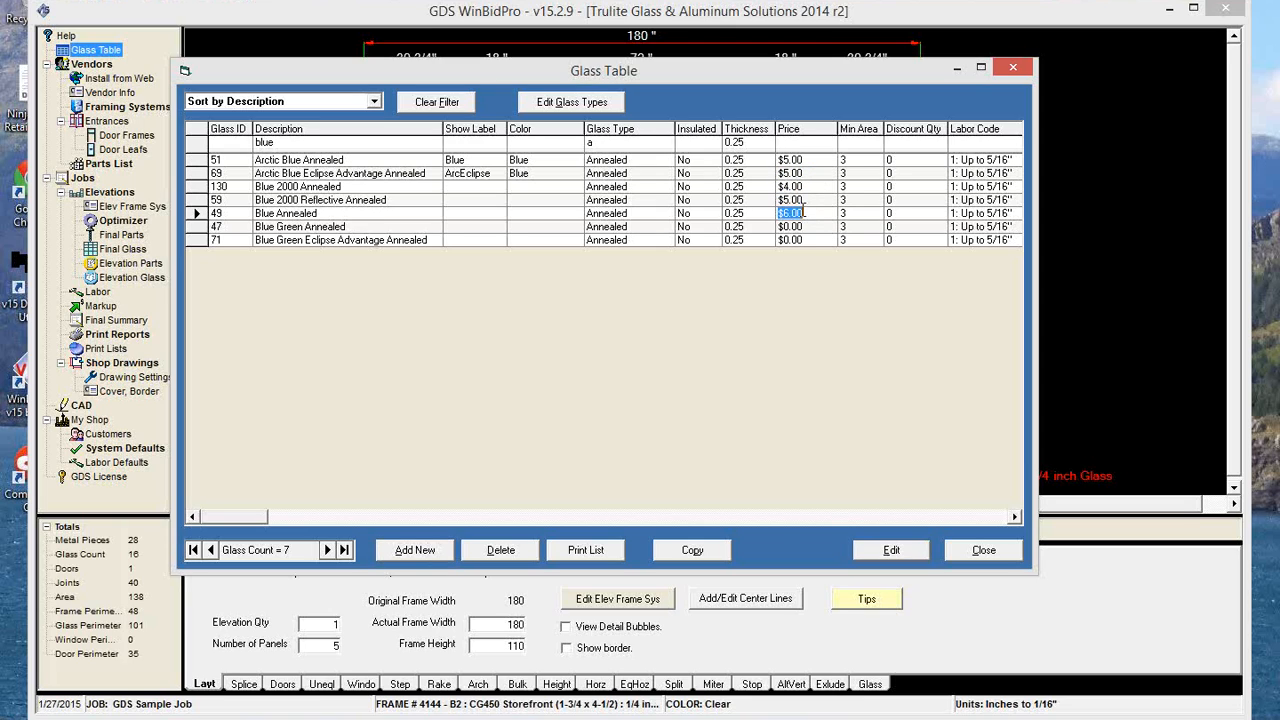
pyautogui.click(808, 226)
pyautogui.write('6')
pyautogui.click(808, 240)
pyautogui.write('6')
pyautogui.click(808, 199)
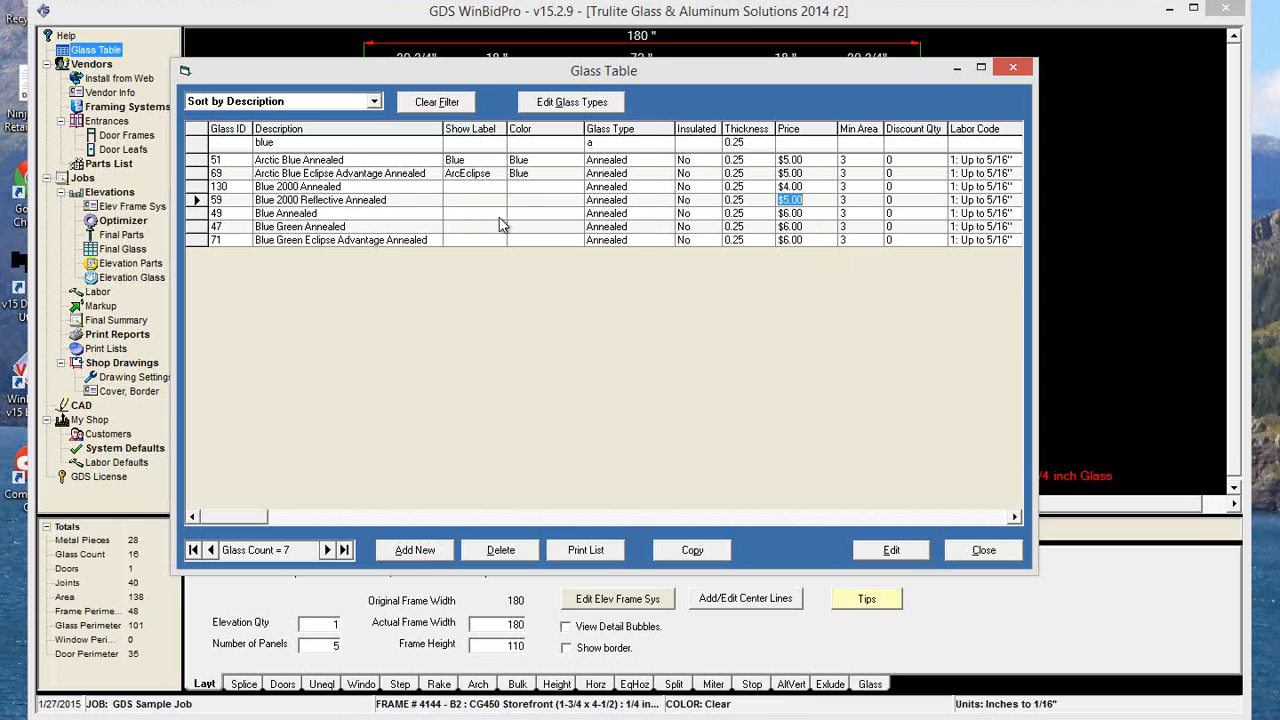
# Open the editable list of glass types, review its entries and close it.
pyautogui.hscroll(4, 502, 224)
pyautogui.hscroll(-4, 502, 224)
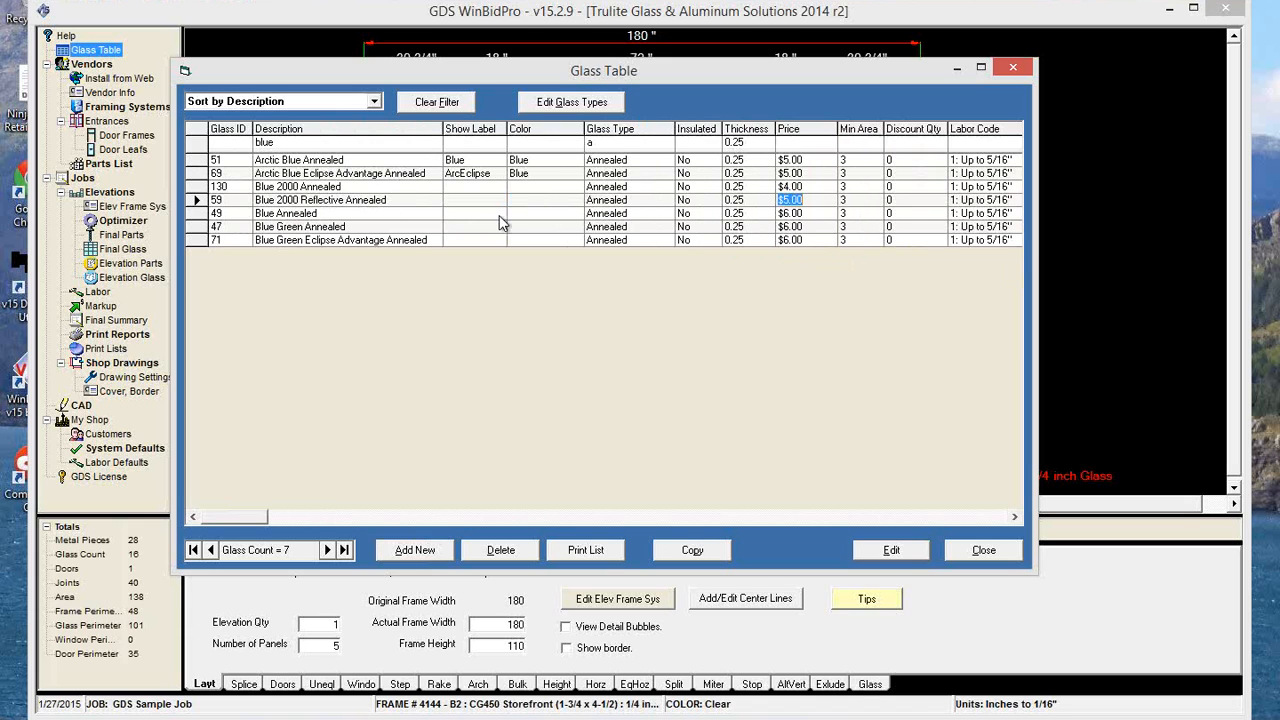
pyautogui.click(571, 102)
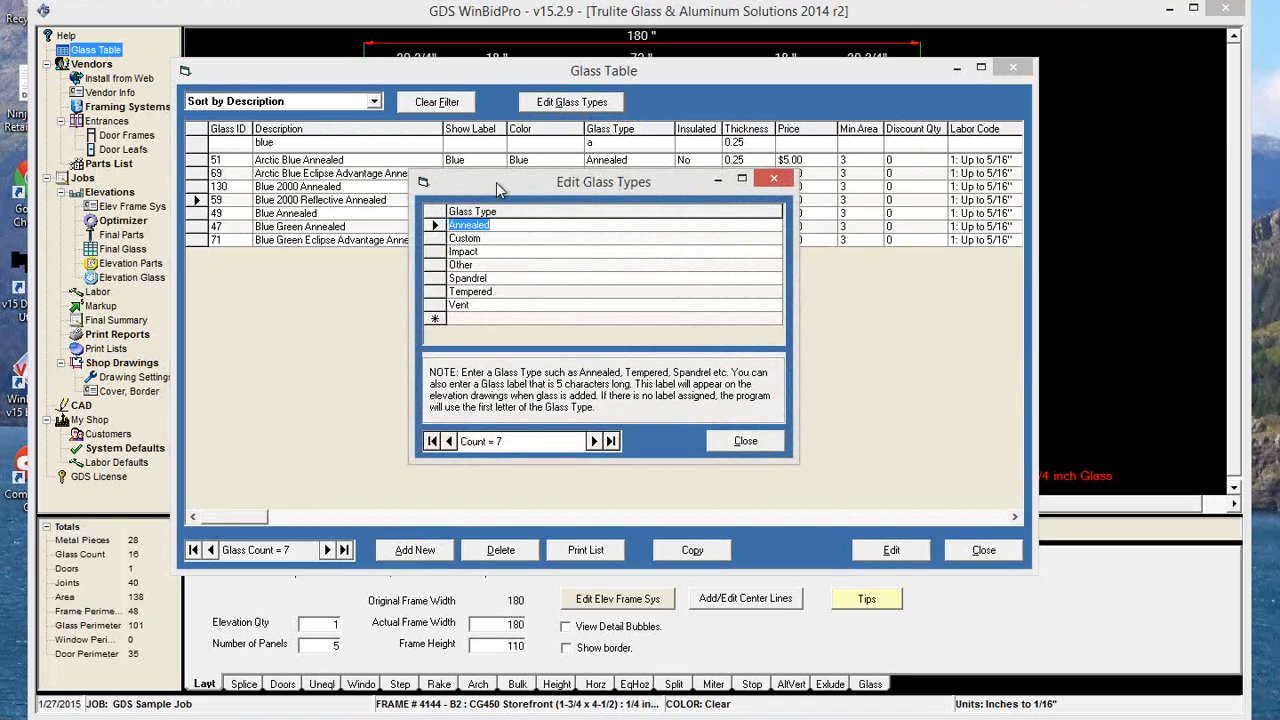
pyautogui.moveTo(496, 182); pyautogui.dragTo(530, 219)
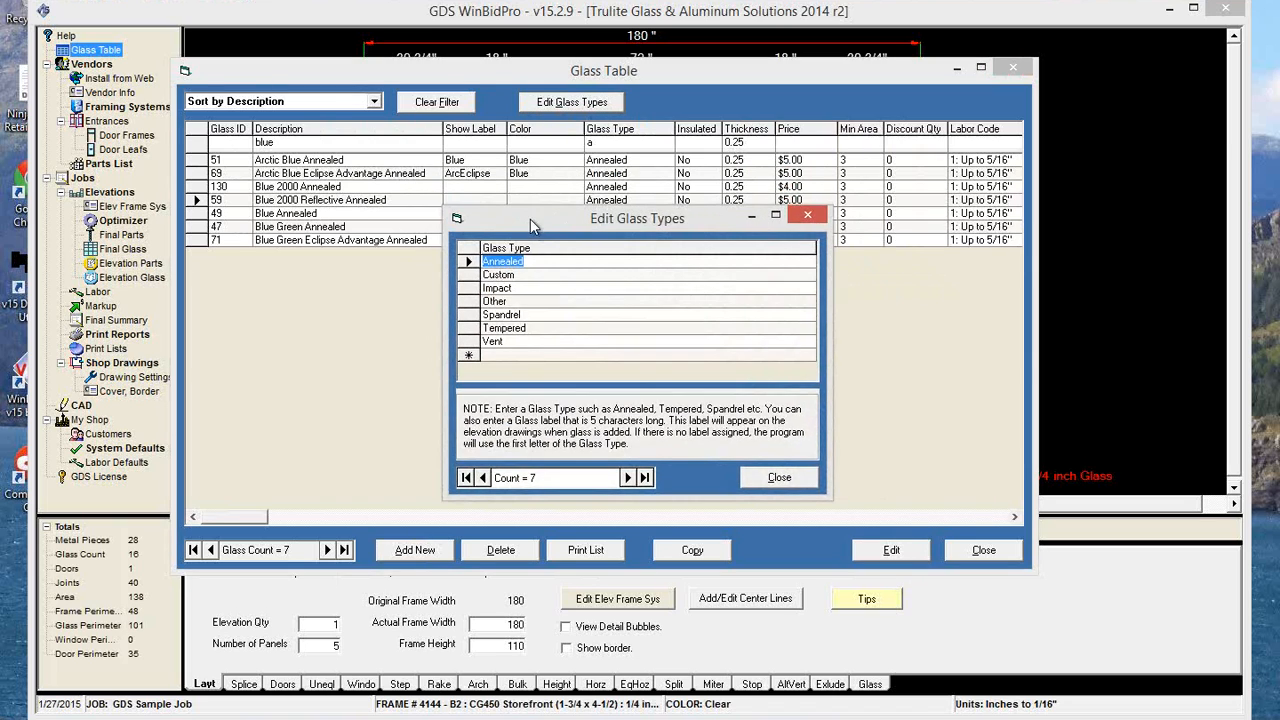
pyautogui.click(504, 352)
pyautogui.click(779, 479)
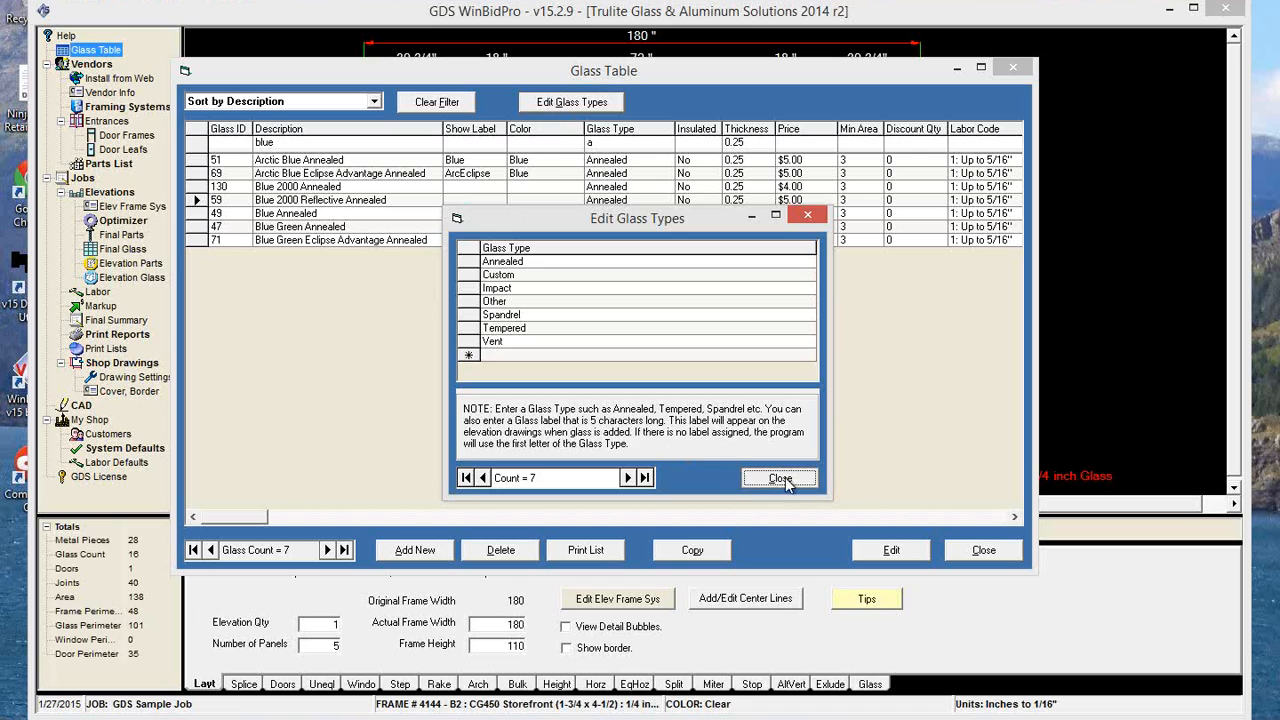
# View the available glass type choices for the Blue 2000 Annealed glass without changing the type.
pyautogui.click(650, 187)
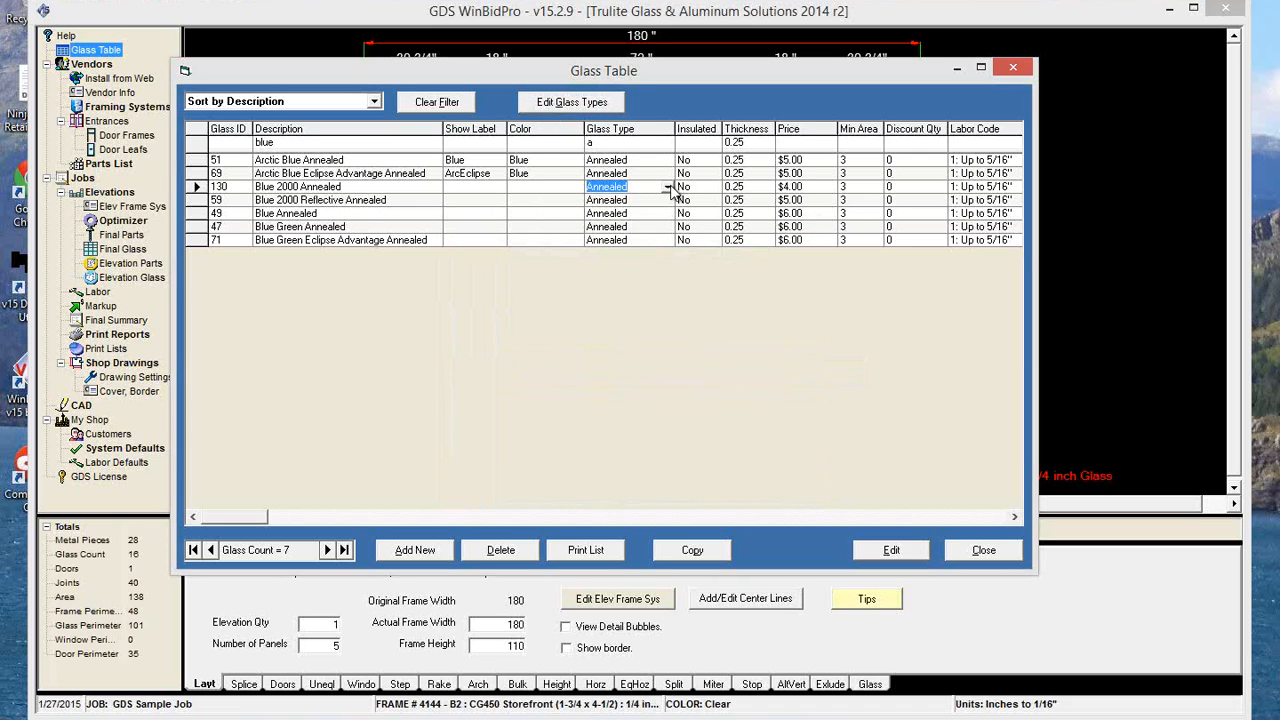
pyautogui.click(667, 188)
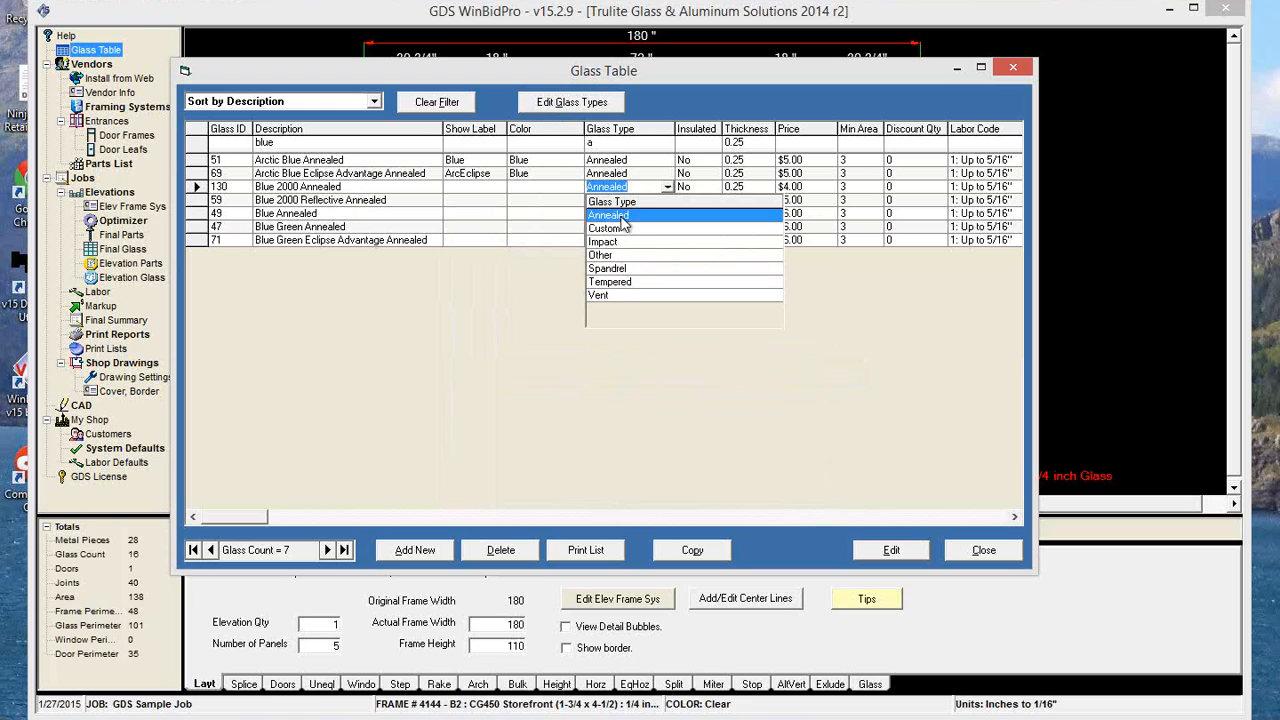
pyautogui.click(668, 68)
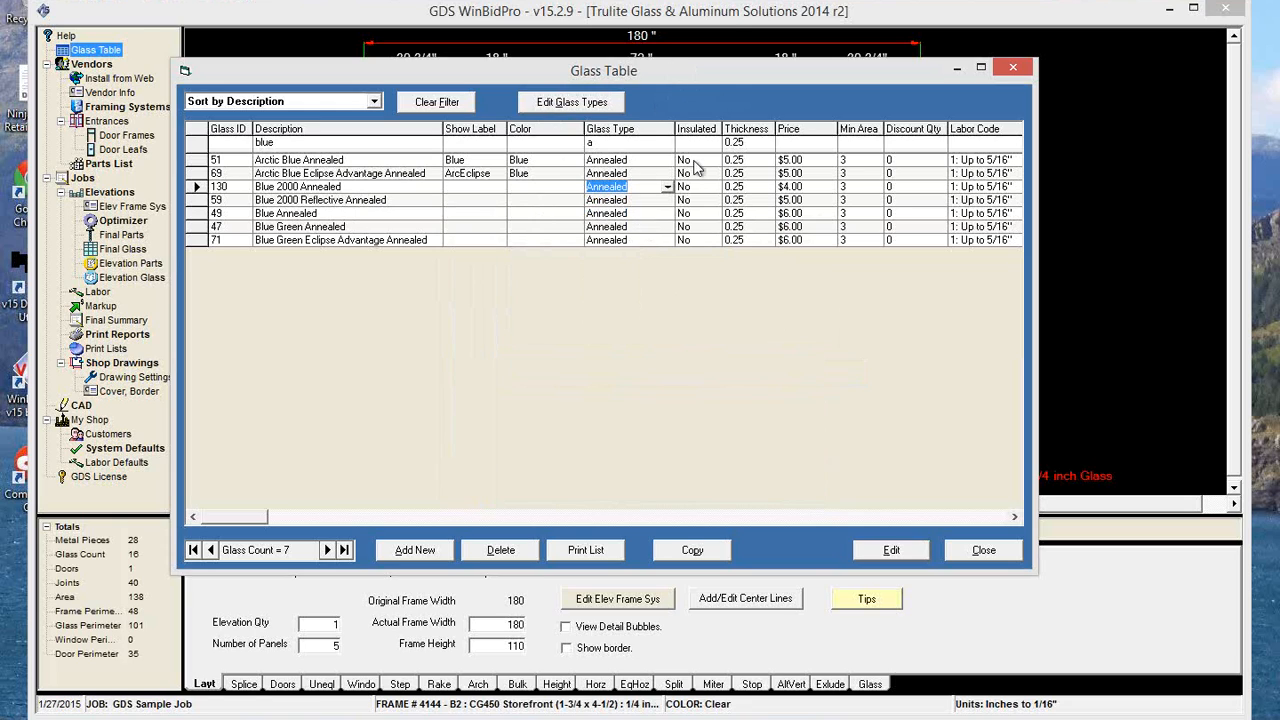
# Review the editable list of glass types again, and close both it and the Glass Table.
pyautogui.moveTo(741, 76); pyautogui.dragTo(786, 191)
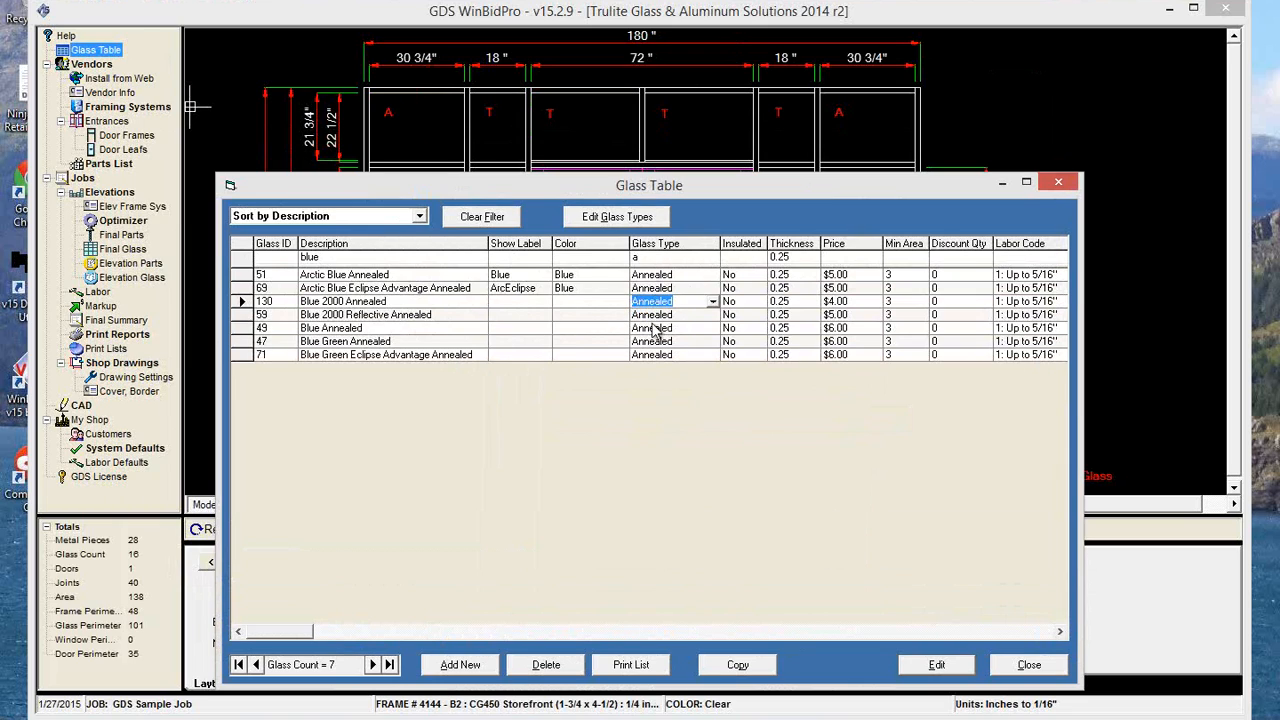
pyautogui.click(648, 218)
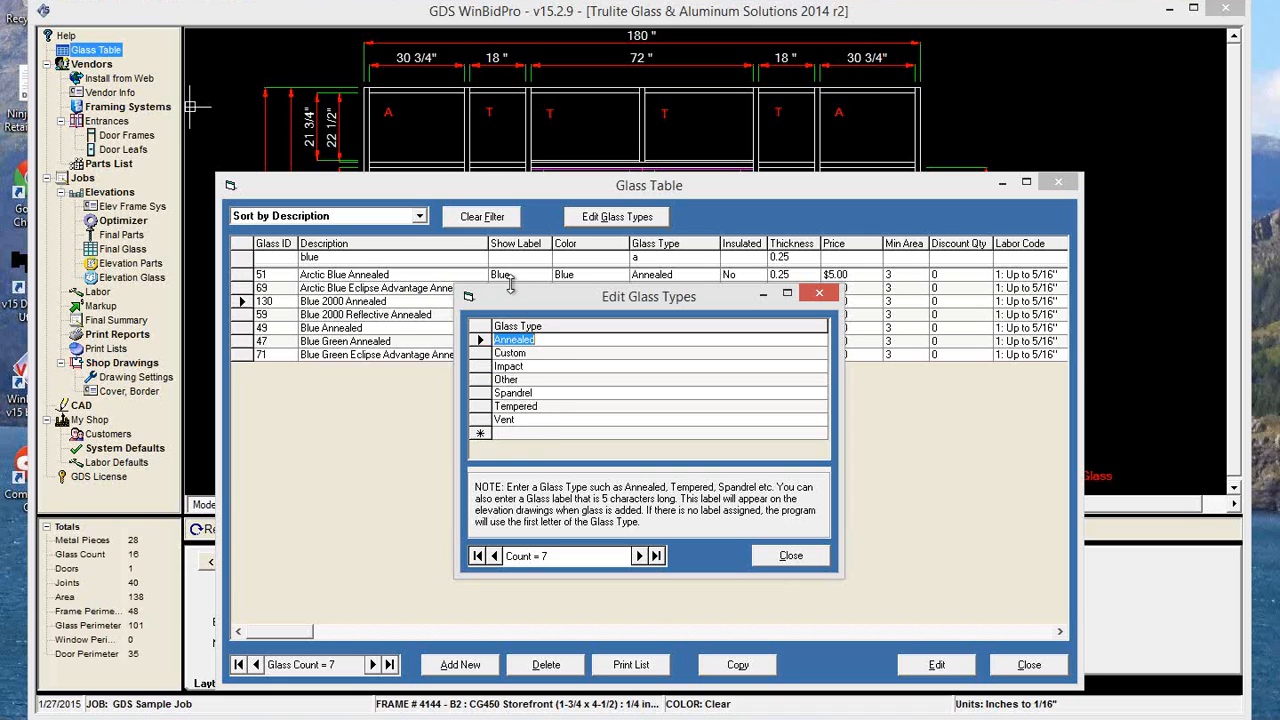
pyautogui.click(790, 560)
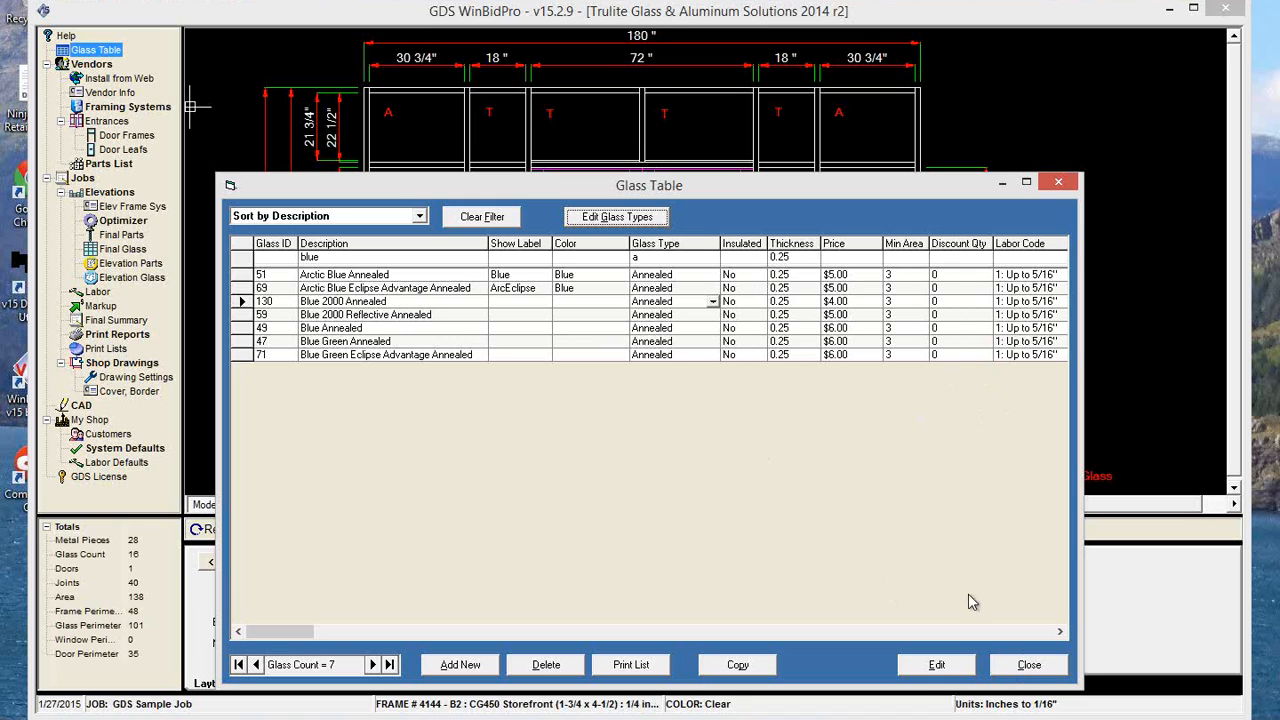
pyautogui.click(1025, 672)
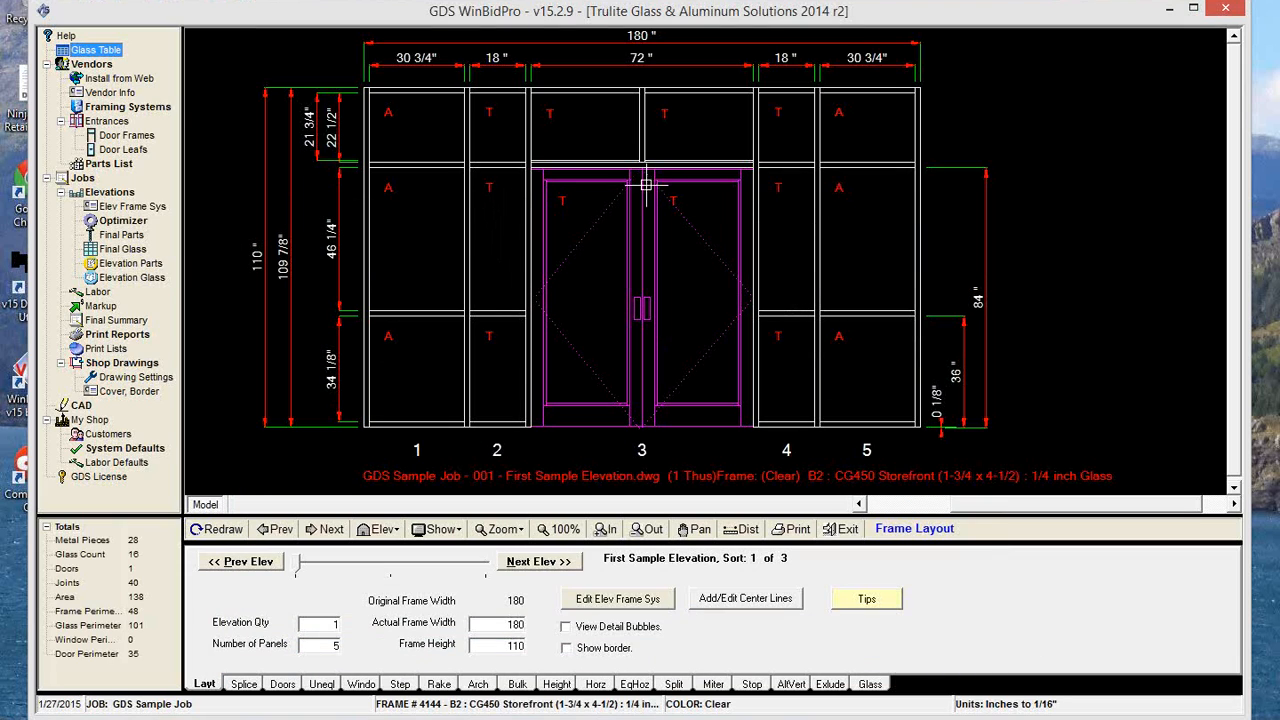
# Go to the second elevation, open its glass assignment, and filter the glass list by the color blue.
pyautogui.click(558, 563)
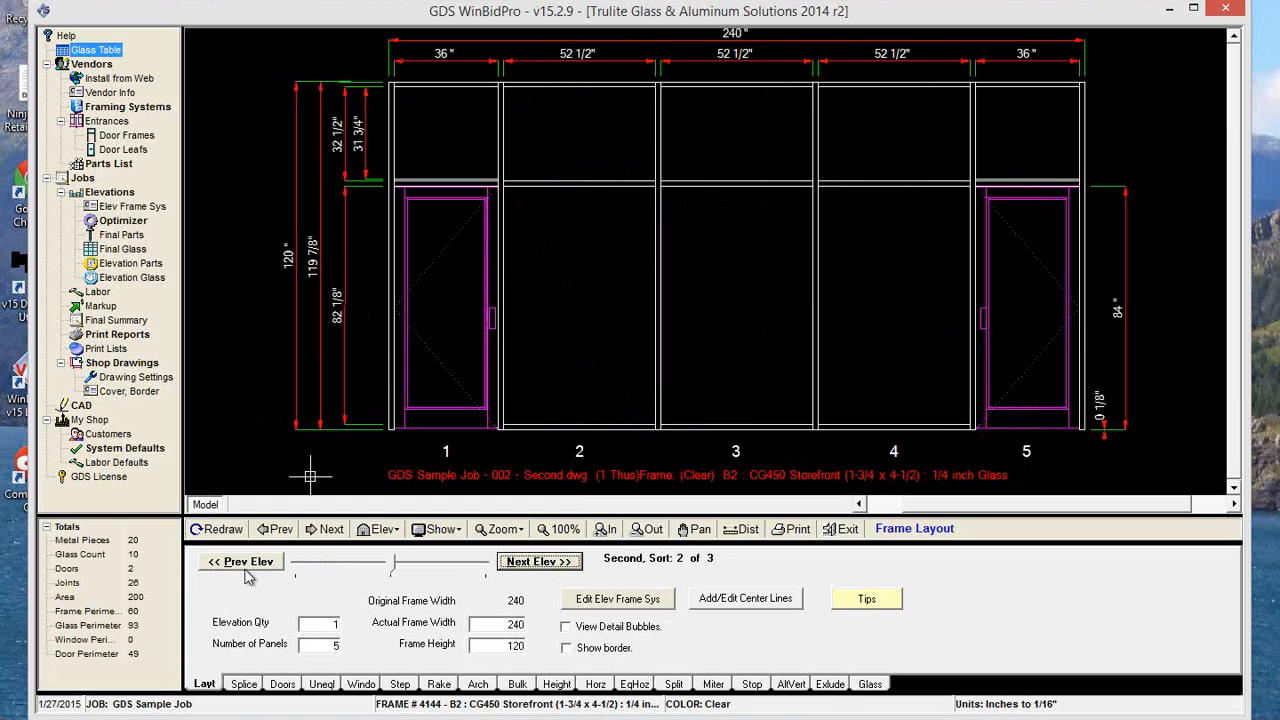
pyautogui.click(870, 684)
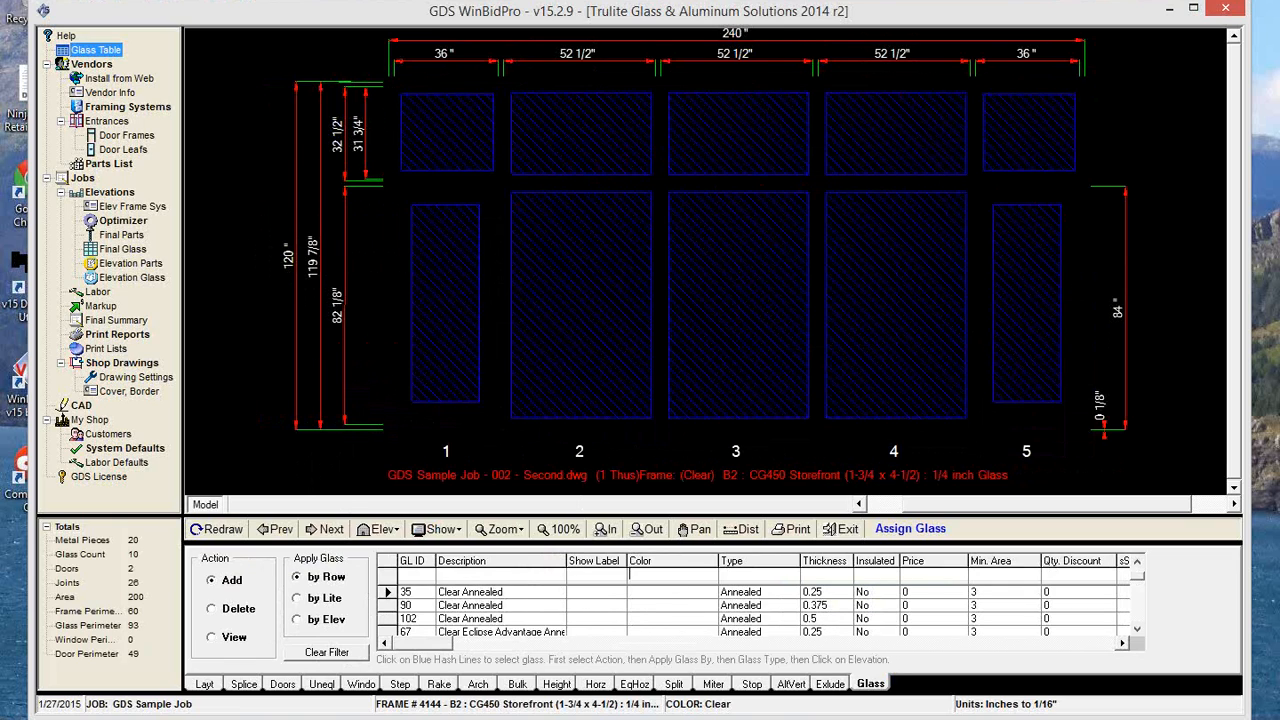
pyautogui.write('blue')
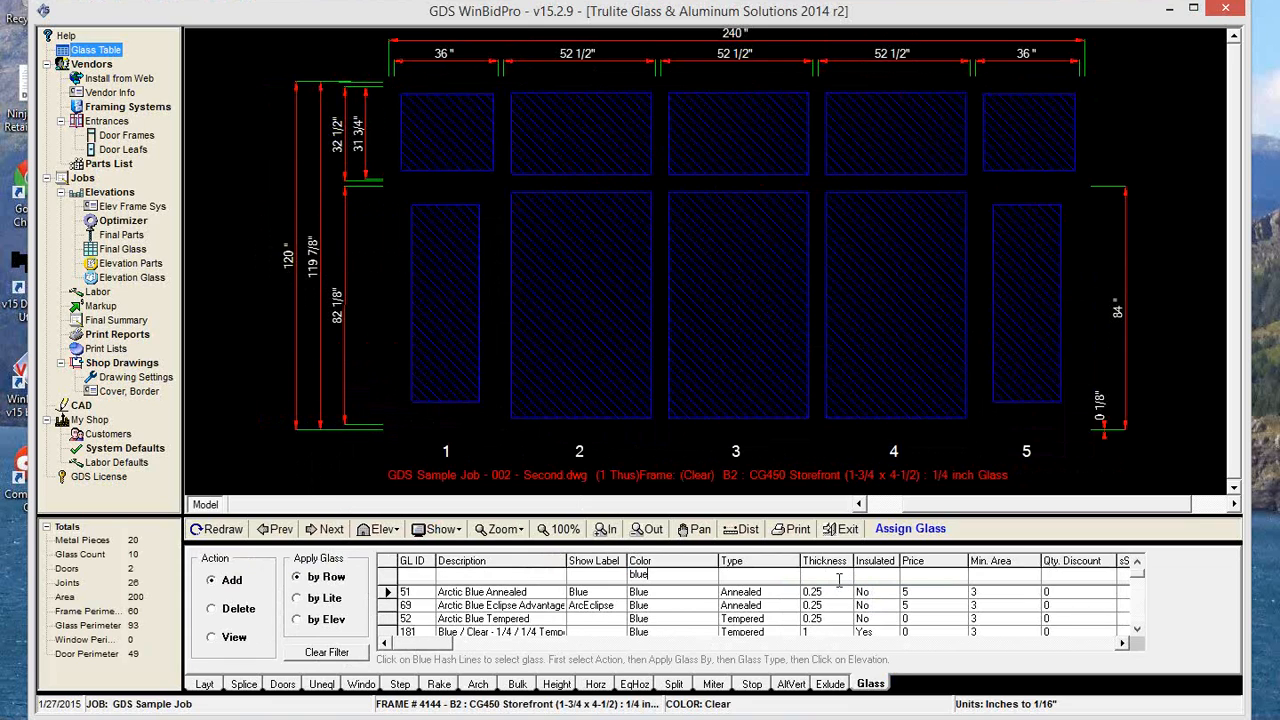
pyautogui.write('0.25')
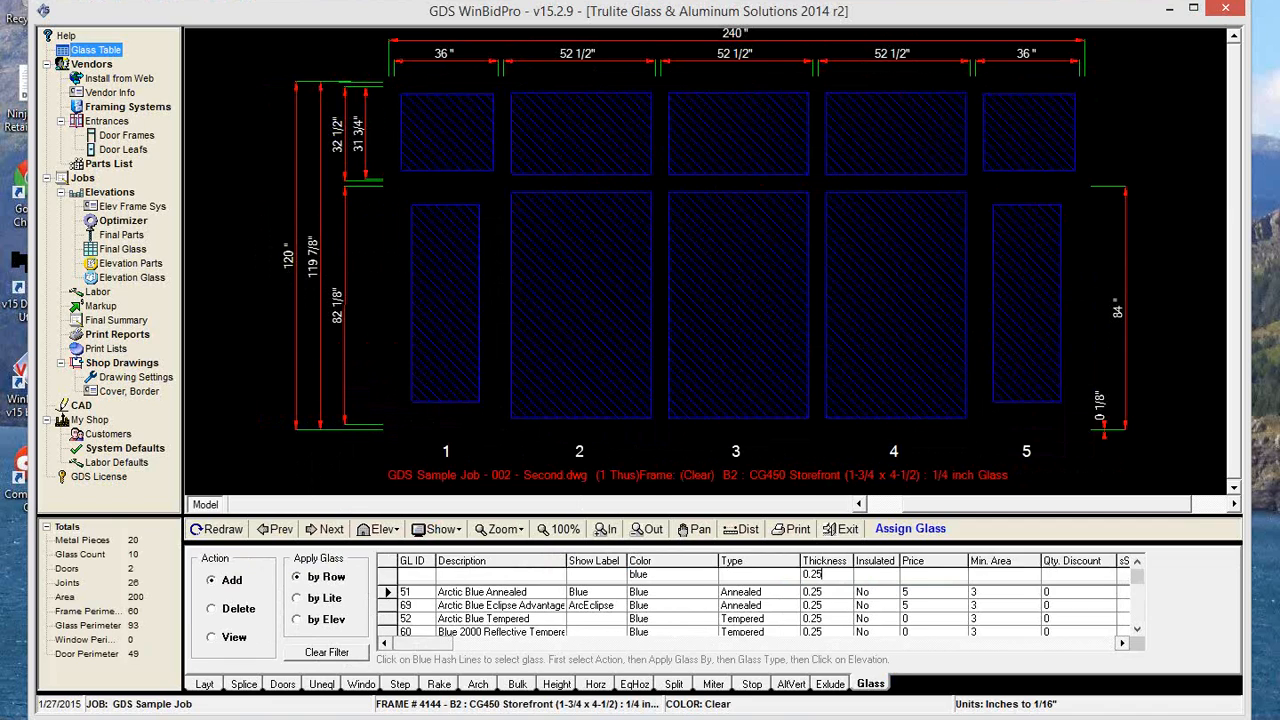
# Narrow the blue glass list further by filtering for a thickness of 0.25.
pyautogui.press('BackSpace')
pyautogui.press('BackSpace')
pyautogui.press('BackSpace')
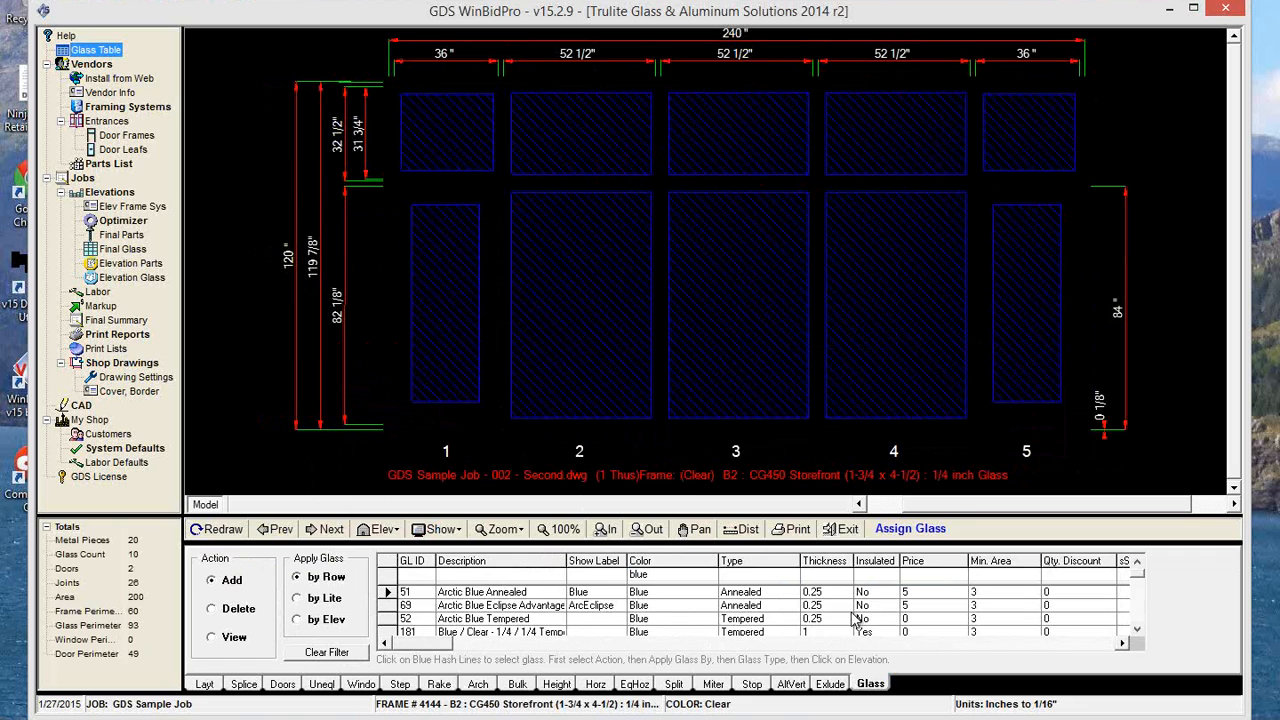
pyautogui.write('.2')
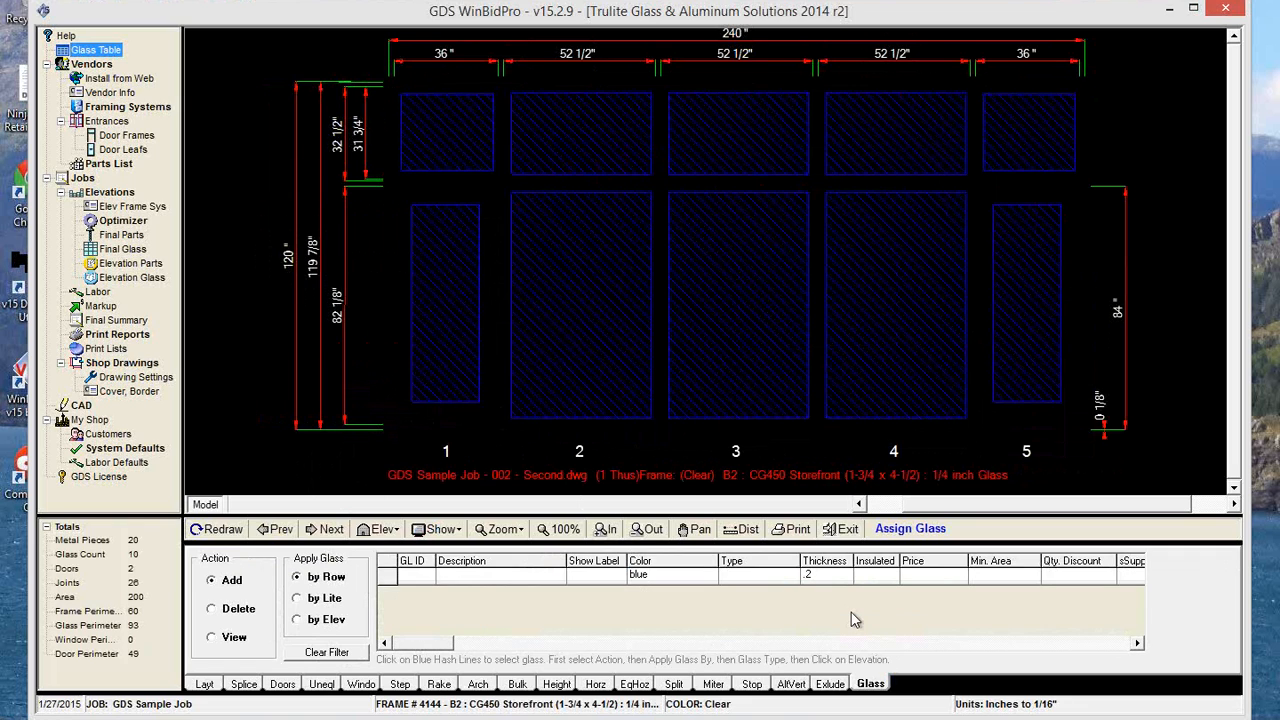
pyautogui.press('BackSpace')
pyautogui.press('BackSpace')
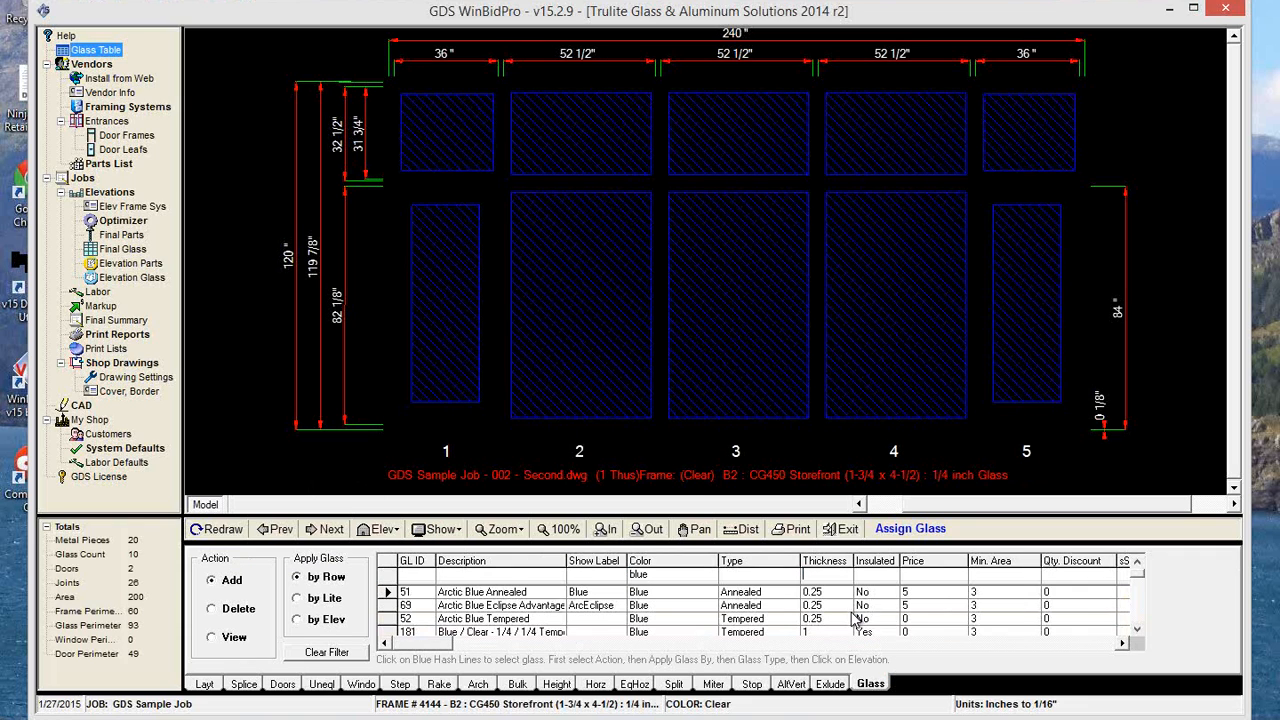
pyautogui.write('0.25')
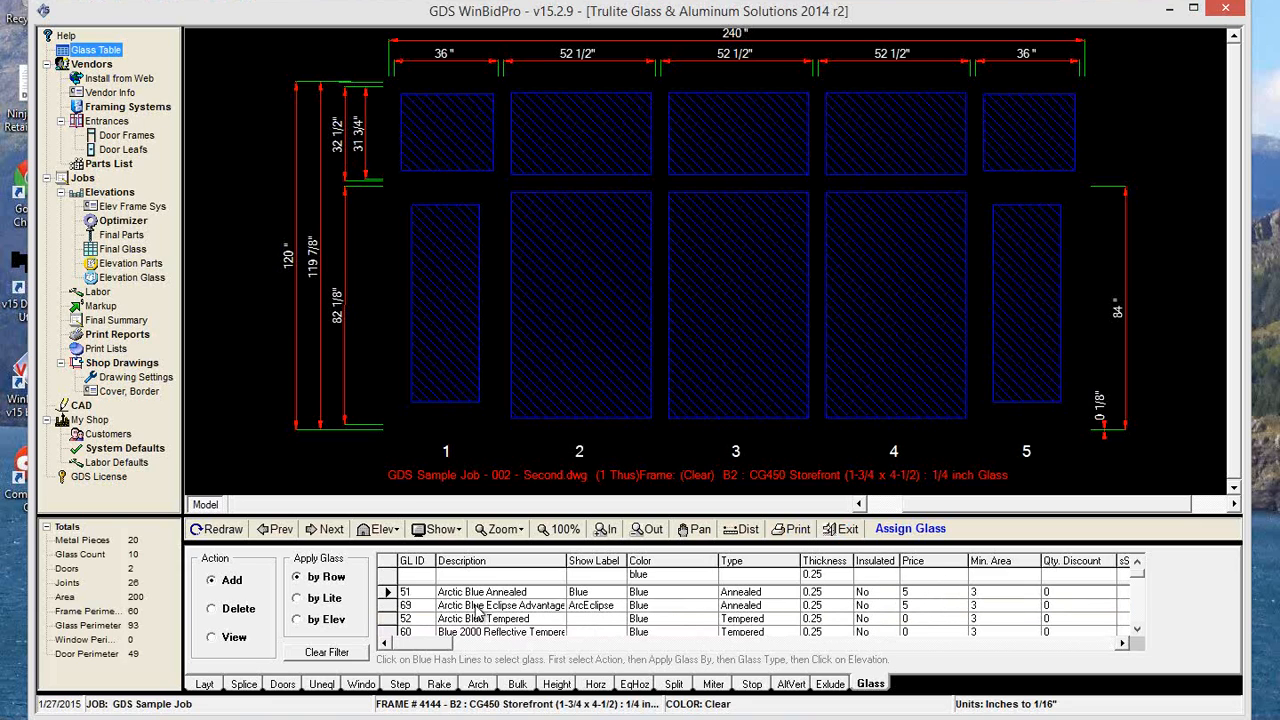
# Assign Arctic Blue Eclipse Advantage Annealed by row to the upper lites of panels 2 to 4, and return to the frame layout.
pyautogui.click(590, 608)
pyautogui.click(590, 607)
pyautogui.click(608, 148)
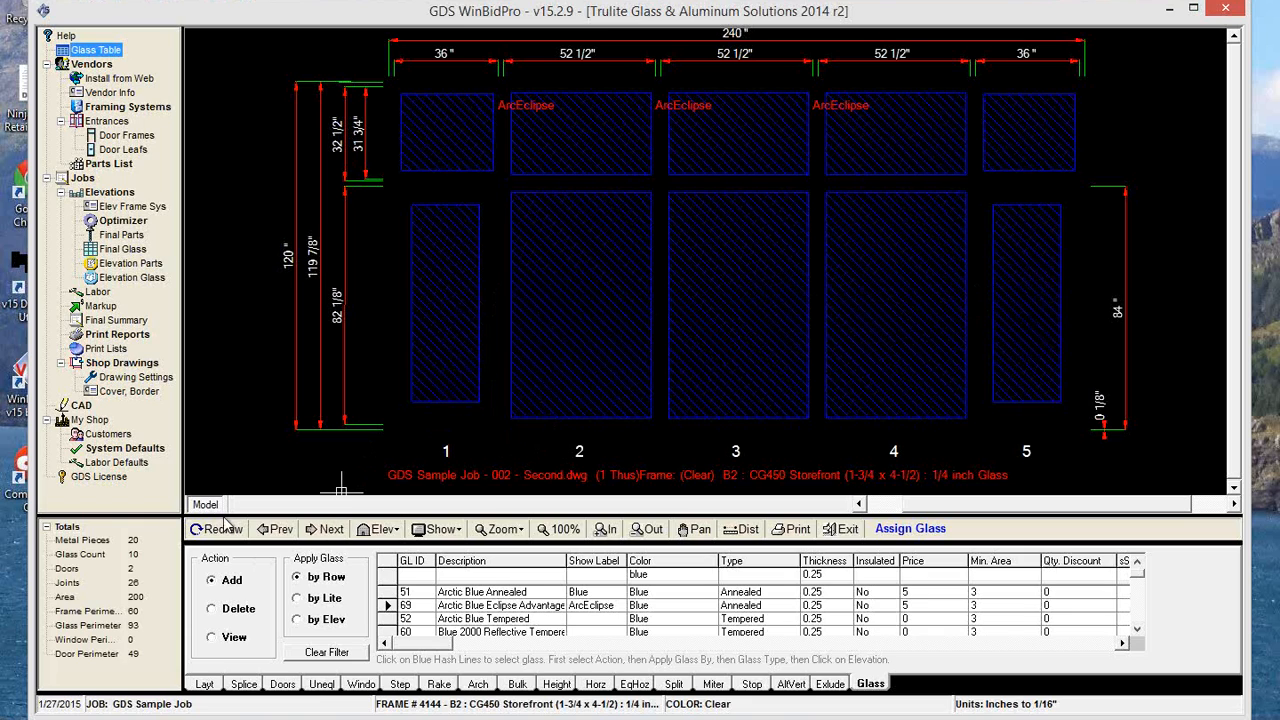
pyautogui.click(204, 685)
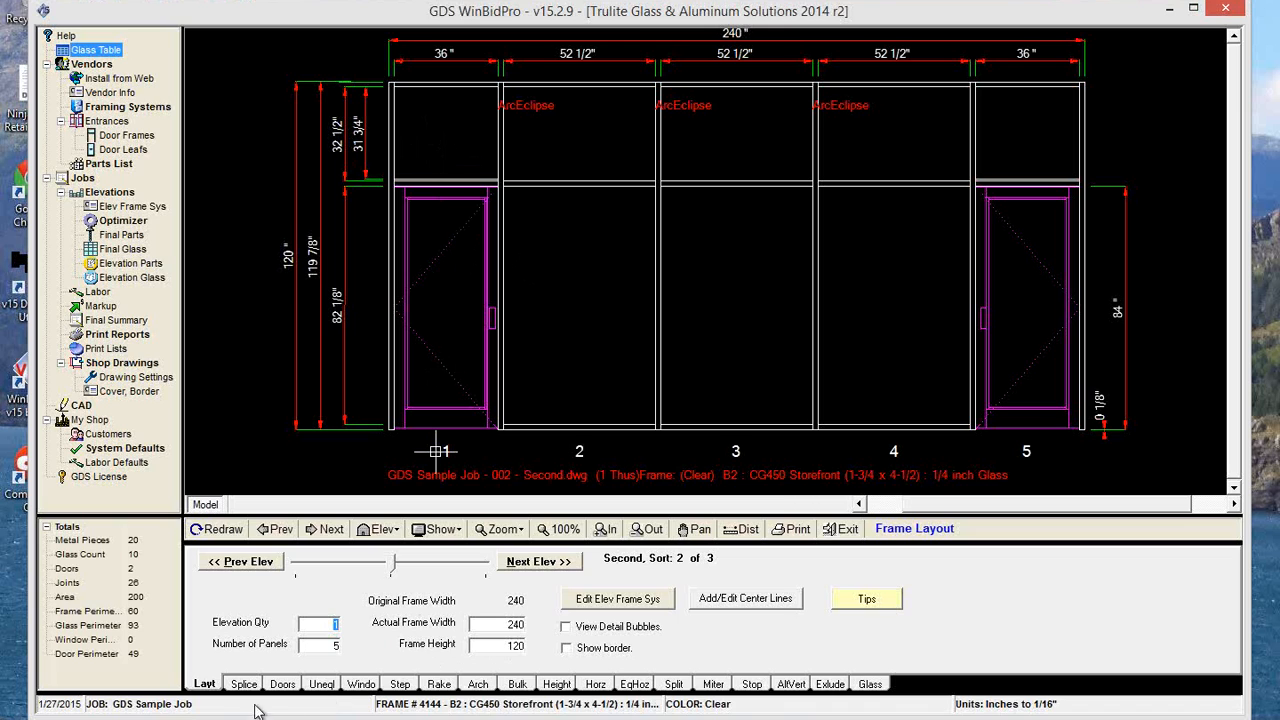
# Locate Arctic Blue Tempered in the glass assignment list, and filter the Glass Table by glass ID 52.
pyautogui.click(870, 685)
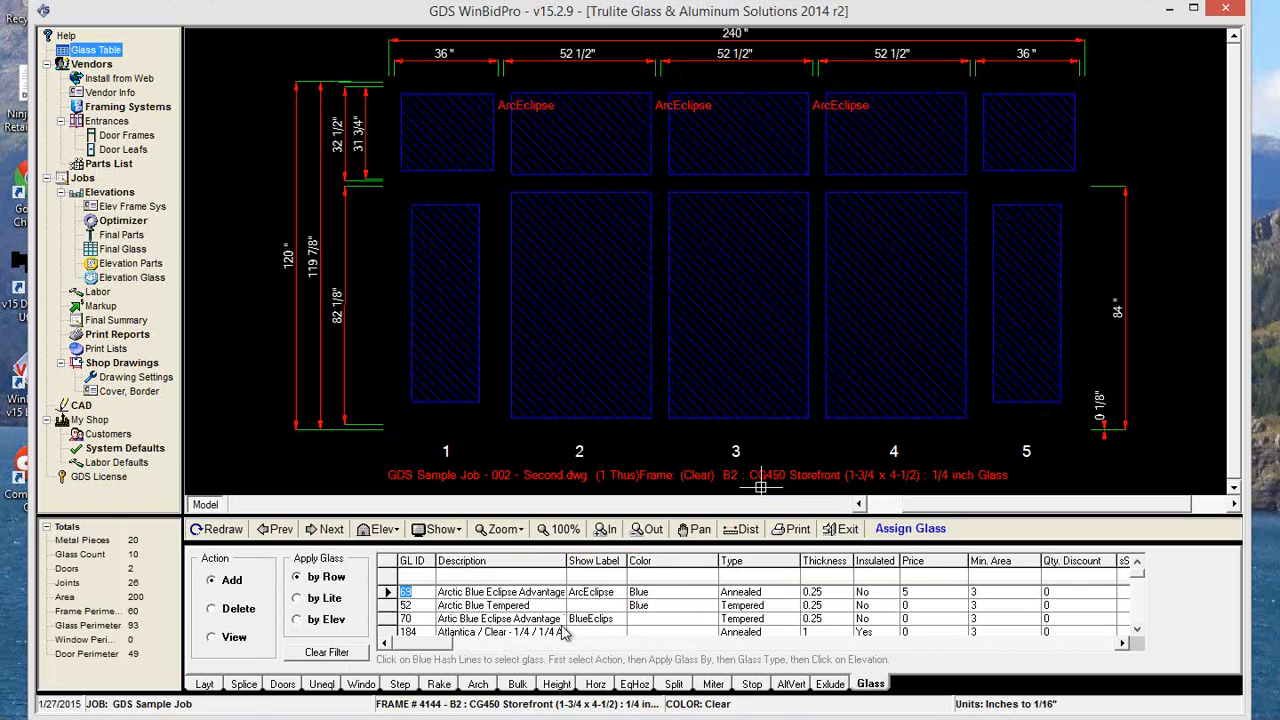
pyautogui.scroll(1, 570, 632)
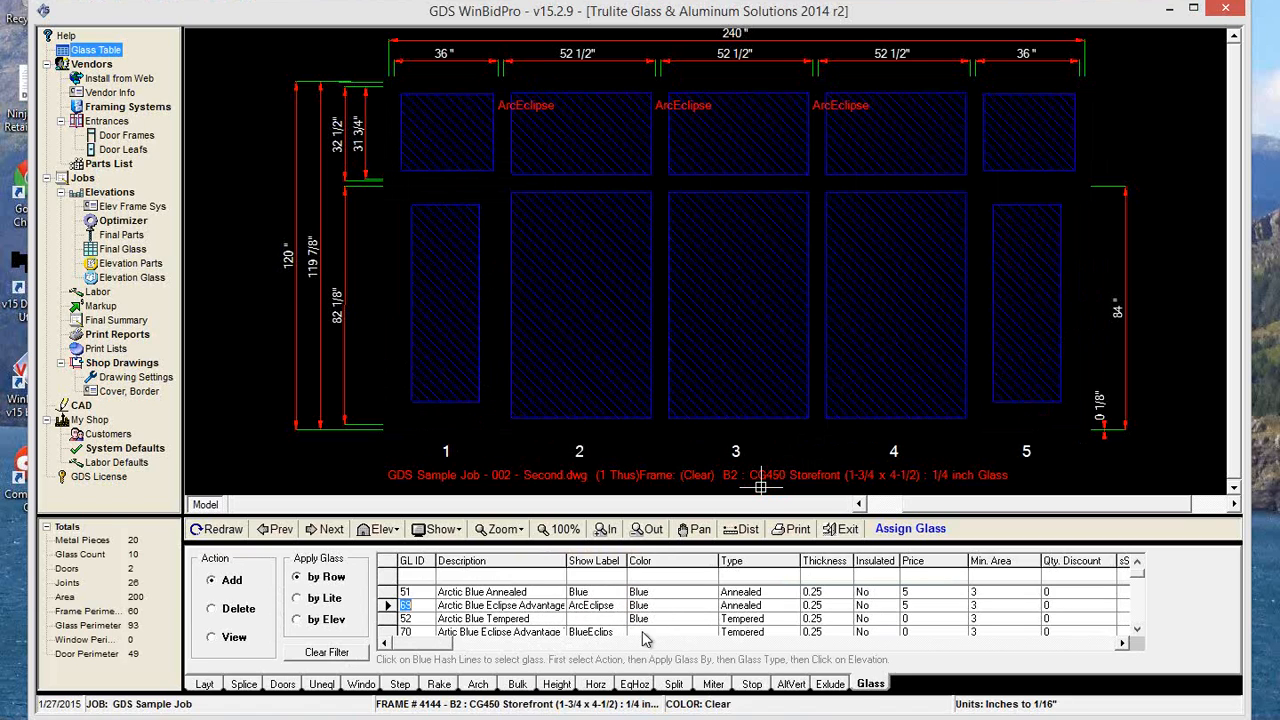
pyautogui.click(598, 619)
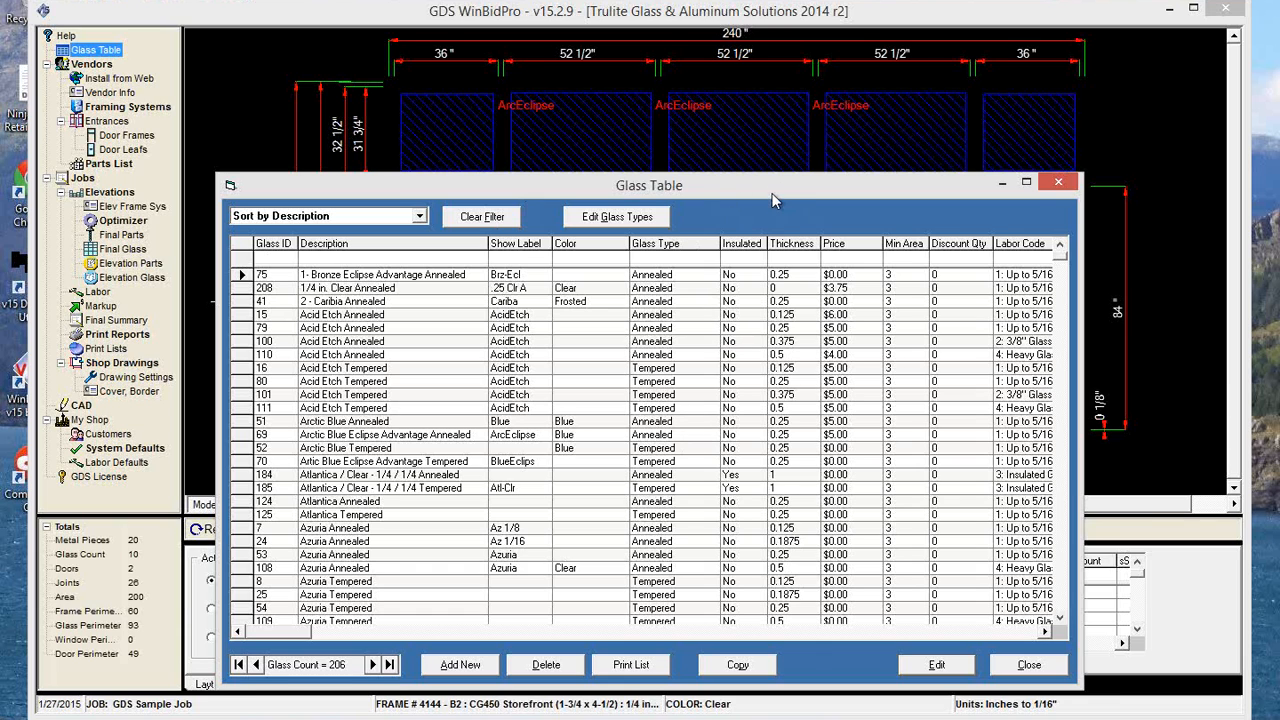
pyautogui.moveTo(775, 190); pyautogui.dragTo(809, 112)
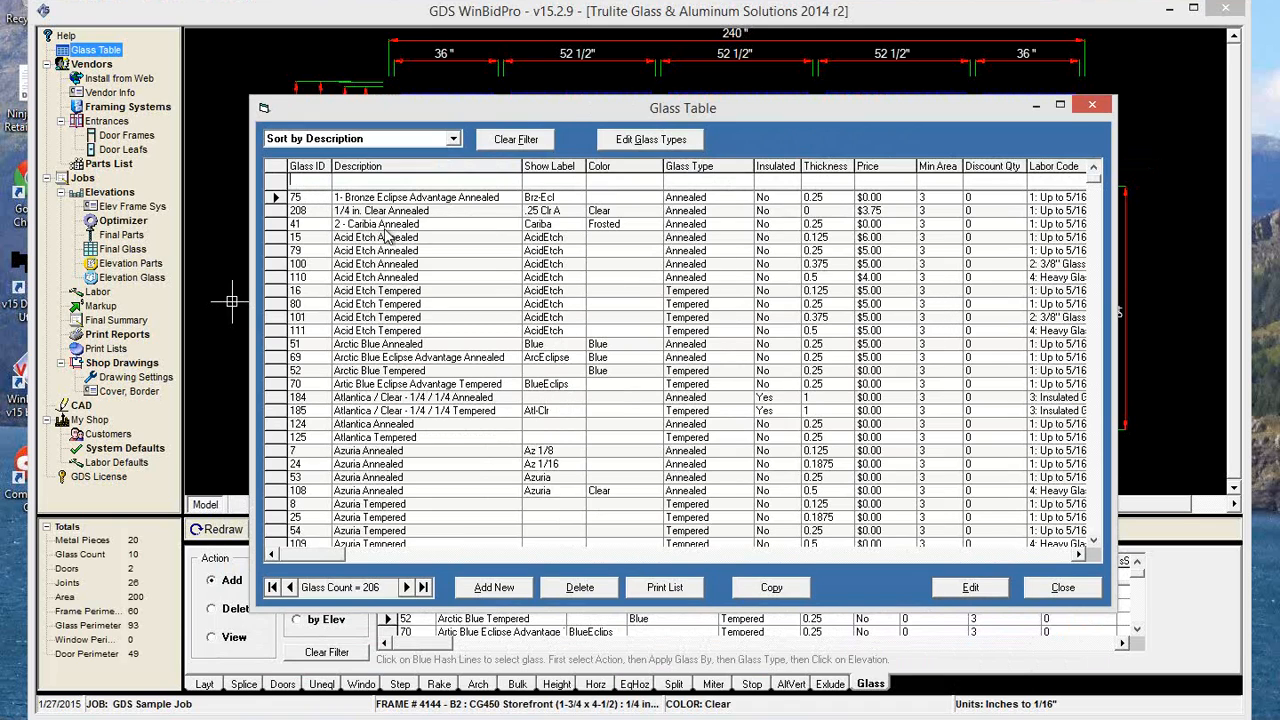
pyautogui.write('52')
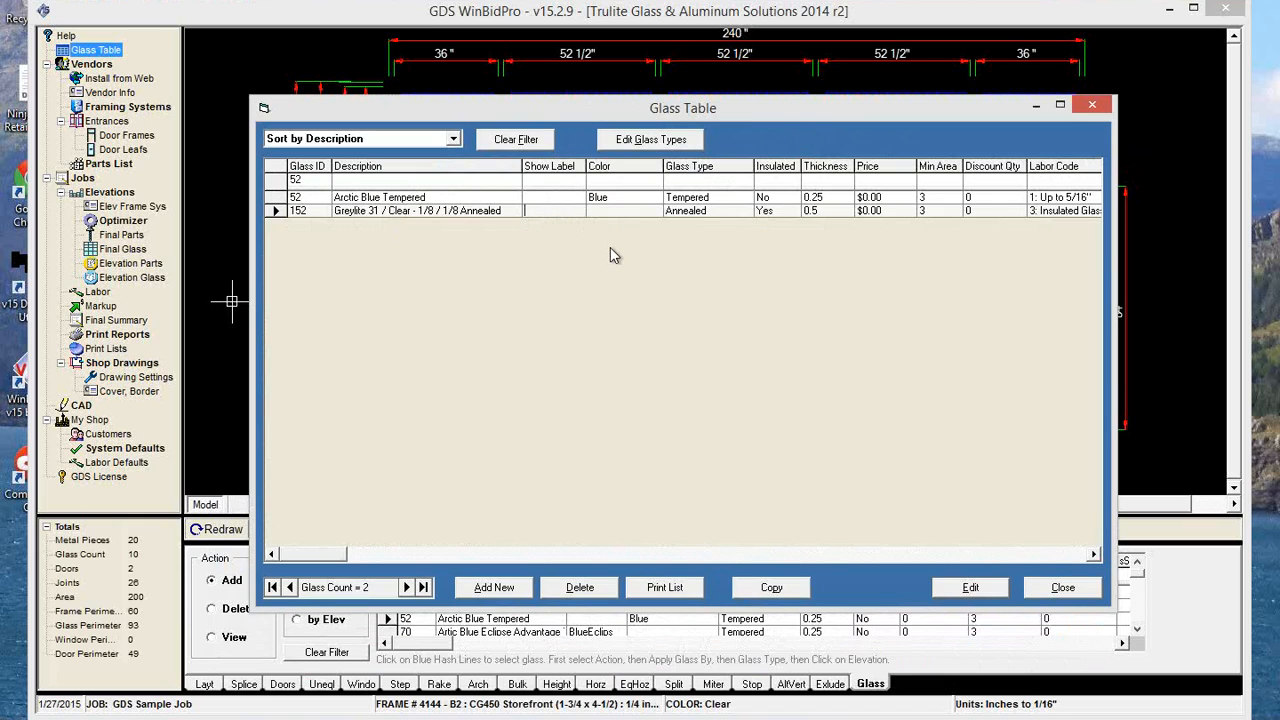
# Set the show label of Arctic Blue Tempered to ArcticBlT and close the Glass Table.
pyautogui.click(520, 196)
pyautogui.click(558, 198)
pyautogui.write('ArcticBlT')
pyautogui.click(970, 587)
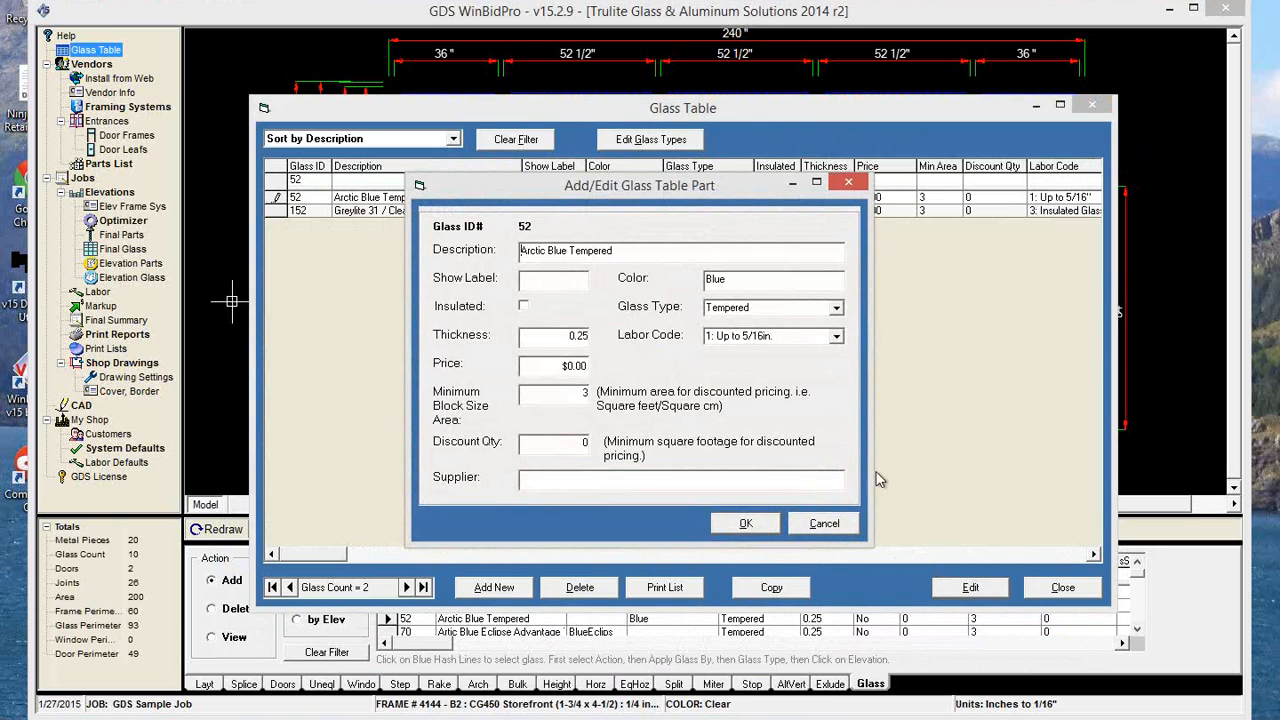
pyautogui.click(746, 523)
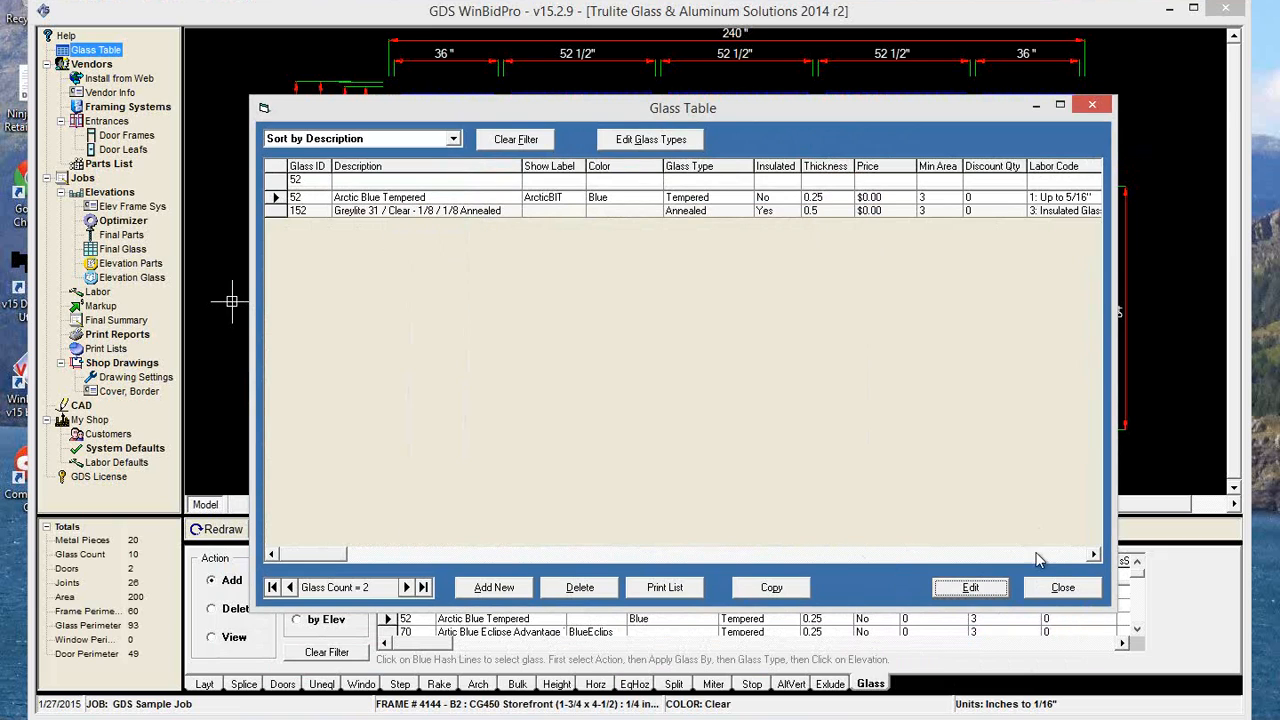
pyautogui.click(1060, 588)
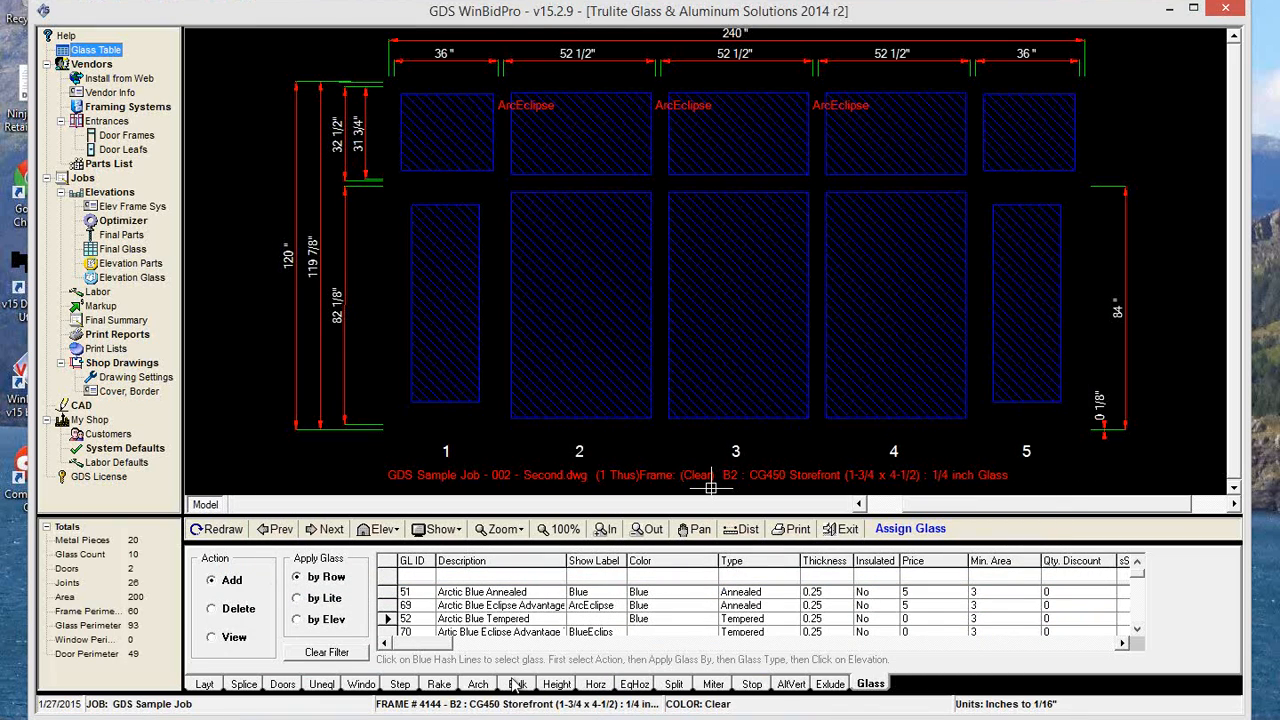
# Refresh the glass list and assign Arctic Blue Tempered to the second elevation's remaining lites, including both doors.
pyautogui.click(203, 684)
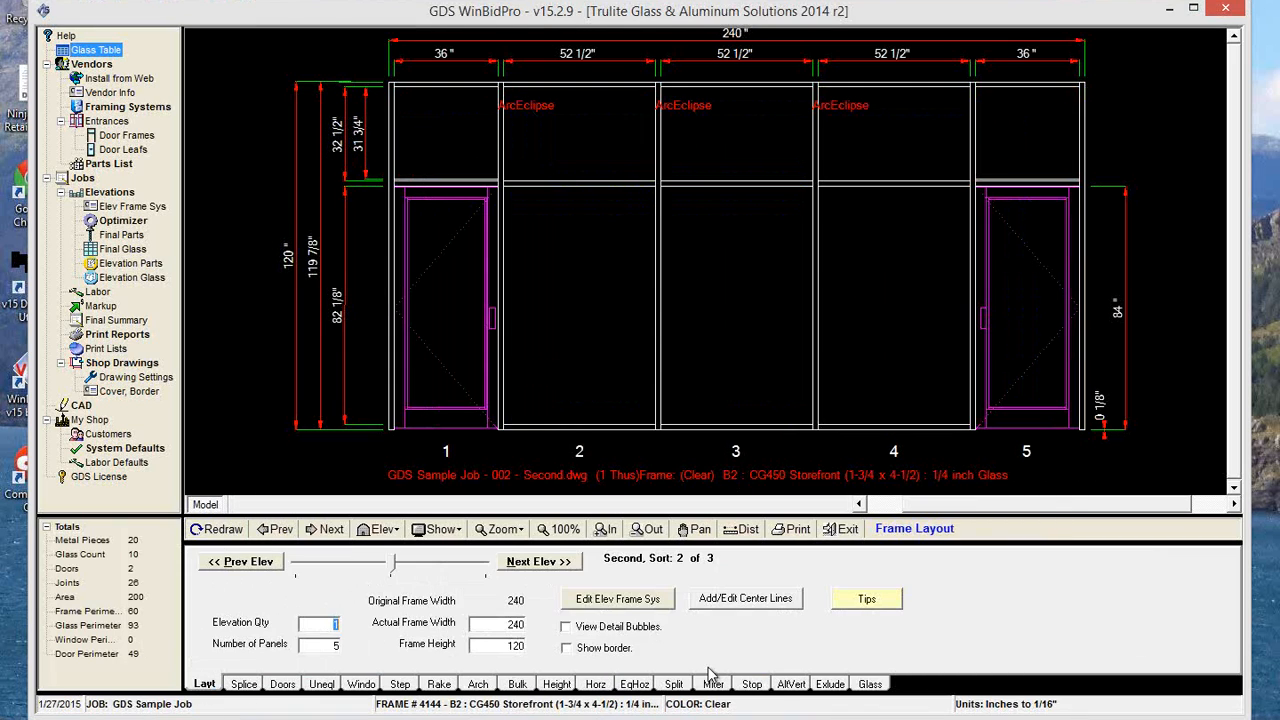
pyautogui.click(857, 686)
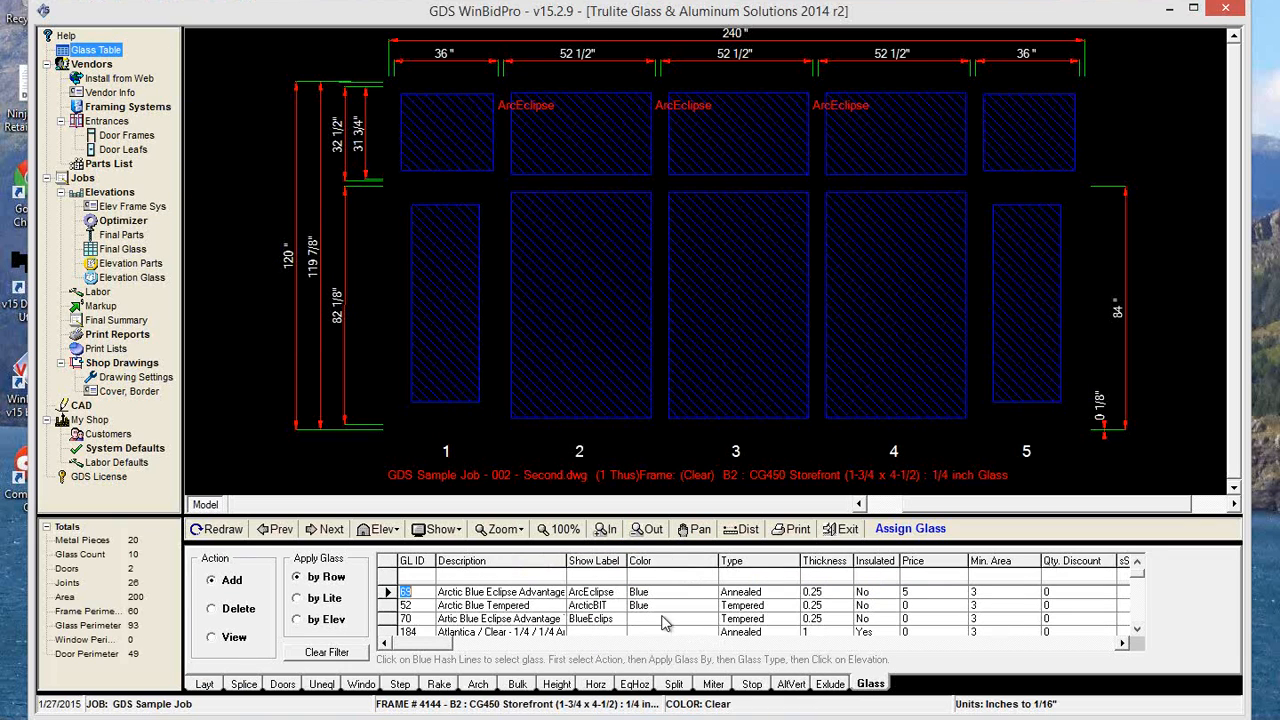
pyautogui.click(598, 606)
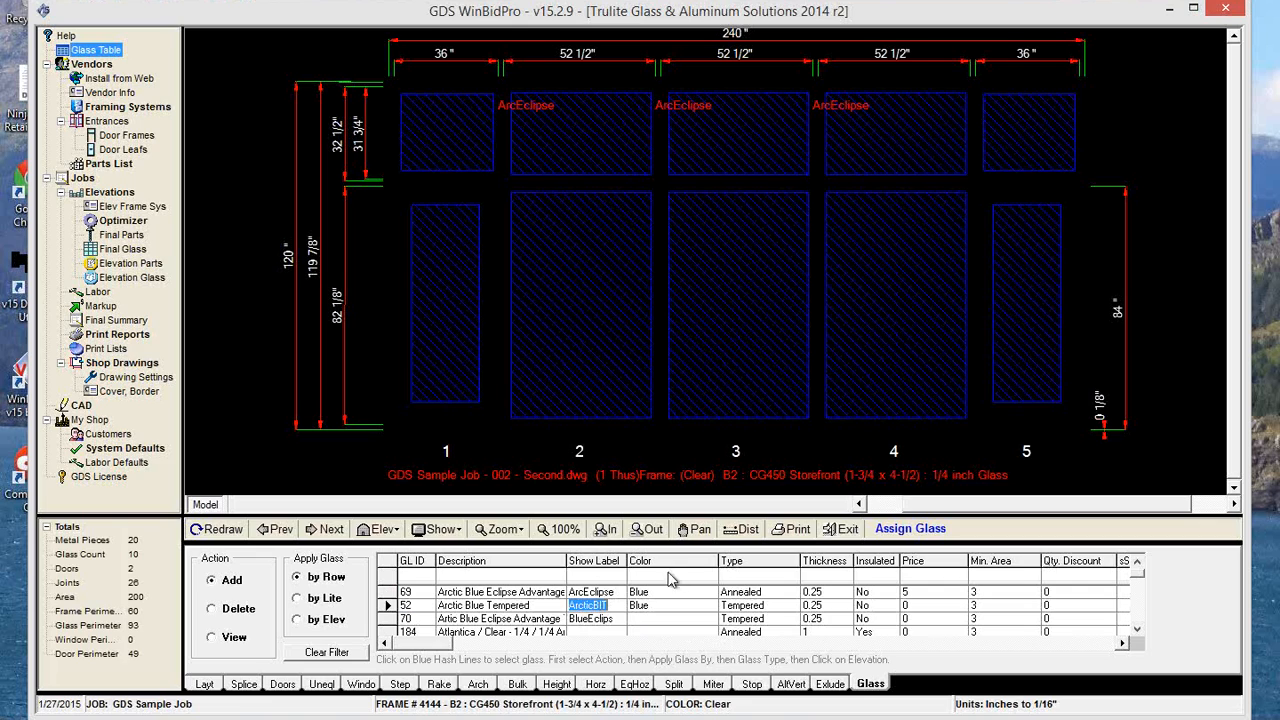
pyautogui.click(600, 338)
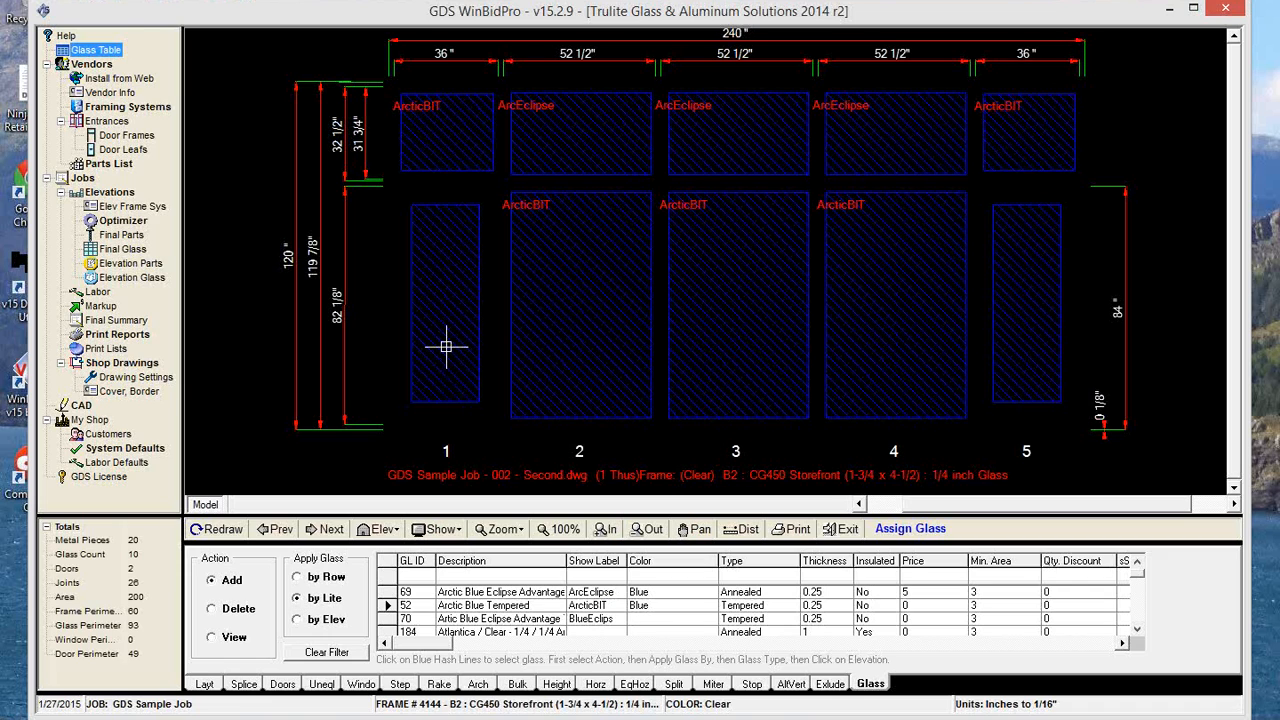
pyautogui.click(455, 313)
pyautogui.click(1020, 280)
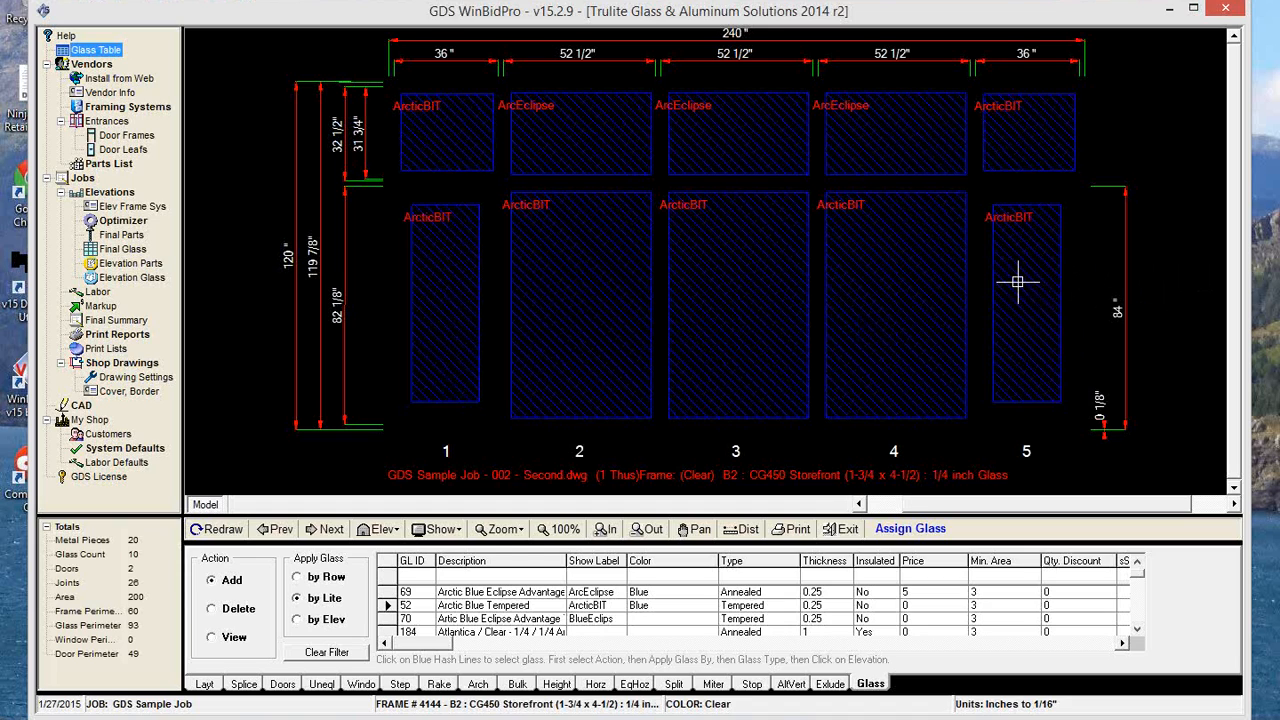
# Go to the third elevation and assign Arctic Blue Tempered to all its lites by elevation.
pyautogui.click(328, 532)
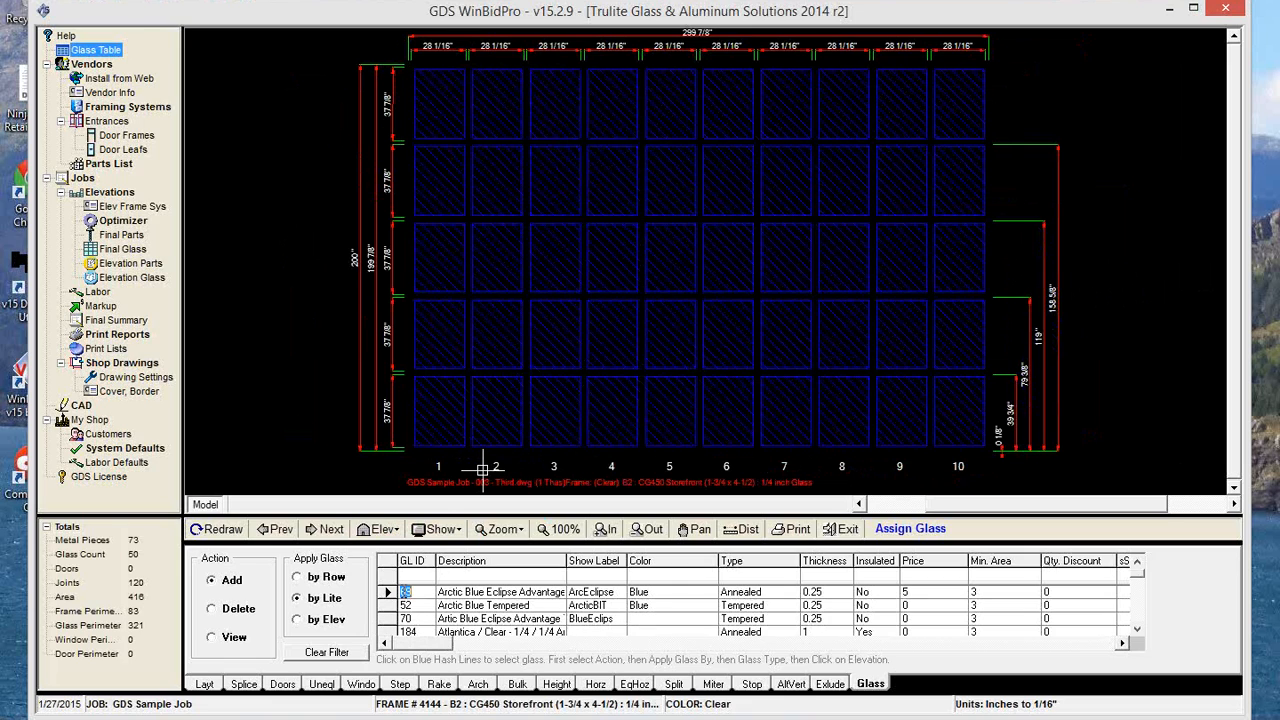
pyautogui.press('Down')
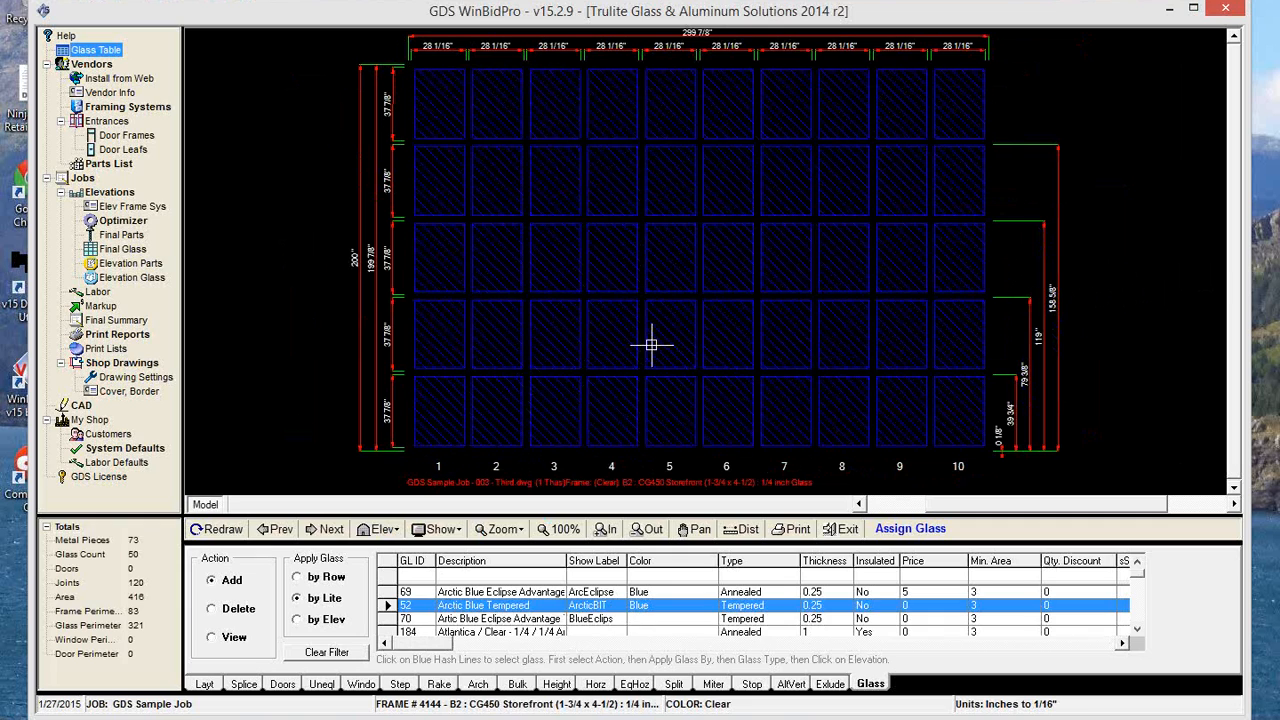
pyautogui.click(297, 620)
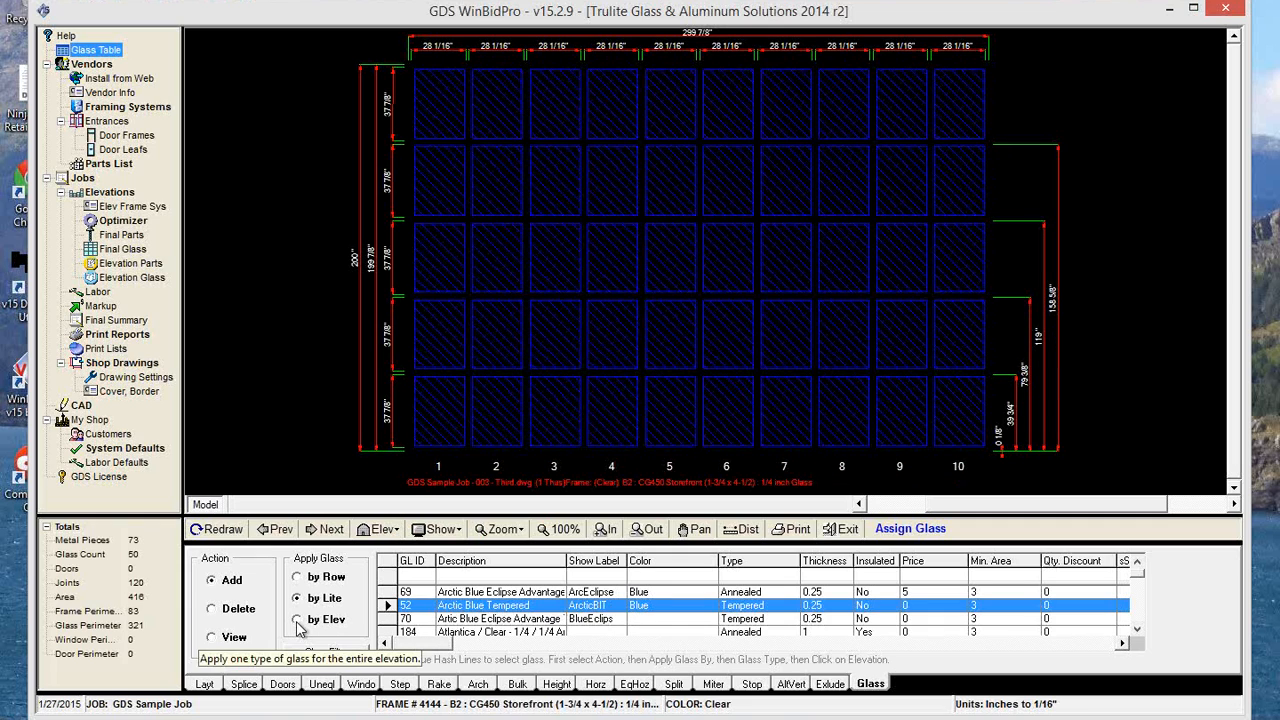
pyautogui.click(615, 330)
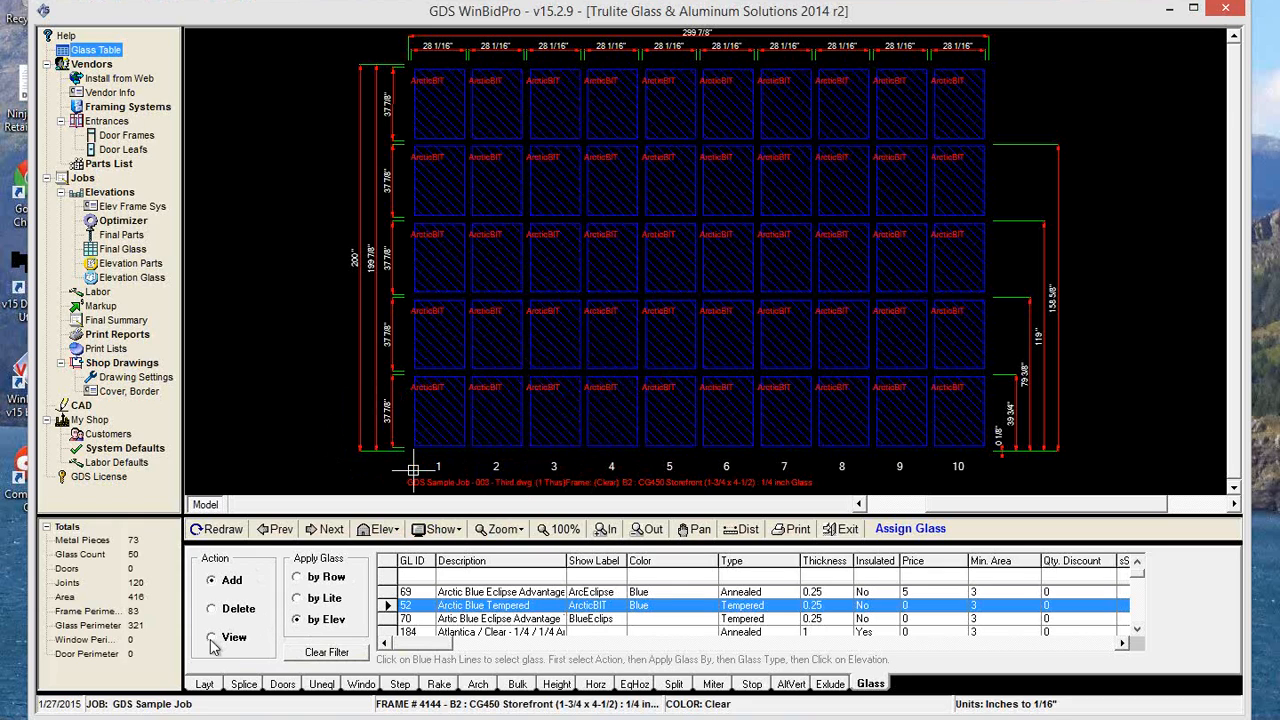
# Assign Arctic Blue Eclipse Advantage Annealed by lite to panels 1, 2, 9 and 10 in the second row from the bottom.
pyautogui.click(390, 592)
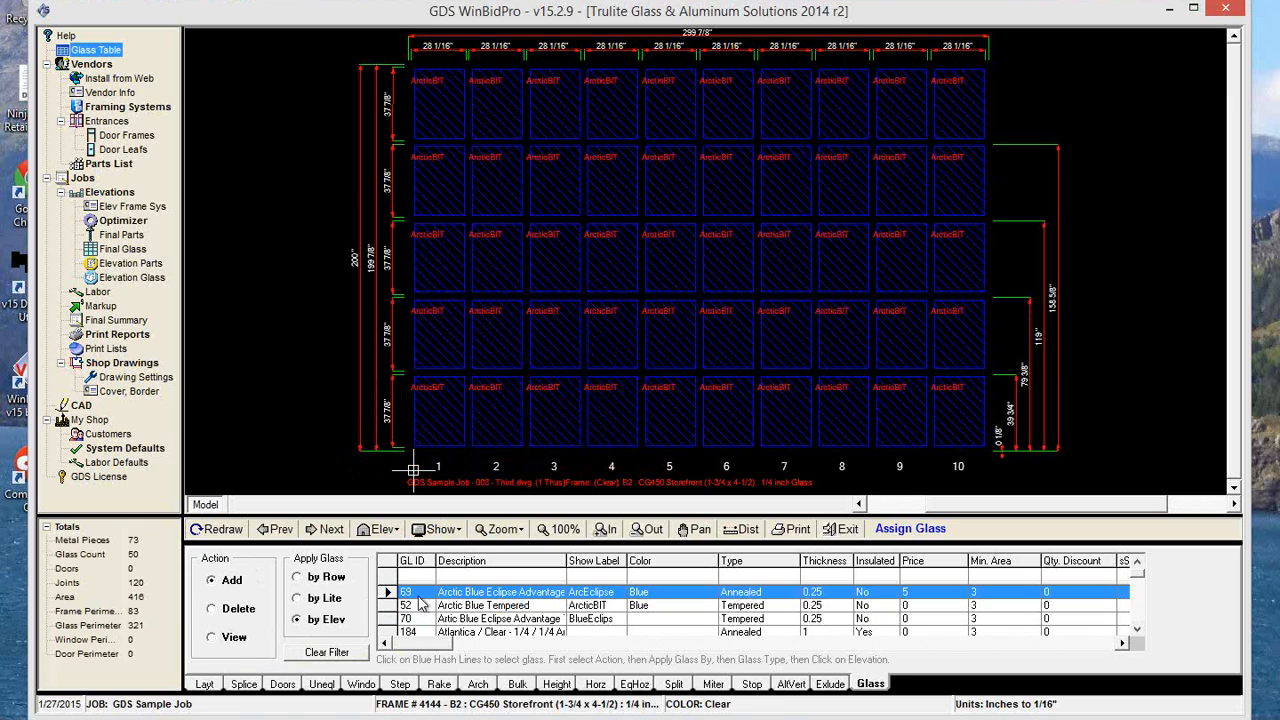
pyautogui.click(302, 598)
pyautogui.click(903, 343)
pyautogui.click(488, 346)
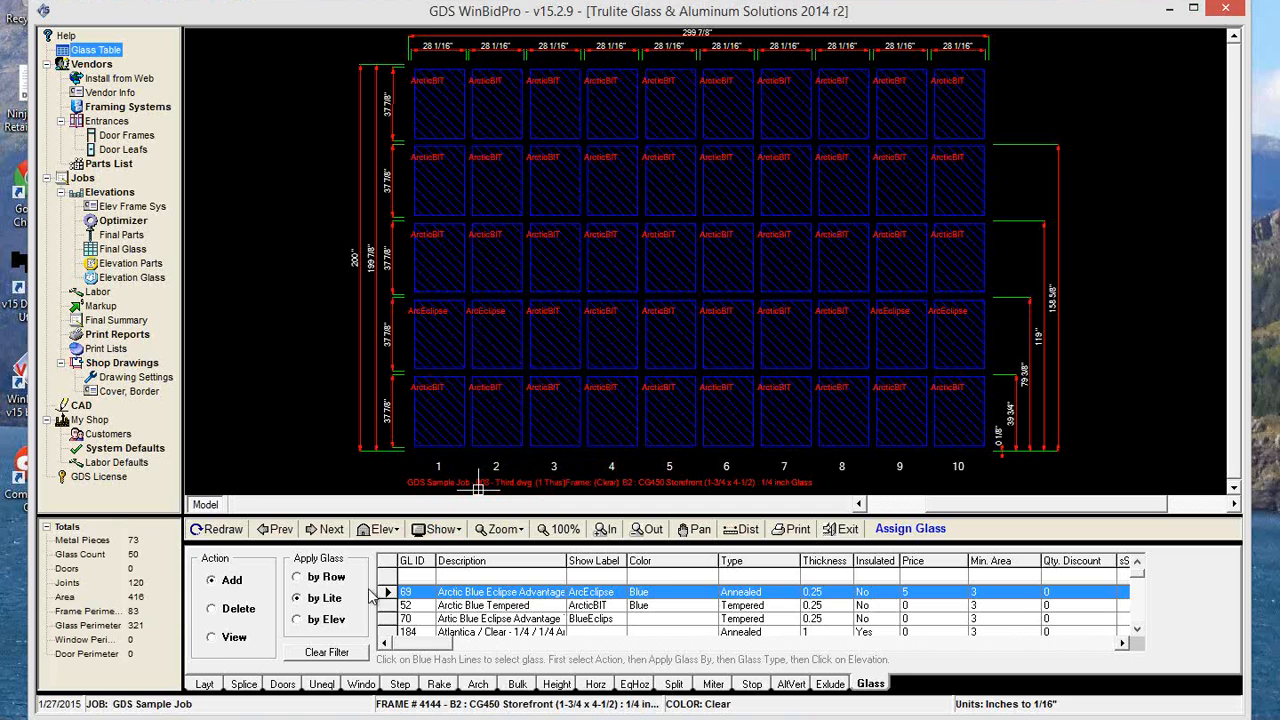
# View the glass information for the panel 1 lite in the second row from the bottom.
pyautogui.click(211, 639)
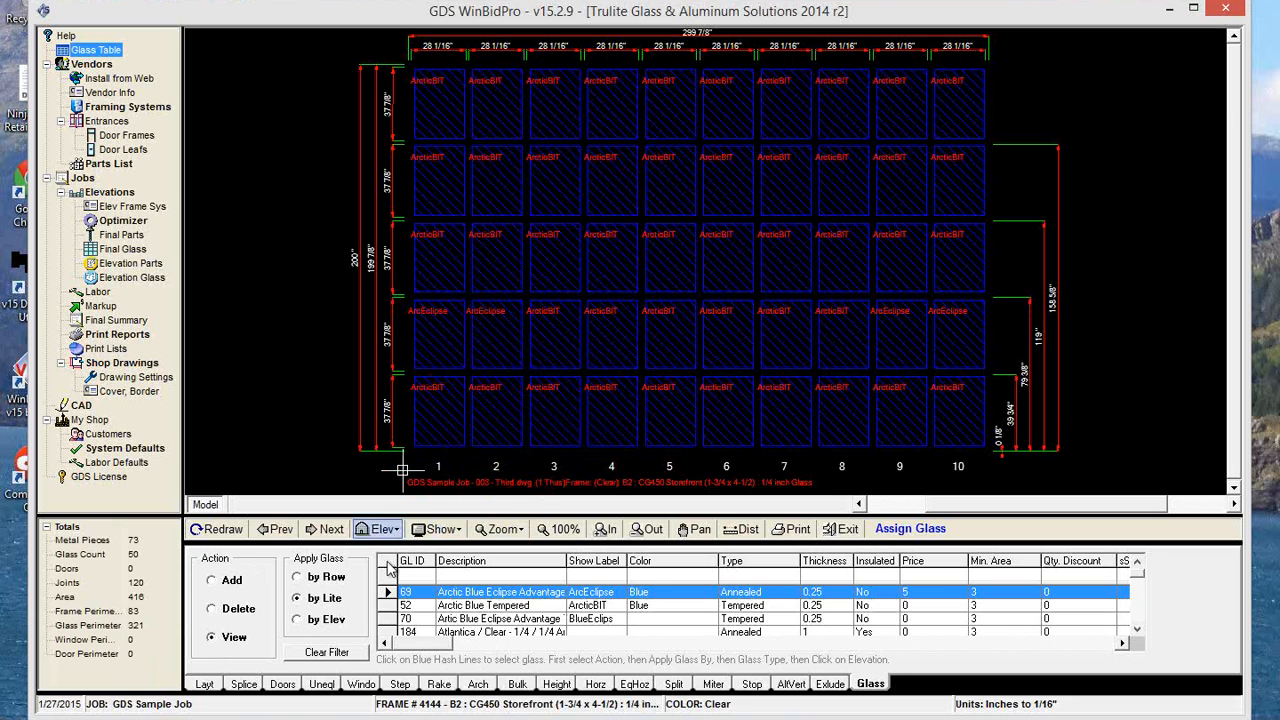
pyautogui.click(447, 335)
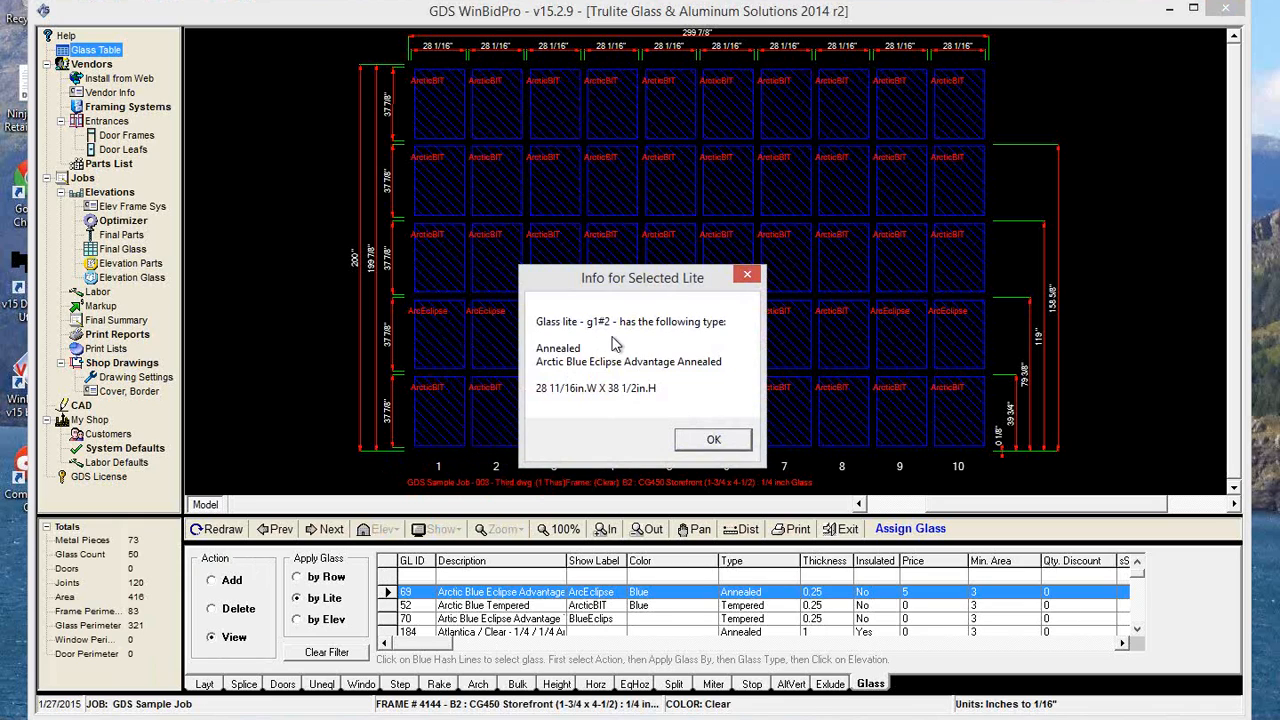
pyautogui.moveTo(624, 281); pyautogui.dragTo(714, 281)
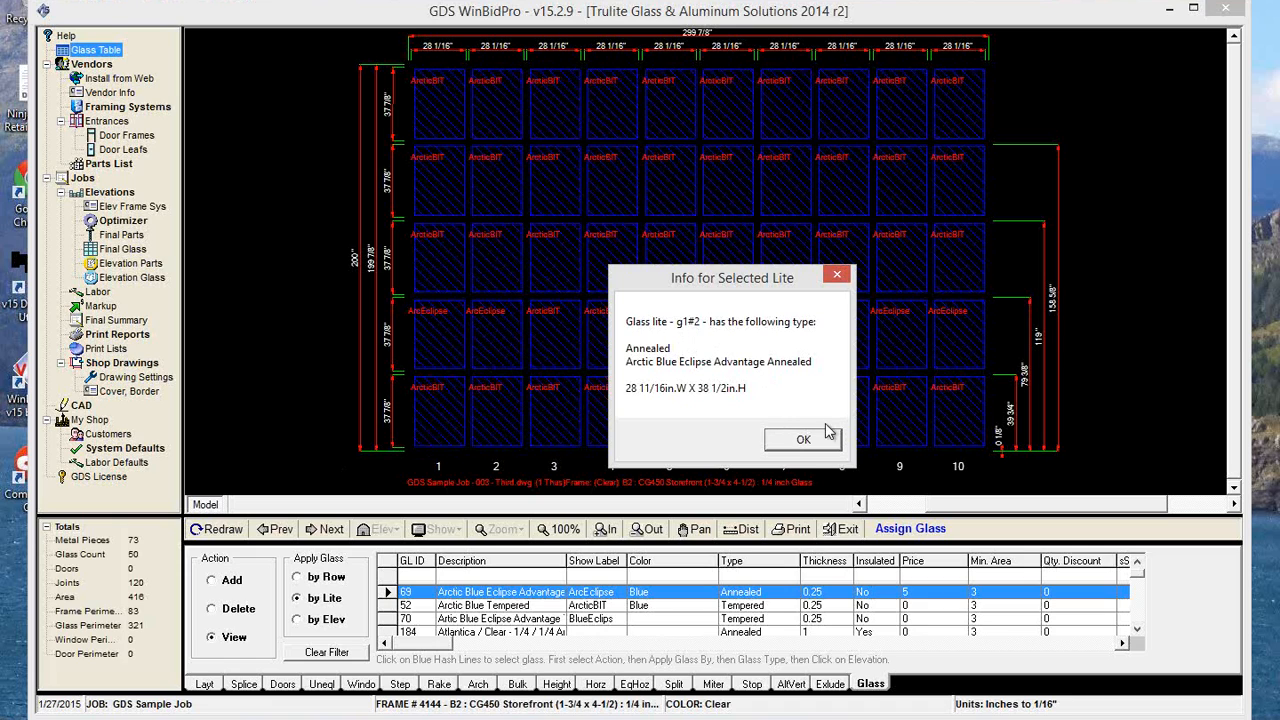
# Turn on glass labels and glass sizes for the main elevation drawing in the drawing settings.
pyautogui.click(800, 438)
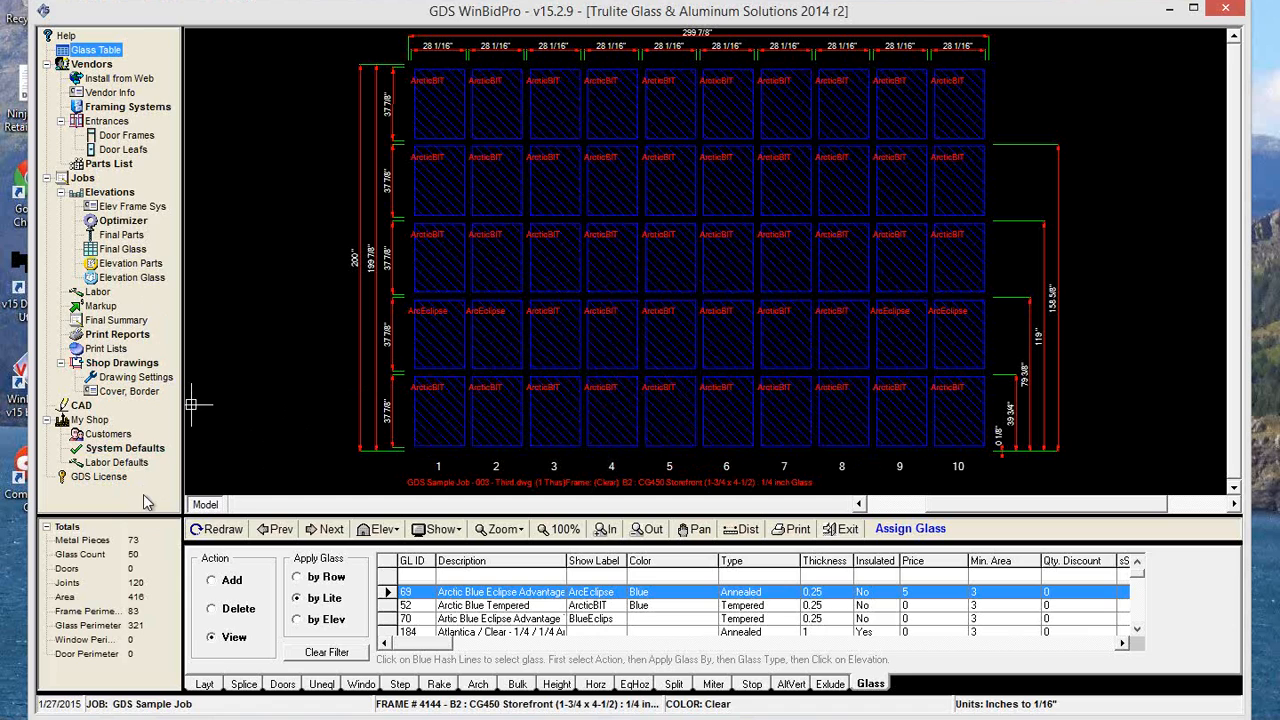
pyautogui.click(133, 381)
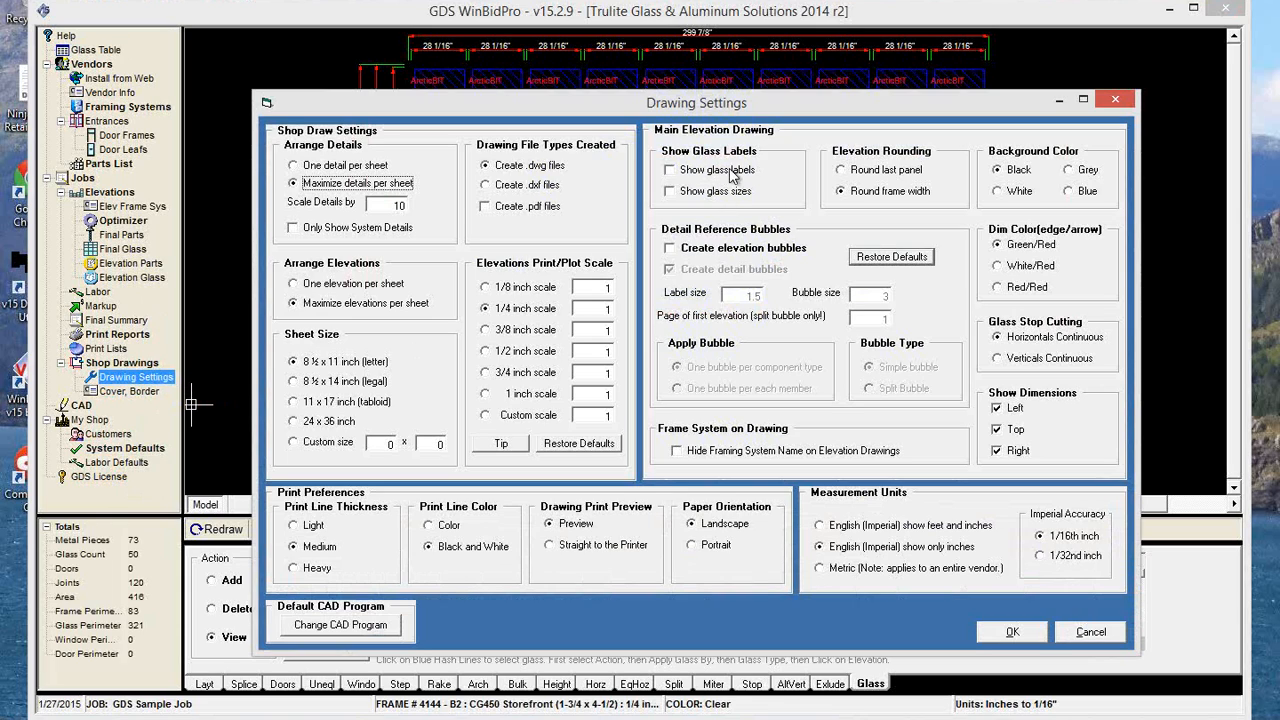
pyautogui.click(678, 173)
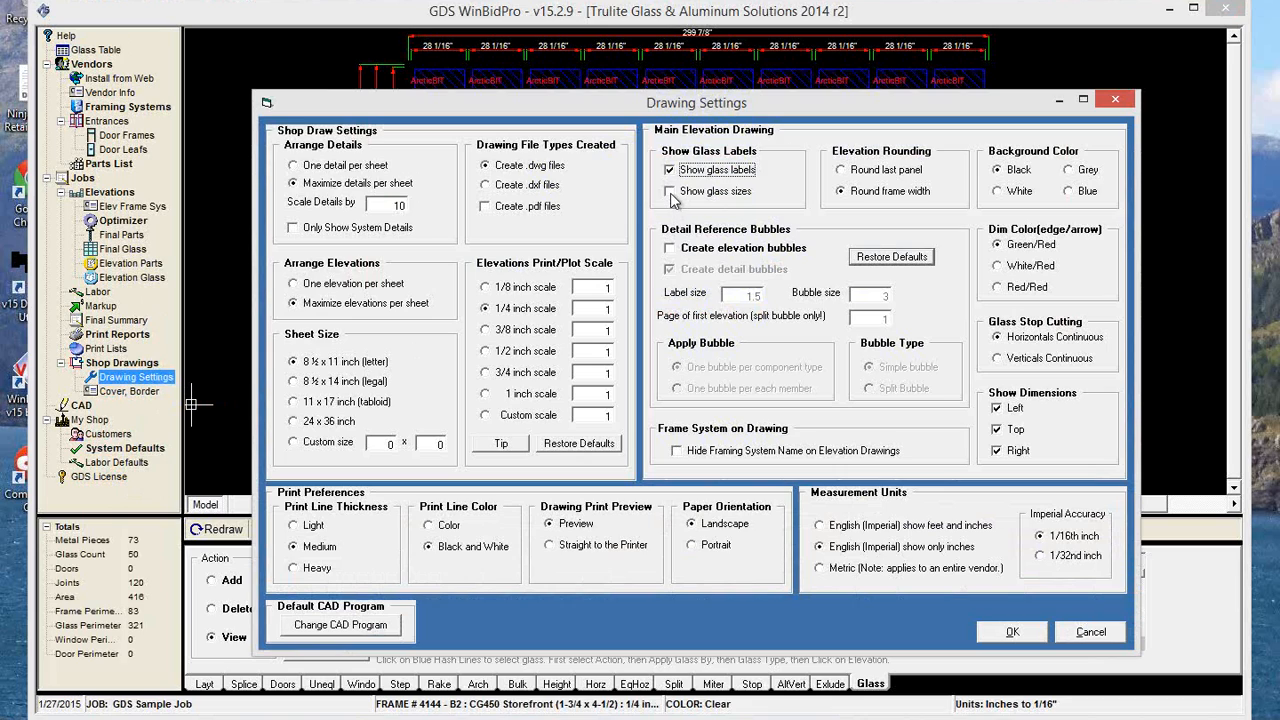
pyautogui.click(670, 193)
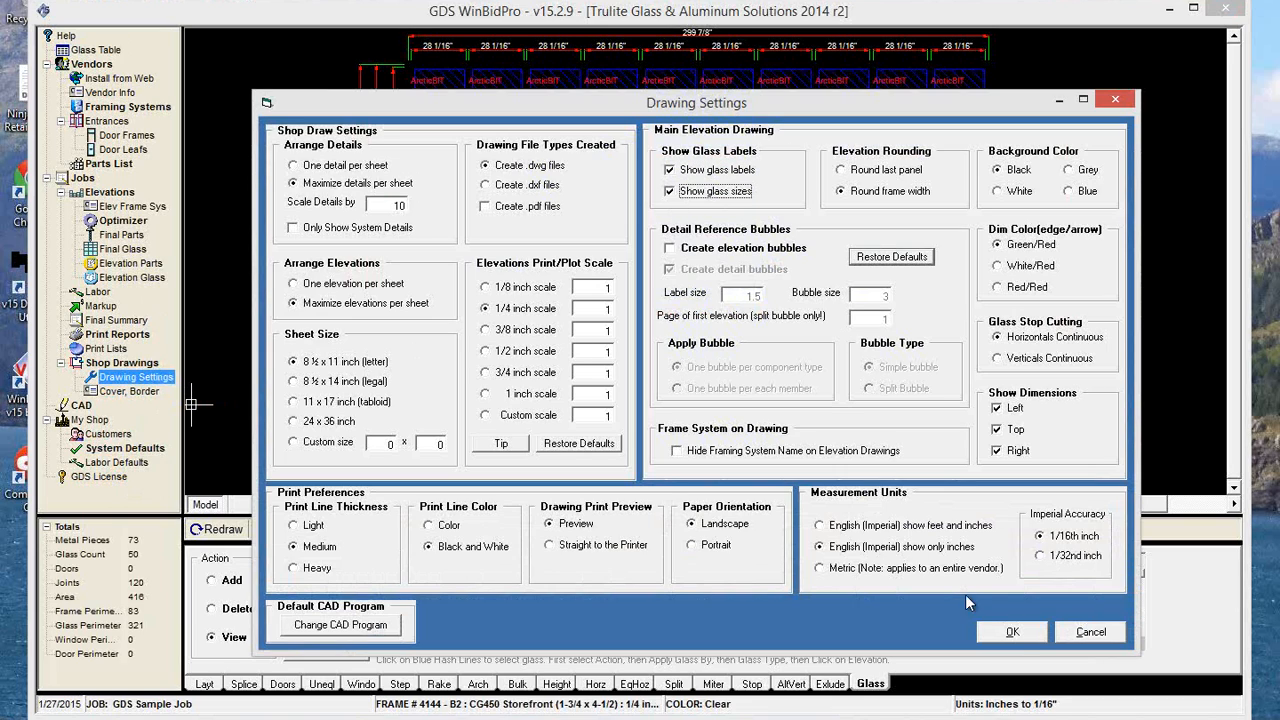
pyautogui.click(1013, 634)
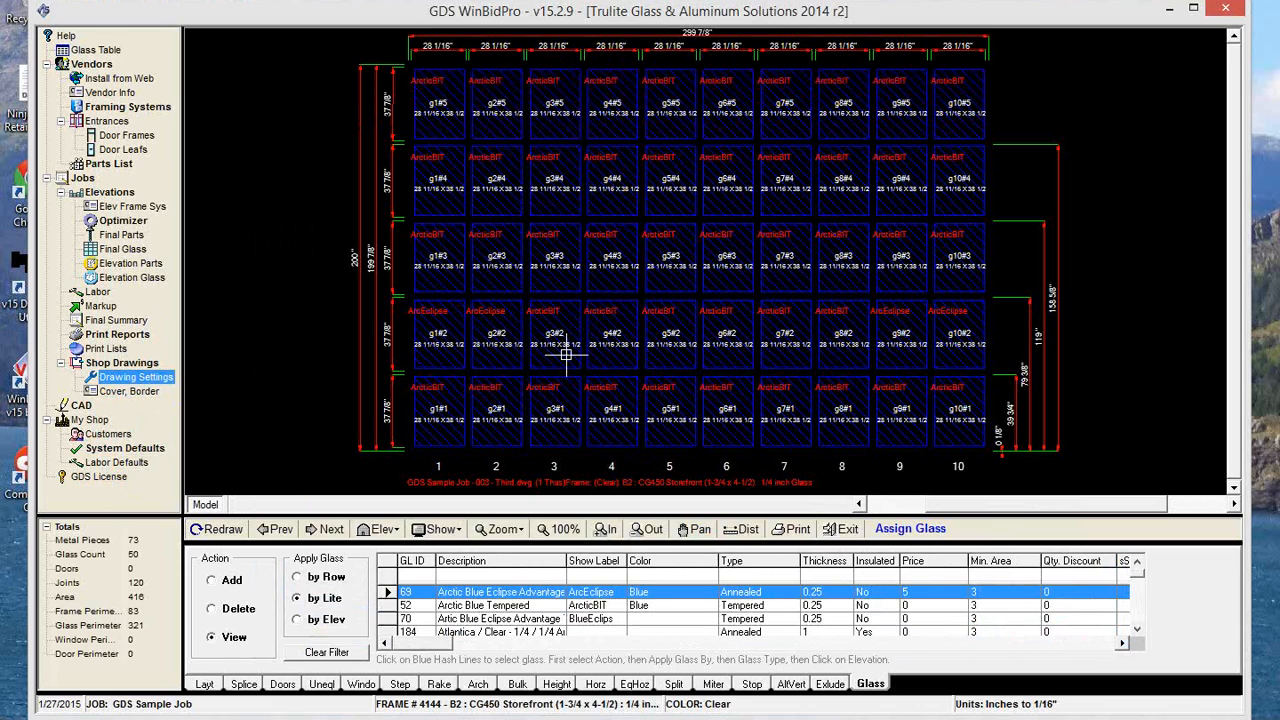
pyautogui.click(460, 348)
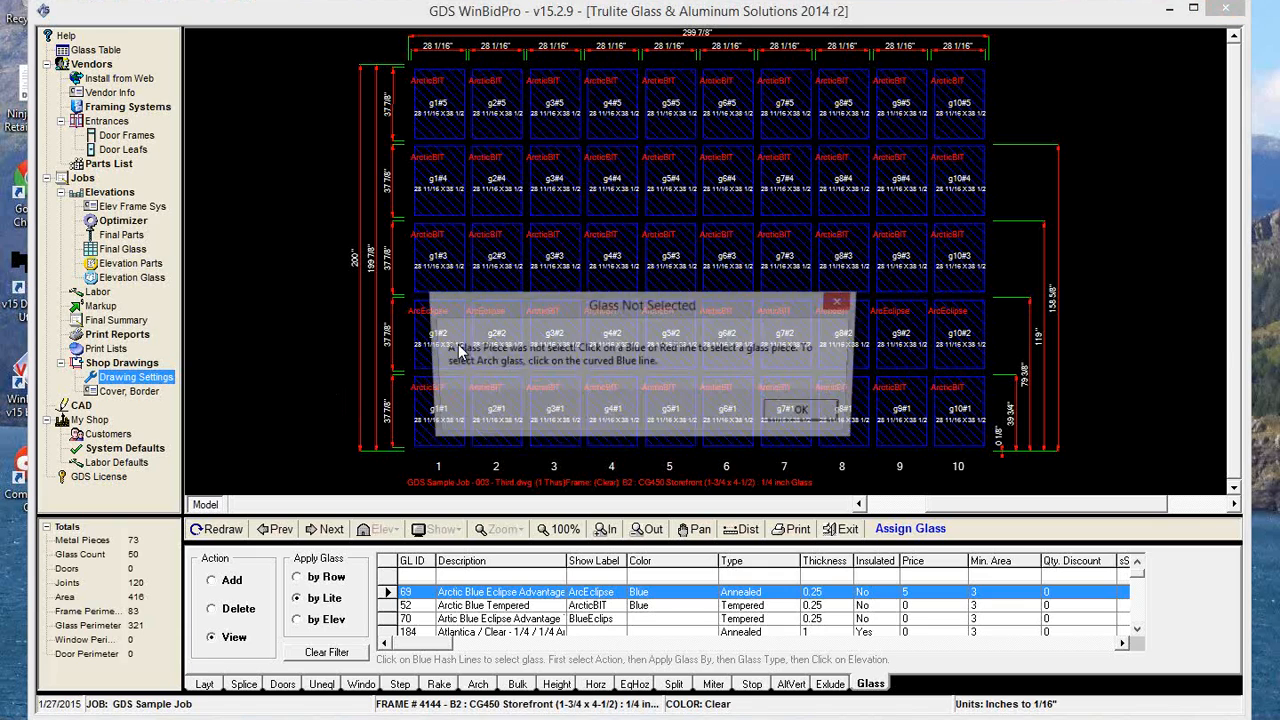
pyautogui.click(806, 412)
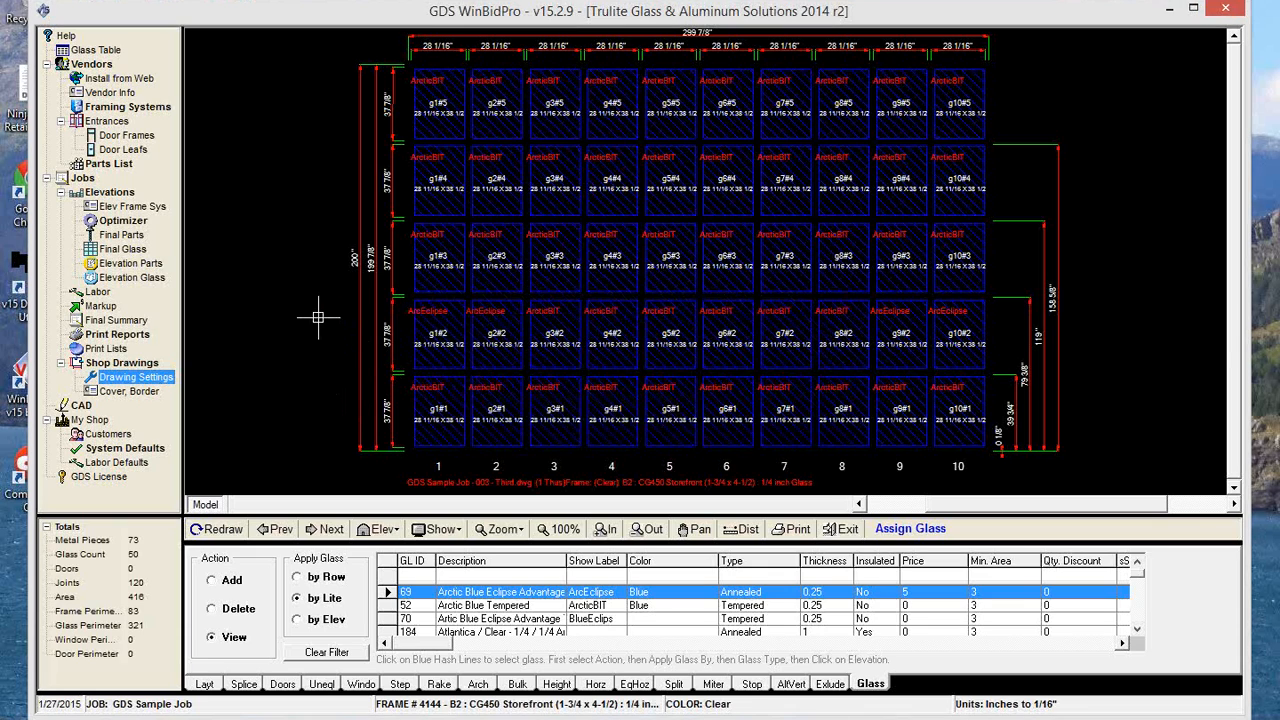
pyautogui.click(268, 344)
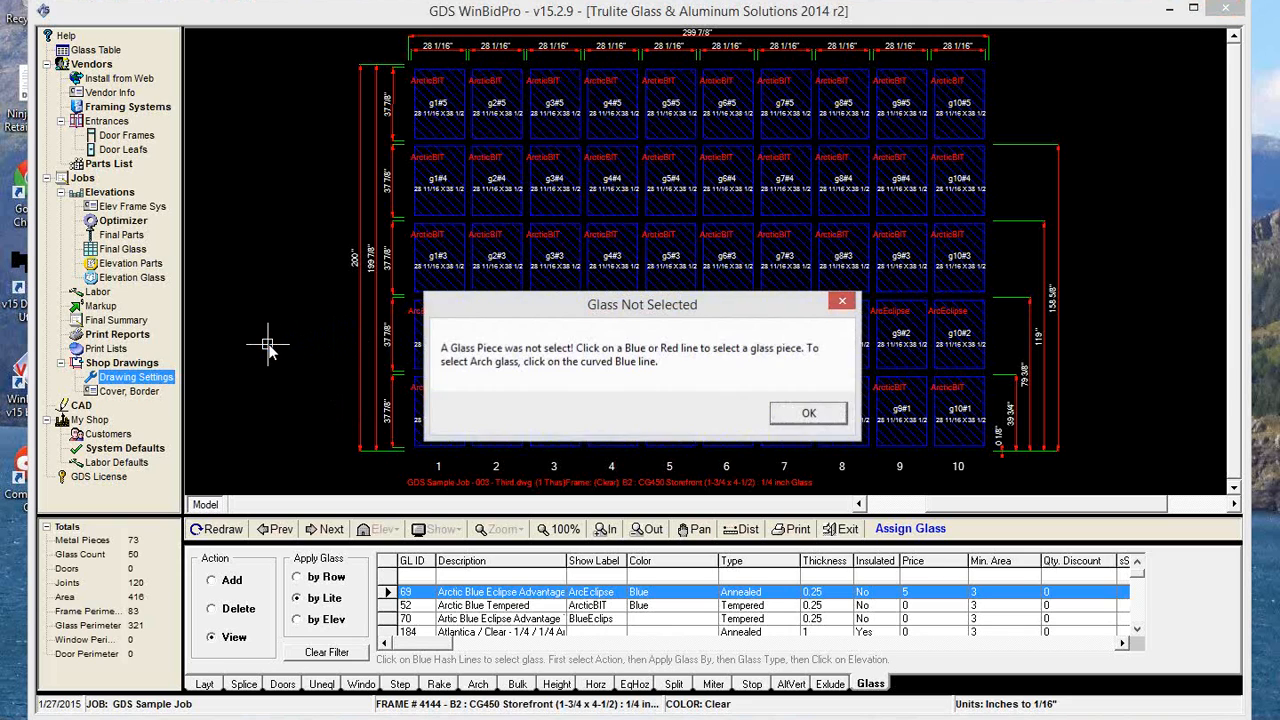
pyautogui.click(808, 412)
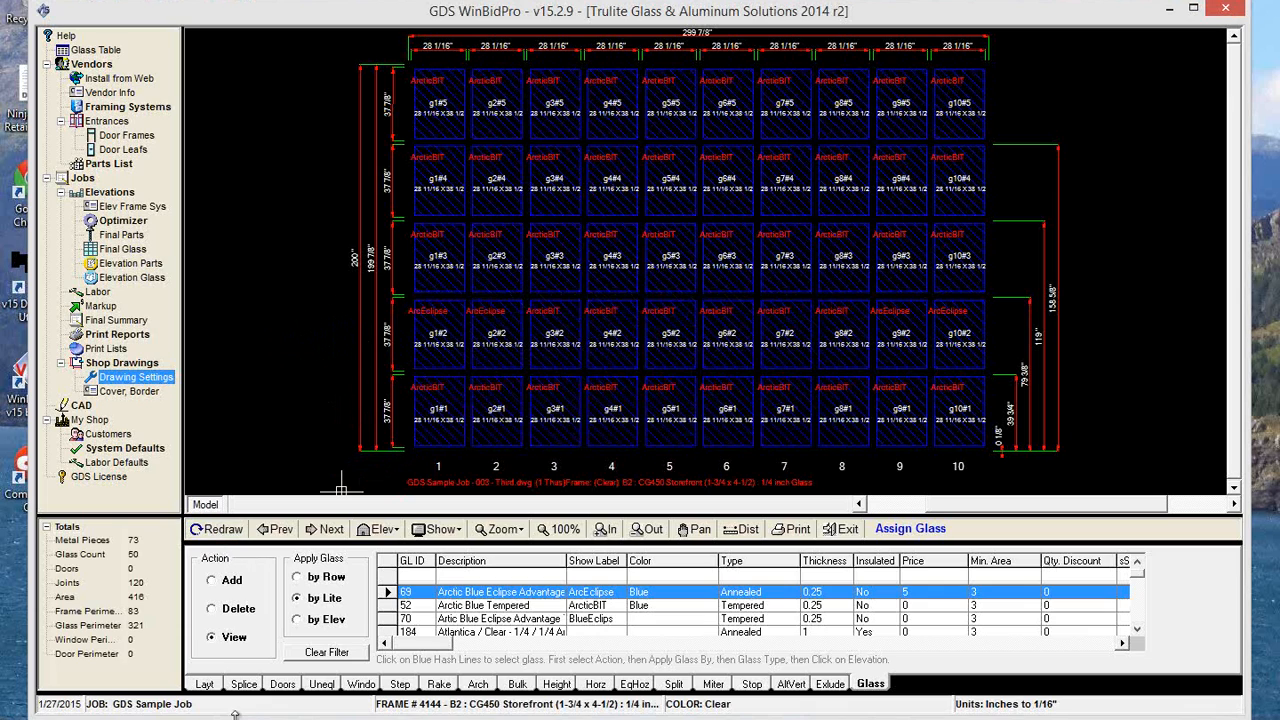
# Show the third elevation's frame layout and examine the label, ID and size of each lite up close.
pyautogui.click(204, 684)
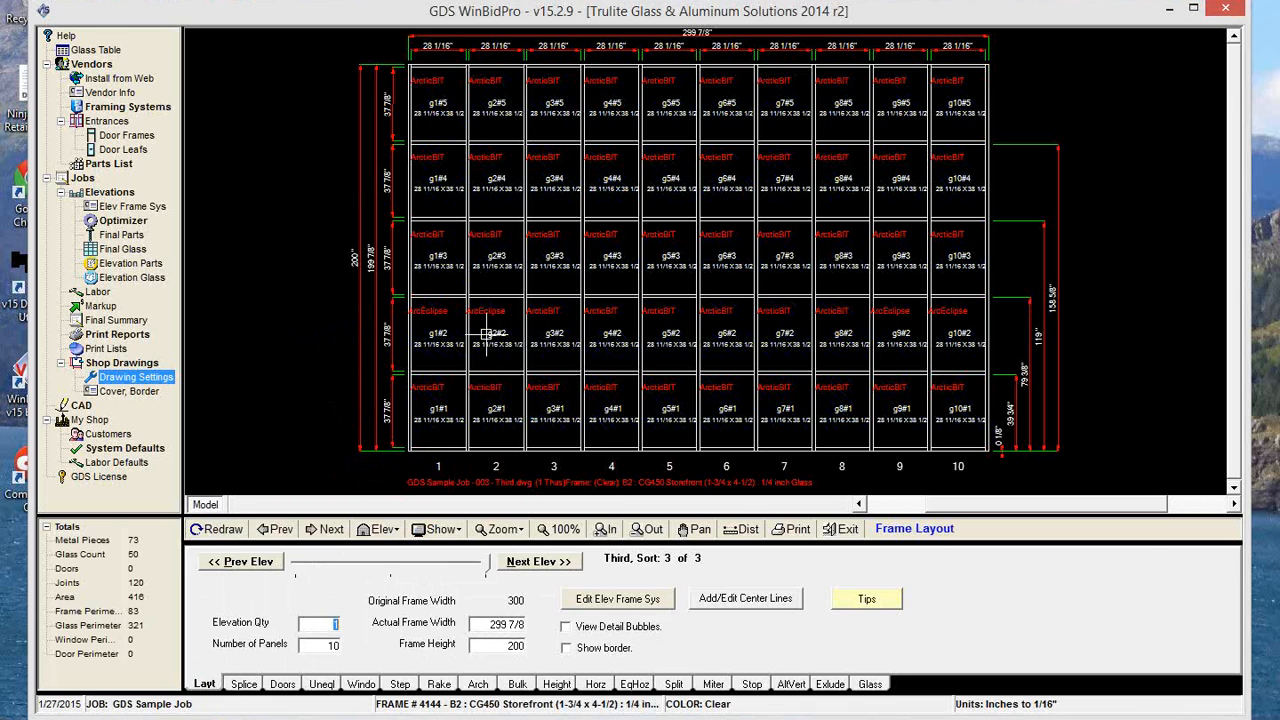
pyautogui.scroll(1, 448, 352)
pyautogui.scroll(4, 448, 352)
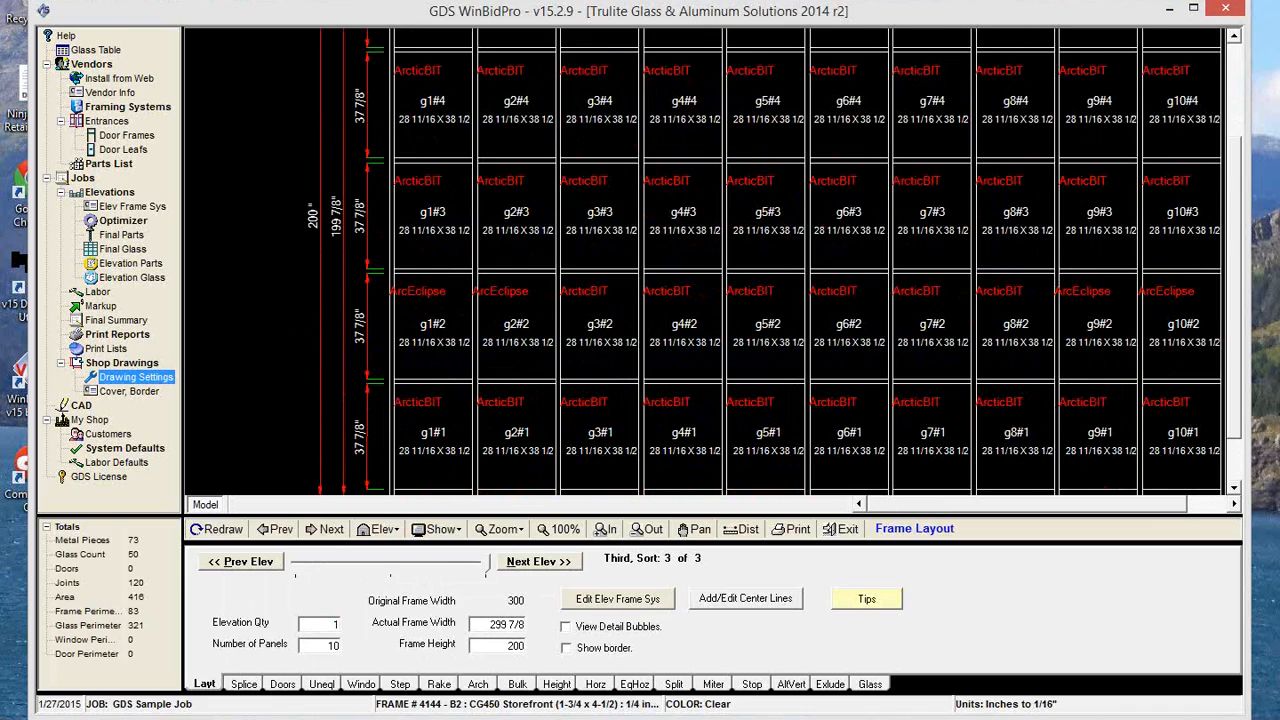
pyautogui.scroll(-4, 450, 352)
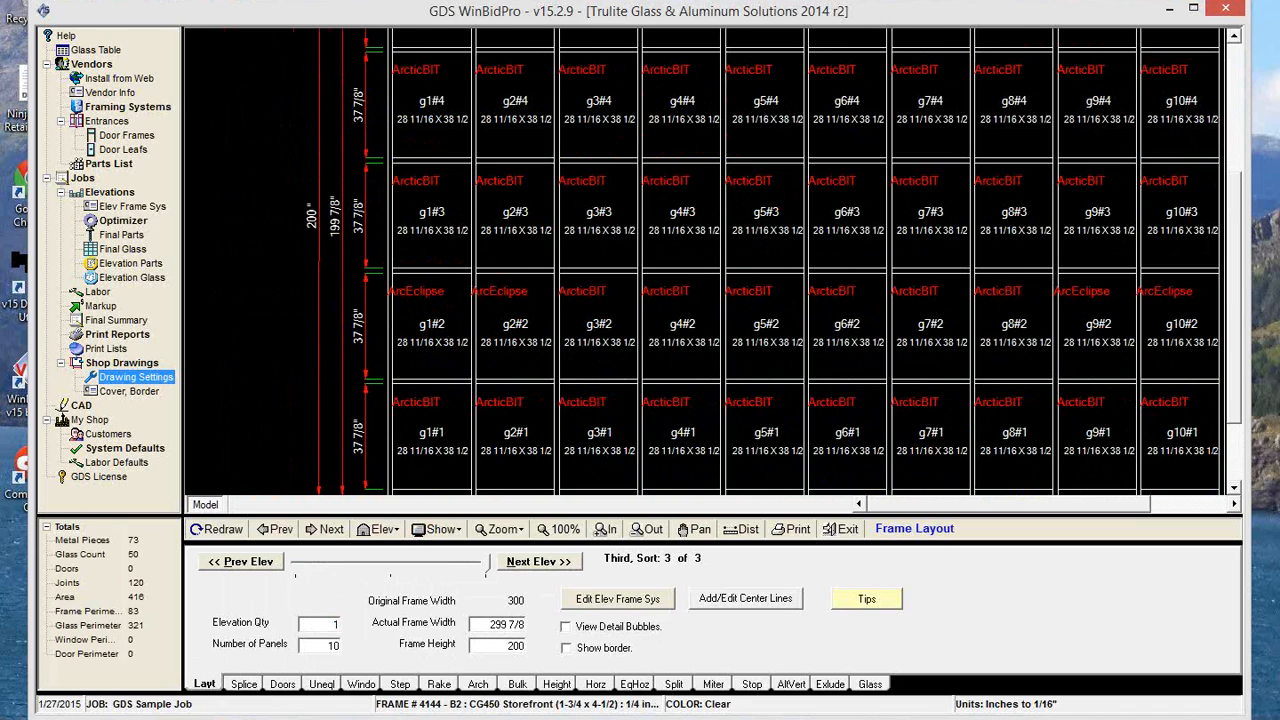
pyautogui.scroll(4, 448, 352)
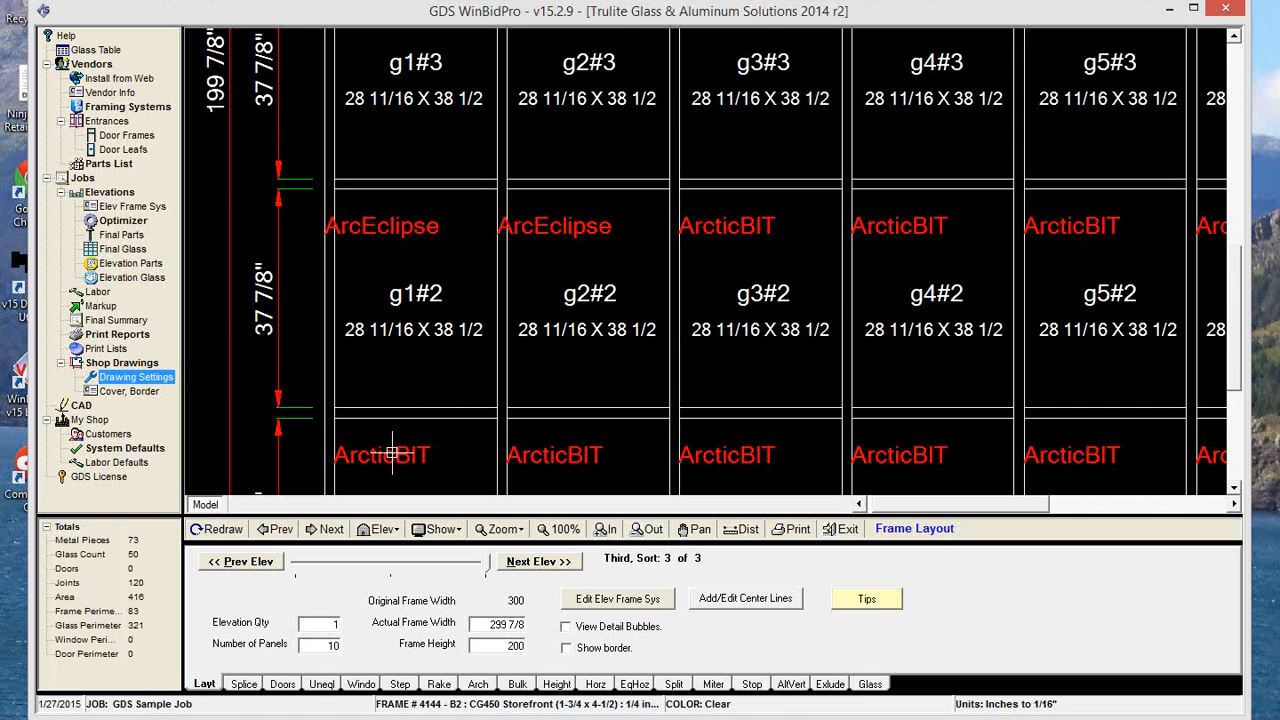
pyautogui.scroll(-1, 393, 382)
pyautogui.scroll(-4, 393, 374)
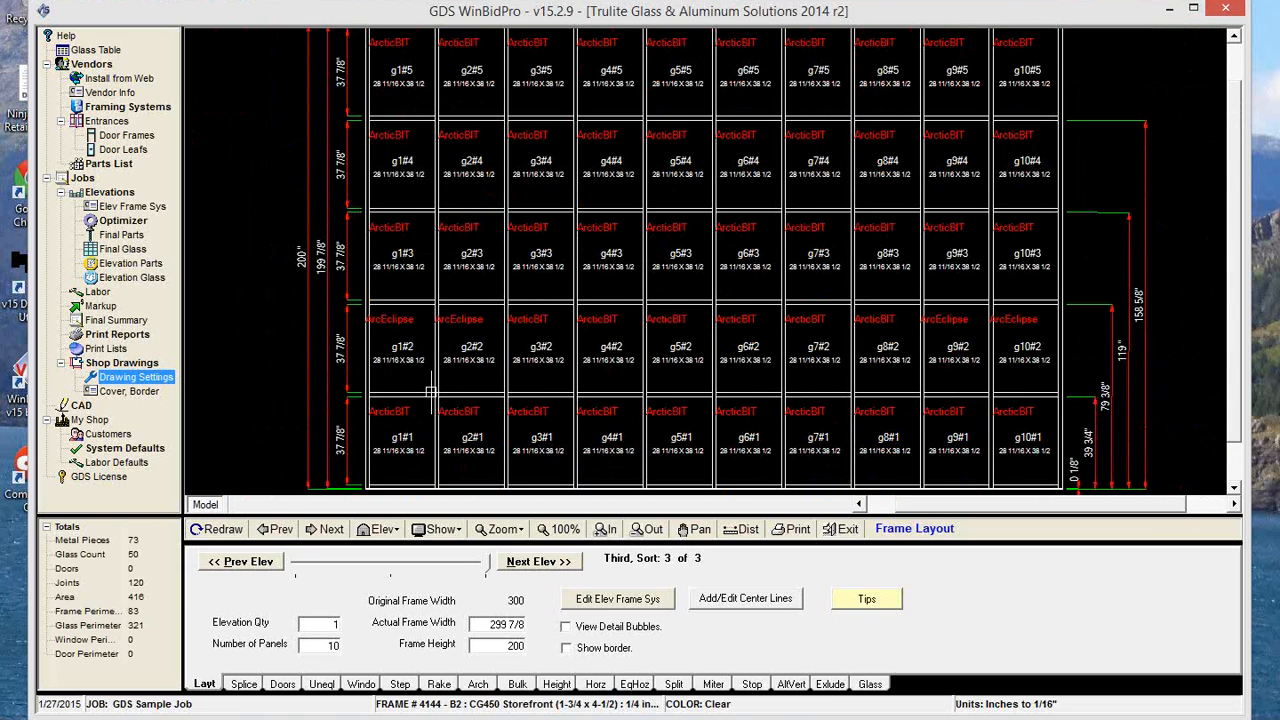
pyautogui.scroll(-1, 437, 350)
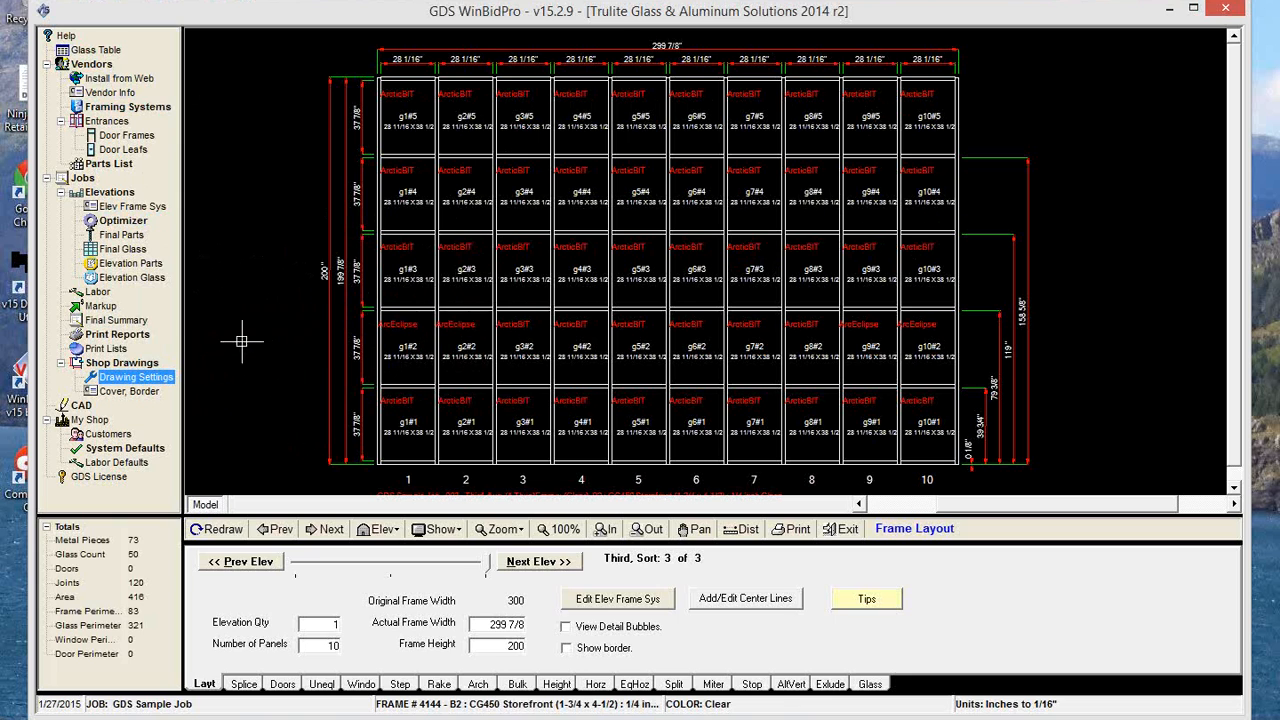
# Review the third elevation's framing system profile, including the daylight additions for glass, without changing anything.
pyautogui.click(633, 600)
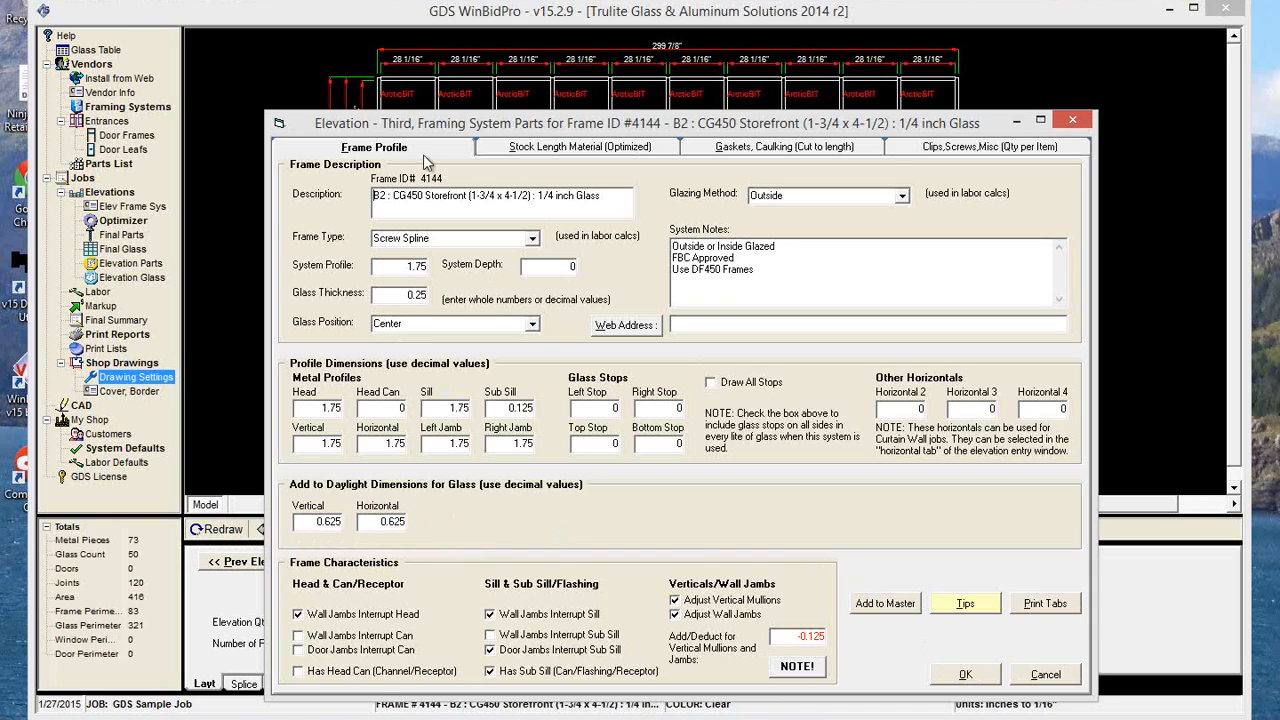
pyautogui.moveTo(448, 128); pyautogui.dragTo(470, 260)
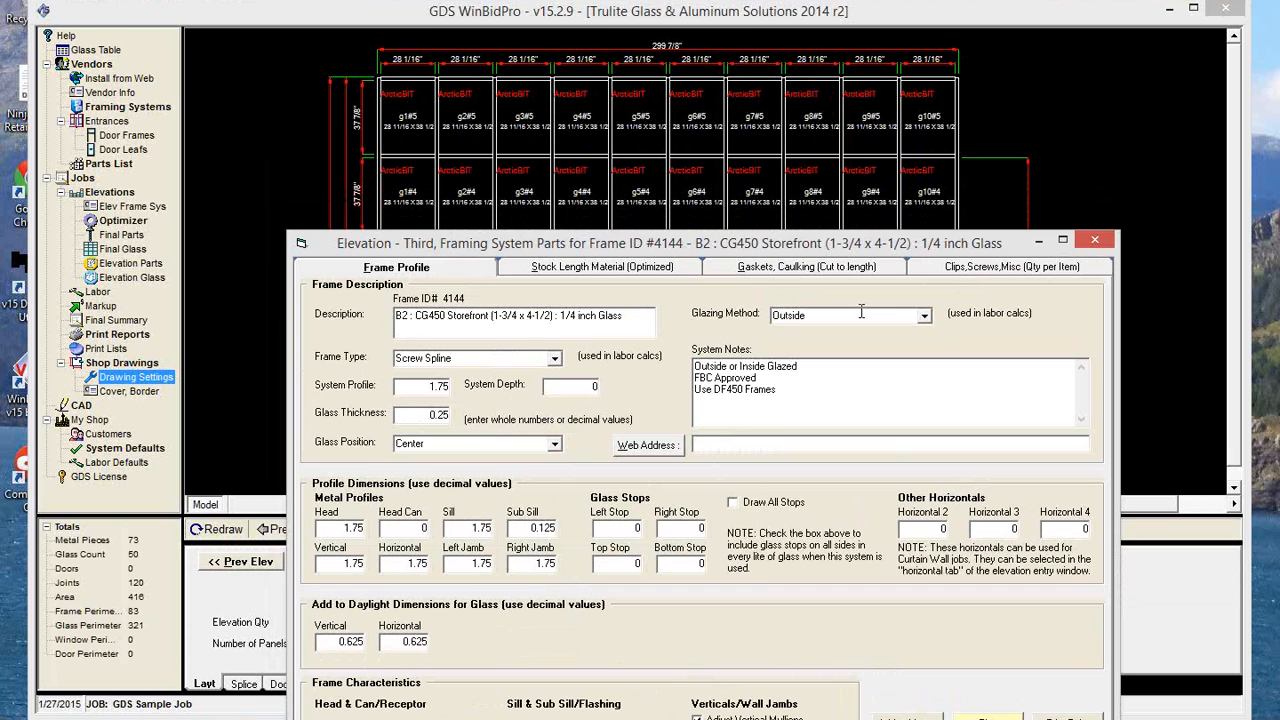
pyautogui.moveTo(985, 247); pyautogui.dragTo(945, 110)
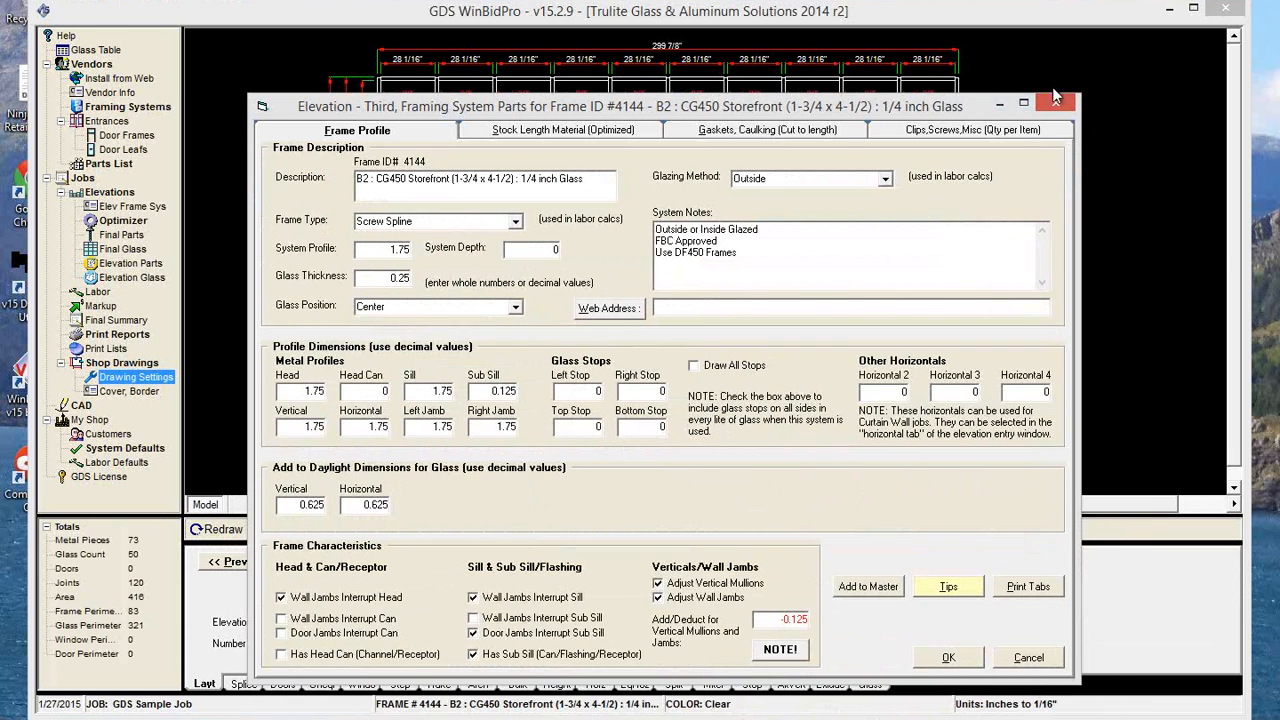
pyautogui.click(1058, 105)
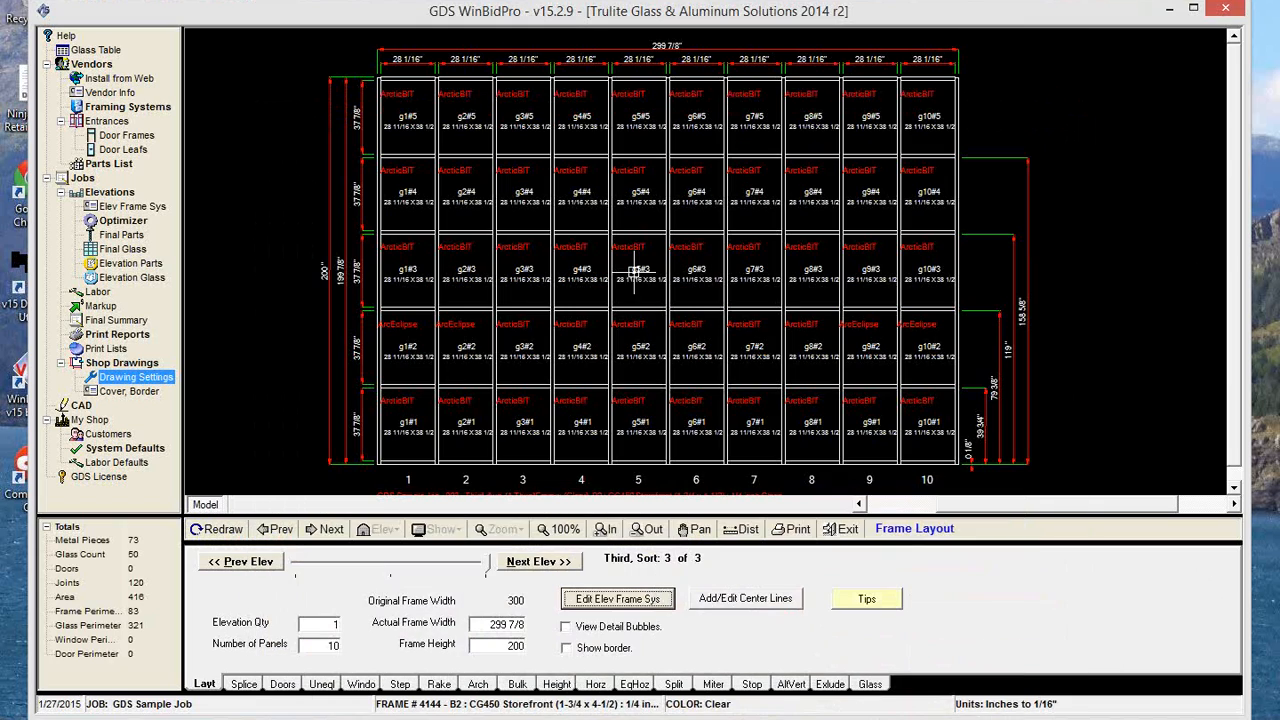
# Go to the second elevation and review the panel 1 door frame parts, including the transom glass and stop settings.
pyautogui.click(281, 533)
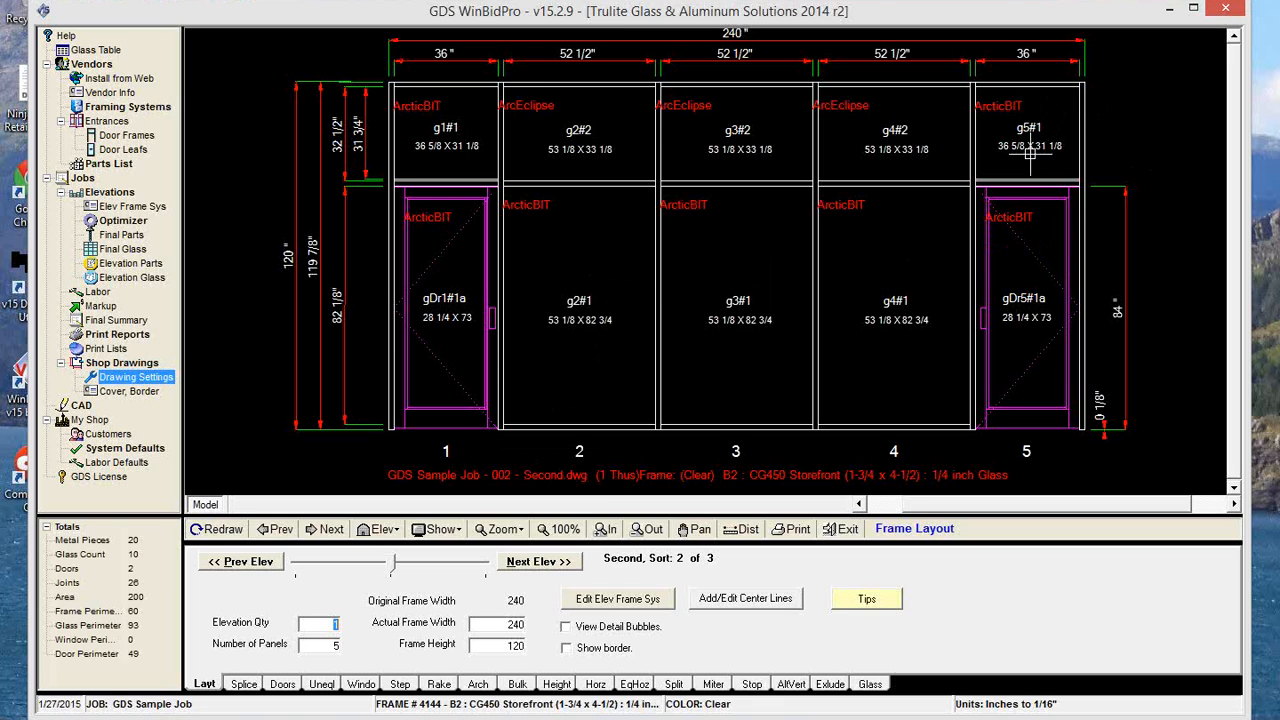
pyautogui.click(283, 685)
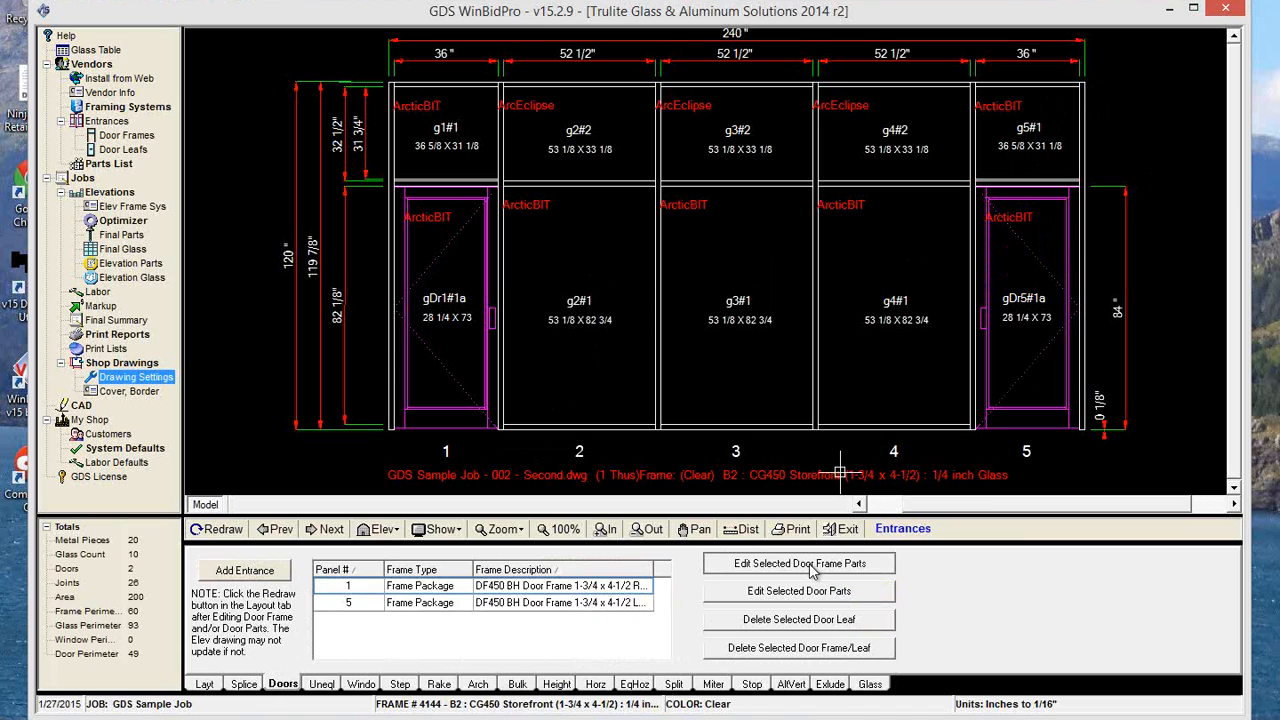
pyautogui.click(812, 566)
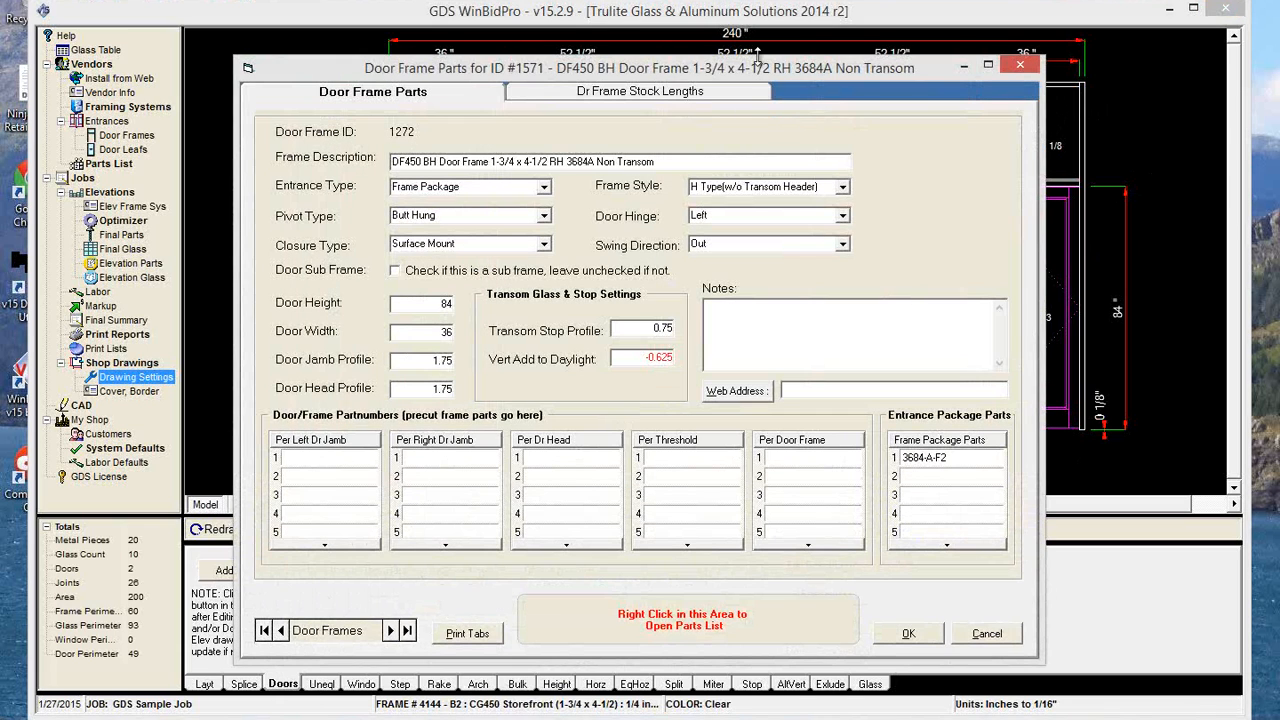
pyautogui.moveTo(758, 77)
pyautogui.mouseDown()
pyautogui.moveTo(780, 150)
pyautogui.moveTo(727, 374)
pyautogui.moveTo(705, 408)
pyautogui.mouseUp()
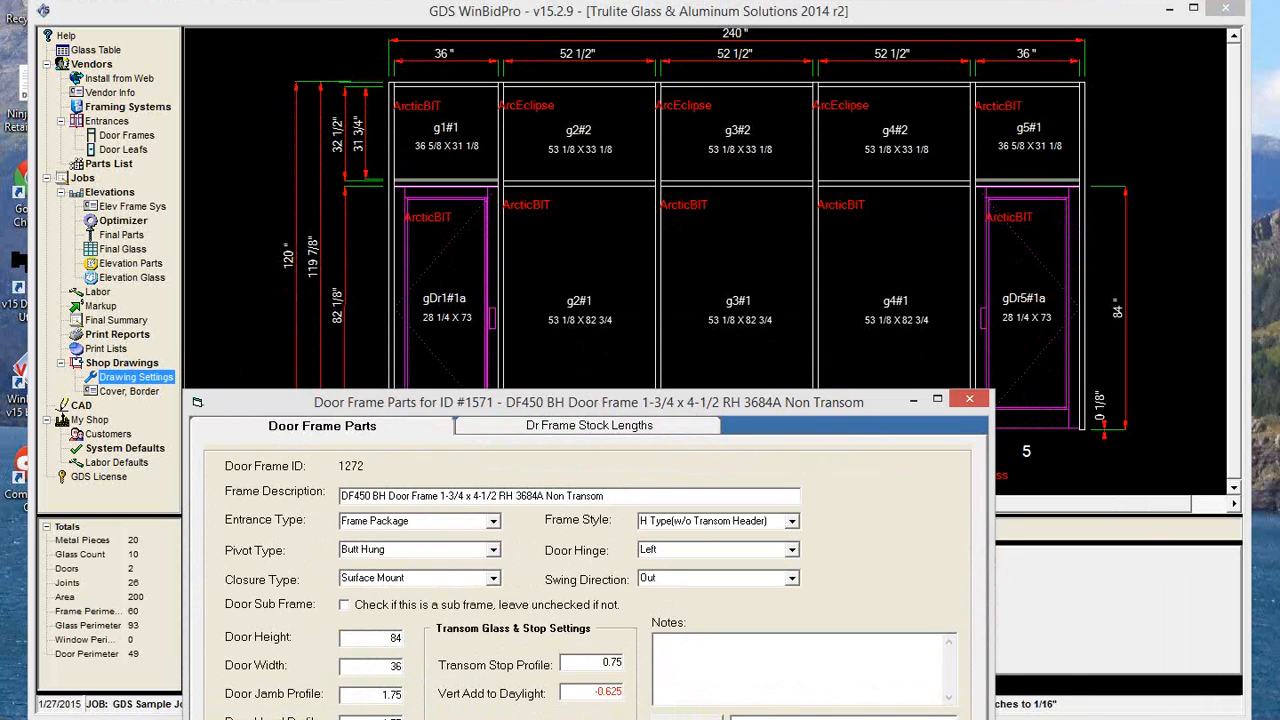
pyautogui.moveTo(705, 402); pyautogui.dragTo(975, 332)
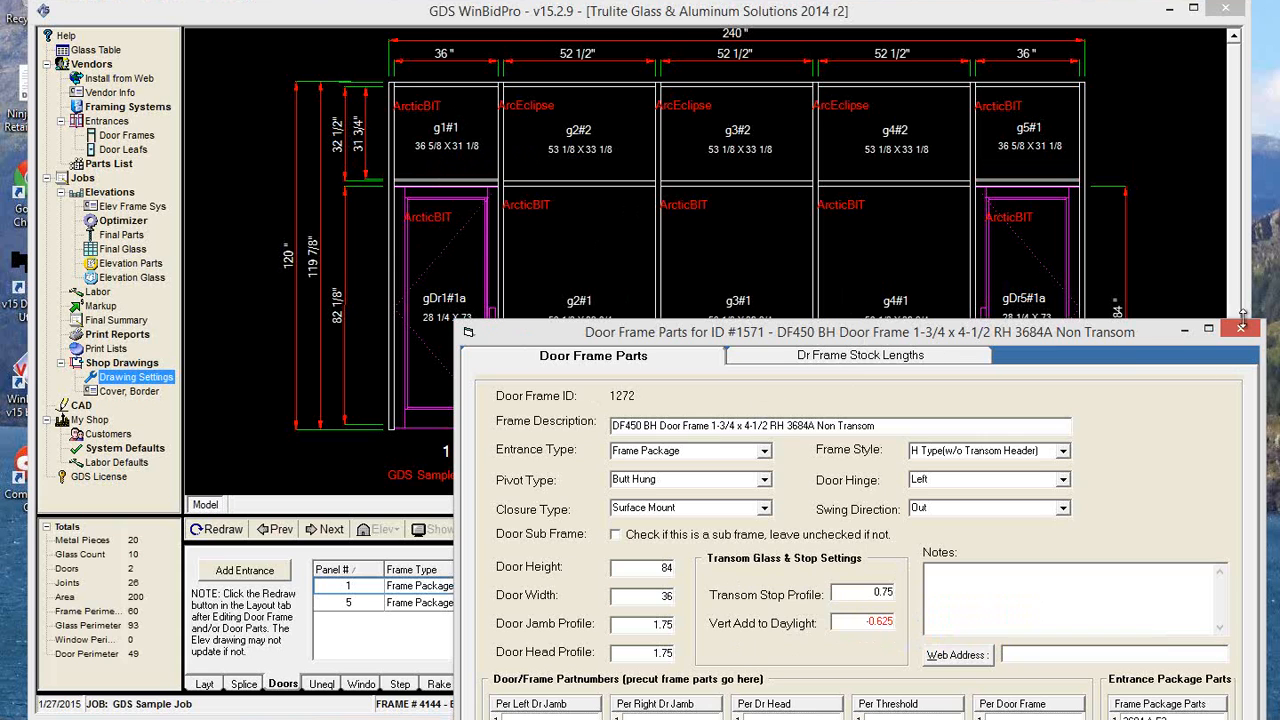
pyautogui.moveTo(1052, 333); pyautogui.dragTo(796, 212)
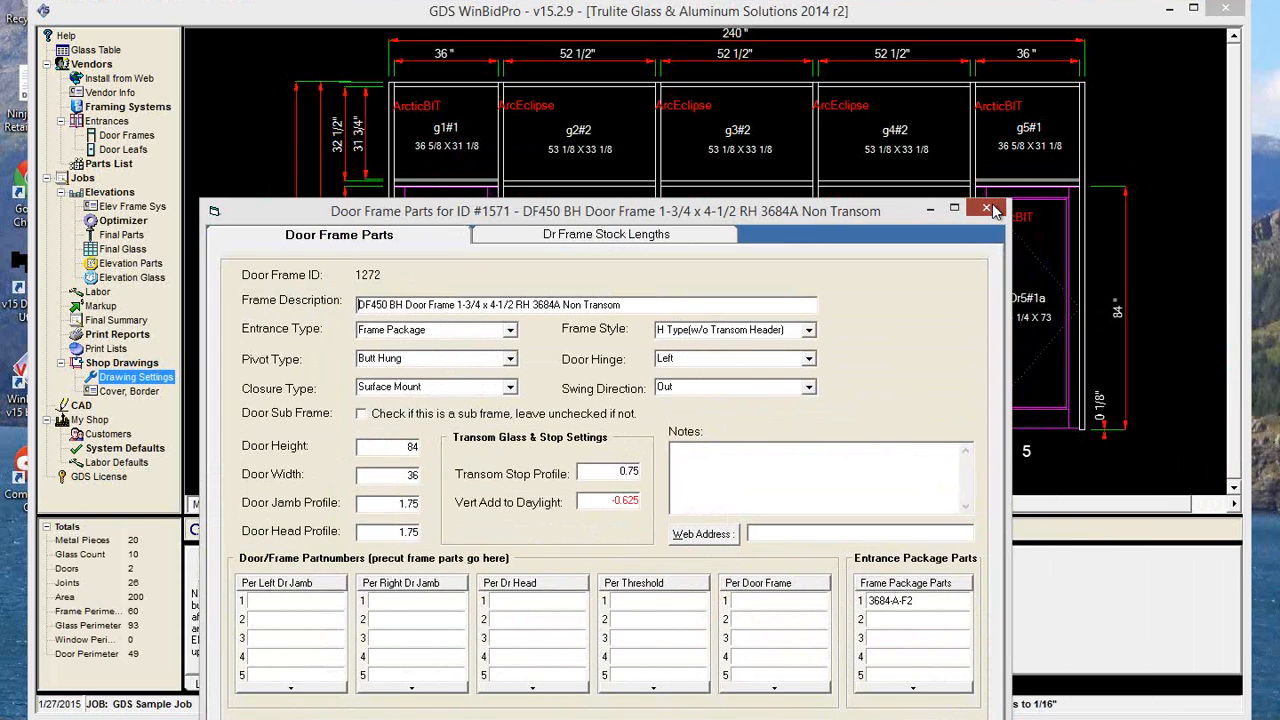
pyautogui.click(989, 209)
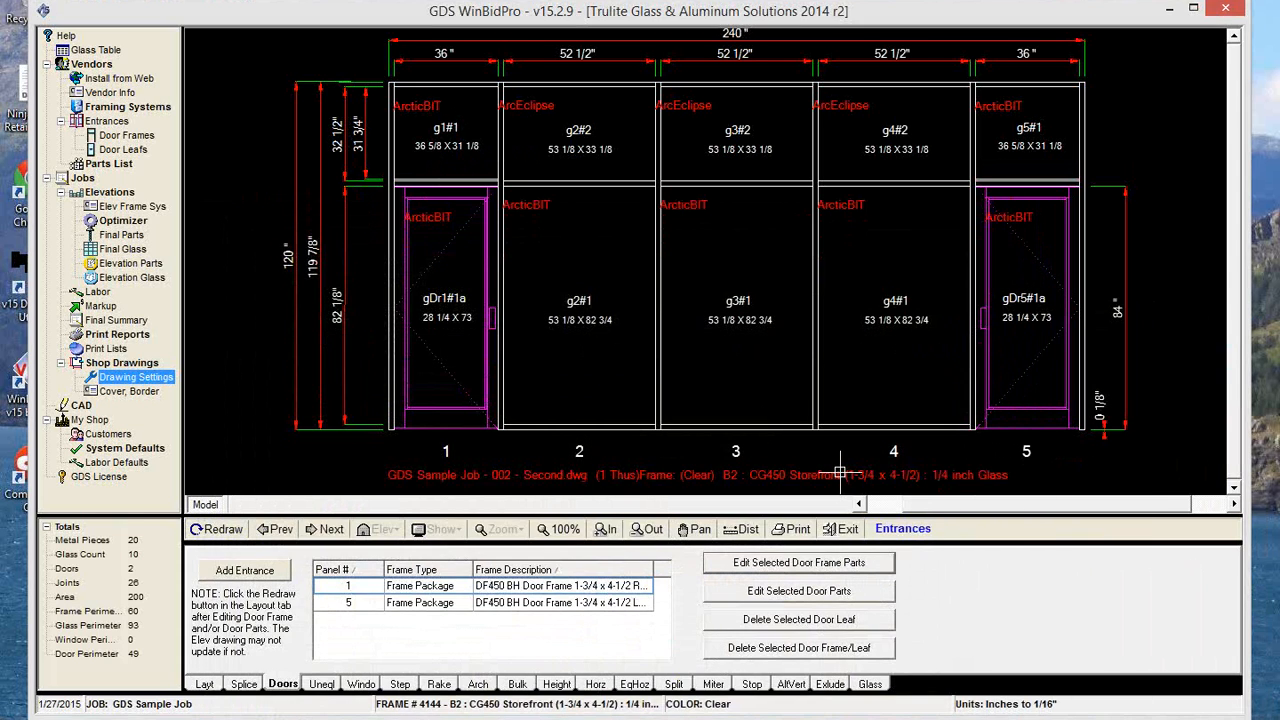
# Add vertical glass stops on the left and right of panel 1, from a height of 84 to 120.
pyautogui.click(752, 684)
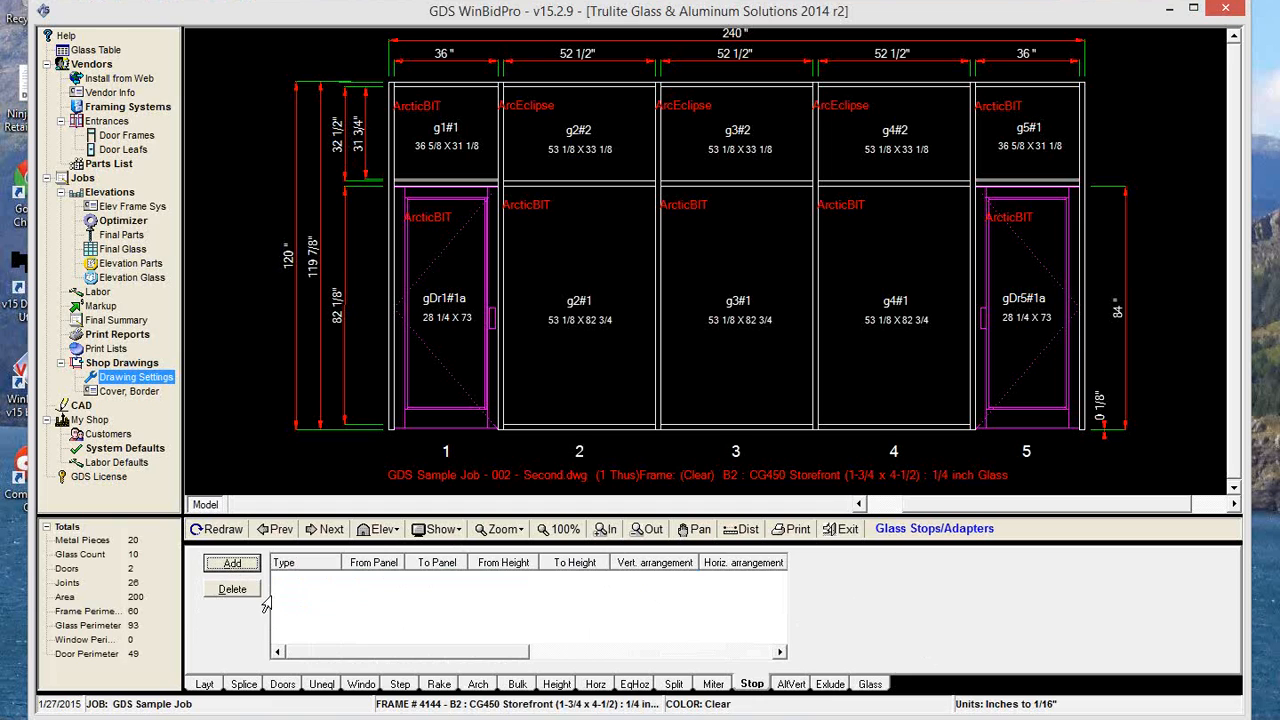
pyautogui.click(240, 566)
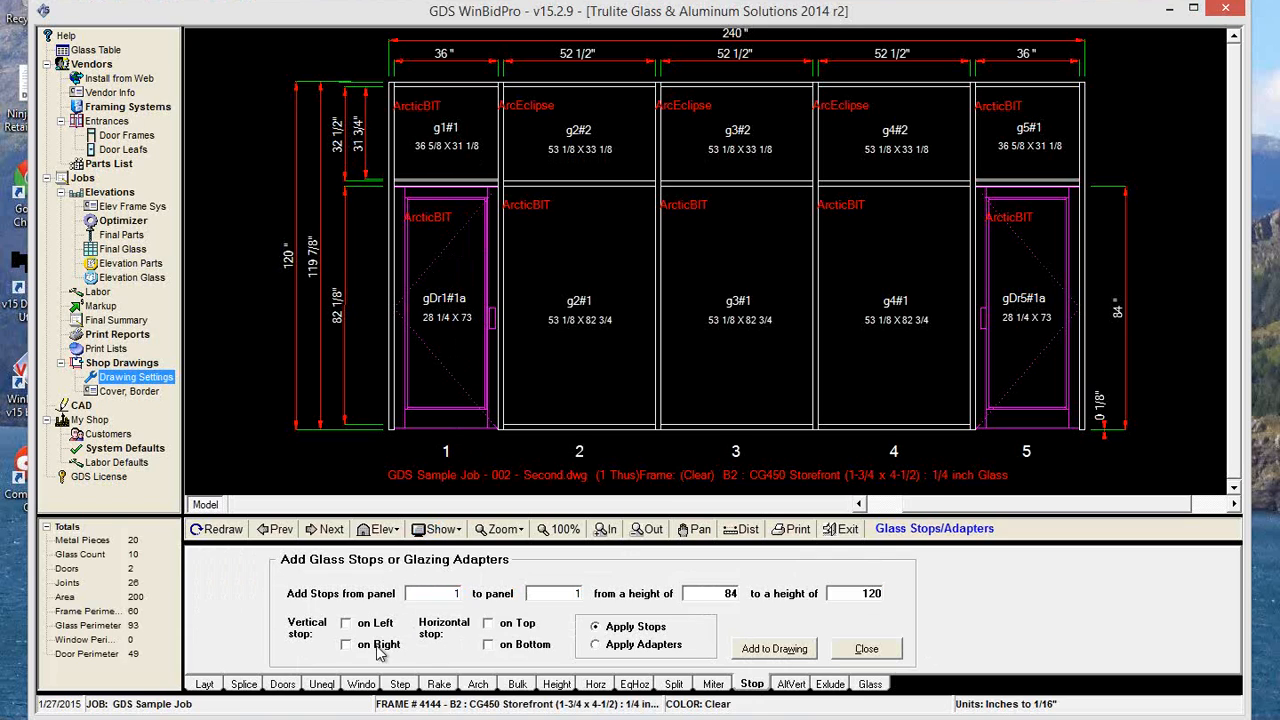
pyautogui.click(346, 624)
pyautogui.click(346, 645)
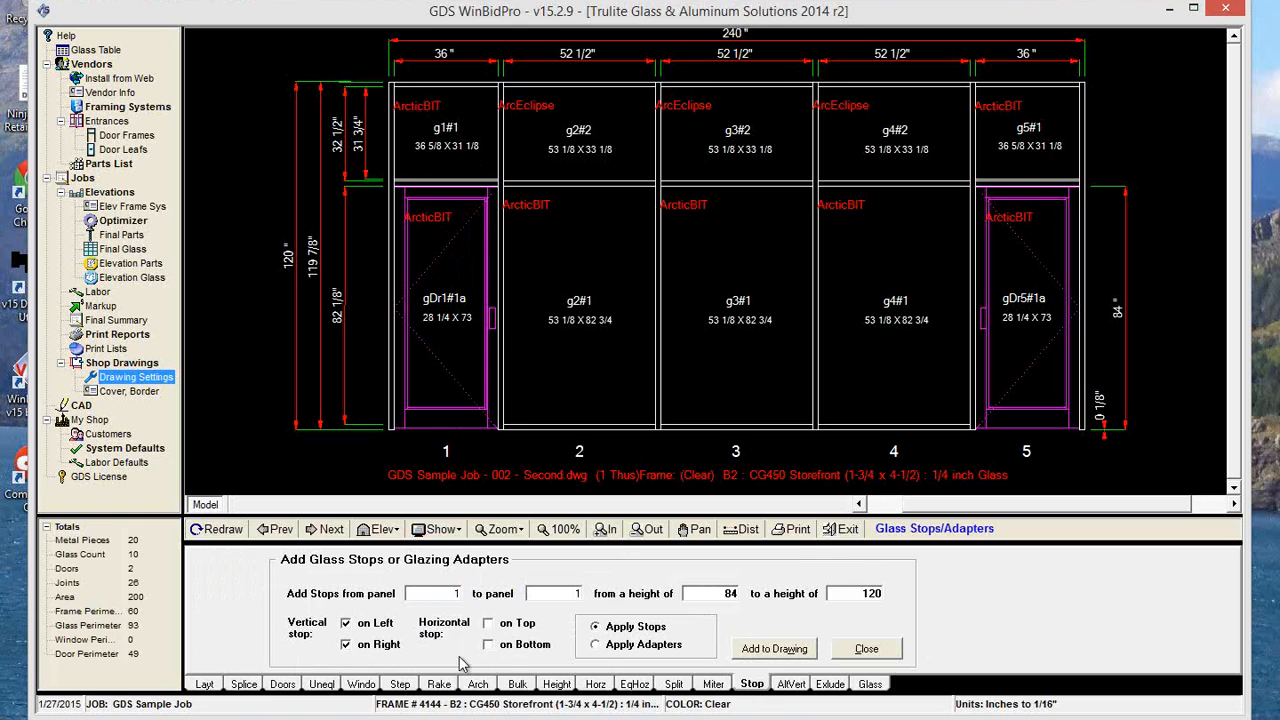
pyautogui.click(785, 650)
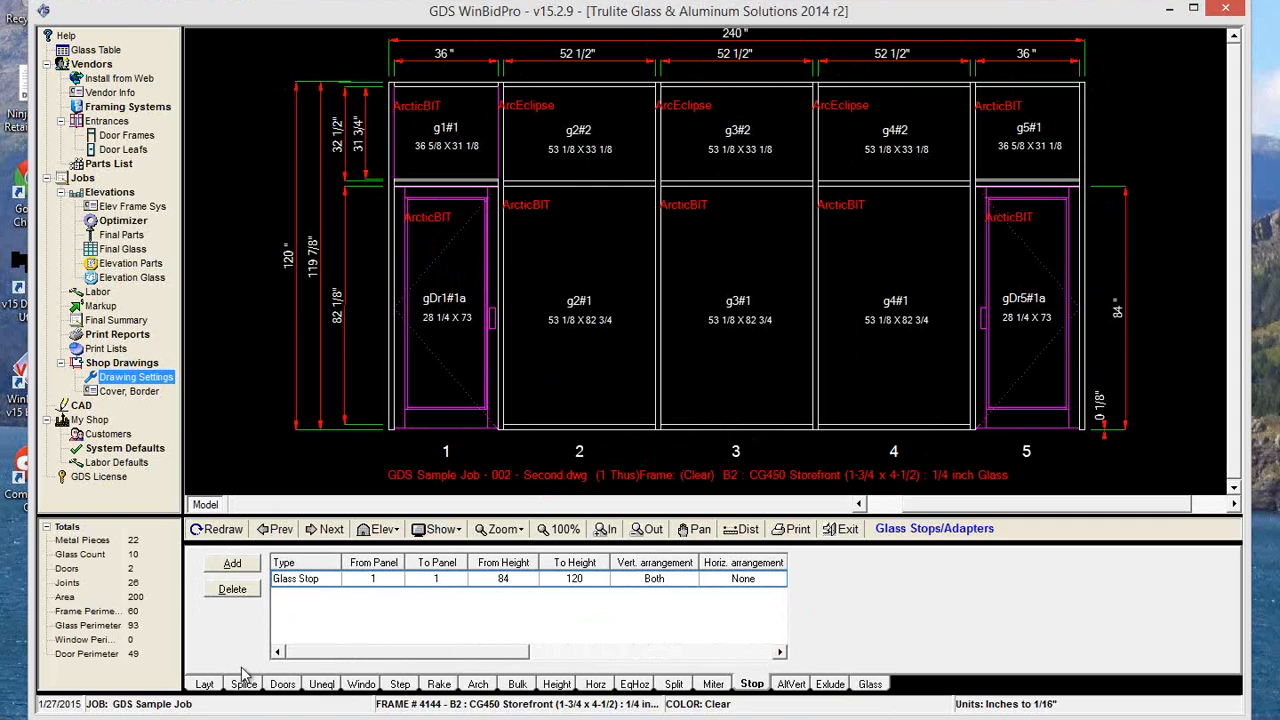
# Set the left and right glass stop profiles to 1 in the second elevation's framing system and redraw the elevation.
pyautogui.click(205, 684)
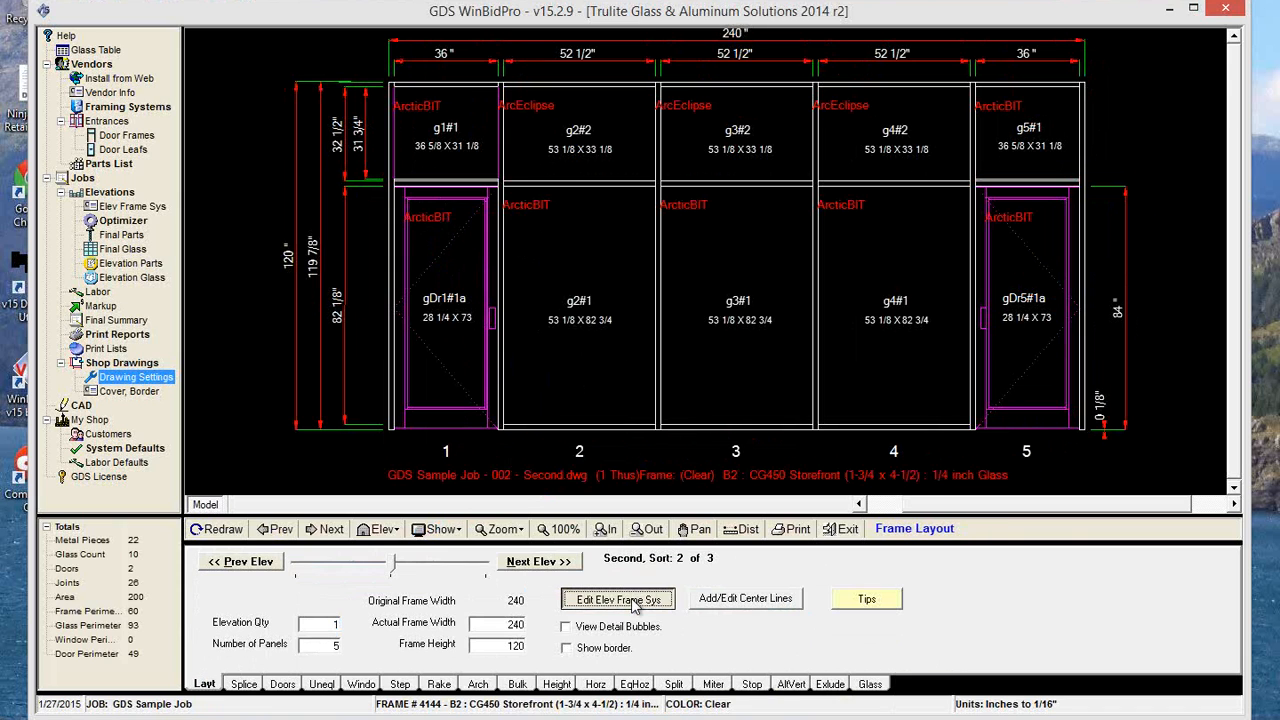
pyautogui.click(632, 603)
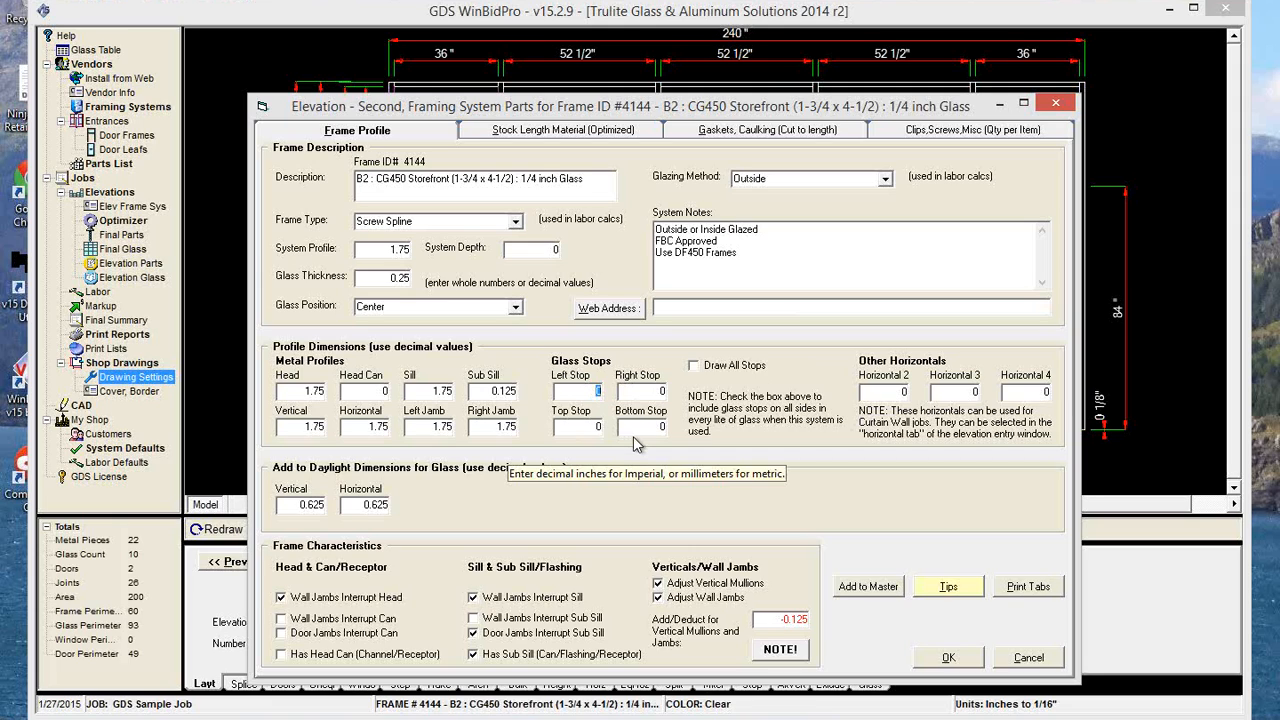
pyautogui.write('11')
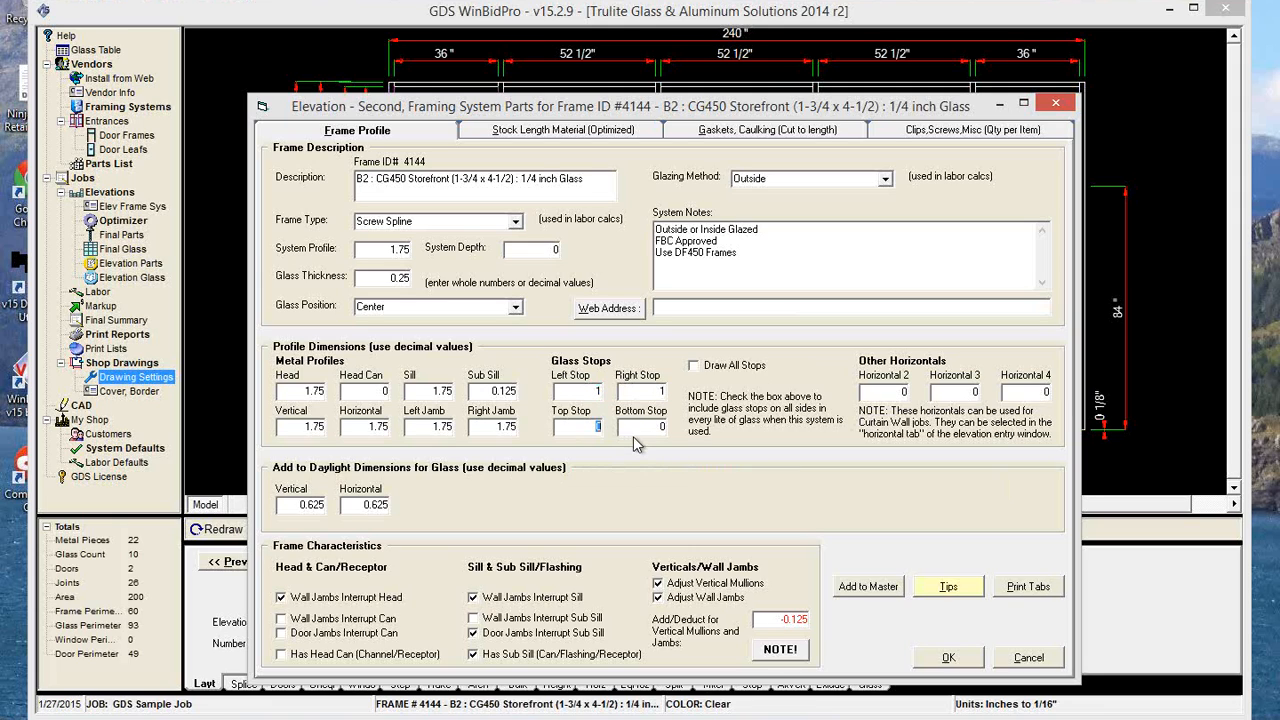
pyautogui.click(943, 660)
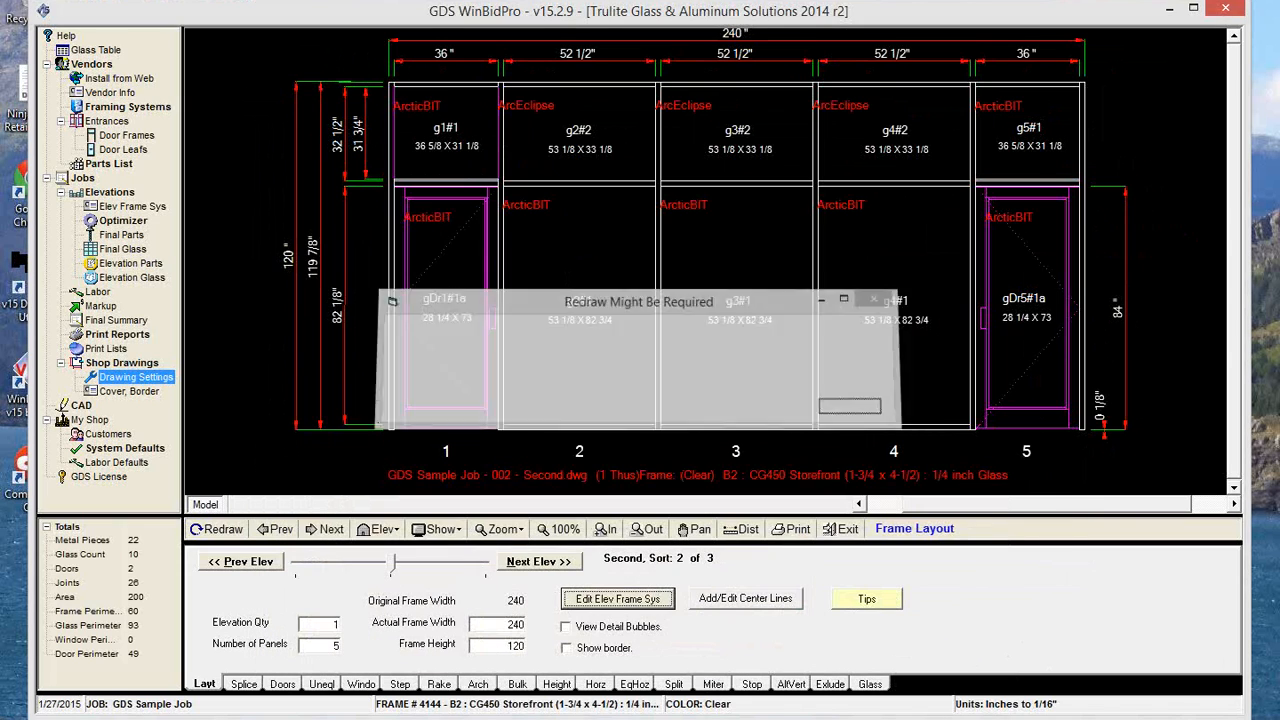
pyautogui.click(212, 530)
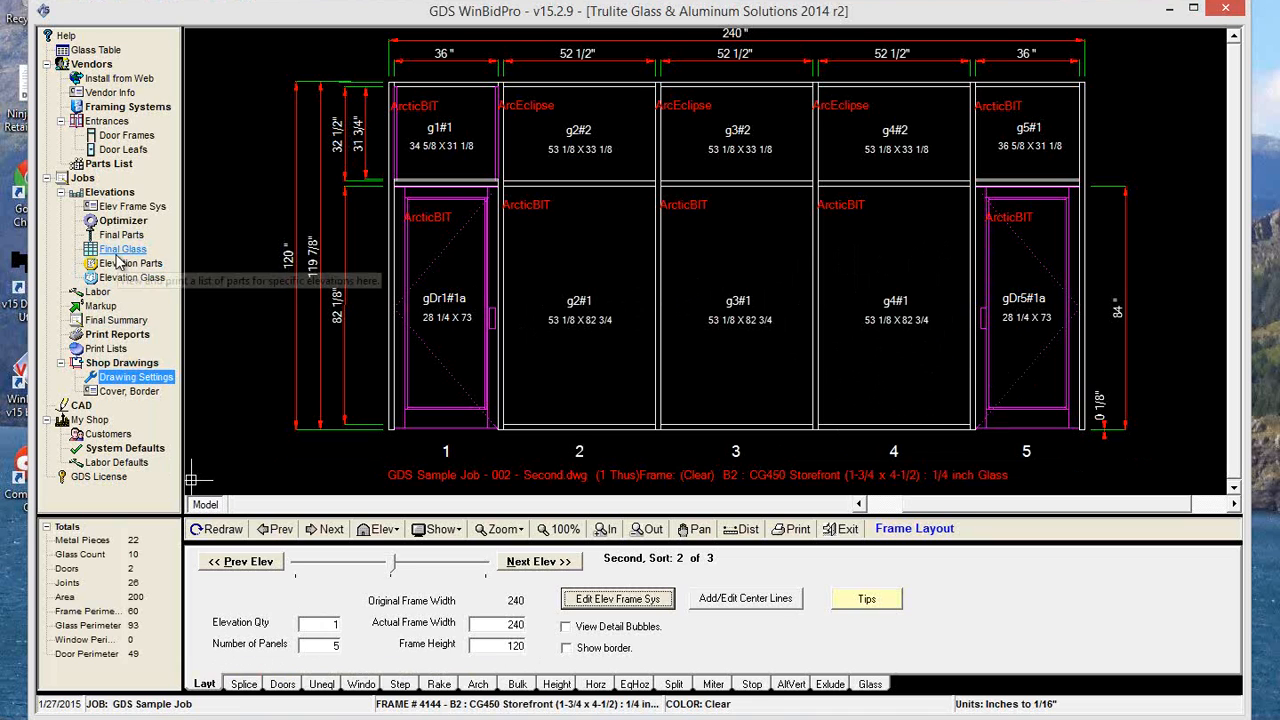
# Open the job's final glass order list and filter it by Category "do" to isolate the door glass.
pyautogui.click(122, 249)
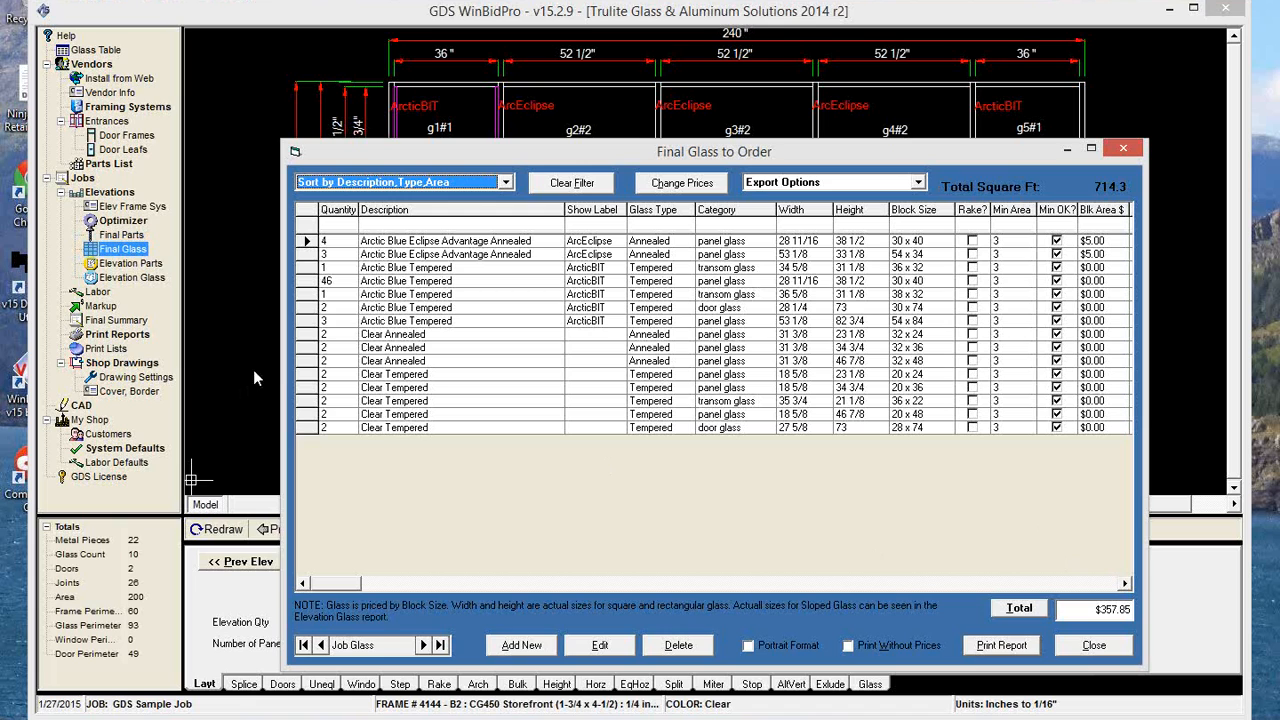
pyautogui.moveTo(283, 382); pyautogui.dragTo(70, 382)
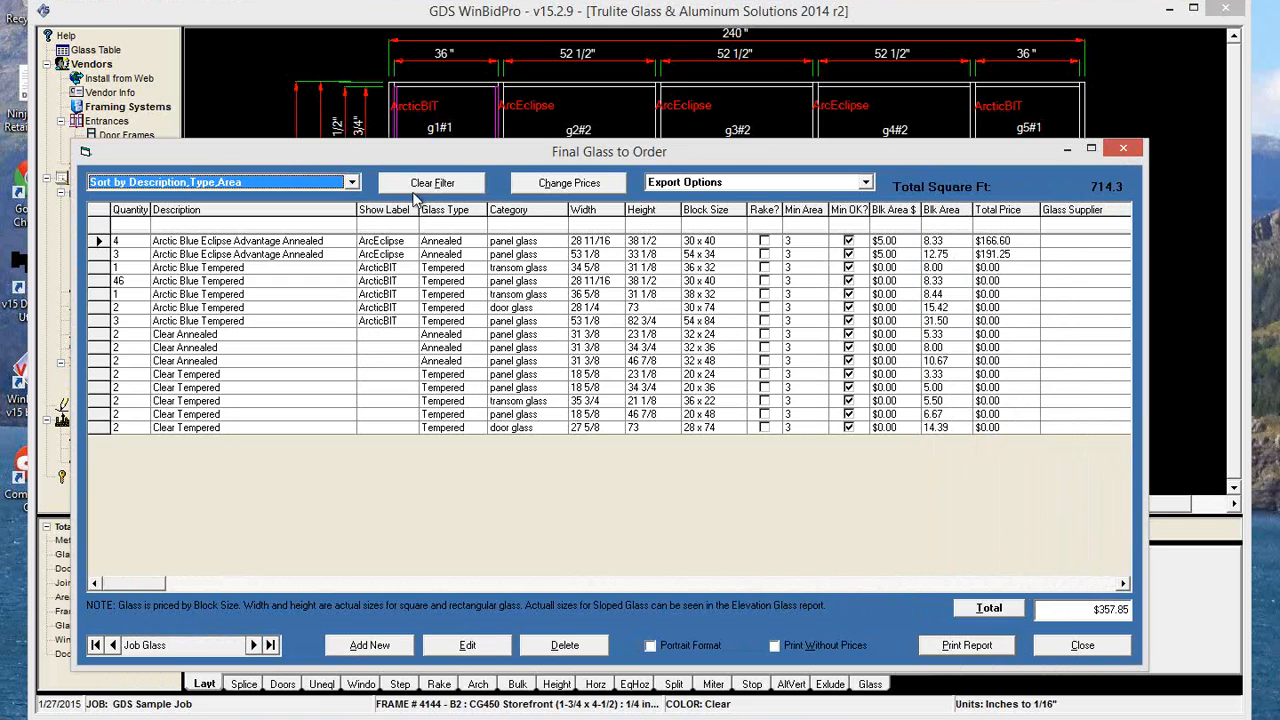
pyautogui.click(506, 225)
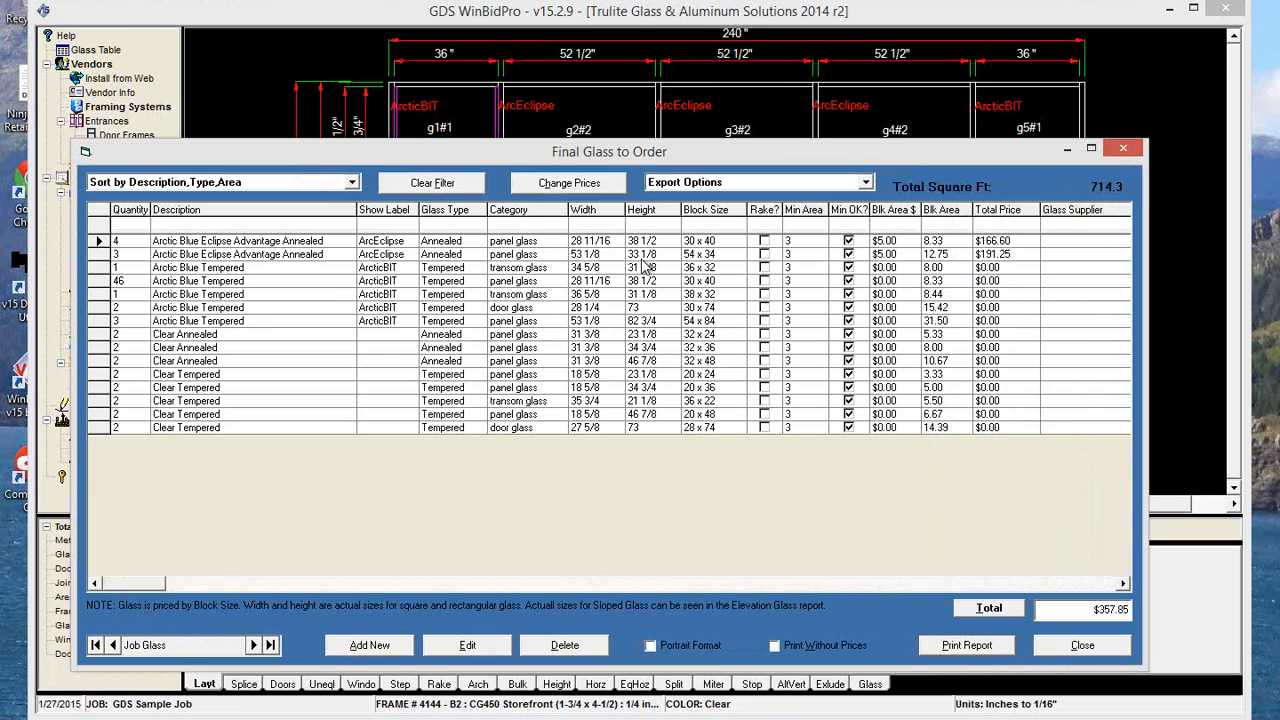
pyautogui.write('do')
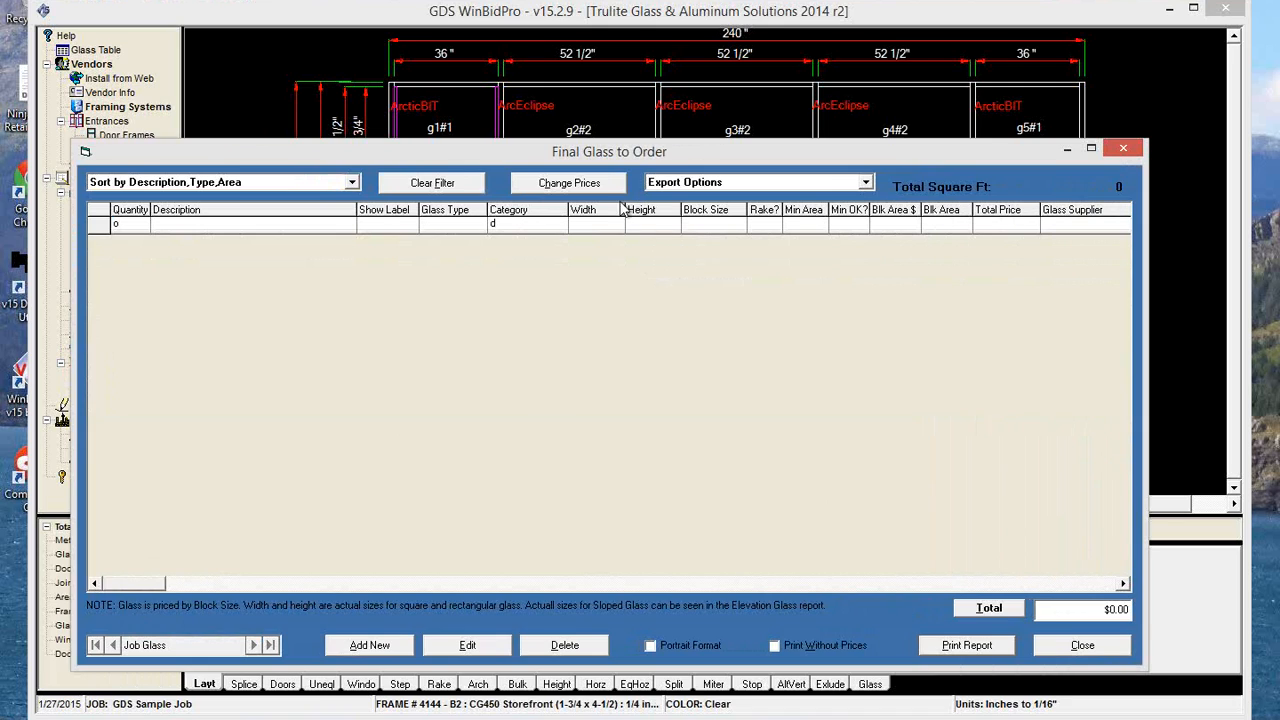
pyautogui.click(516, 222)
pyautogui.click(133, 225)
pyautogui.press('BackSpace')
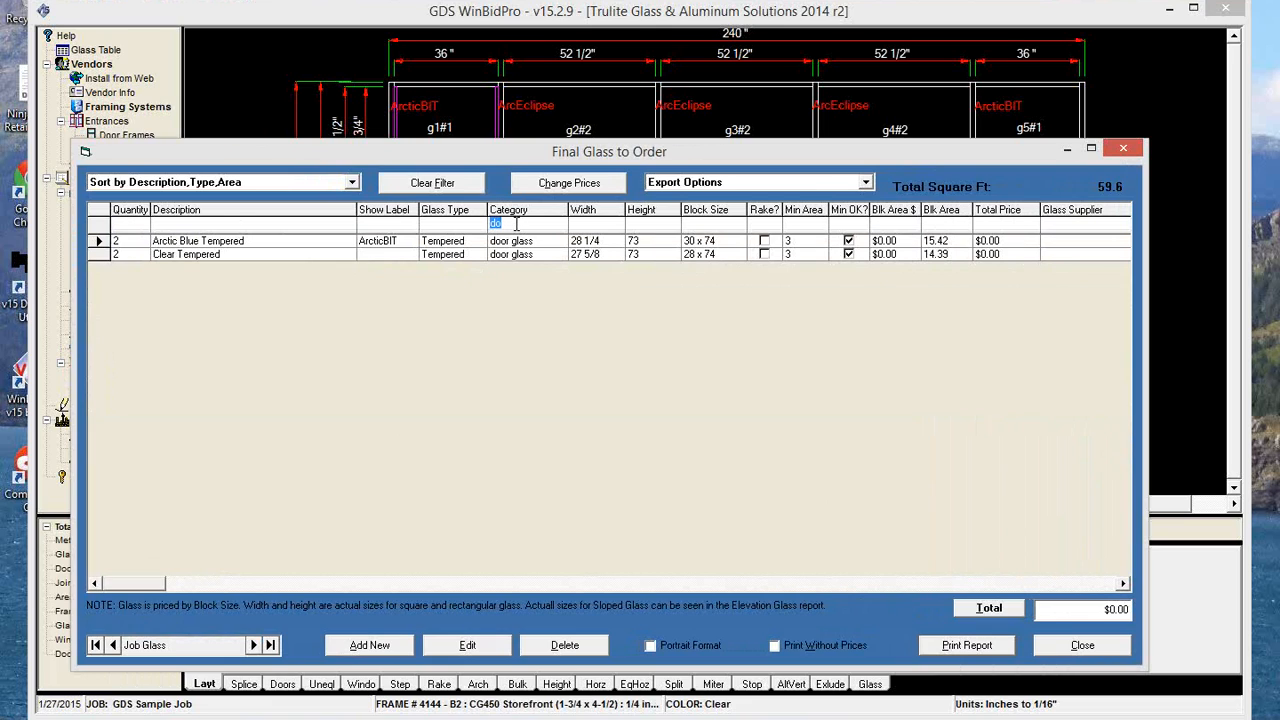
pyautogui.write('d')
pyautogui.click(507, 225)
pyautogui.write('o')
# Set the price of the filtered door glass to $5.50 and clear the filter.
pyautogui.click(569, 183)
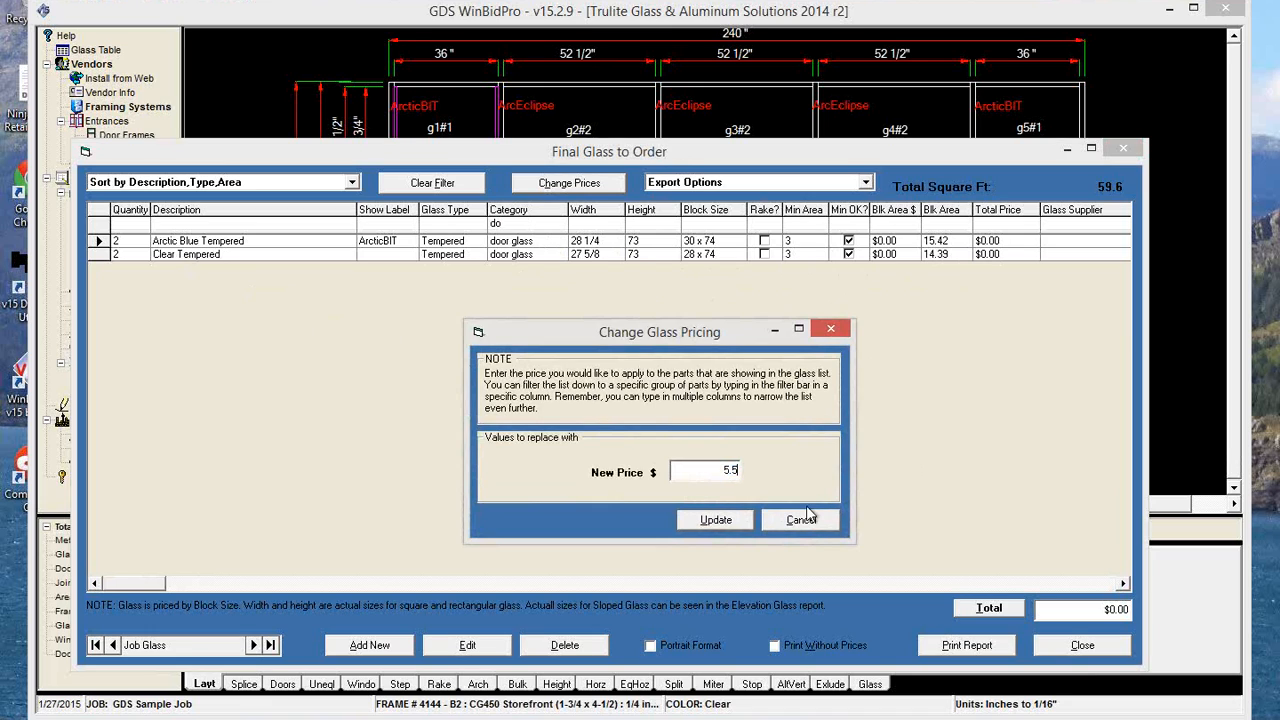
pyautogui.click(734, 524)
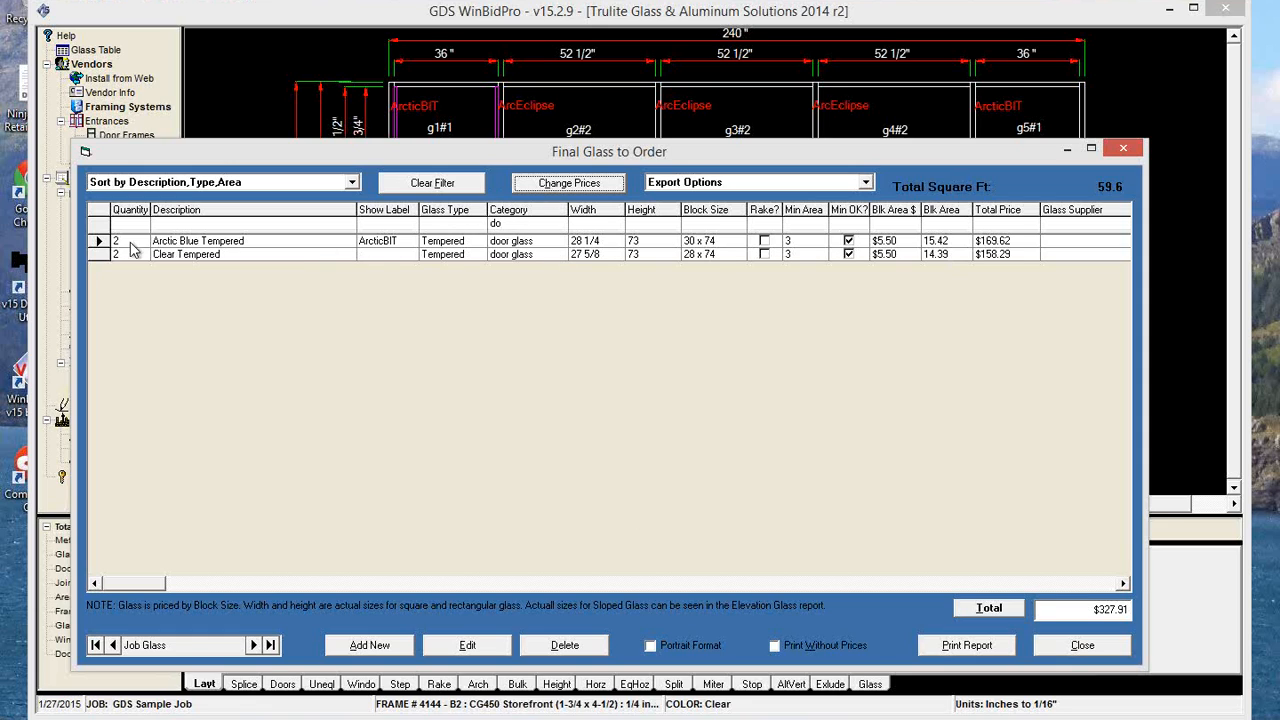
pyautogui.click(445, 189)
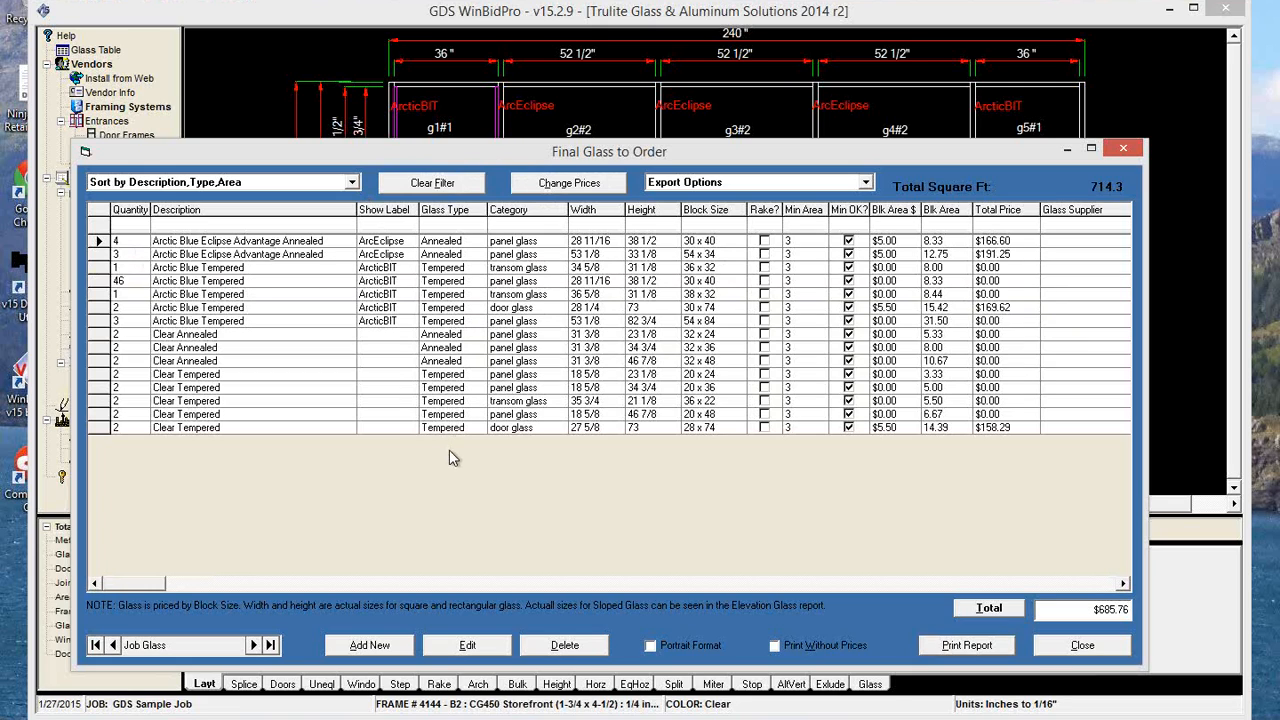
# Filter the glass list by Glass Type "t", apply a price of $5.50 to all tempered glass, and clear the filter.
pyautogui.click(448, 224)
pyautogui.write('t')
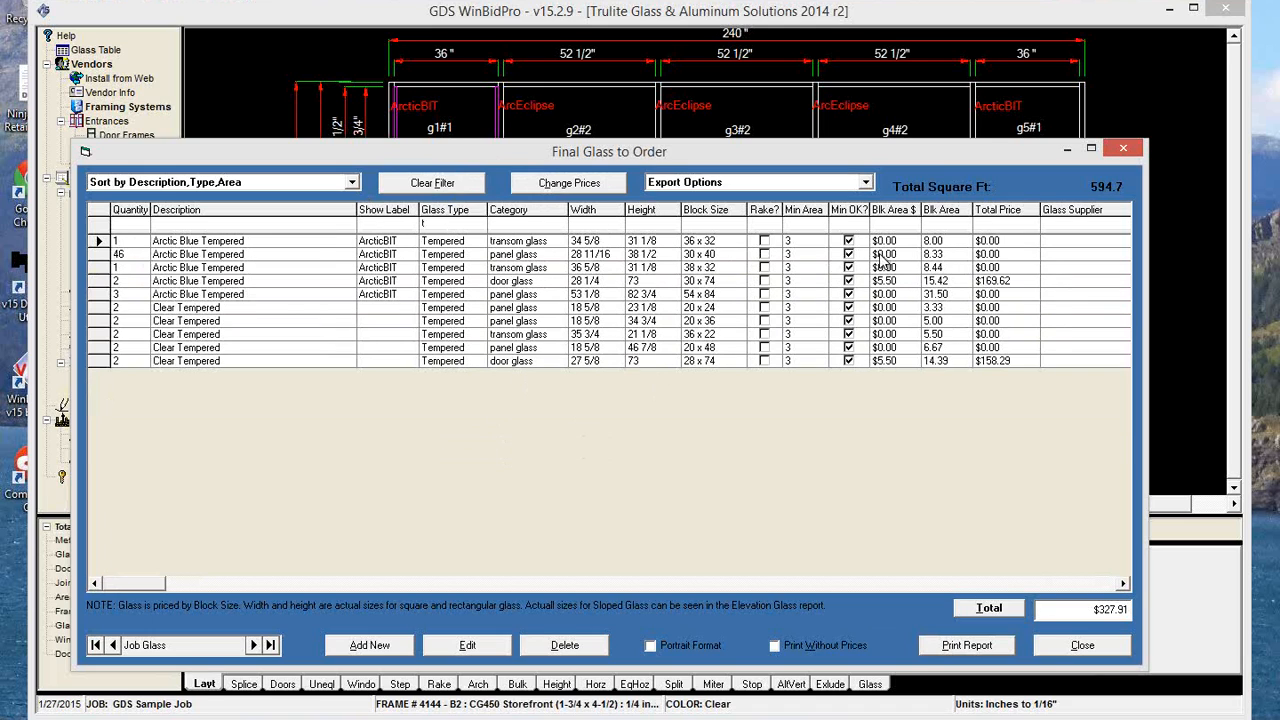
pyautogui.click(570, 185)
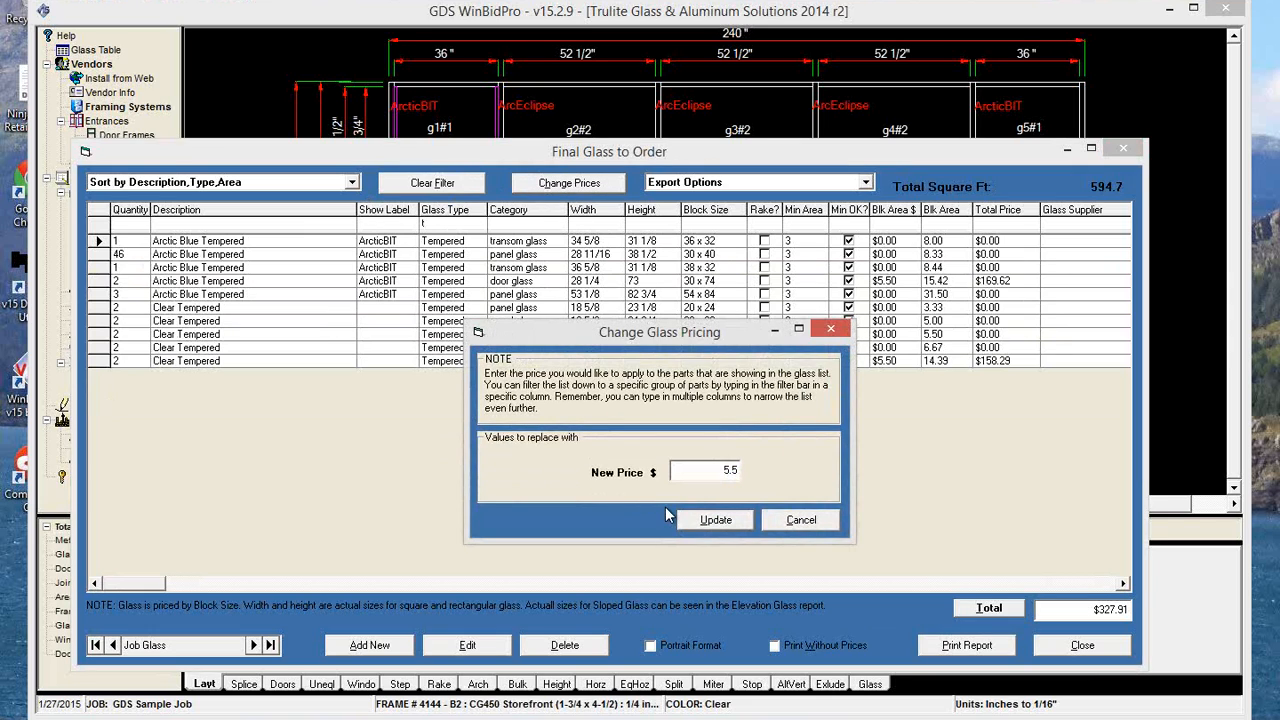
pyautogui.press('Return')
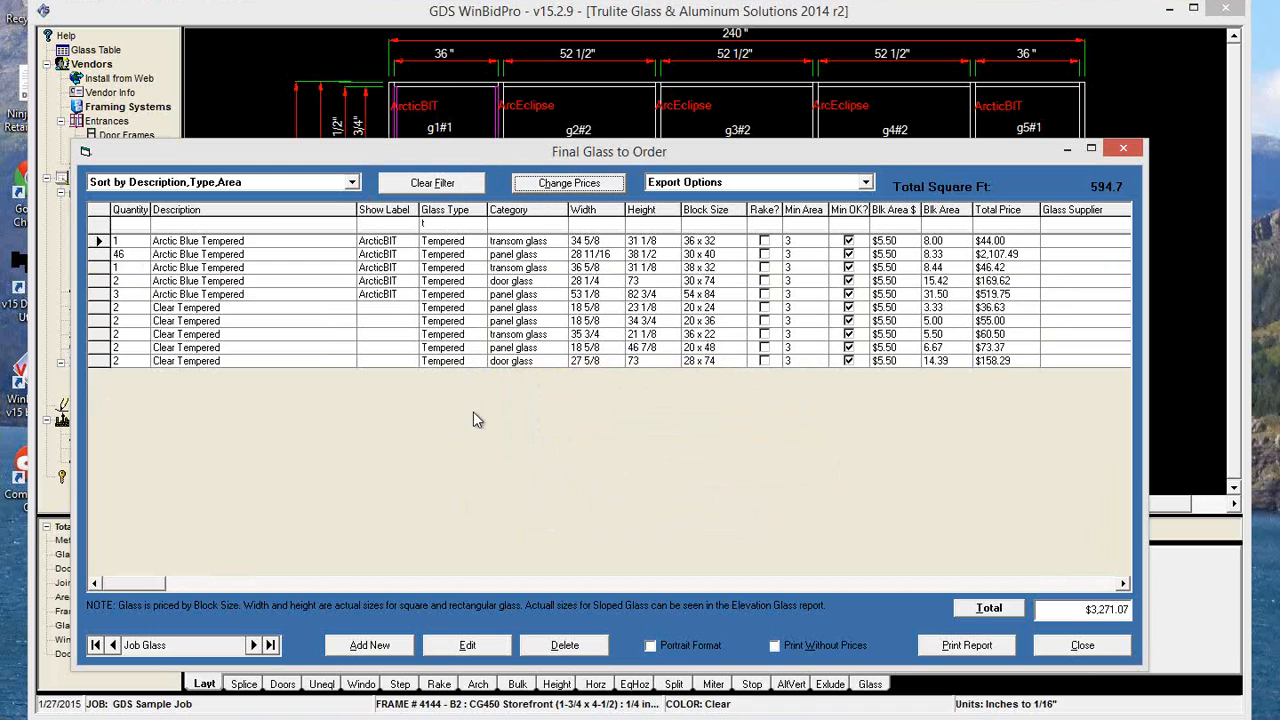
pyautogui.click(432, 183)
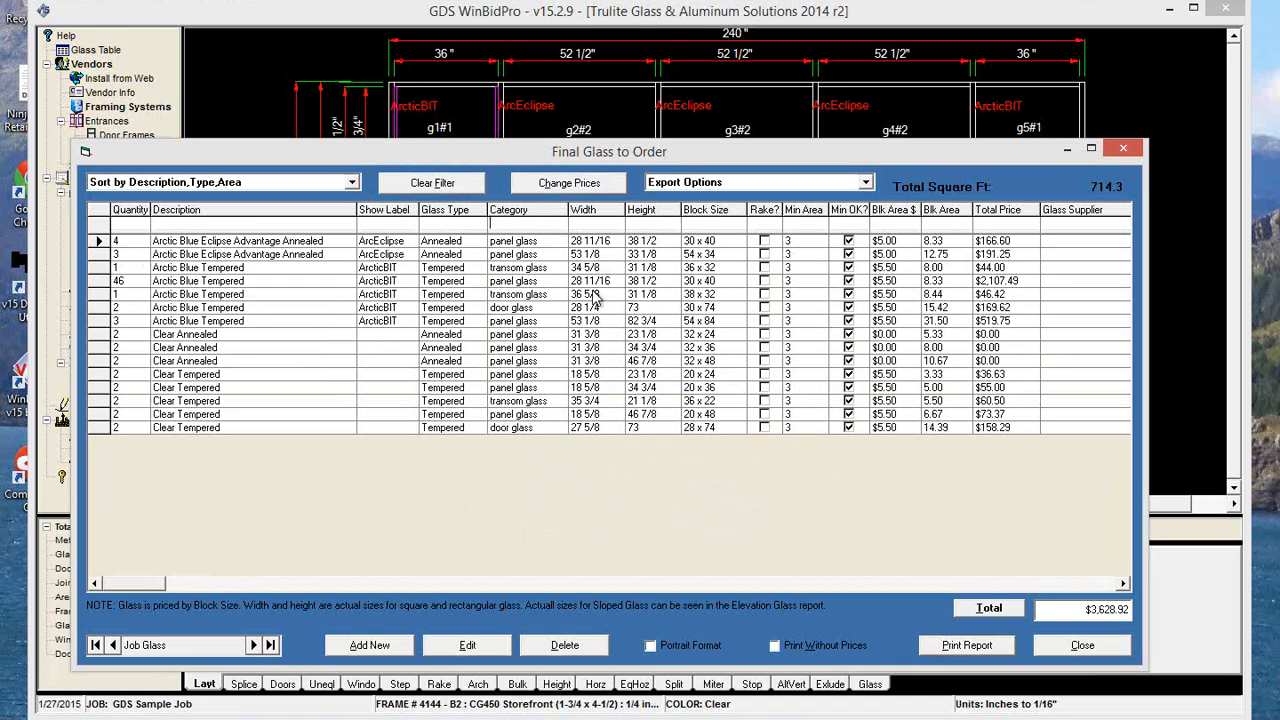
# Filter the list to tempered panel glass with Category "p" and Glass Type "t", set its price to $5.75, and clear the filters.
pyautogui.write('p')
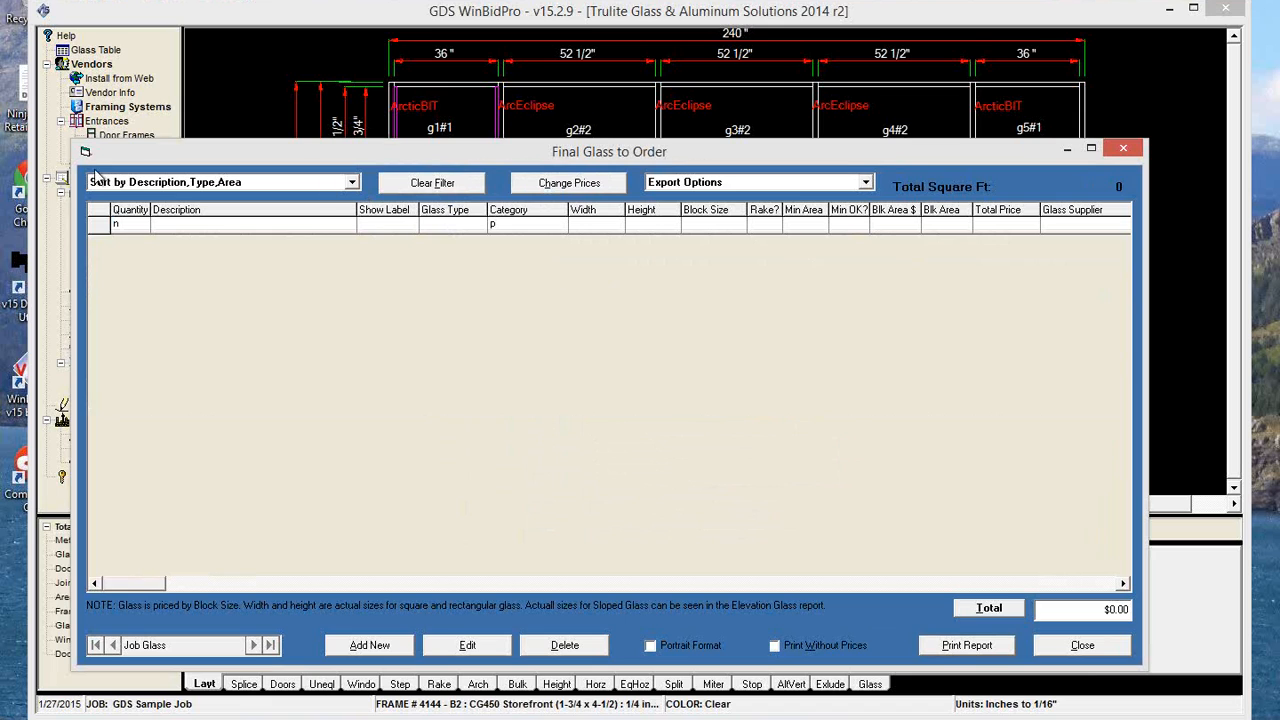
pyautogui.click(130, 224)
pyautogui.press('BackSpace')
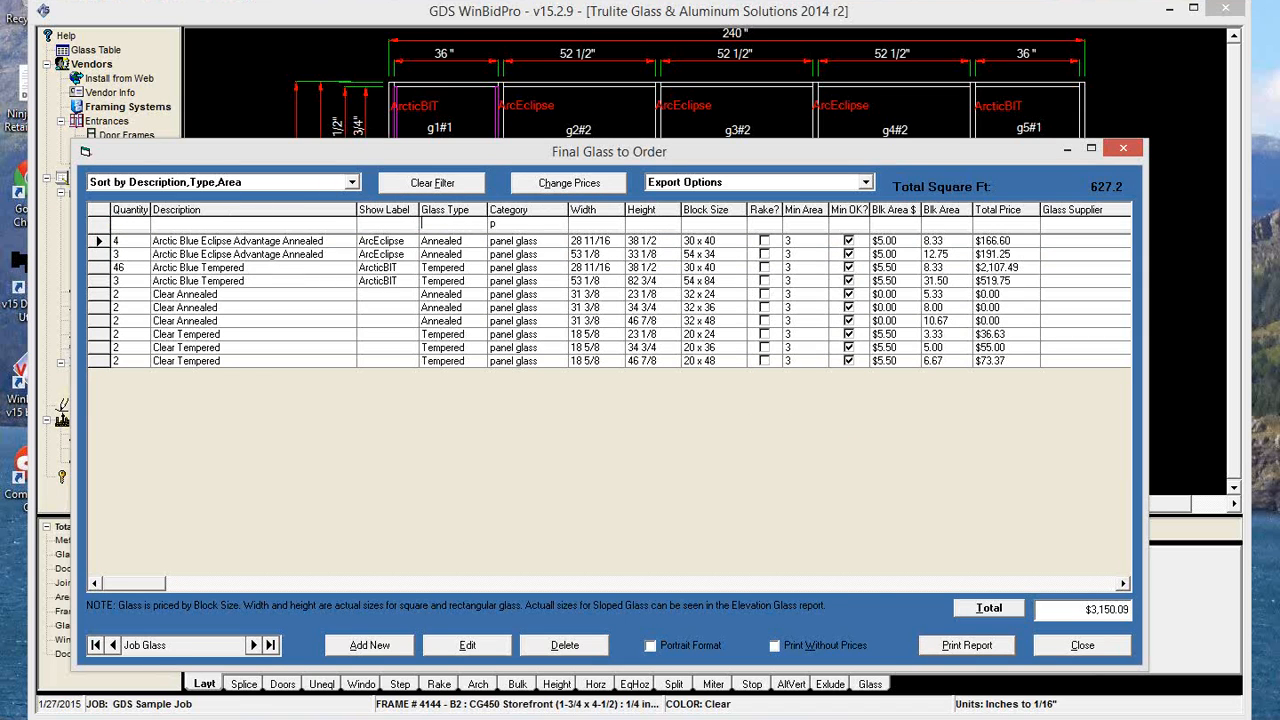
pyautogui.write('t')
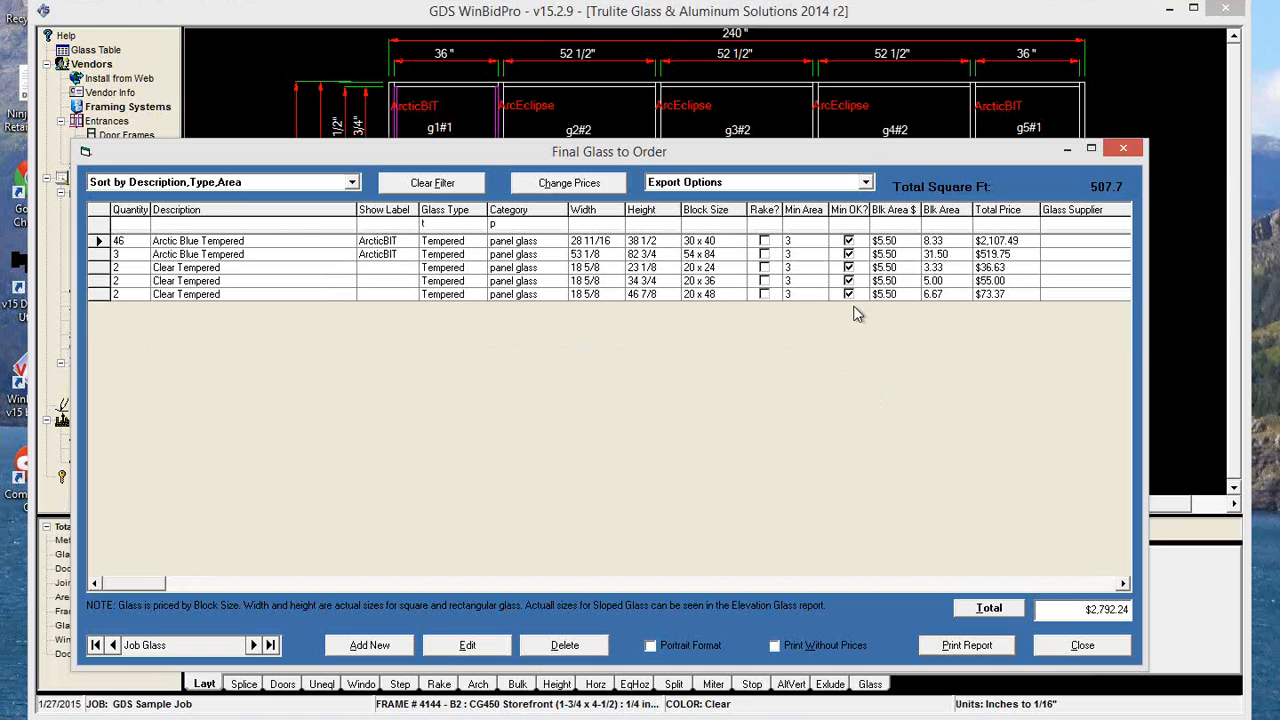
pyautogui.click(606, 180)
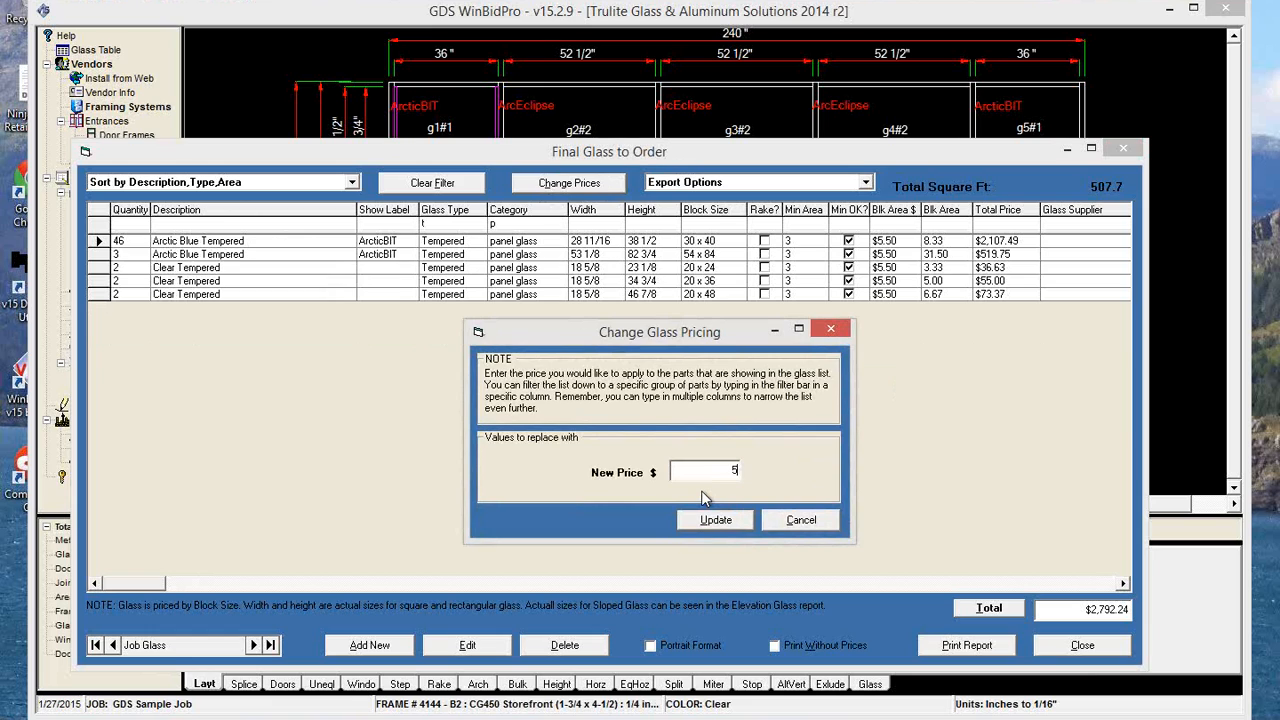
pyautogui.write('5.75')
pyautogui.click(712, 518)
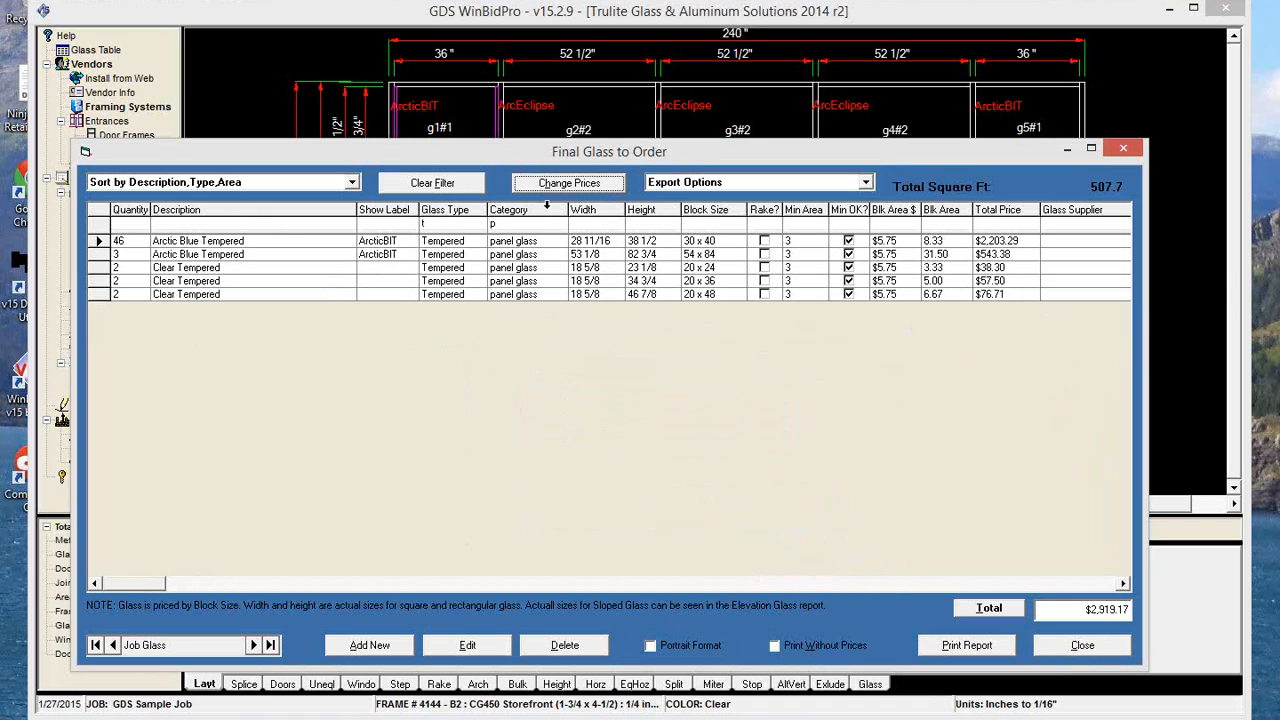
pyautogui.click(440, 180)
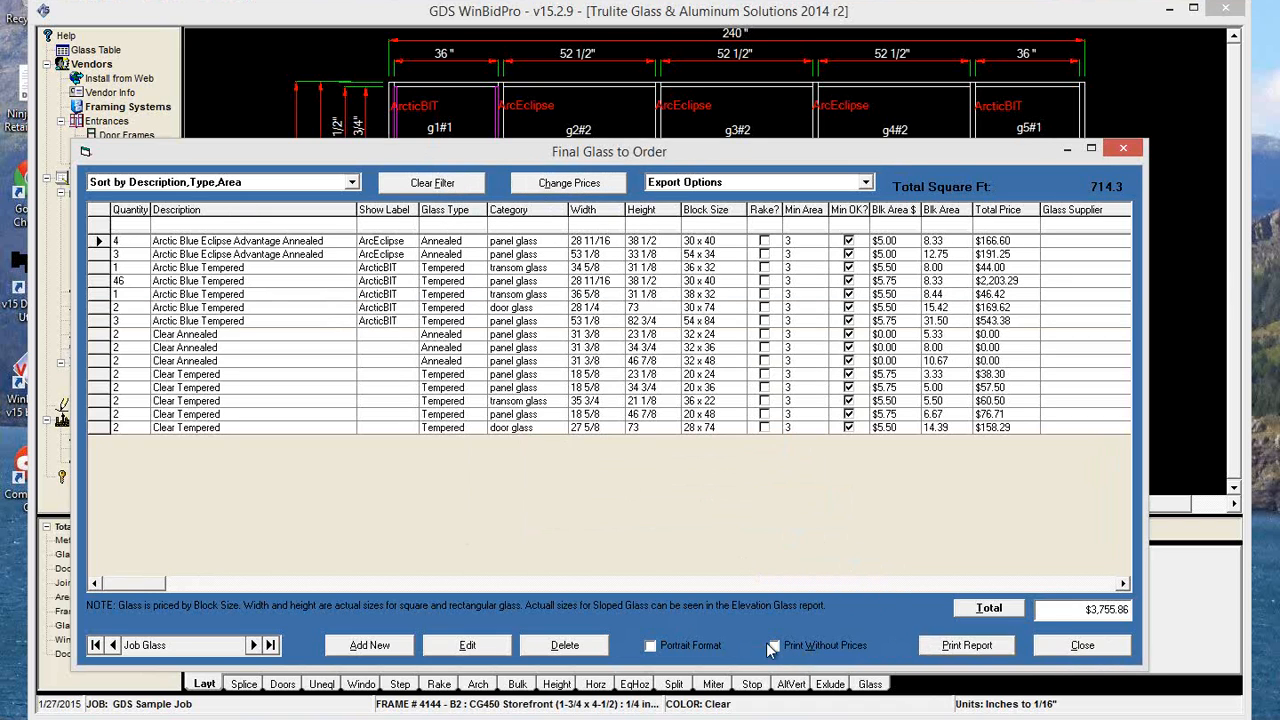
# Preview both pages of the Final Glass Report without prices, then close the preview.
pyautogui.click(776, 646)
pyautogui.click(958, 646)
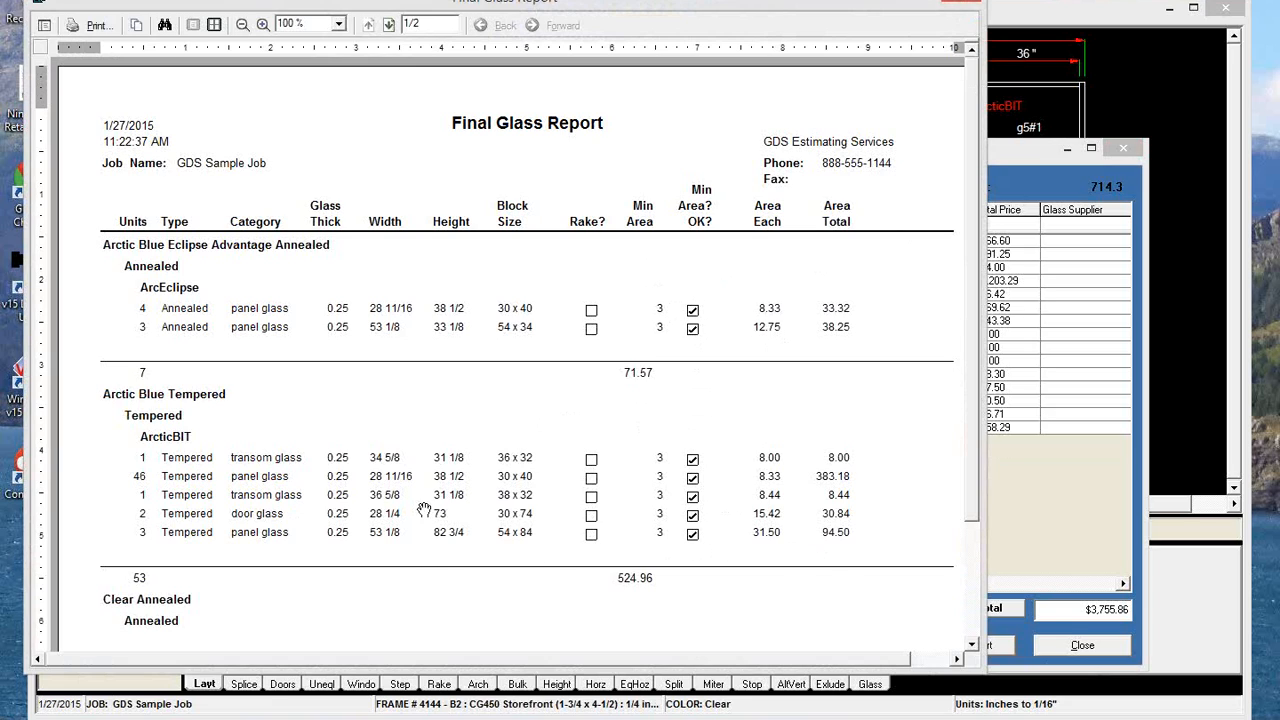
pyautogui.click(389, 25)
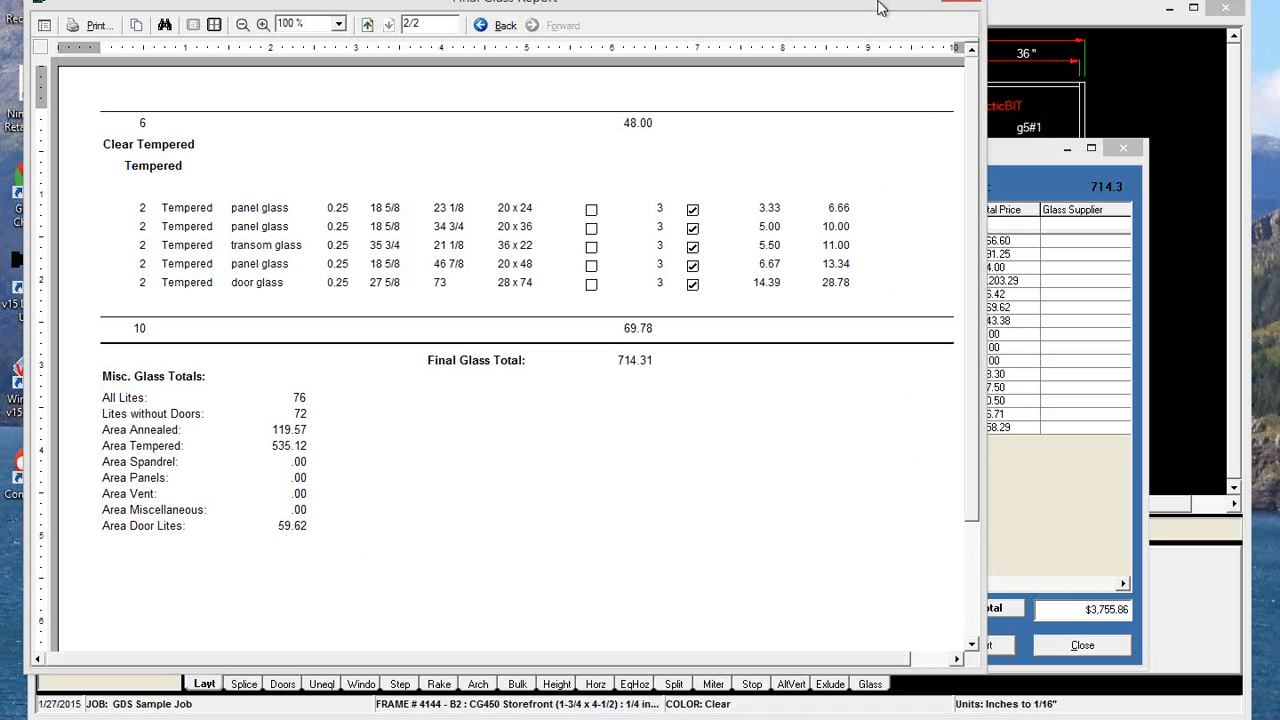
pyautogui.click(957, 3)
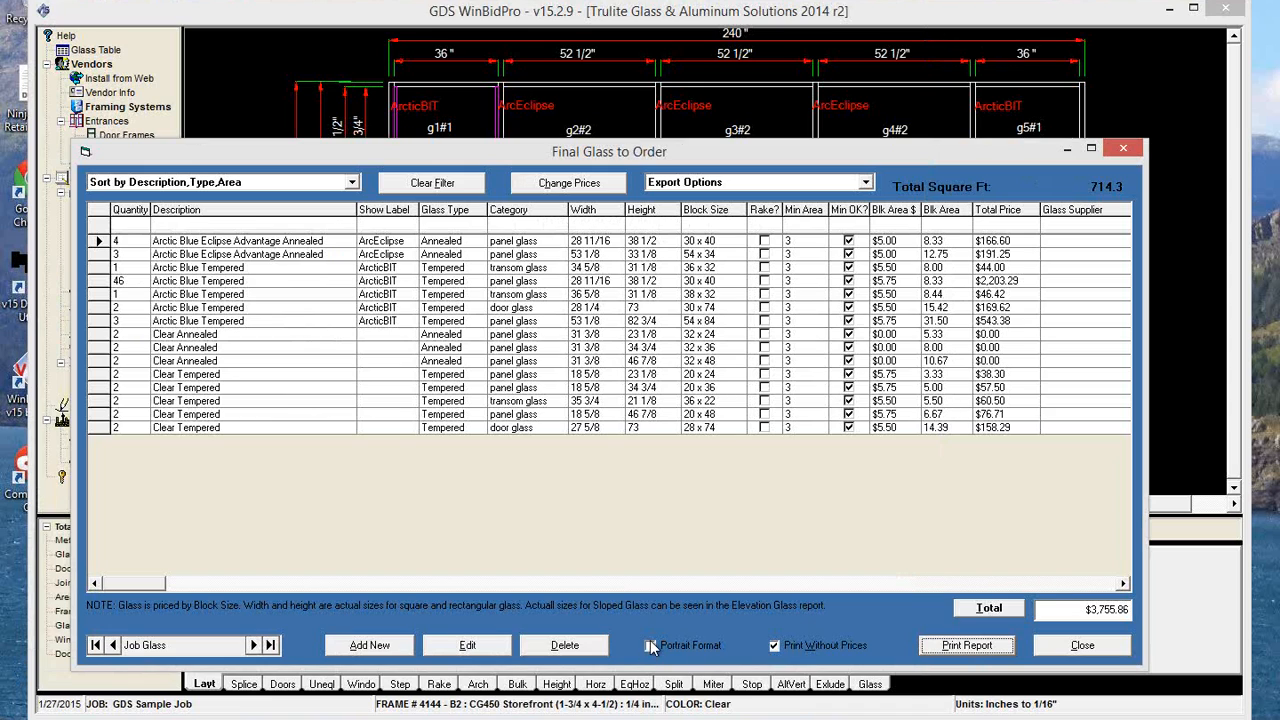
# Preview both pages of the Final Glass Report in portrait format without prices, then close the preview.
pyautogui.click(651, 646)
pyautogui.click(990, 643)
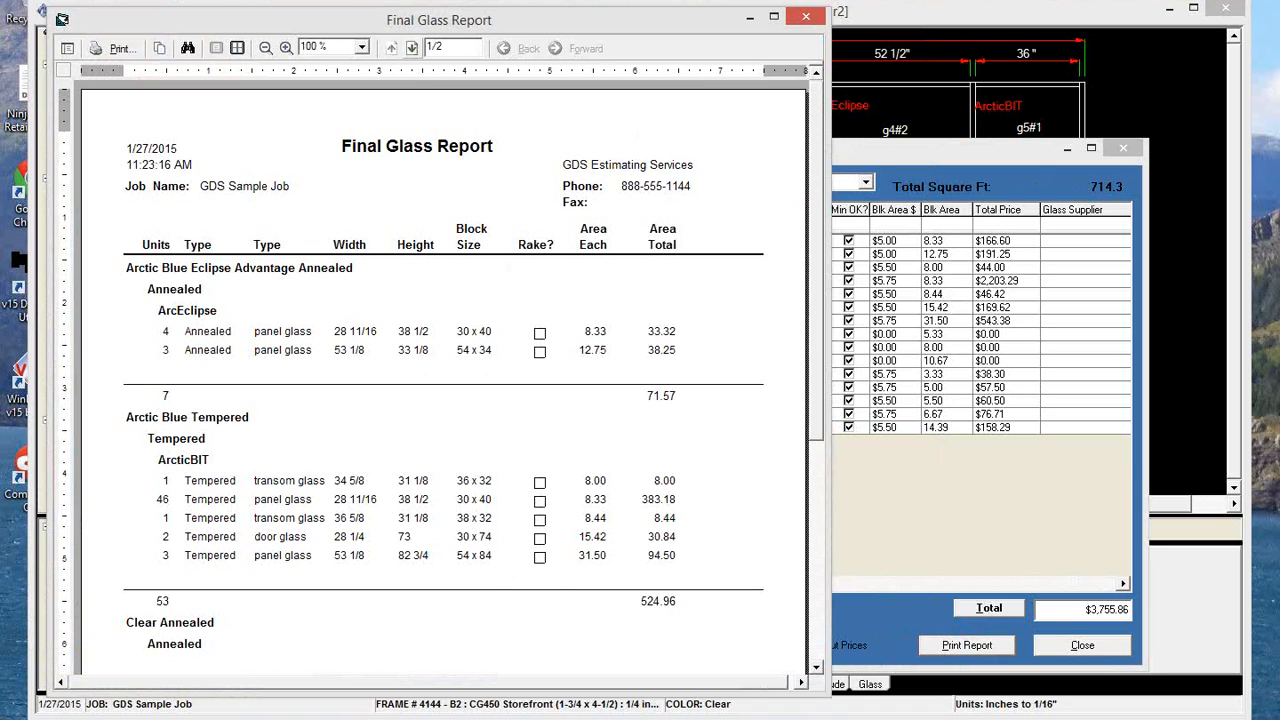
pyautogui.click(411, 48)
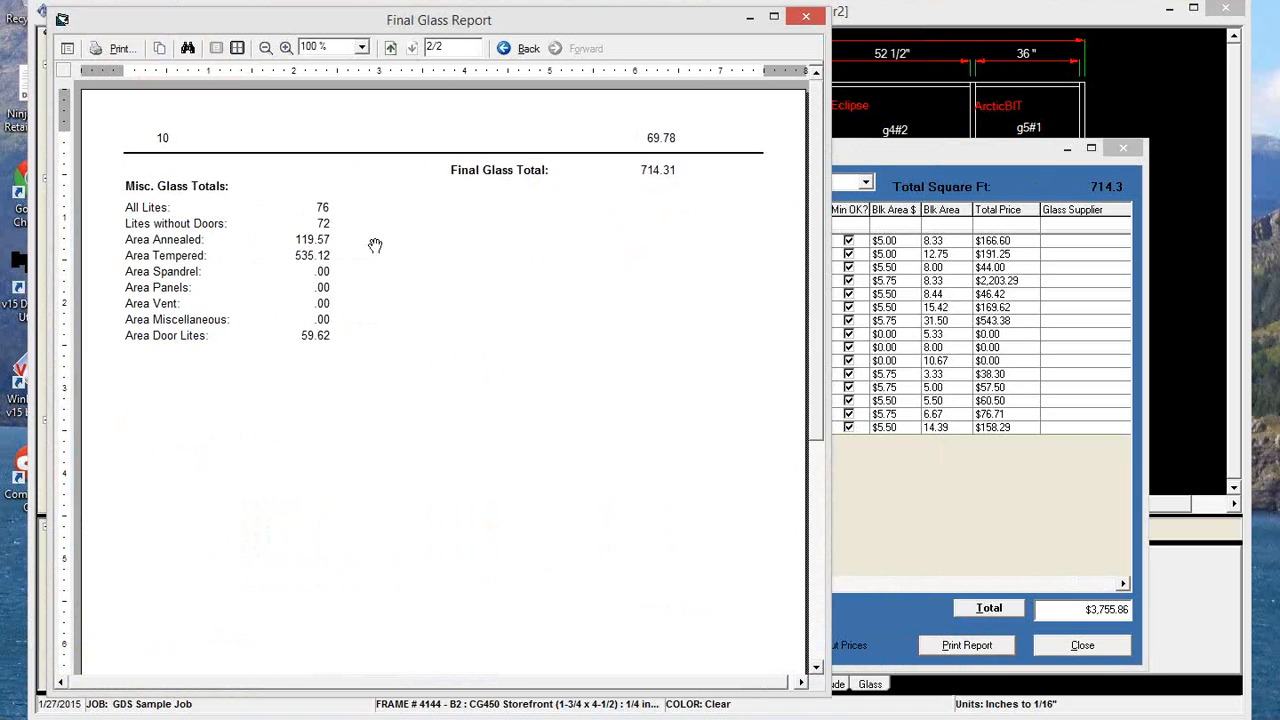
pyautogui.click(806, 16)
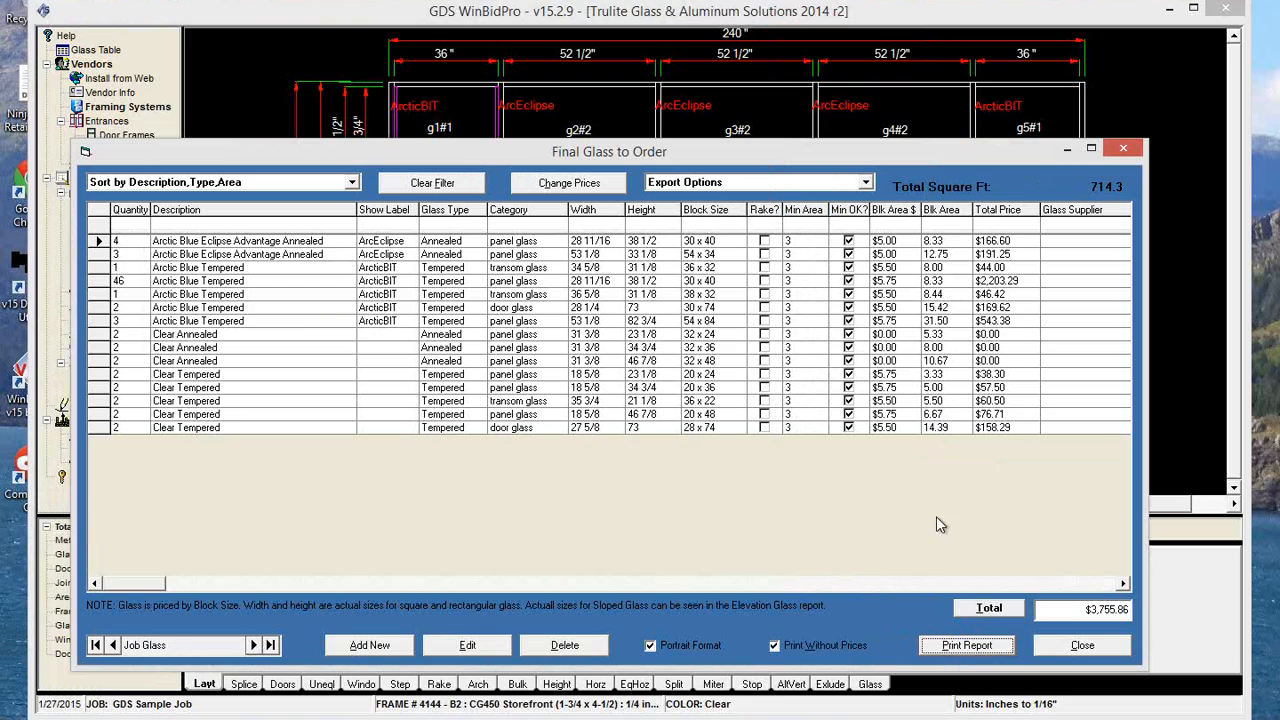
# Turn off the portrait and no-price options, review both pages of the priced Final Glass Report, and close the glass list.
pyautogui.click(775, 646)
pyautogui.click(774, 645)
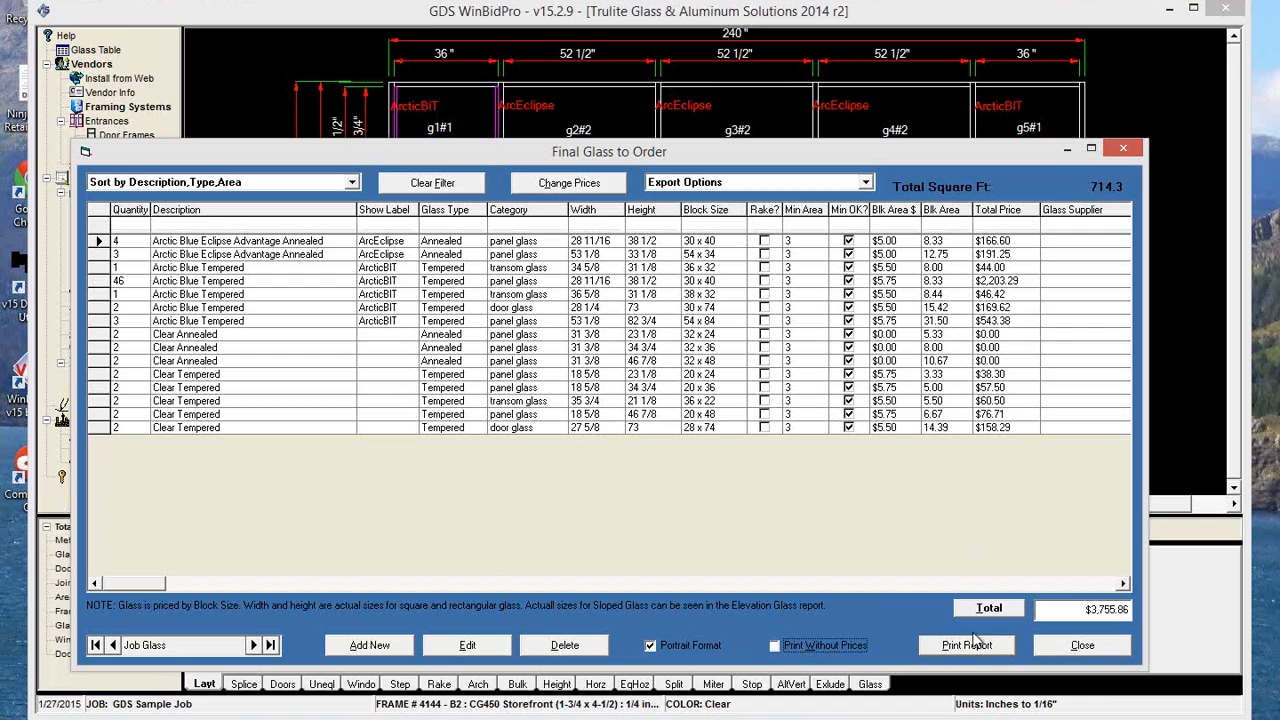
pyautogui.click(695, 645)
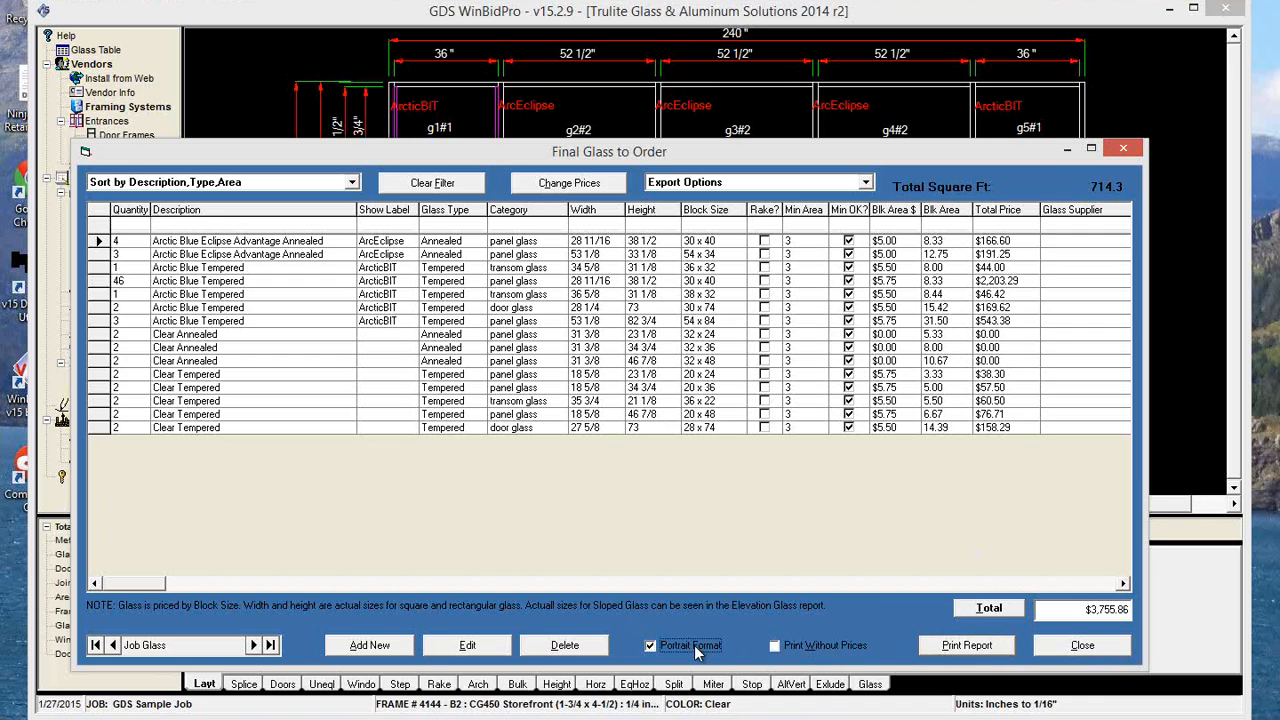
pyautogui.click(978, 652)
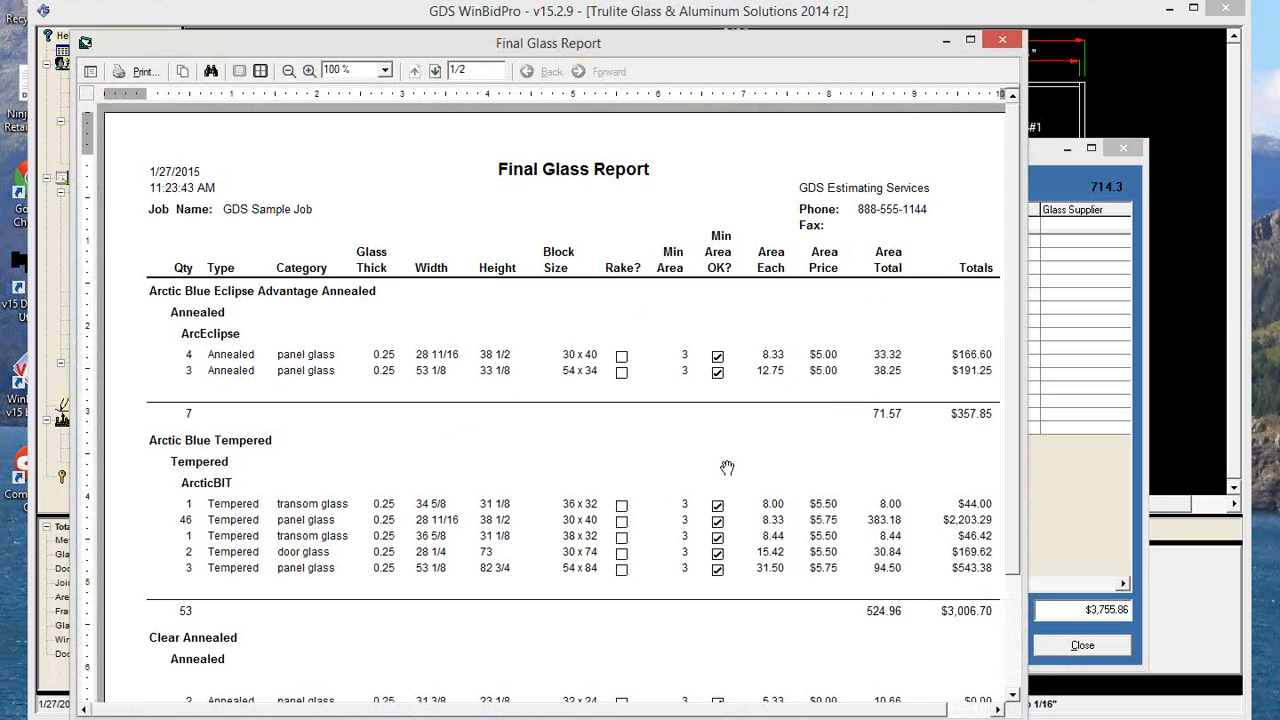
pyautogui.click(1015, 660)
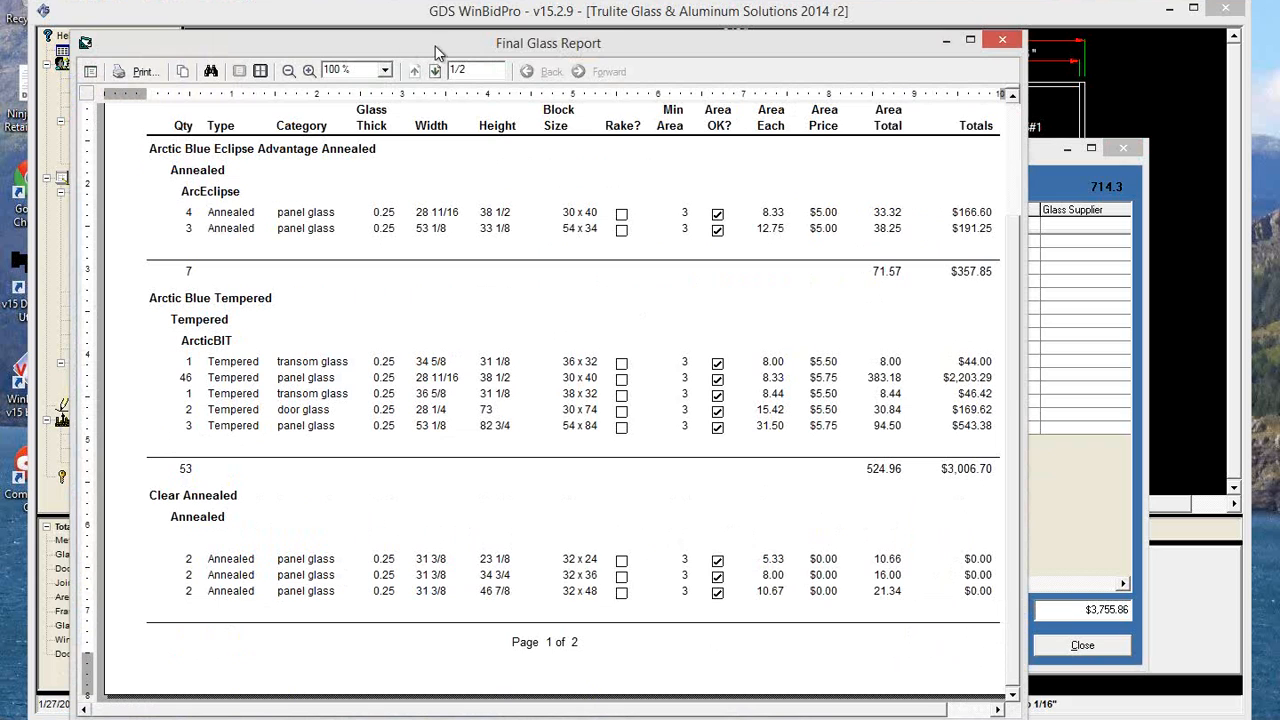
pyautogui.click(434, 72)
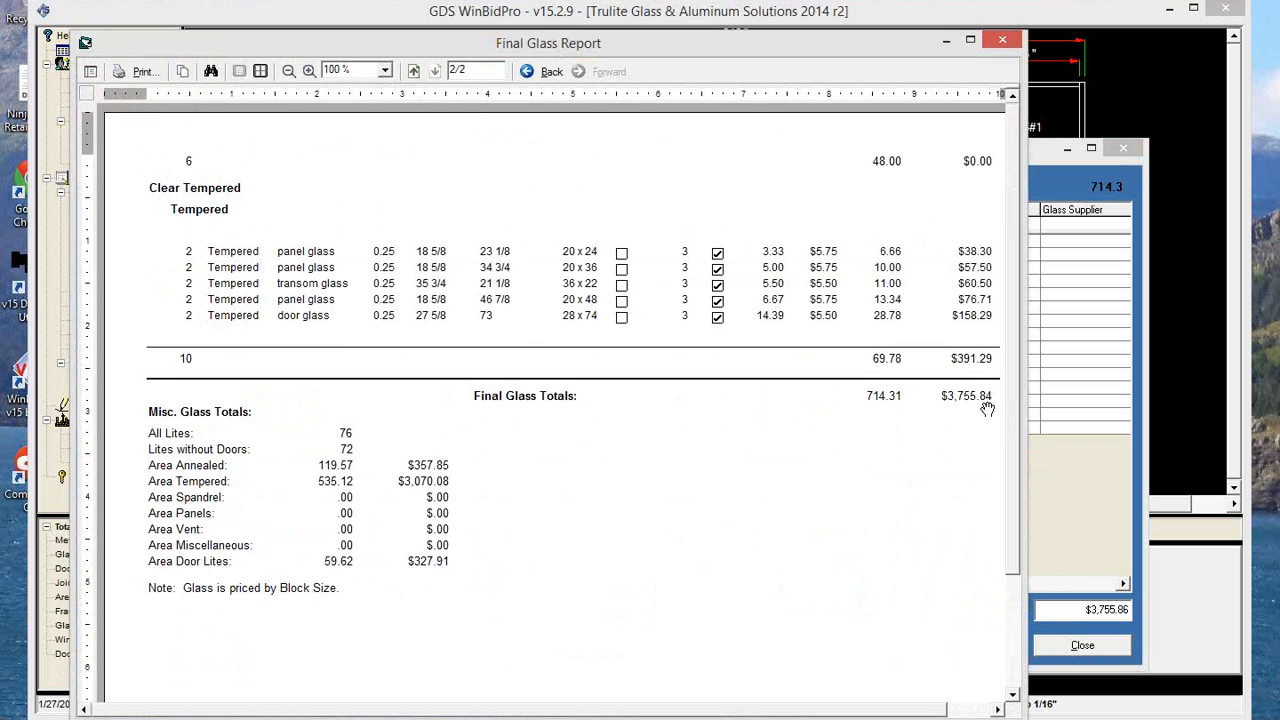
pyautogui.click(1002, 40)
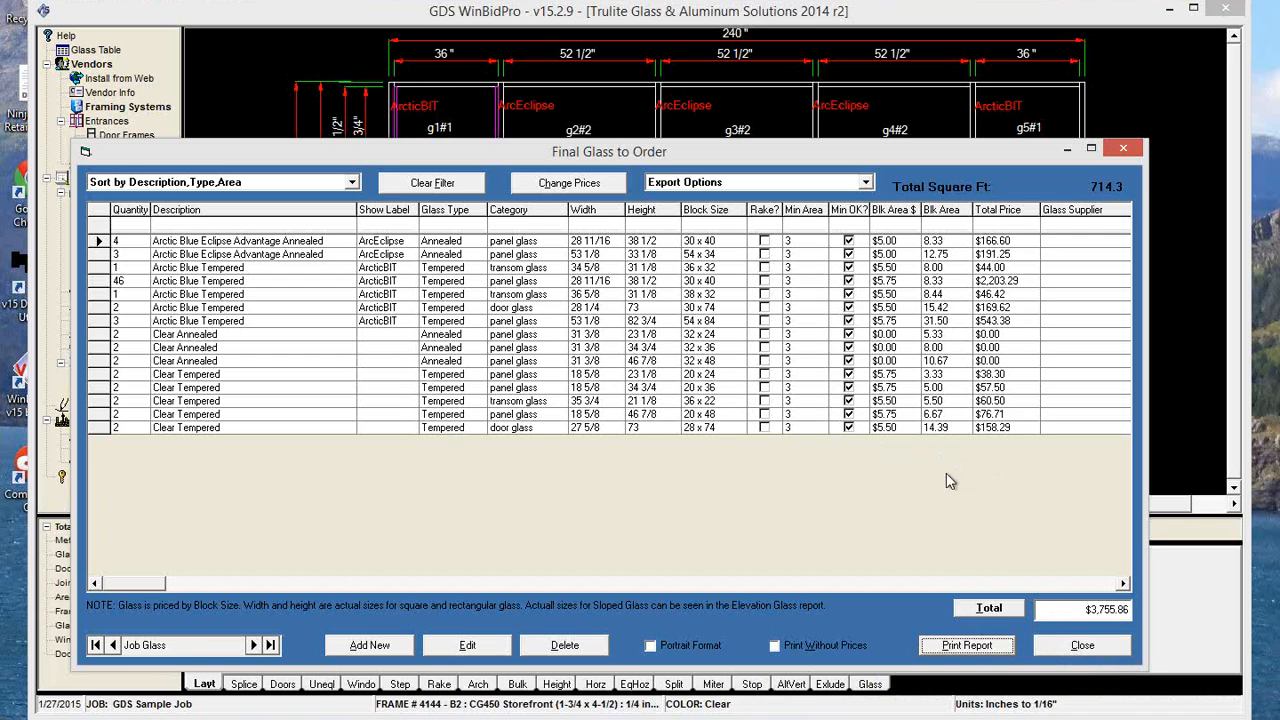
pyautogui.click(1064, 657)
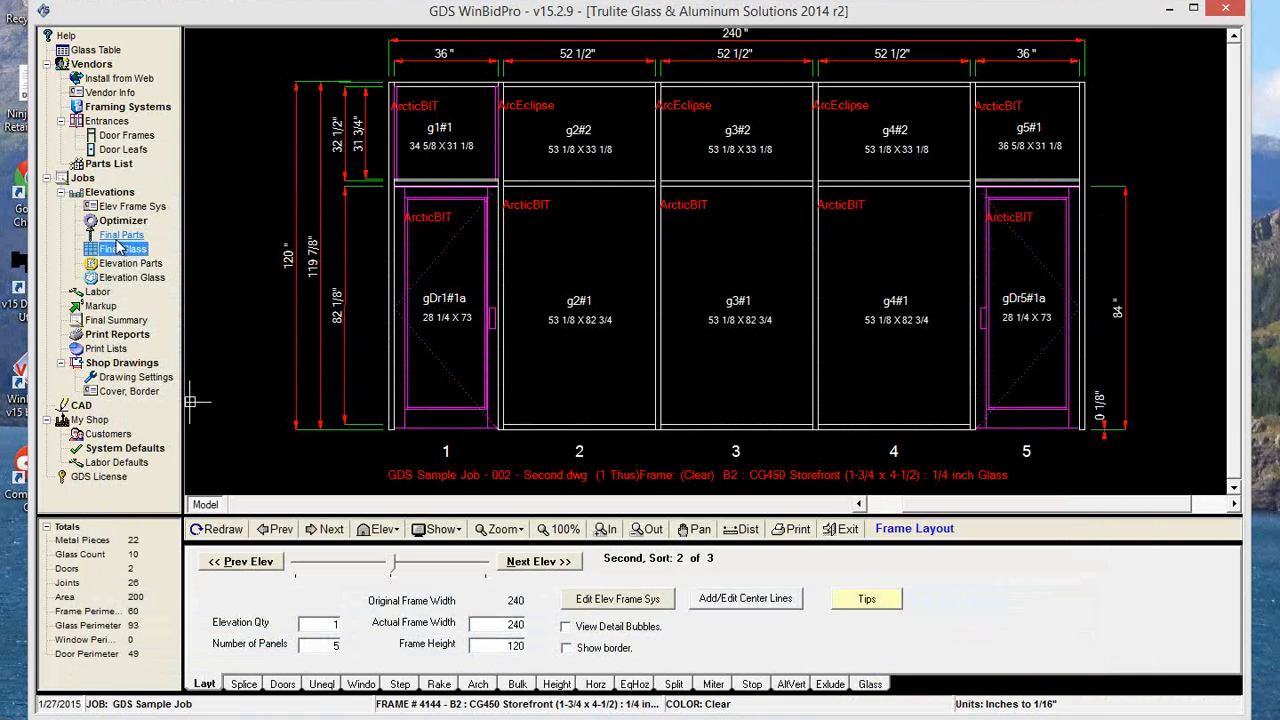
# View the final parts order report and the Job Costs in the Markup Entry Form, closing each without changes.
pyautogui.click(121, 235)
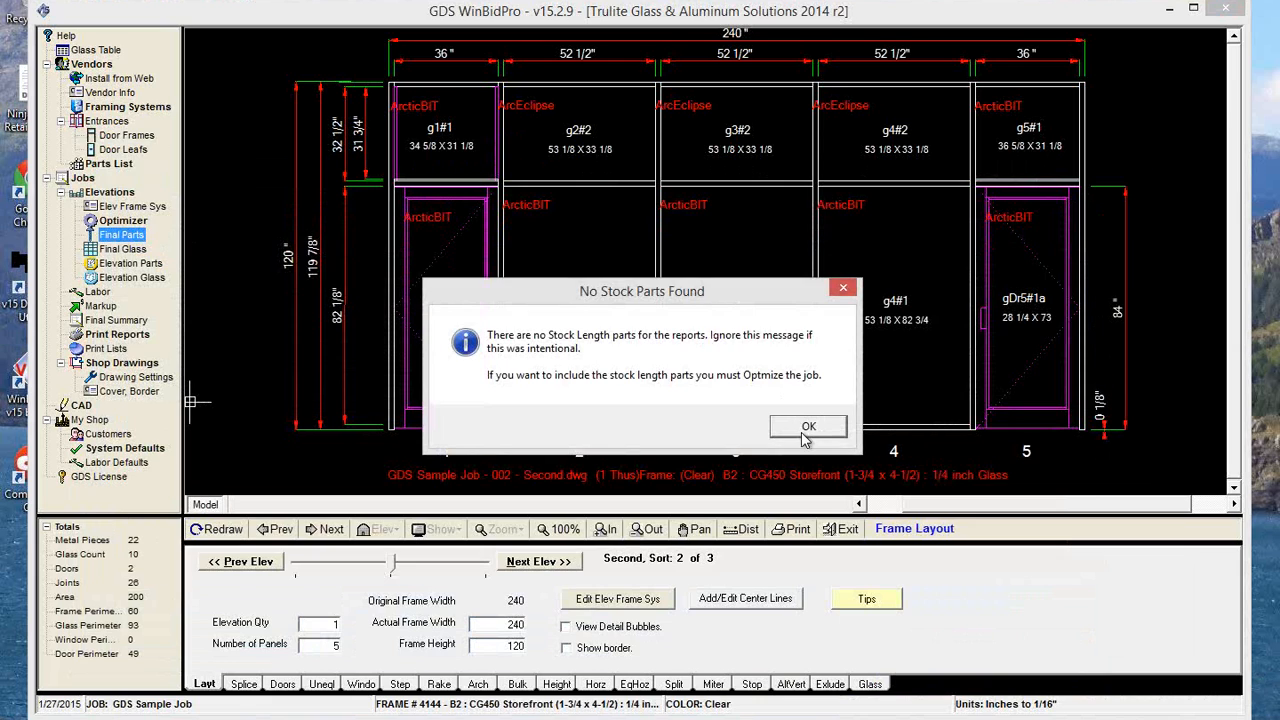
pyautogui.click(807, 428)
pyautogui.click(1136, 586)
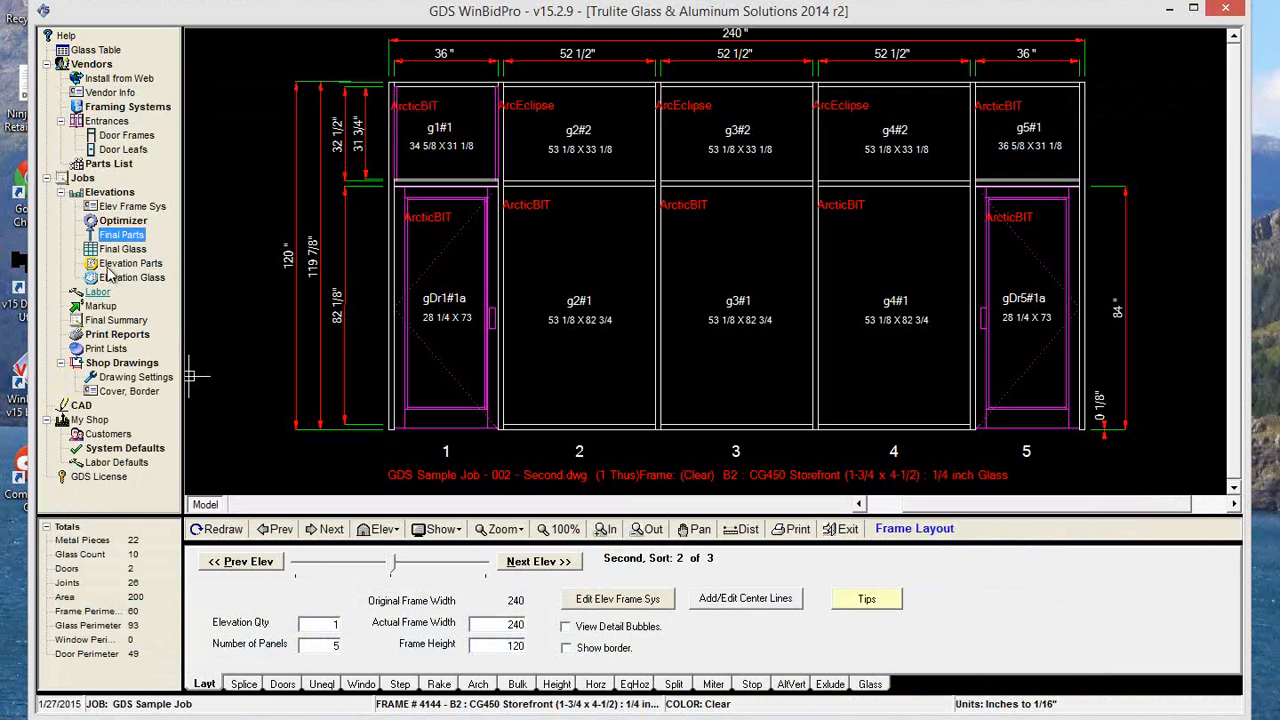
pyautogui.click(100, 306)
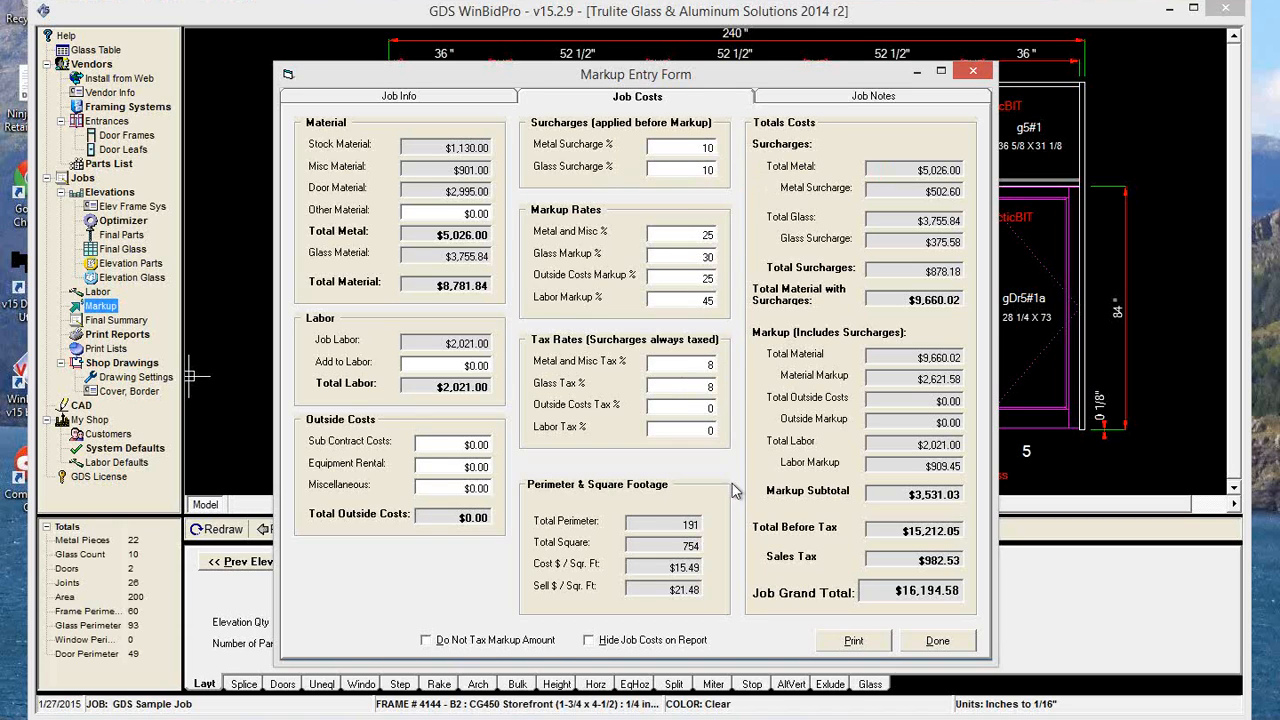
pyautogui.click(938, 642)
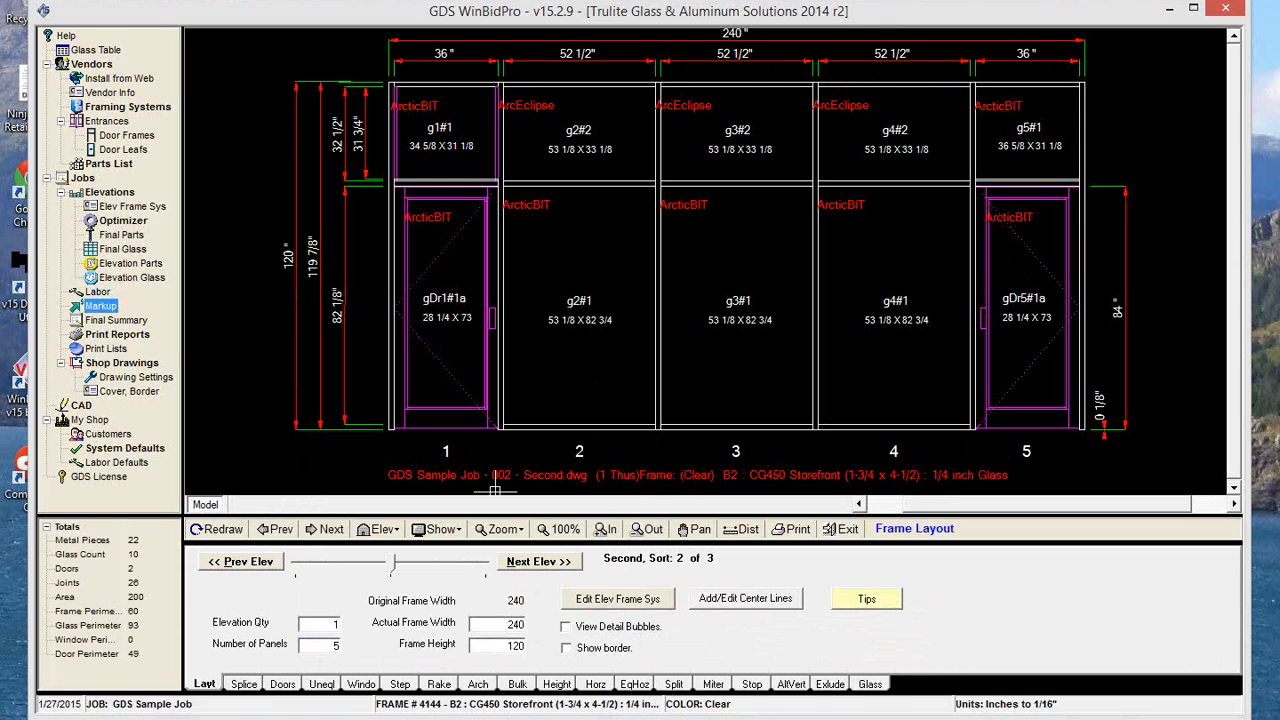
# Open the glass by elevation lists for only the Second and Third elevations.
pyautogui.click(115, 279)
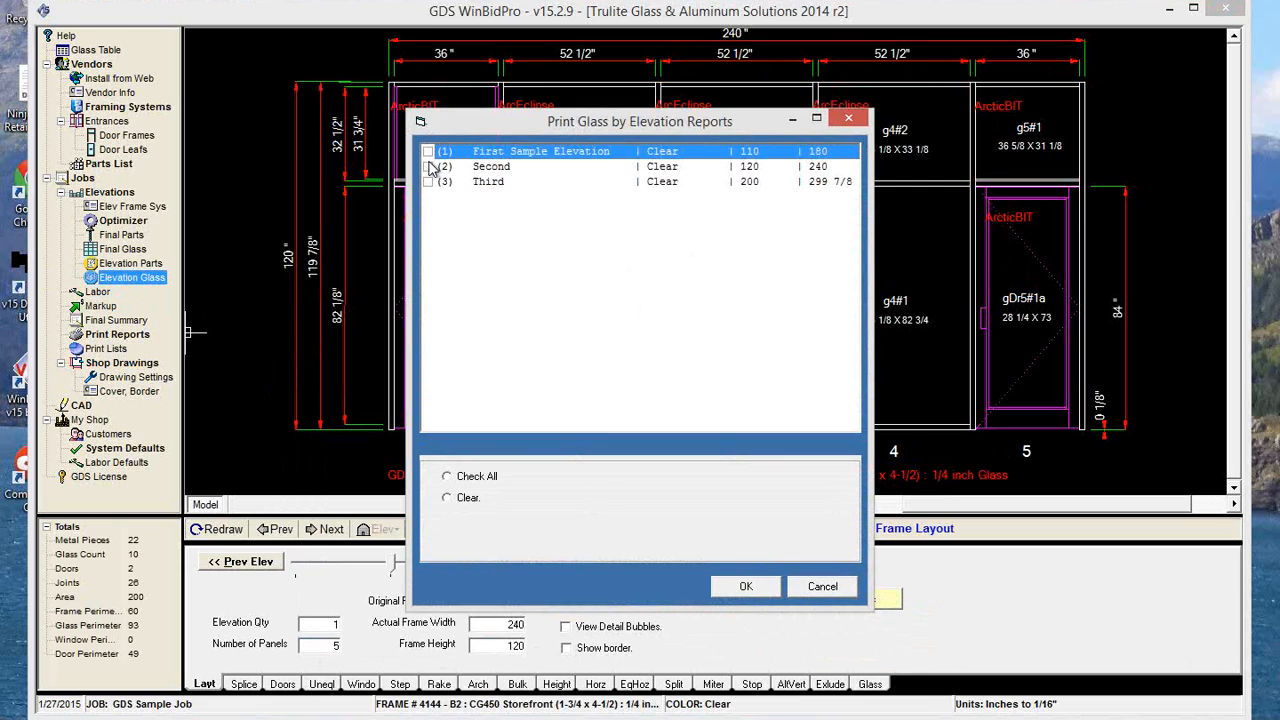
pyautogui.click(429, 167)
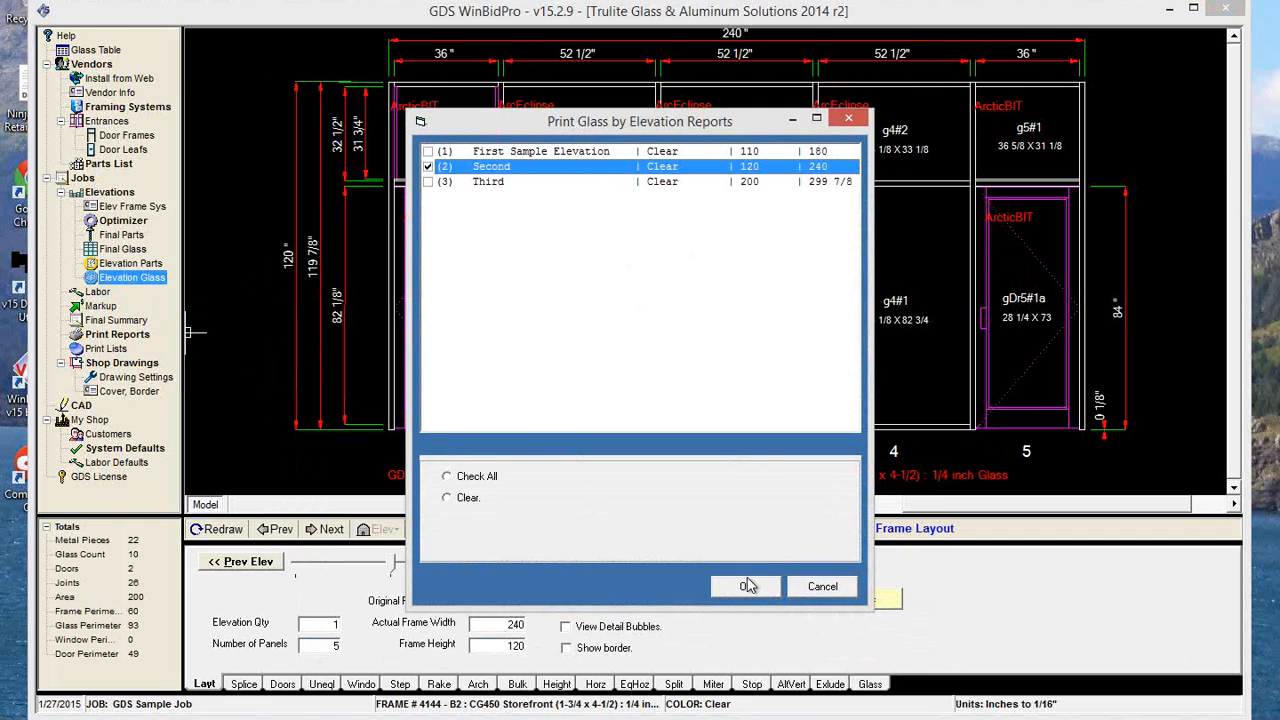
pyautogui.click(429, 181)
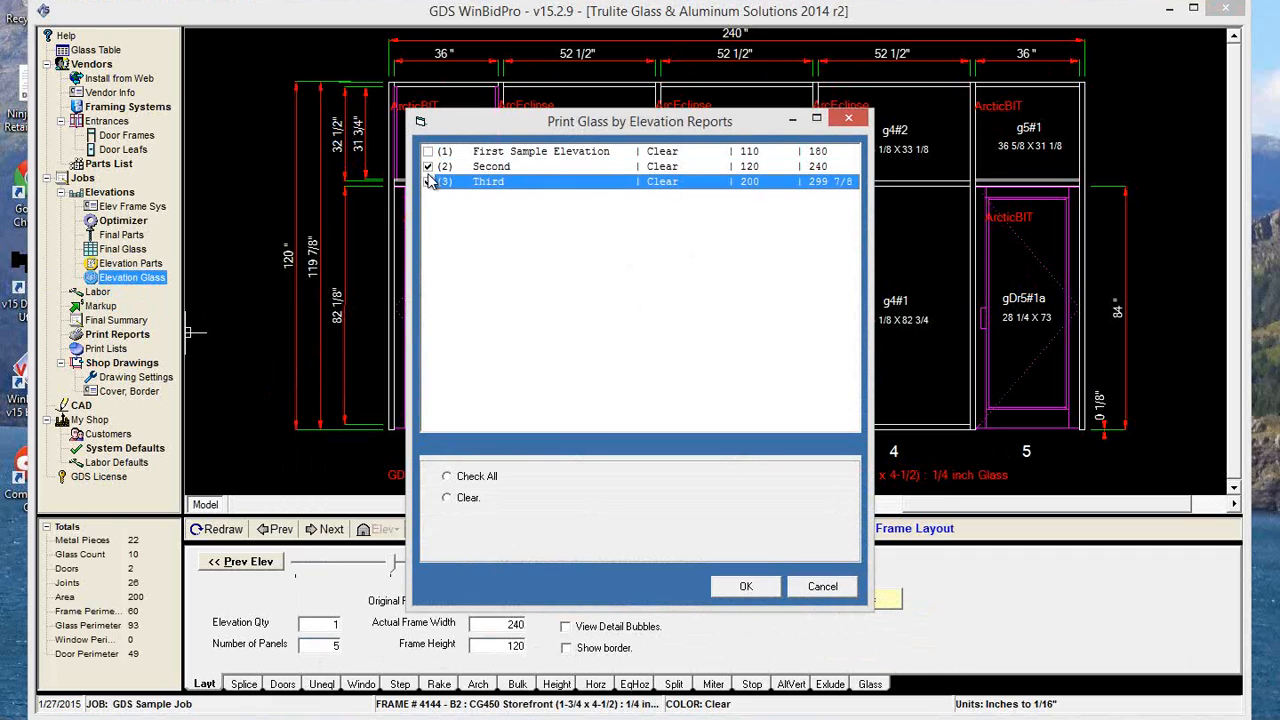
pyautogui.click(429, 167)
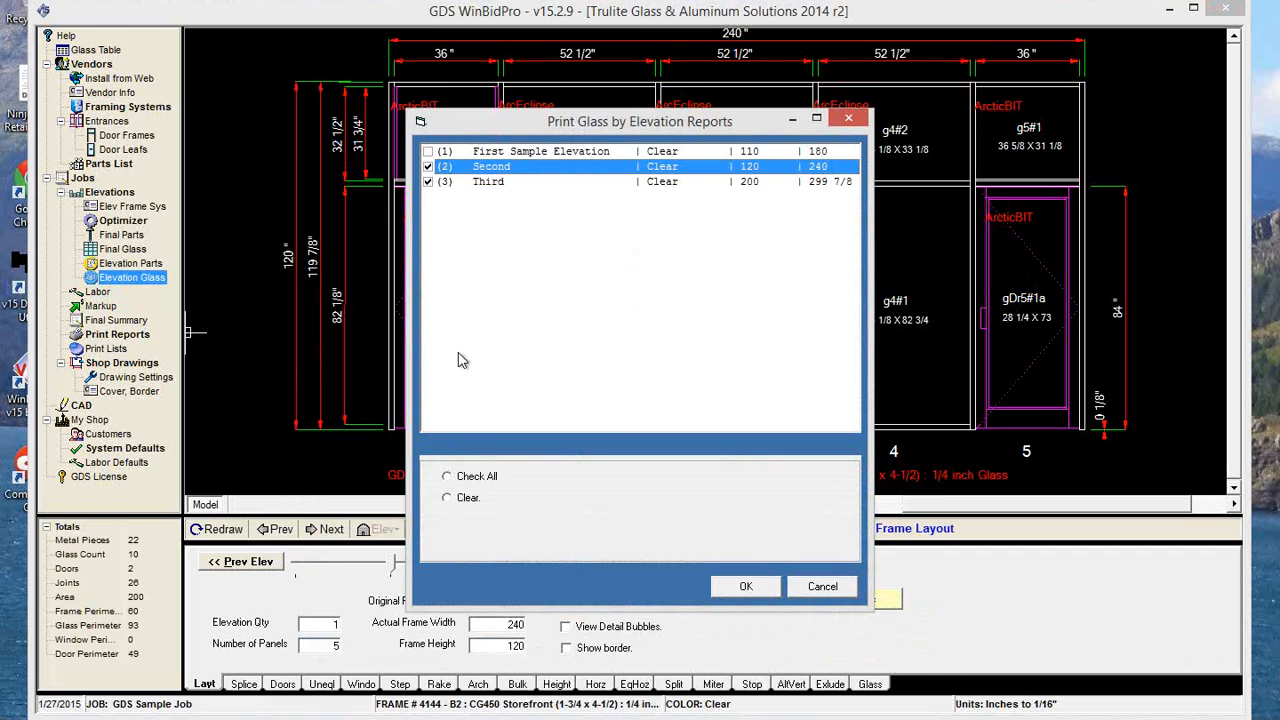
pyautogui.click(448, 477)
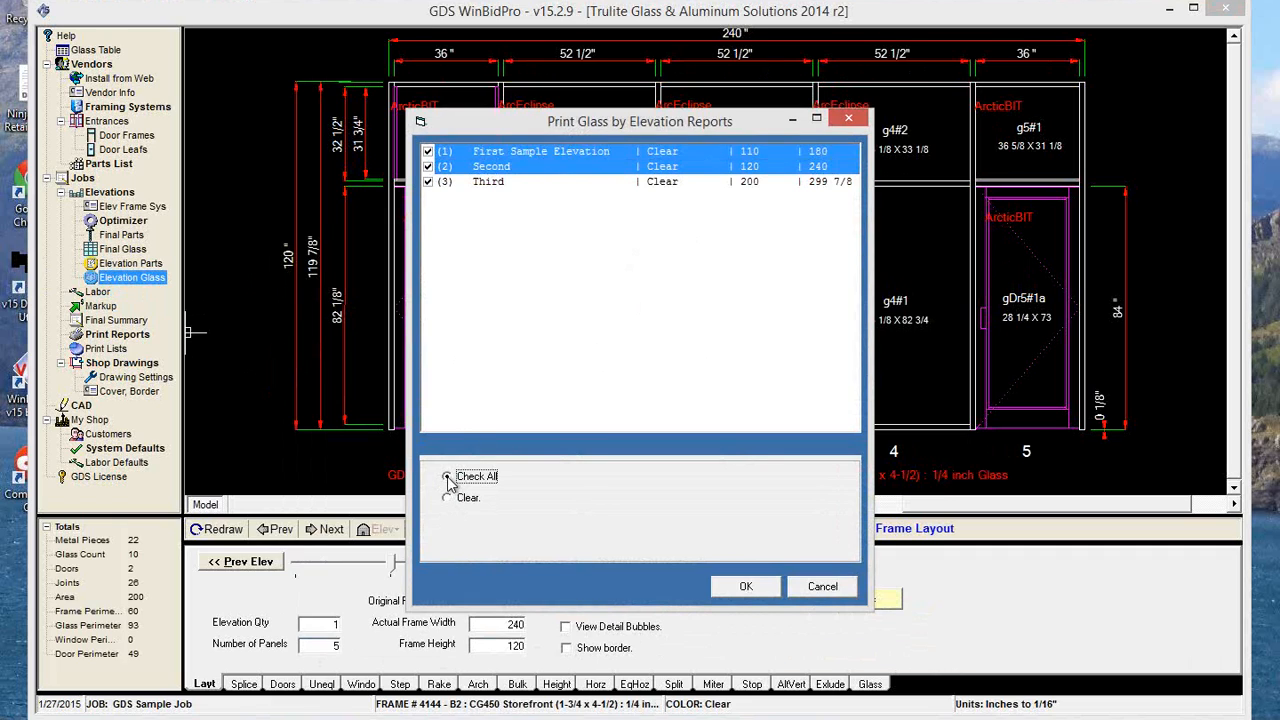
pyautogui.click(448, 497)
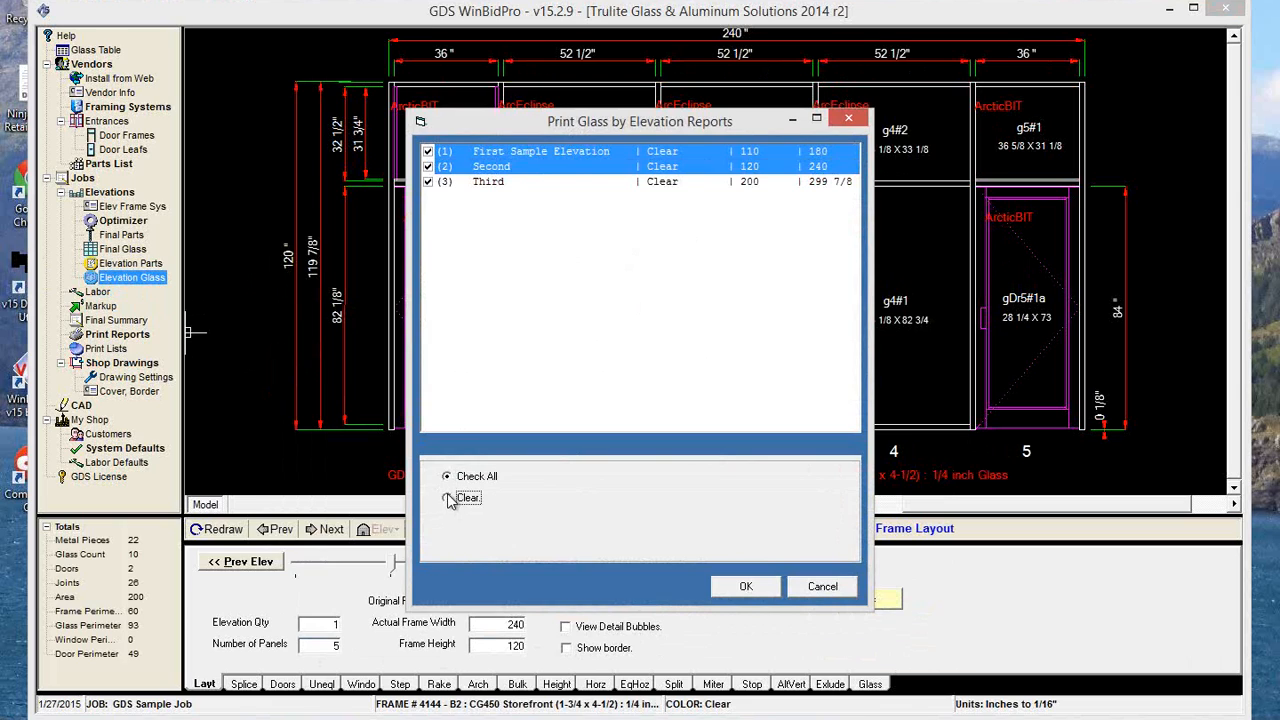
pyautogui.click(428, 167)
pyautogui.click(429, 182)
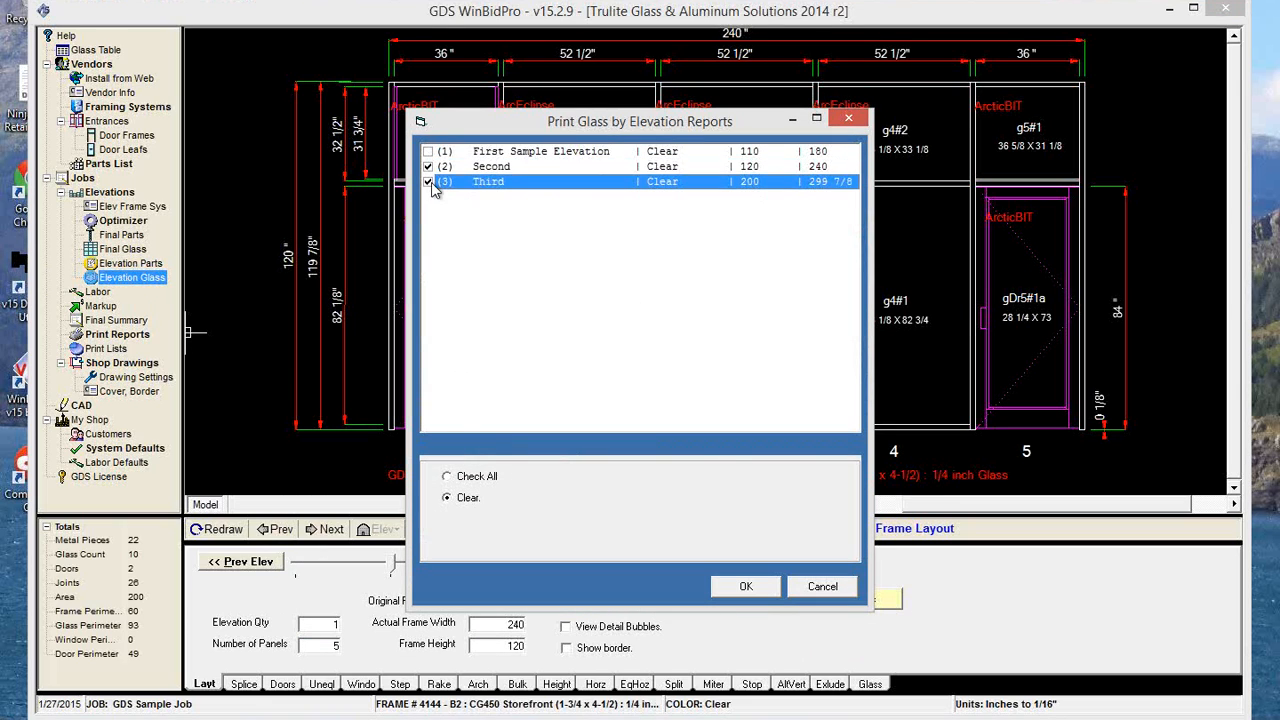
pyautogui.click(744, 587)
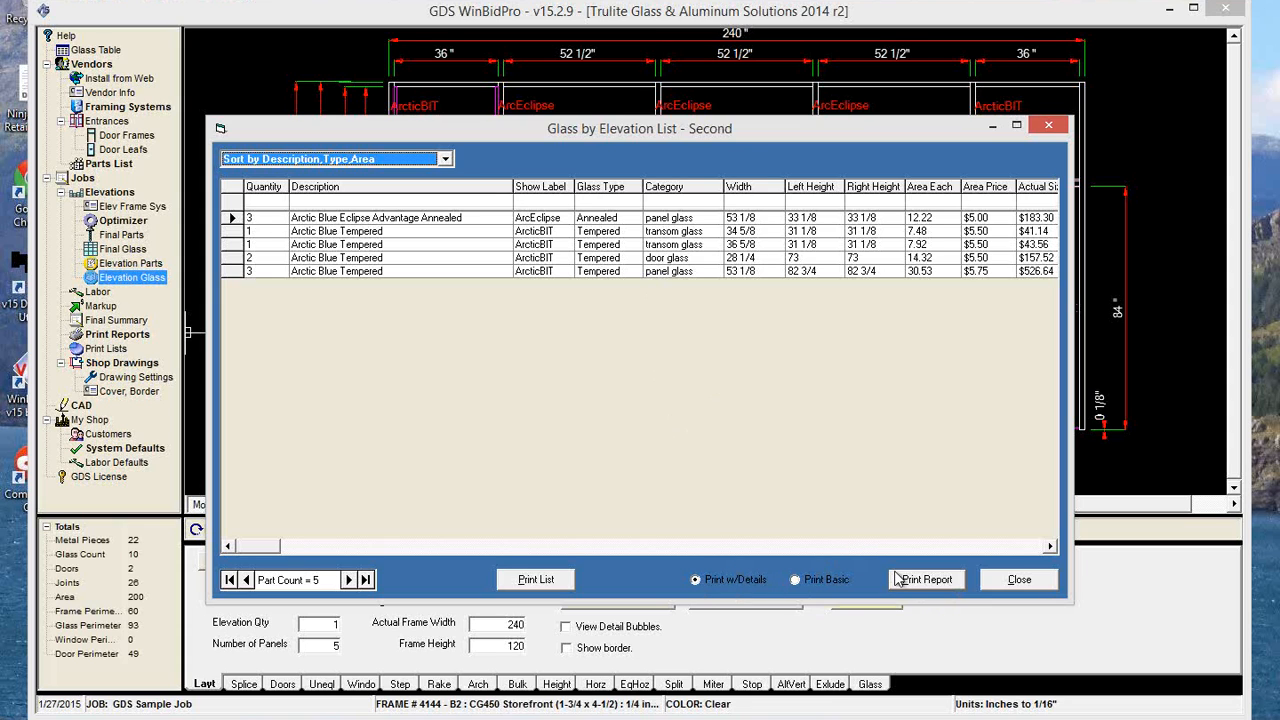
# Preview the Second elevation's glass report with details and in the basic version, closing each preview.
pyautogui.click(927, 579)
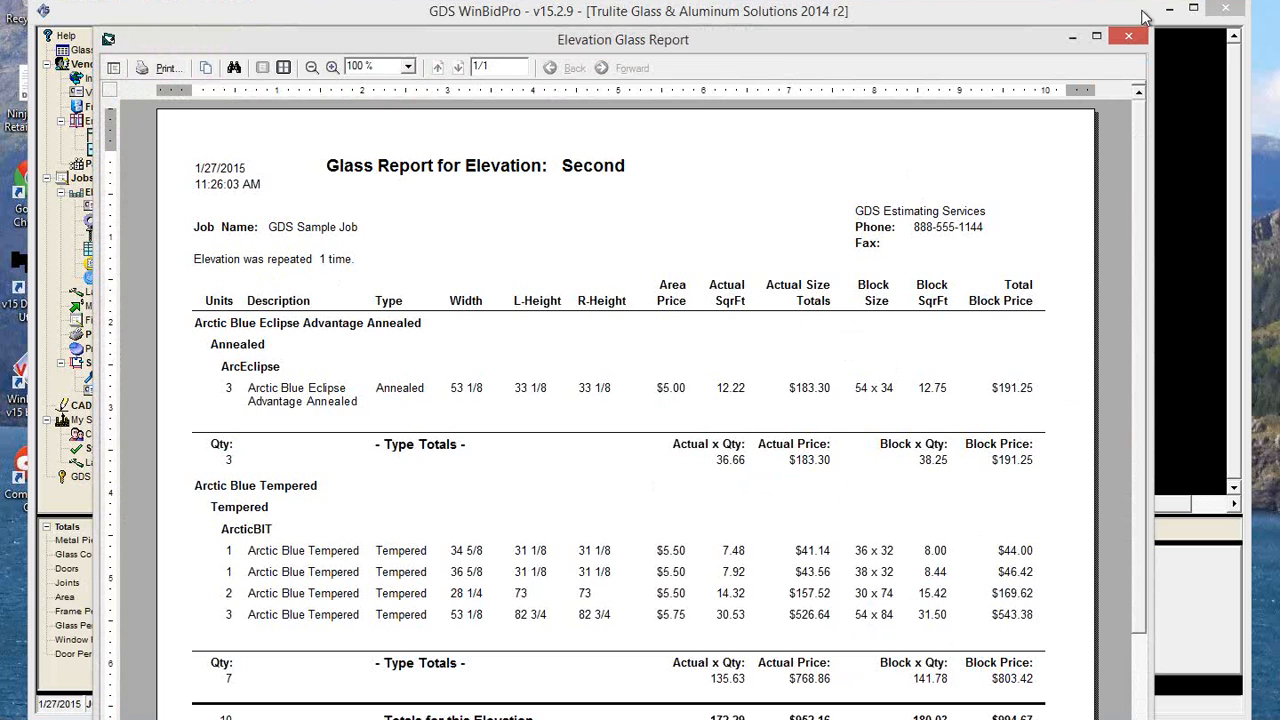
pyautogui.click(1132, 39)
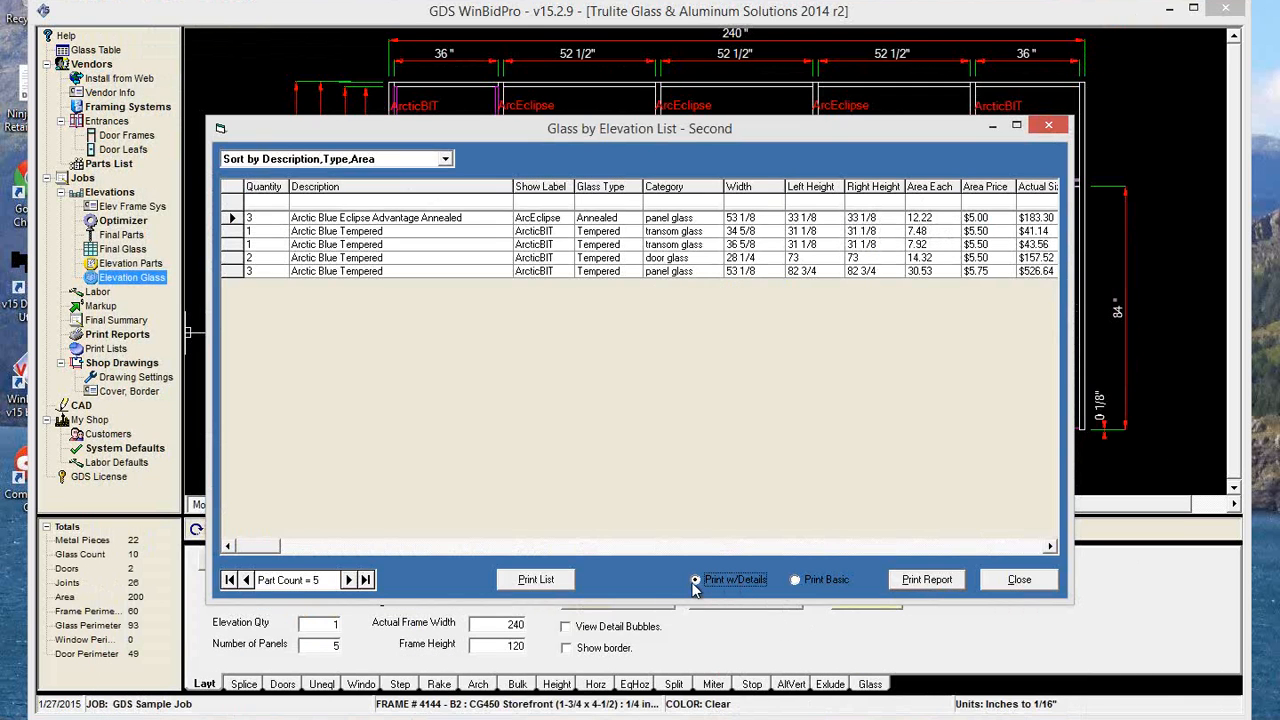
pyautogui.click(798, 579)
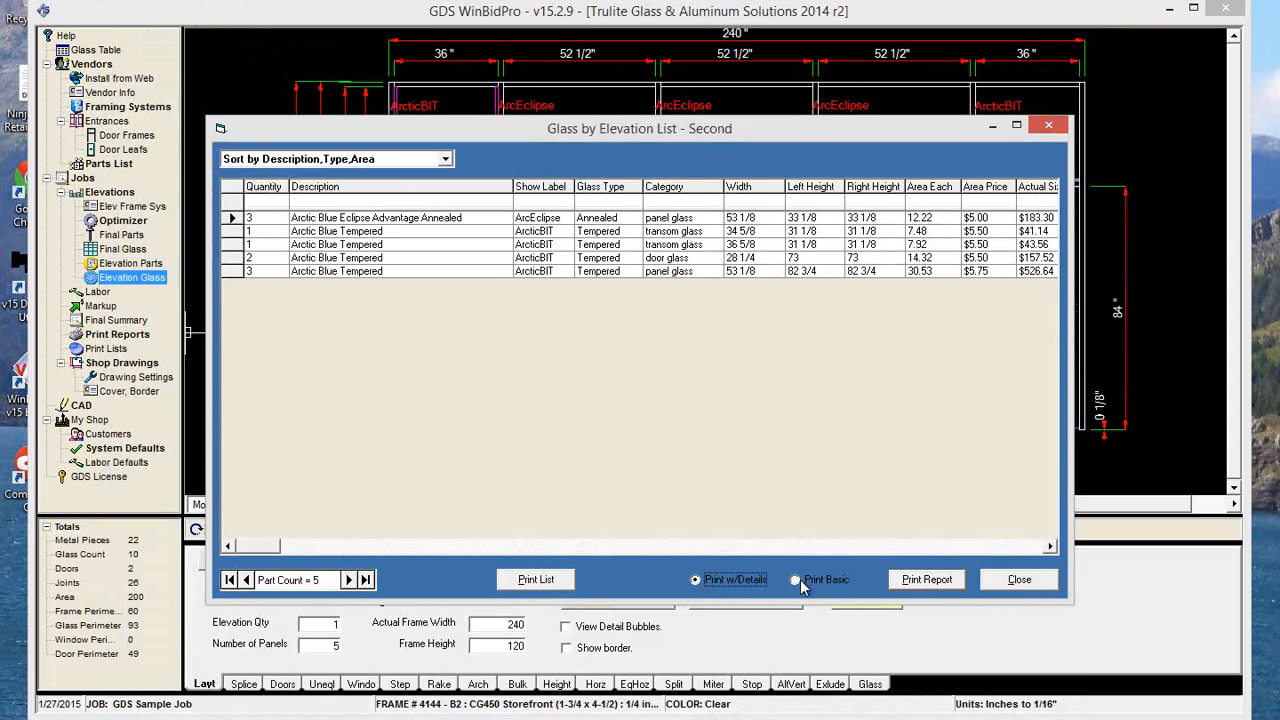
pyautogui.click(926, 581)
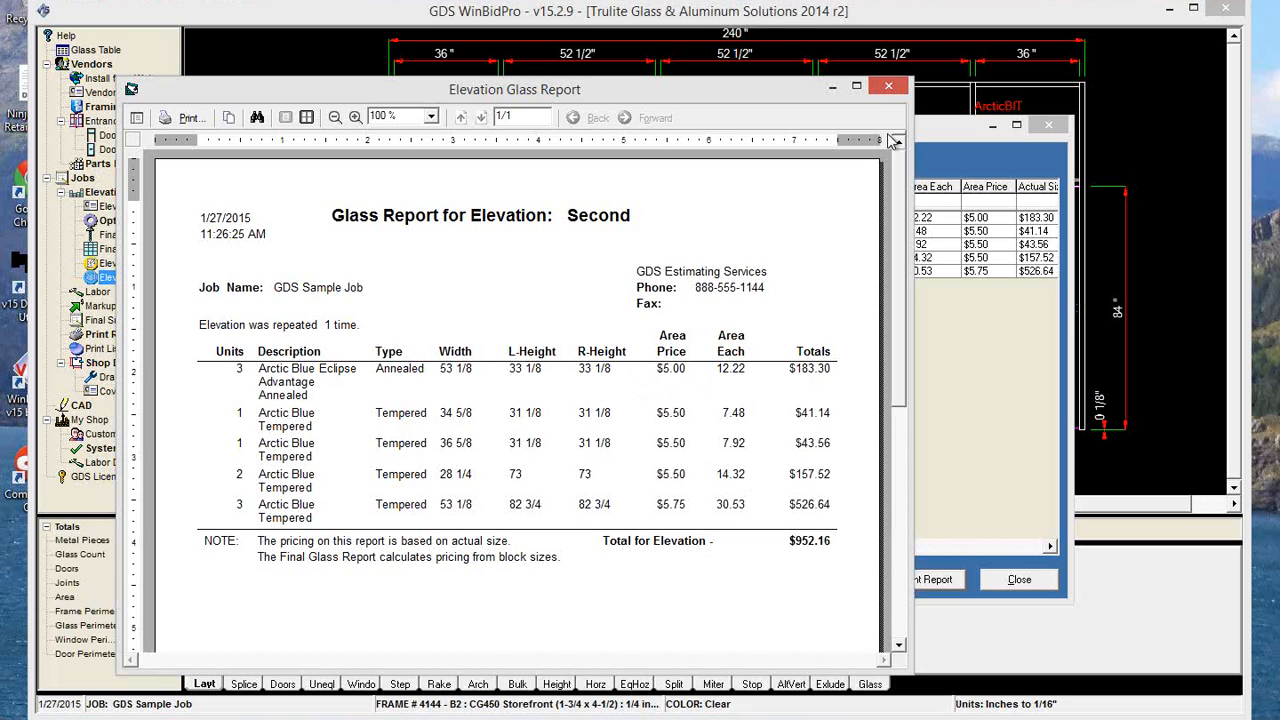
pyautogui.click(889, 87)
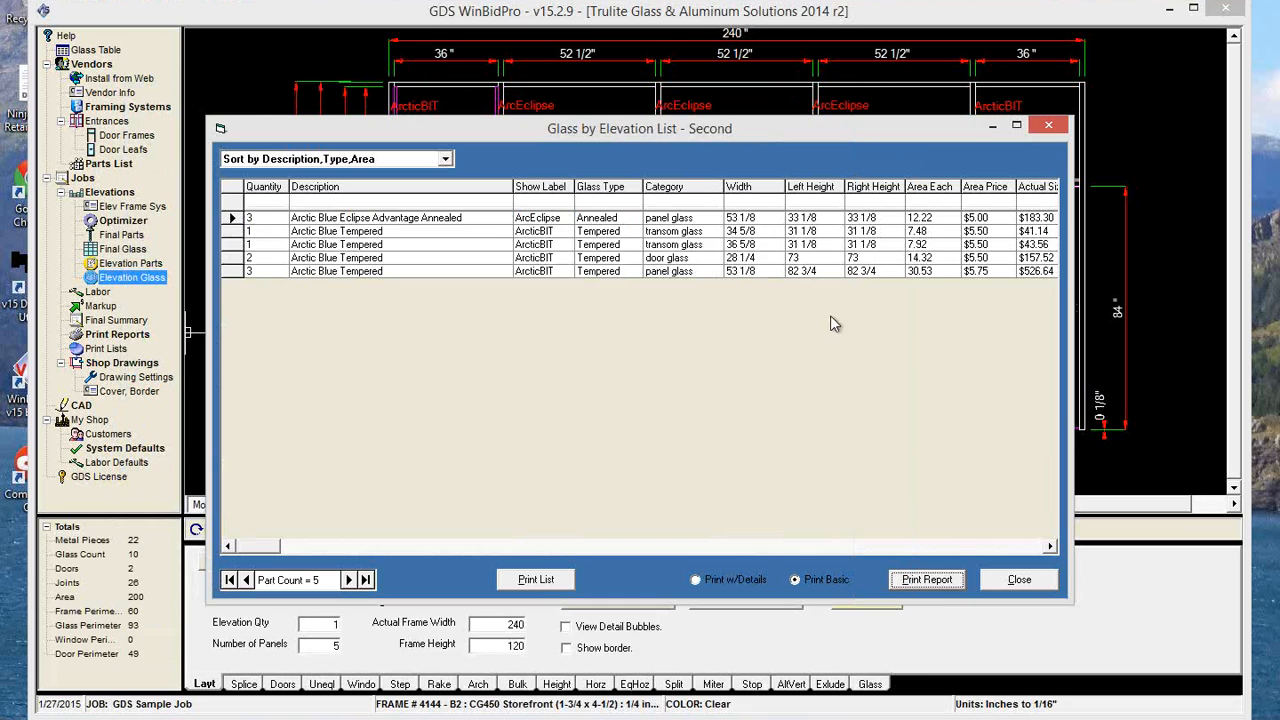
# Switch back to the report with details, preview it again for the Second elevation, and close the preview and its glass list.
pyautogui.click(713, 582)
pyautogui.click(927, 580)
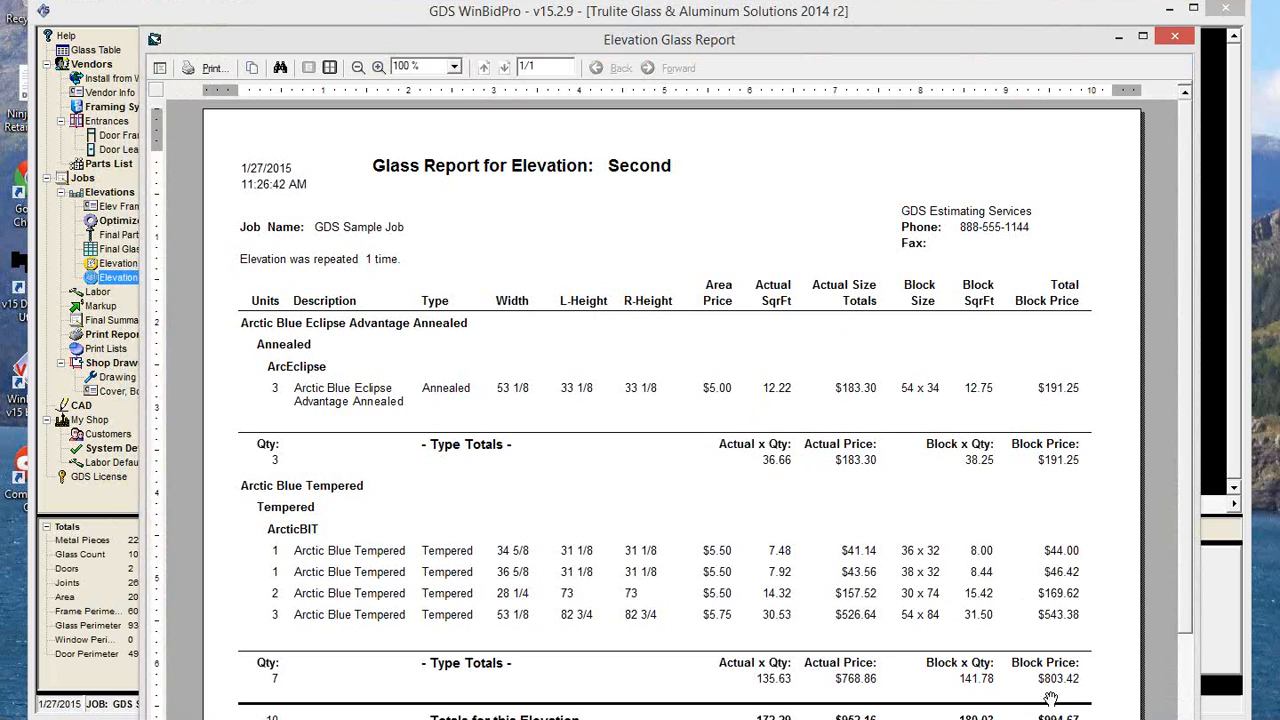
pyautogui.click(1176, 40)
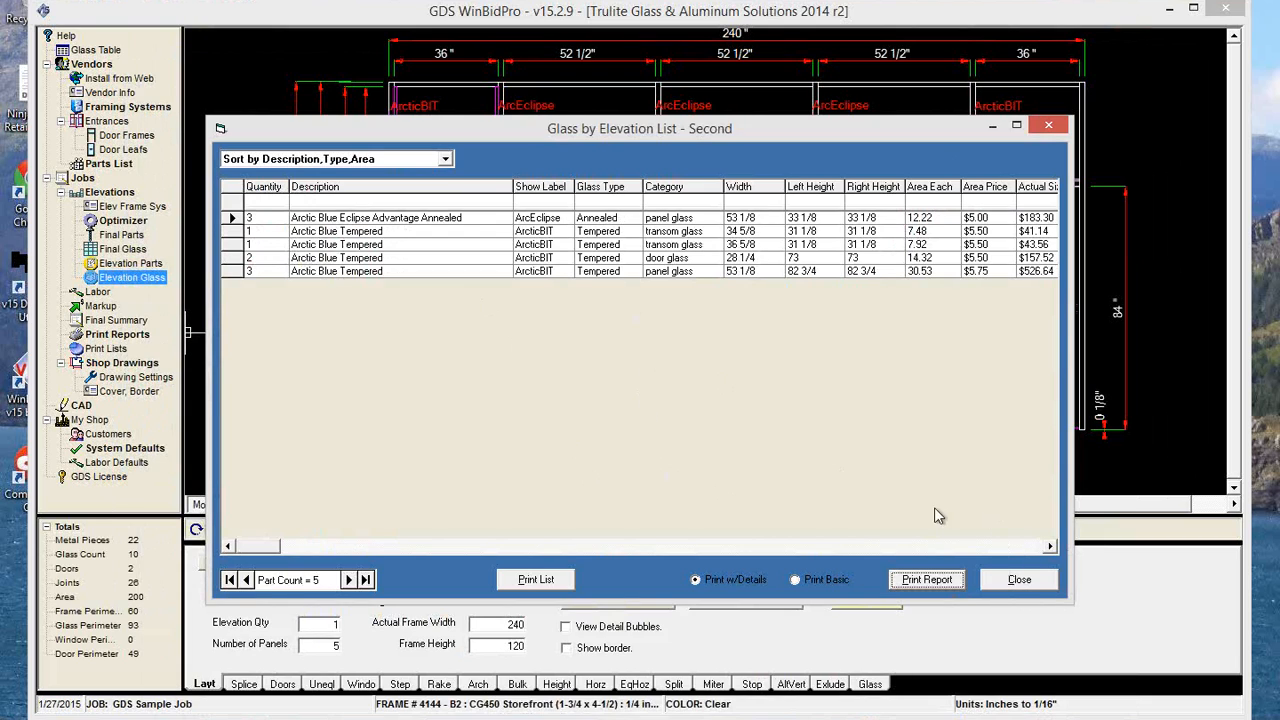
pyautogui.click(1022, 592)
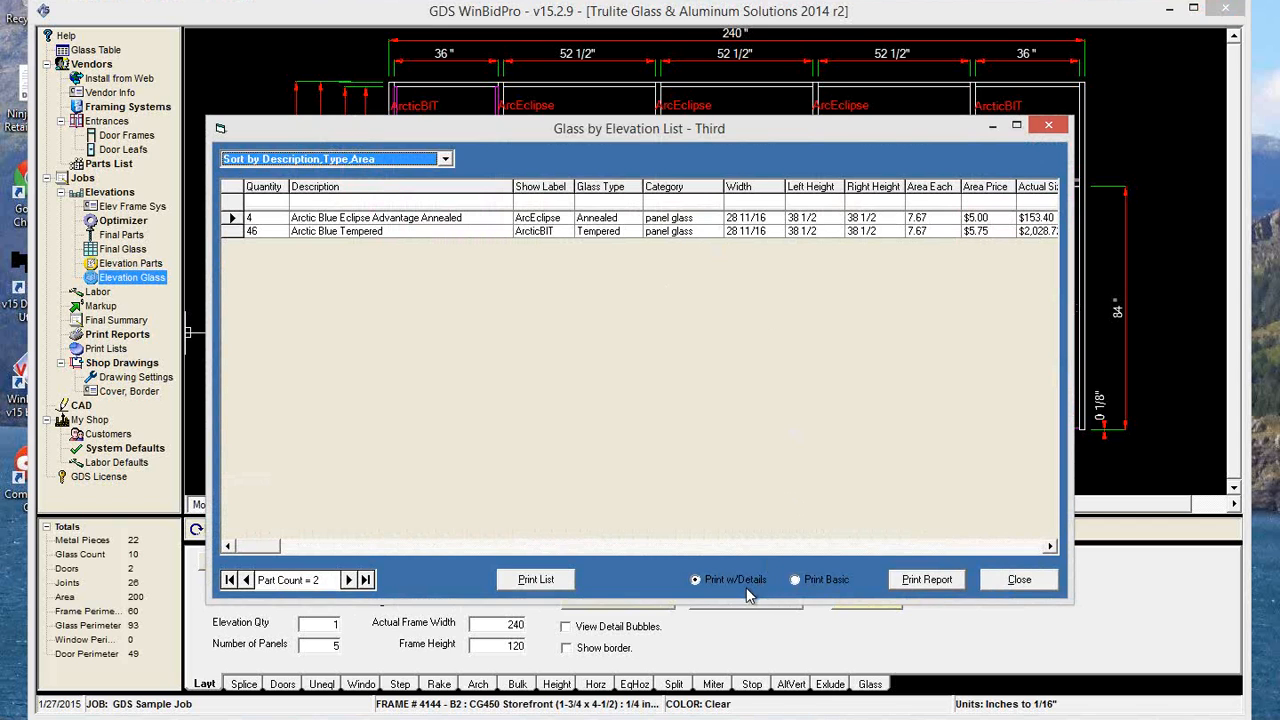
# Preview the Third elevation's glass report with details, then close the preview and its glass list.
pyautogui.click(927, 580)
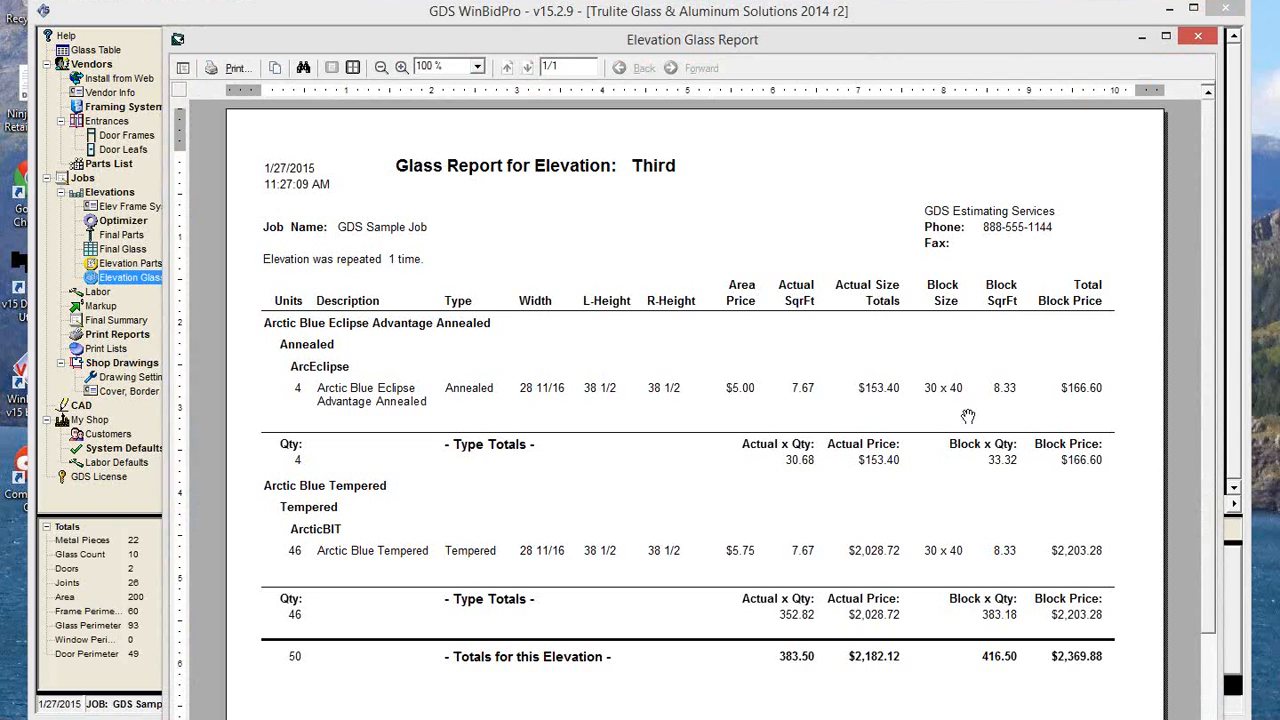
pyautogui.click(1200, 37)
pyautogui.click(1020, 580)
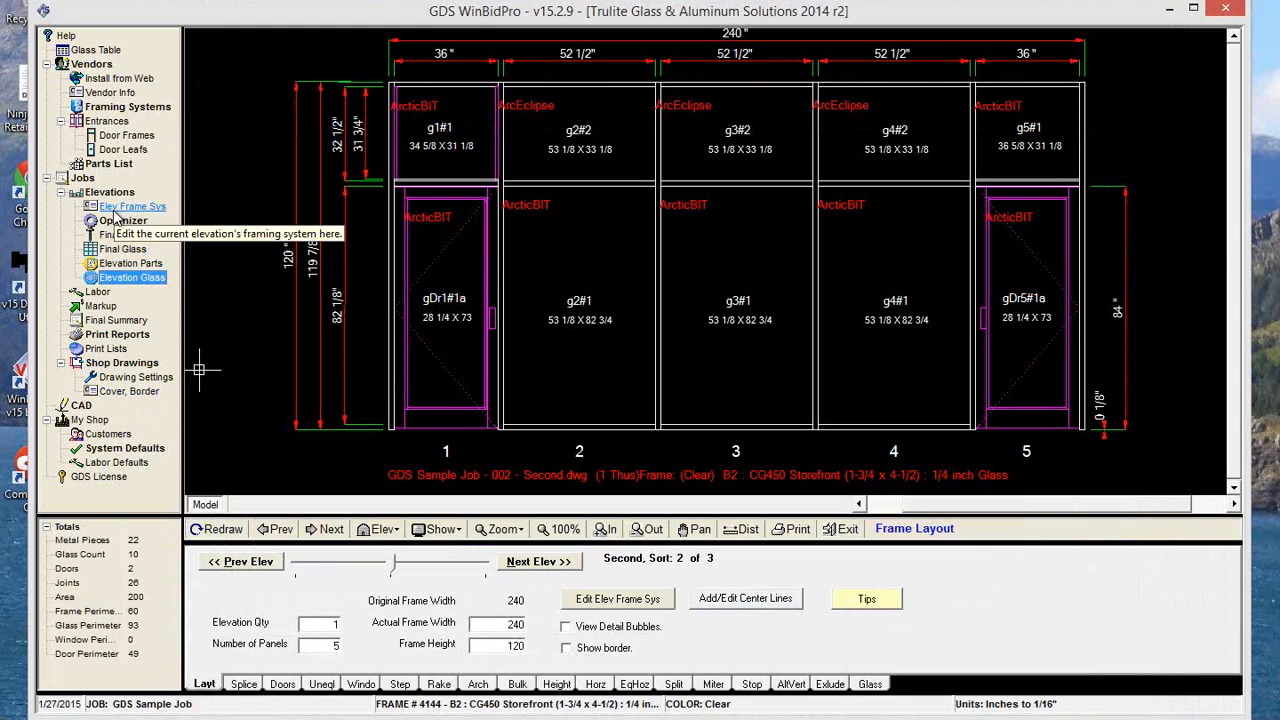
# In Print Reports, set Markup to Neither, switch Glass per Elevation to Preview and back to Neither, and close the dialog.
pyautogui.click(121, 336)
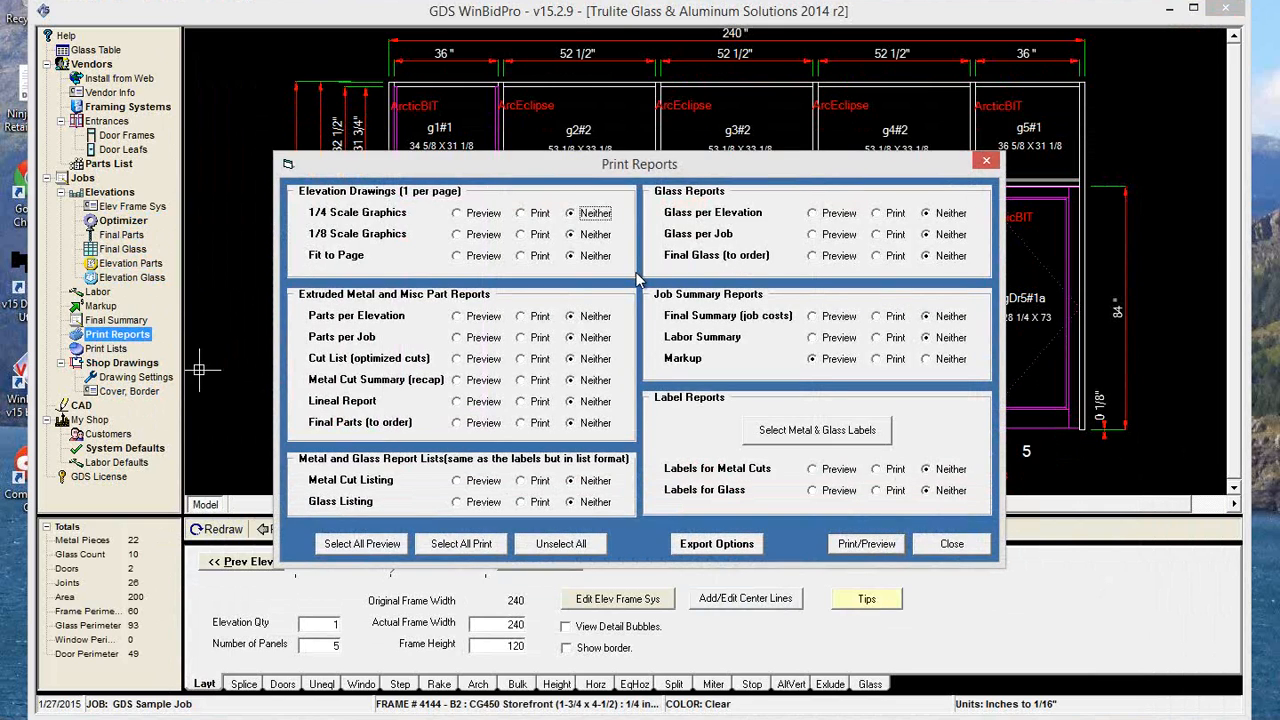
pyautogui.click(928, 360)
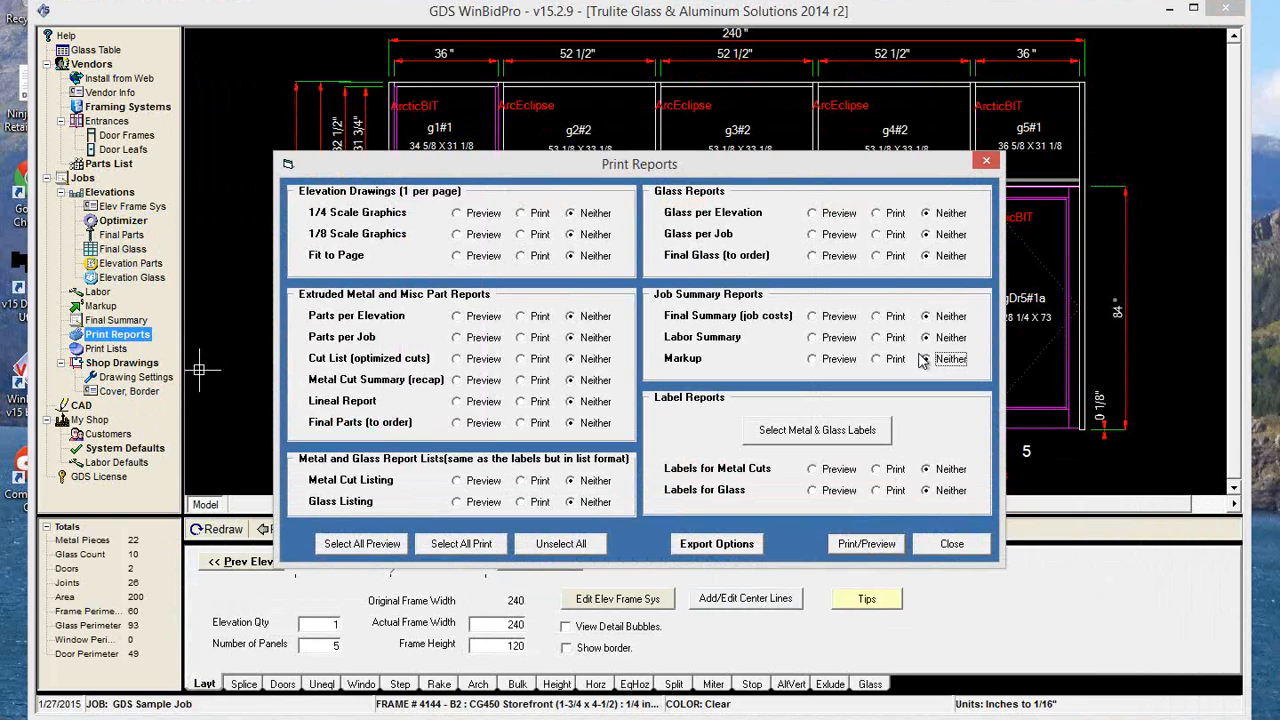
pyautogui.click(814, 217)
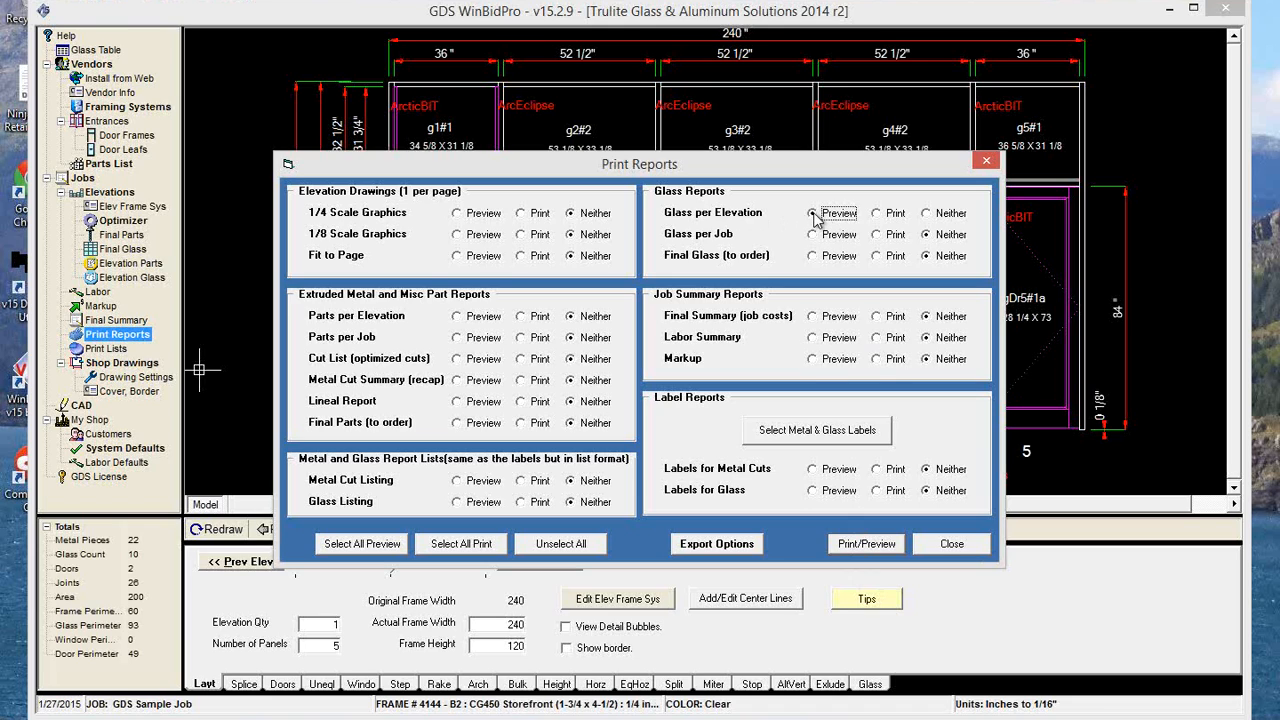
pyautogui.click(926, 214)
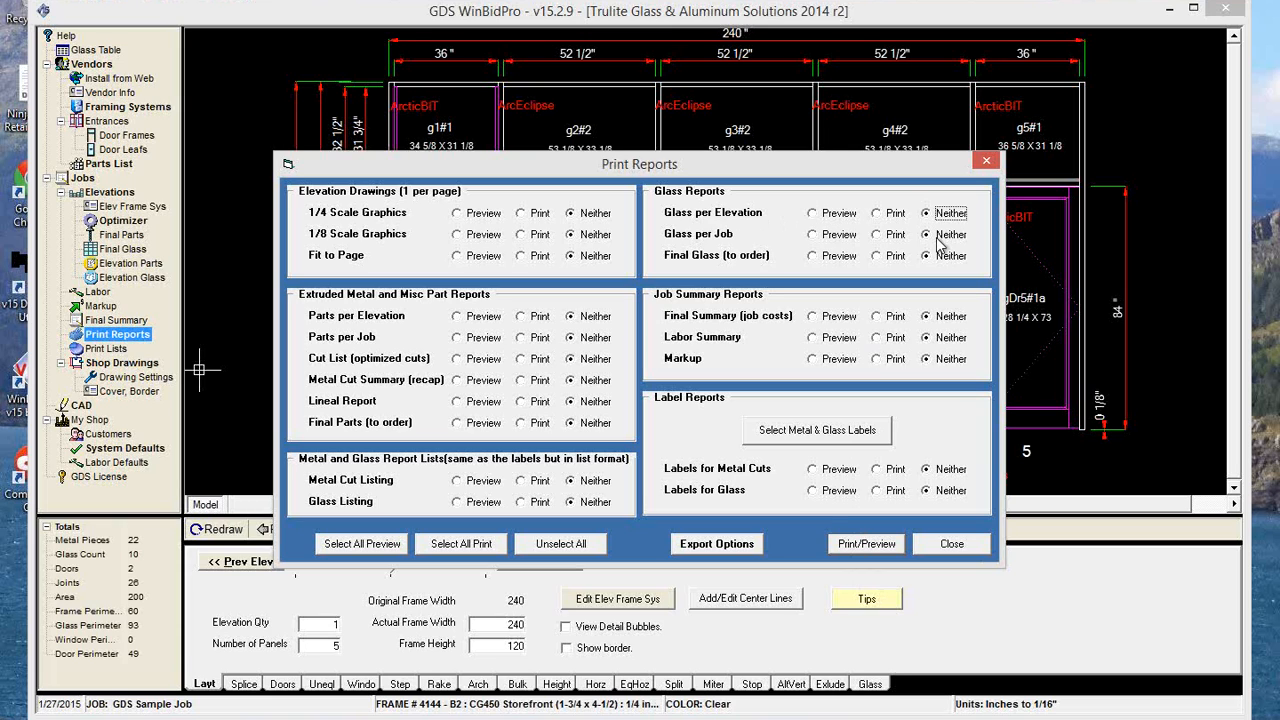
pyautogui.click(942, 545)
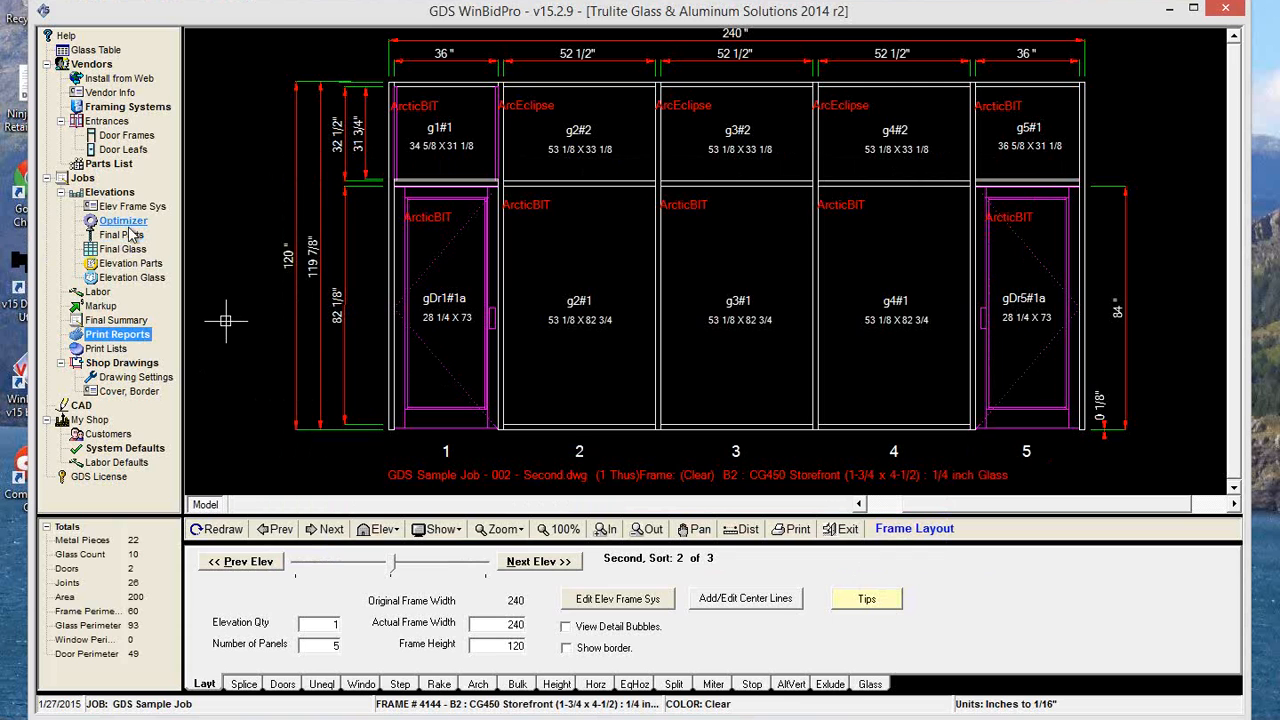
# Turn on Print Without Prices in the final glass order, close it, and reopen it to check the print options.
pyautogui.click(132, 250)
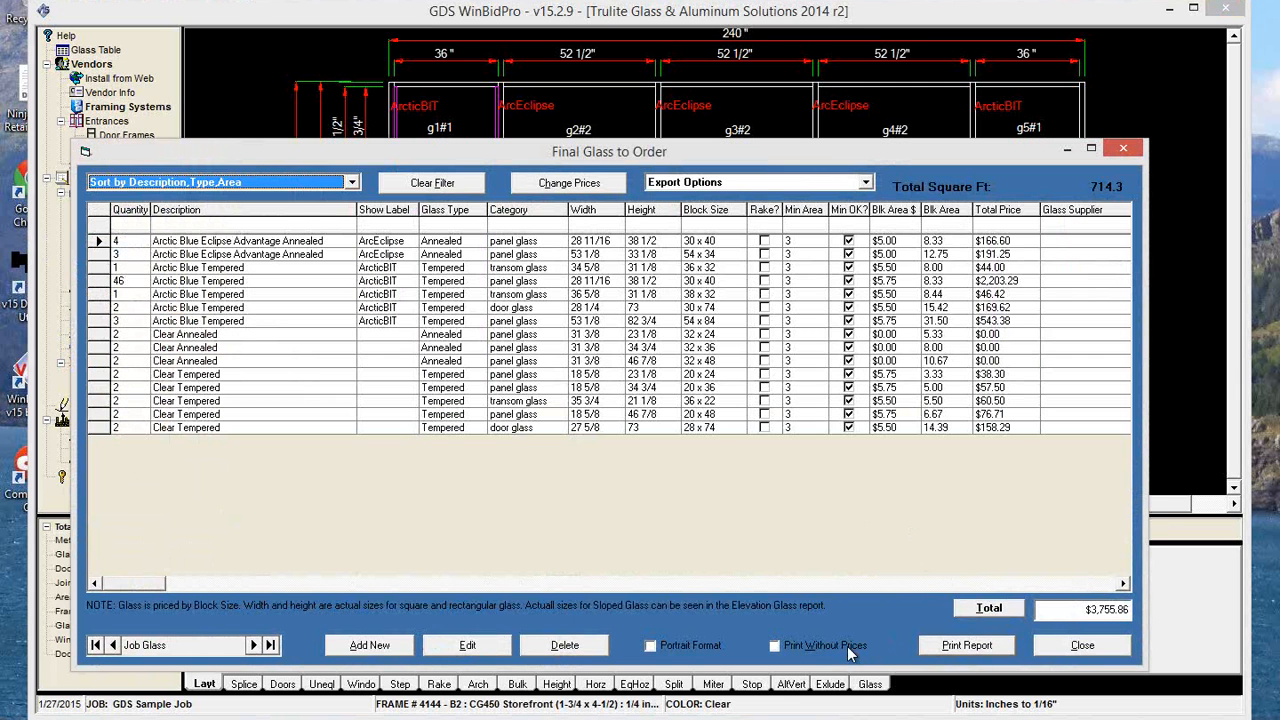
pyautogui.click(847, 646)
pyautogui.click(1063, 647)
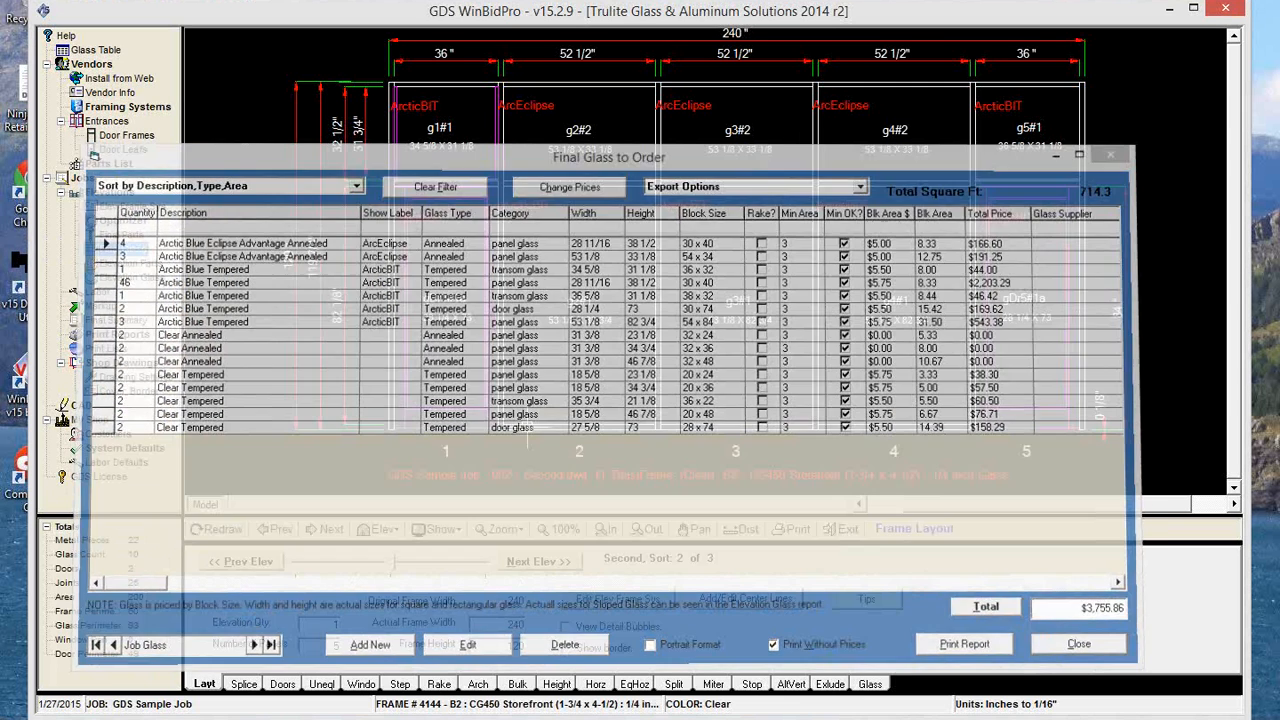
pyautogui.click(124, 256)
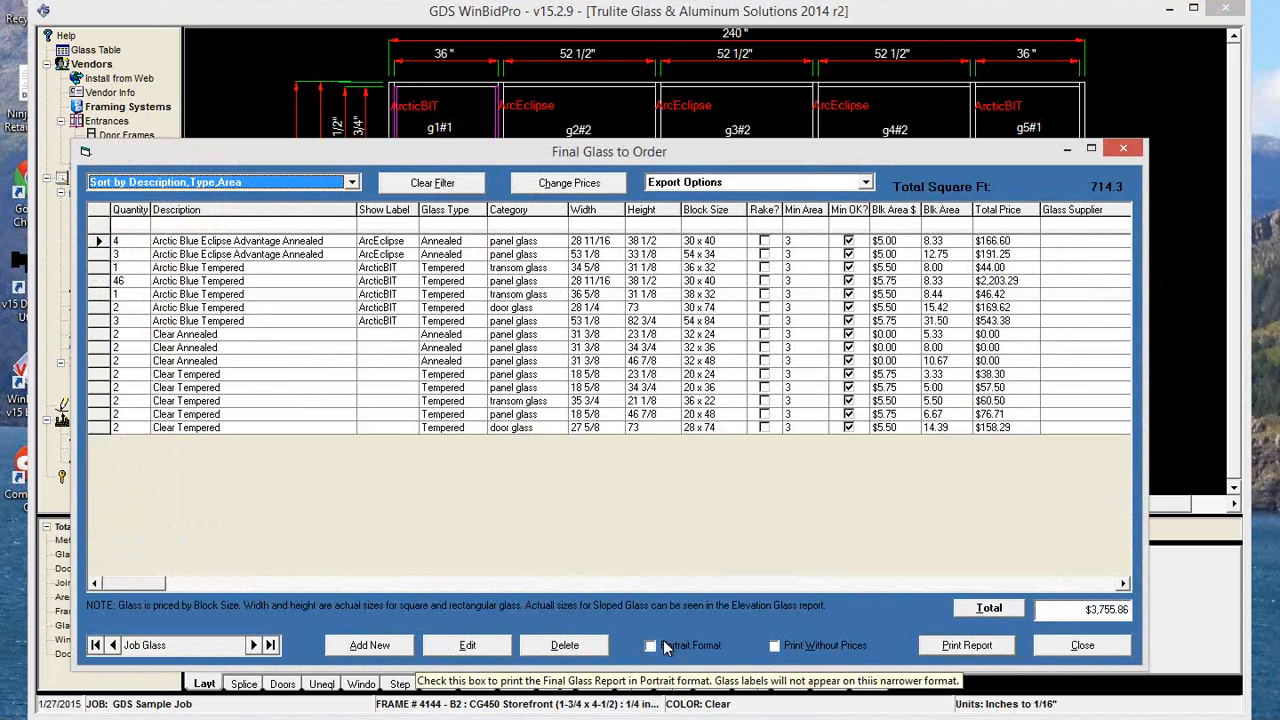
pyautogui.click(1096, 650)
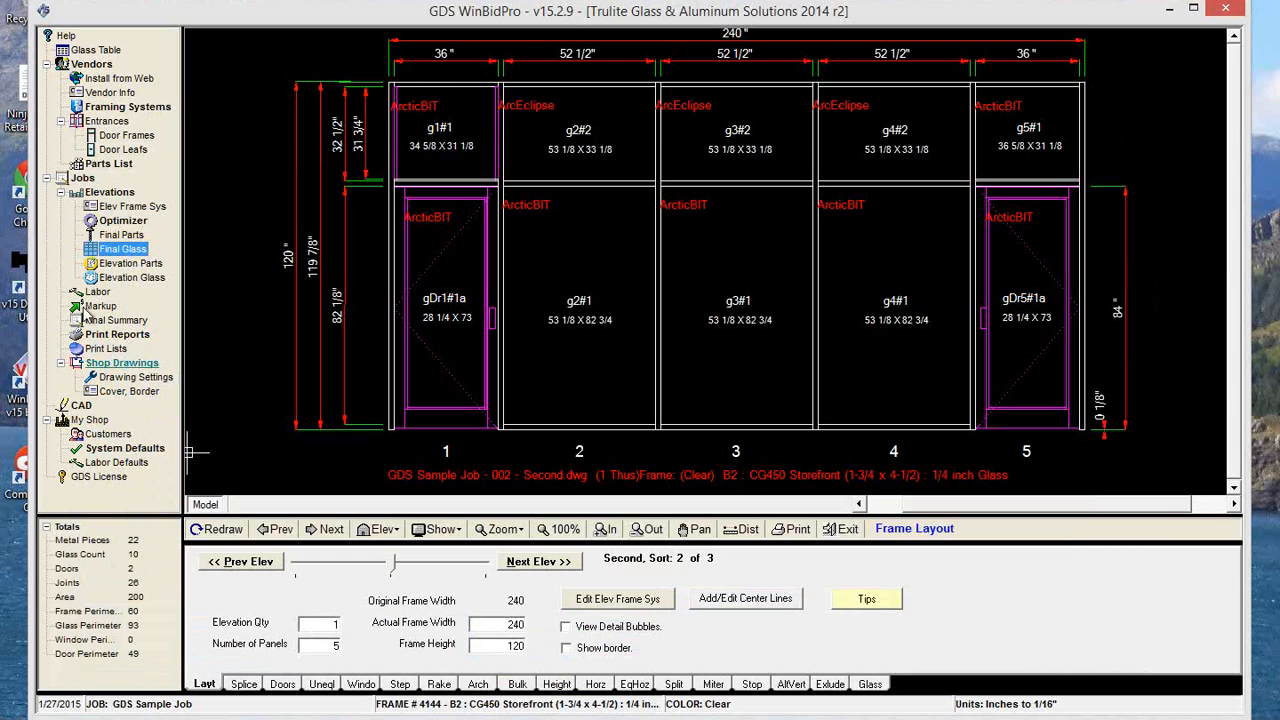
# Open the Glass per Job list from Print Reports in preview mode and group the glass by elevation.
pyautogui.click(137, 338)
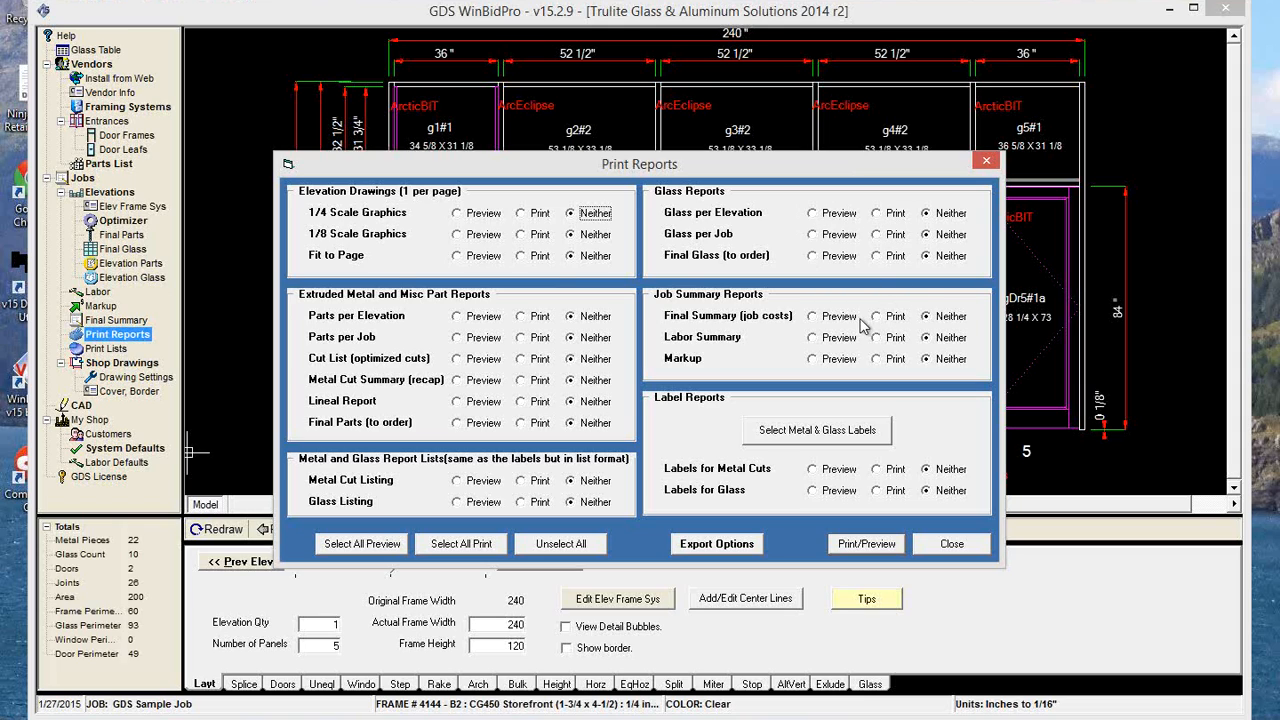
pyautogui.click(812, 236)
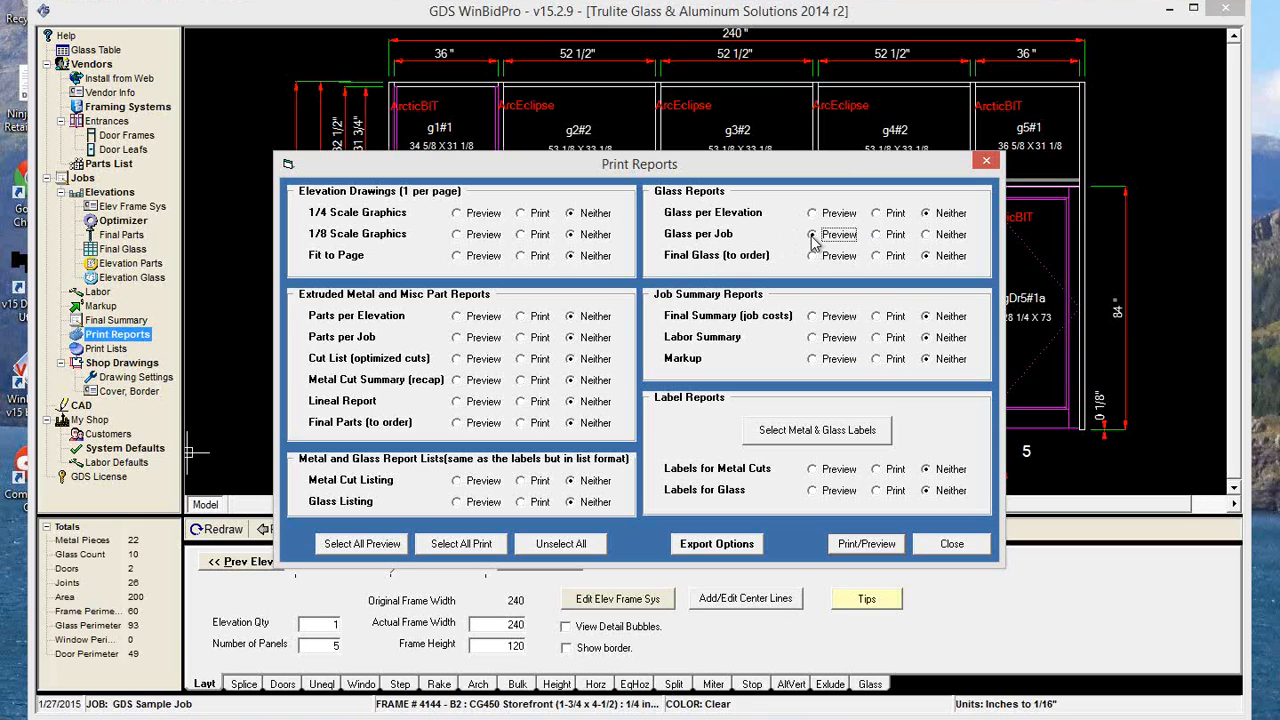
pyautogui.click(862, 550)
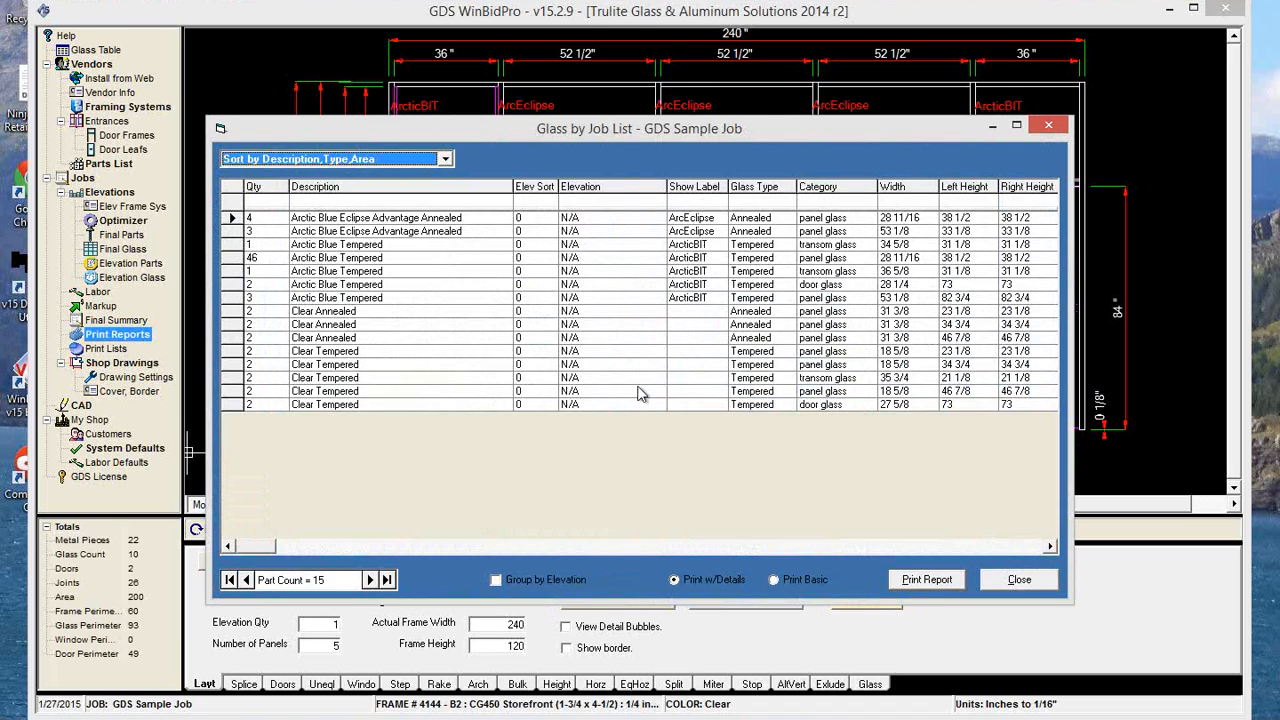
pyautogui.click(497, 582)
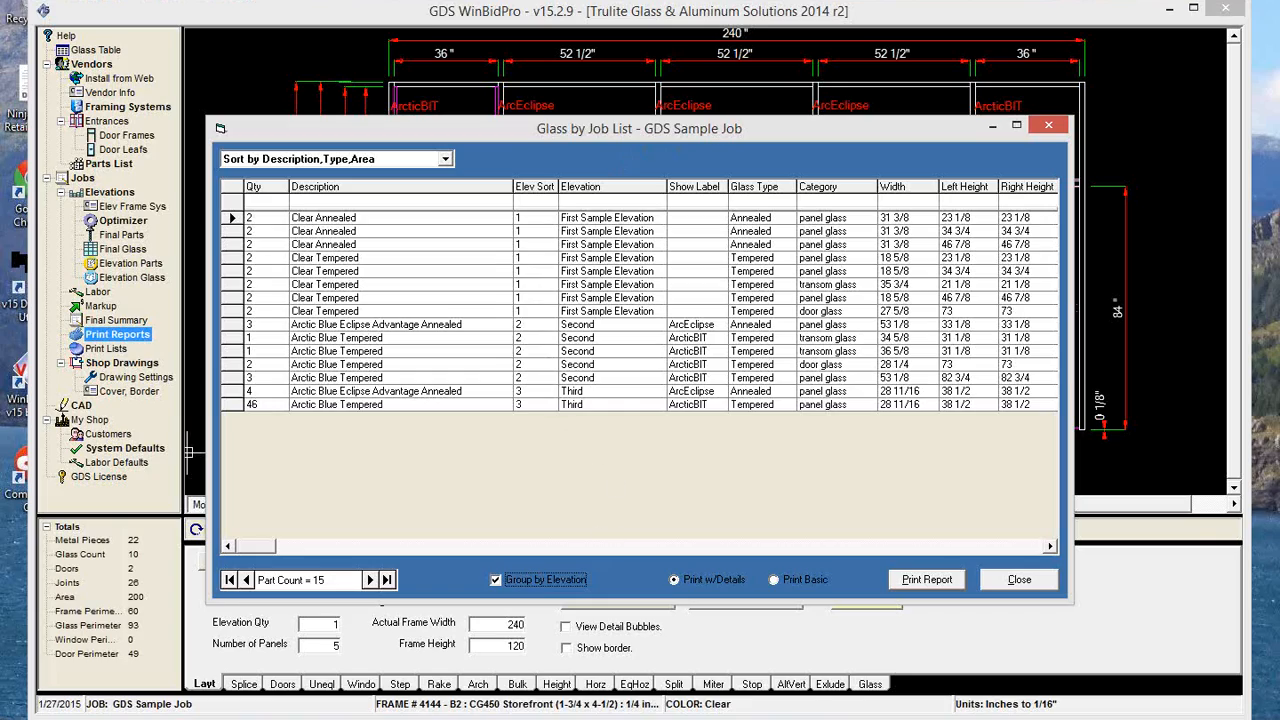
pyautogui.moveTo(720, 130); pyautogui.dragTo(740, 107)
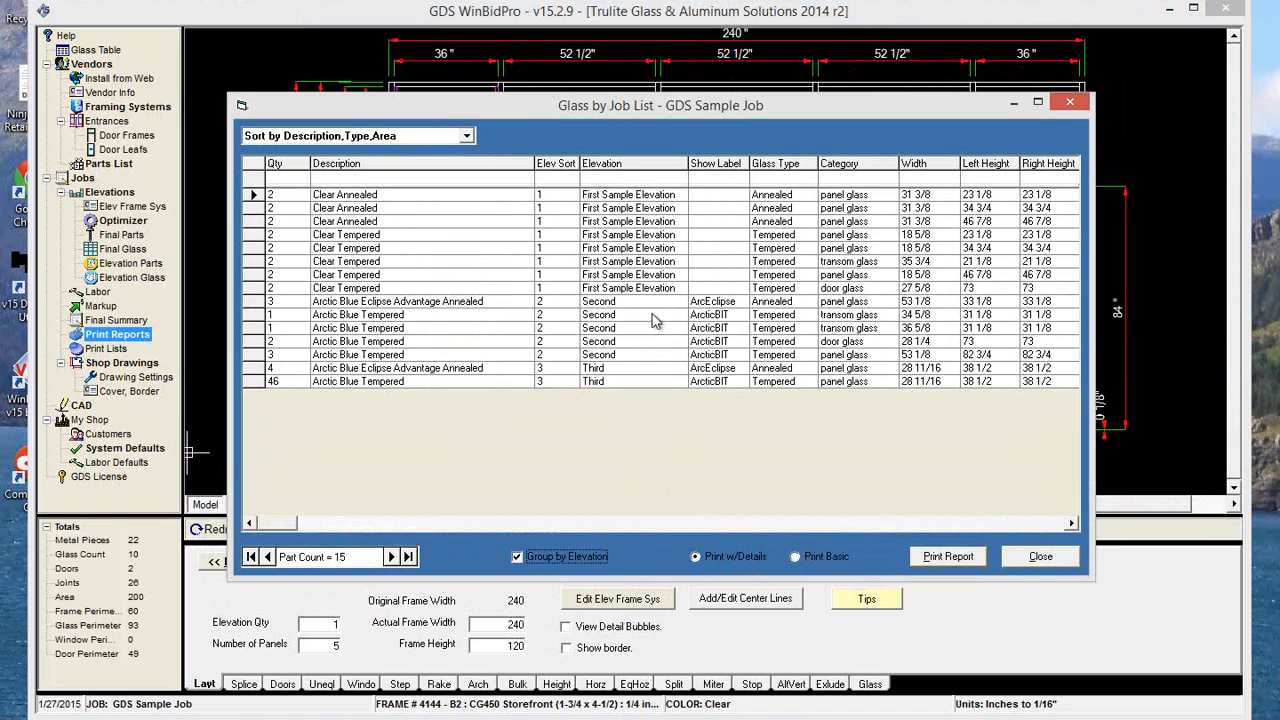
# Preview the detailed glass report for the job grouped by elevation, review its first two pages, and return to page 1.
pyautogui.click(950, 560)
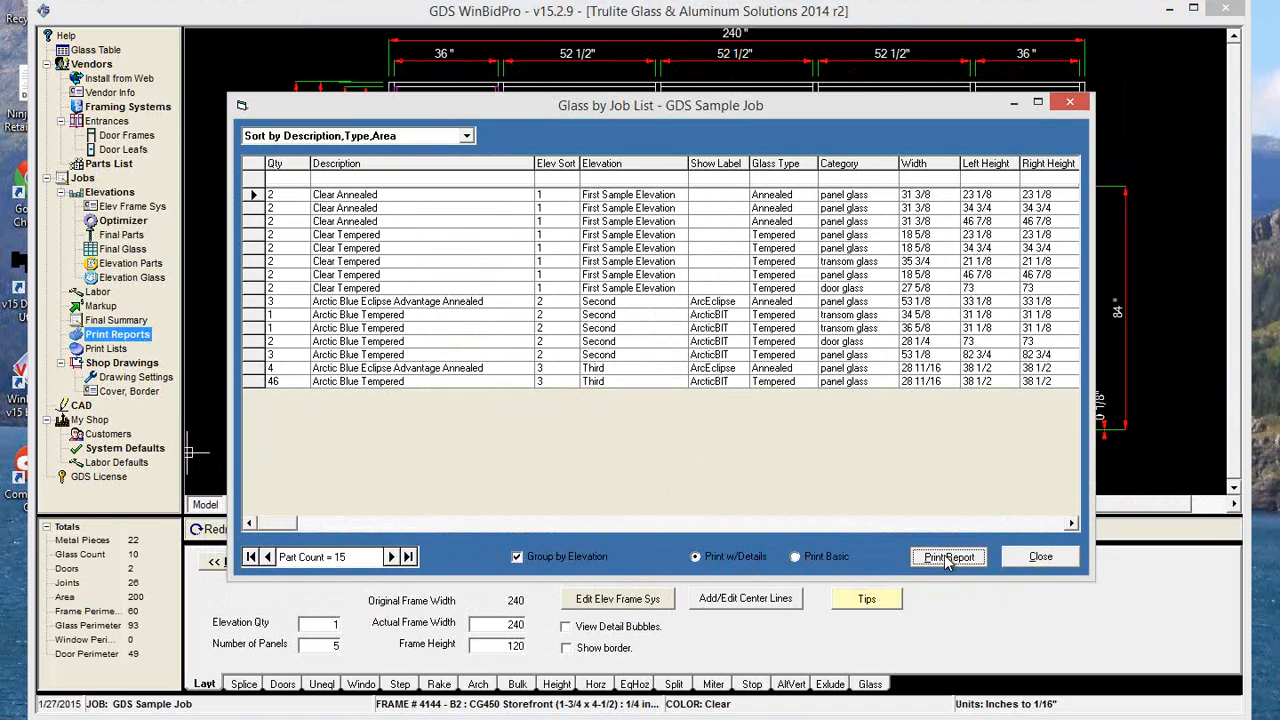
pyautogui.click(950, 558)
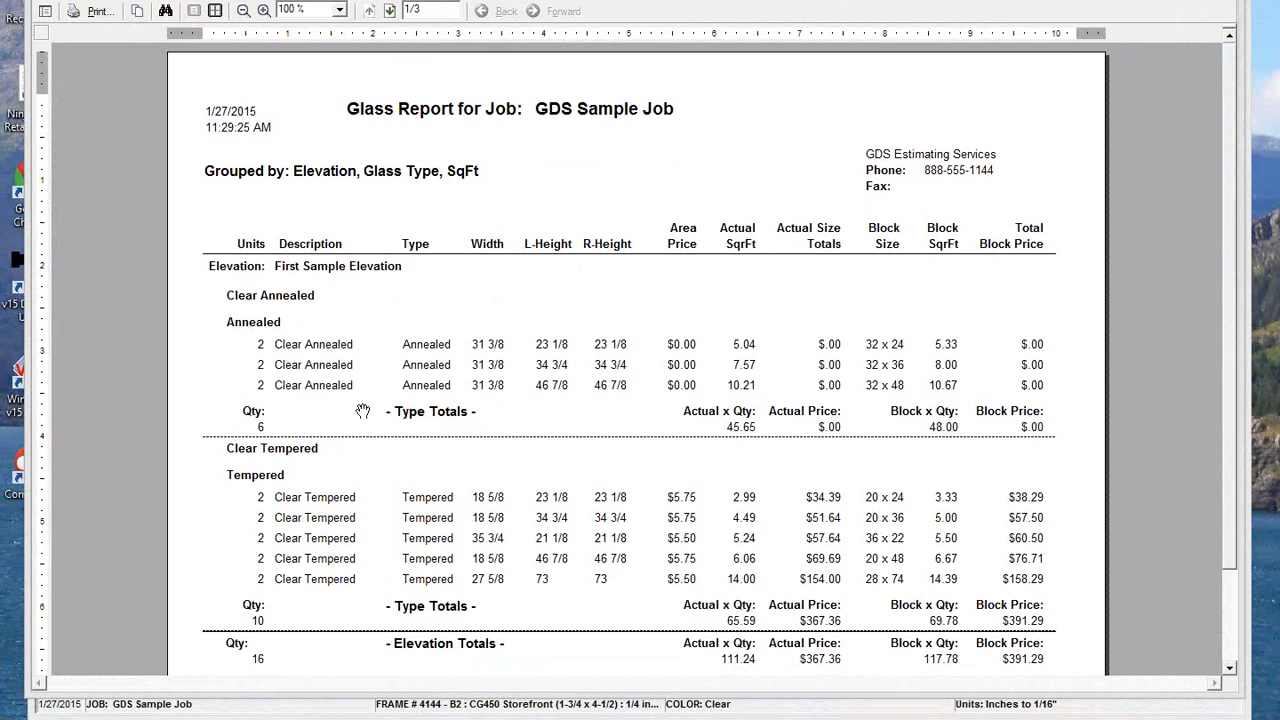
pyautogui.scroll(-3, 380, 441)
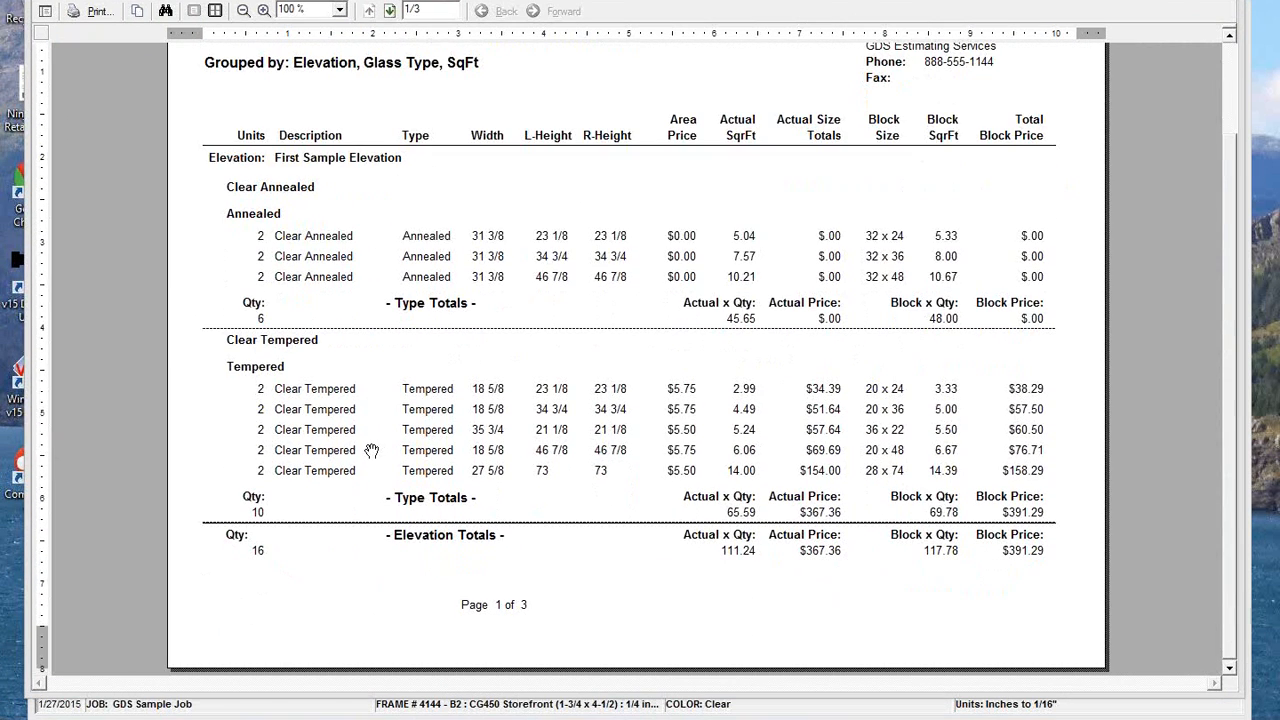
pyautogui.click(390, 10)
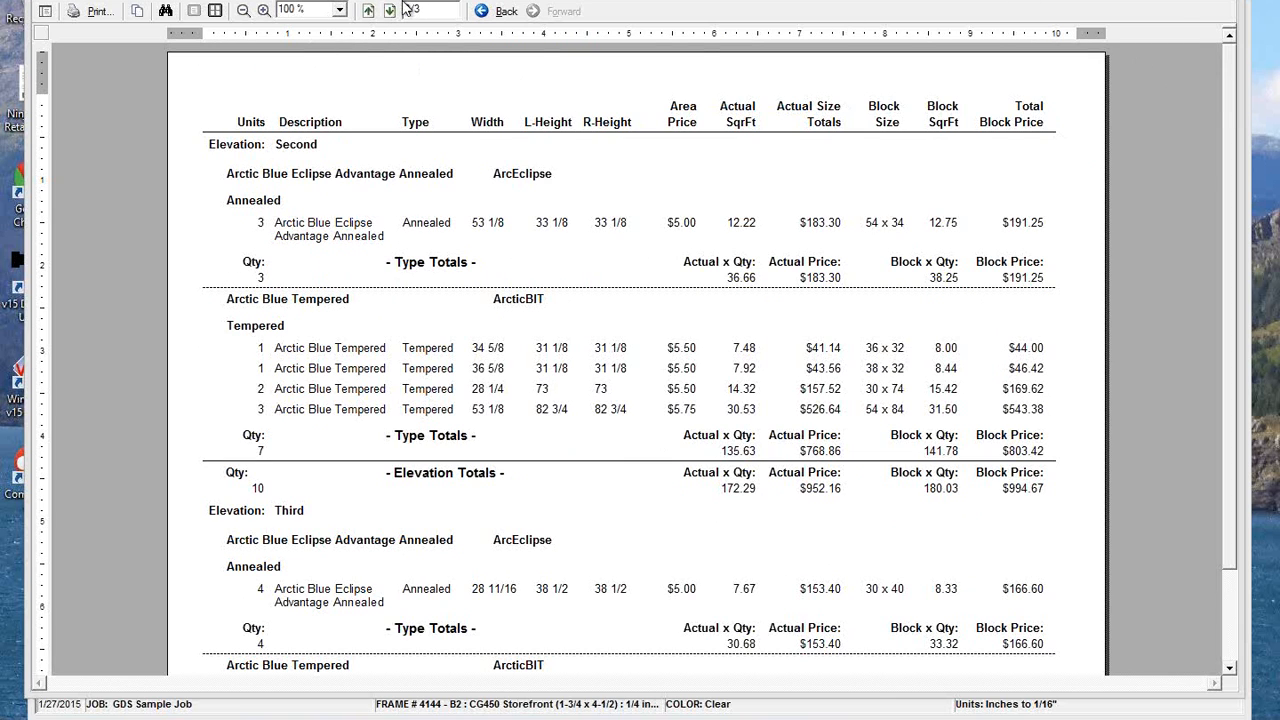
pyautogui.click(368, 11)
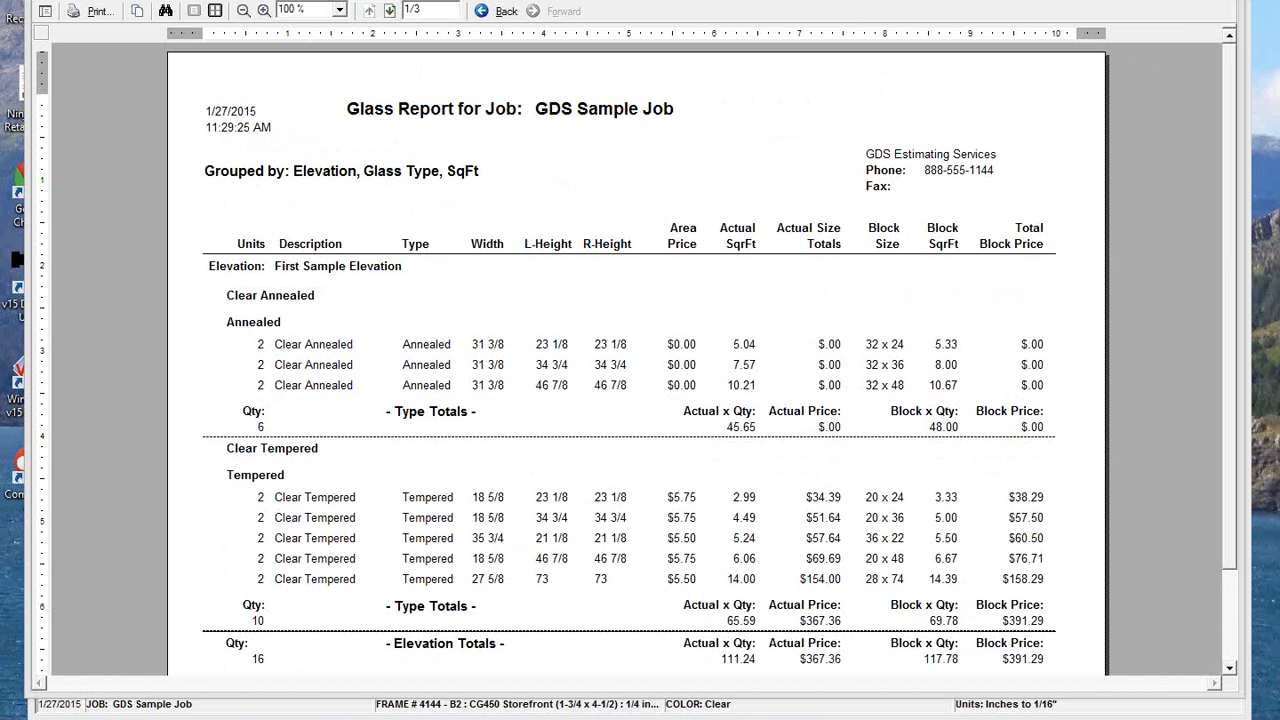
# Replace the detailed job glass report with a Print Basic preview, review both pages through the job totals, and close it.
pyautogui.click(1224, 1)
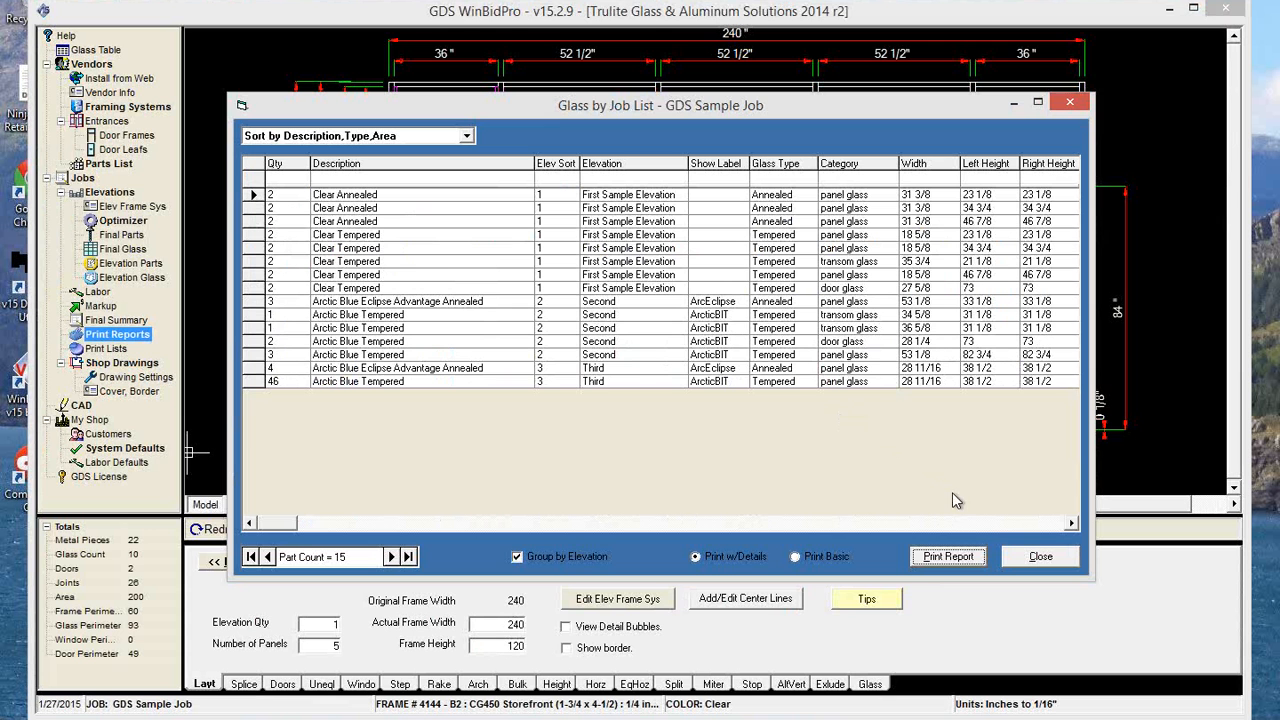
pyautogui.click(805, 562)
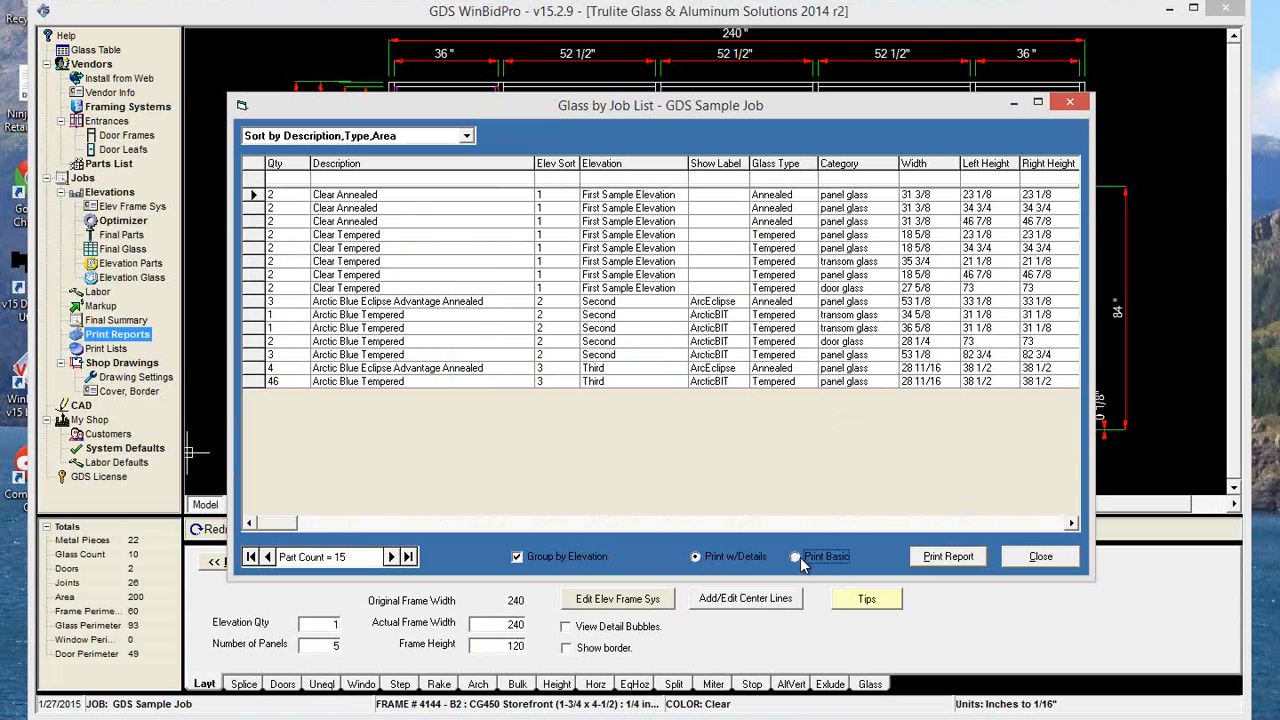
pyautogui.click(948, 556)
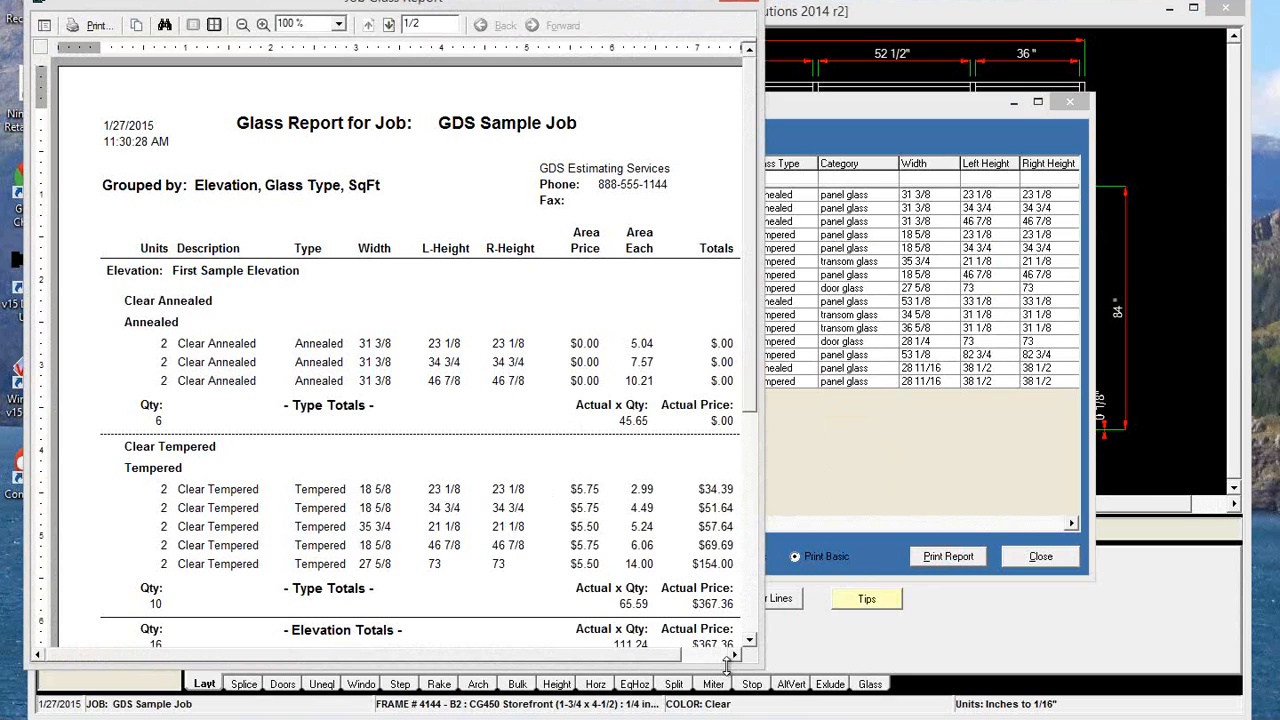
pyautogui.moveTo(763, 580); pyautogui.dragTo(893, 580)
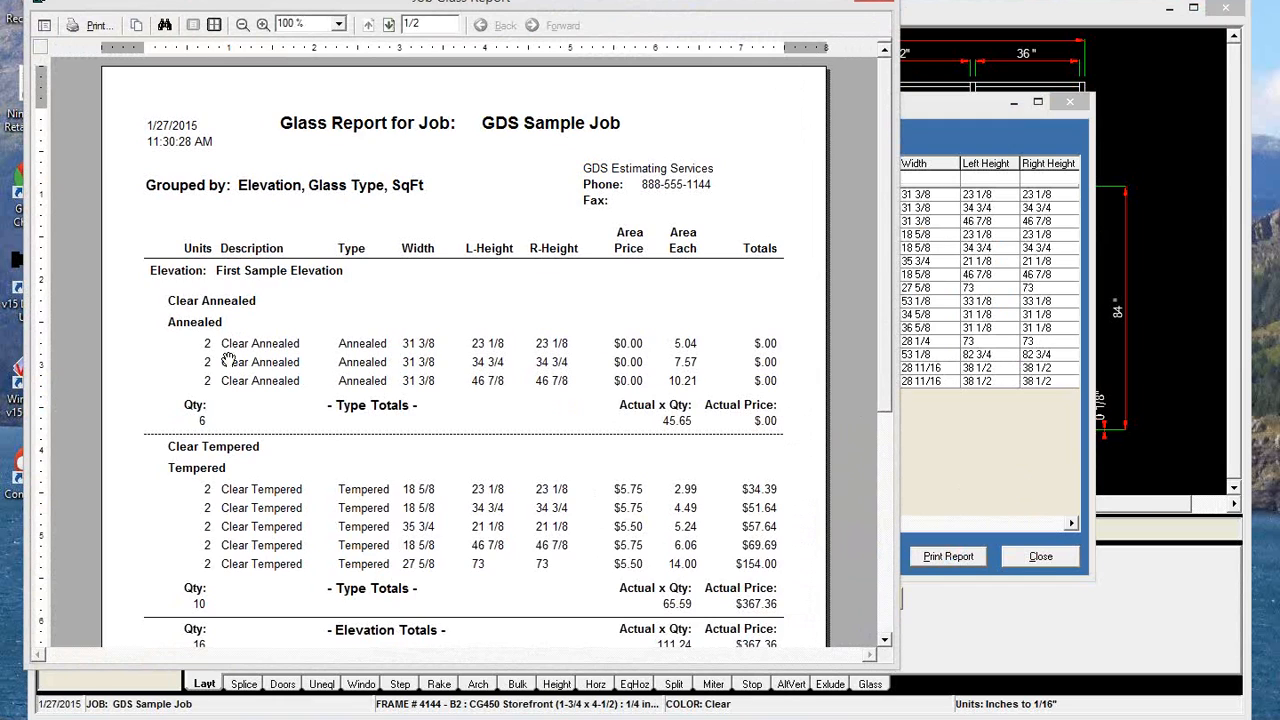
pyautogui.click(882, 605)
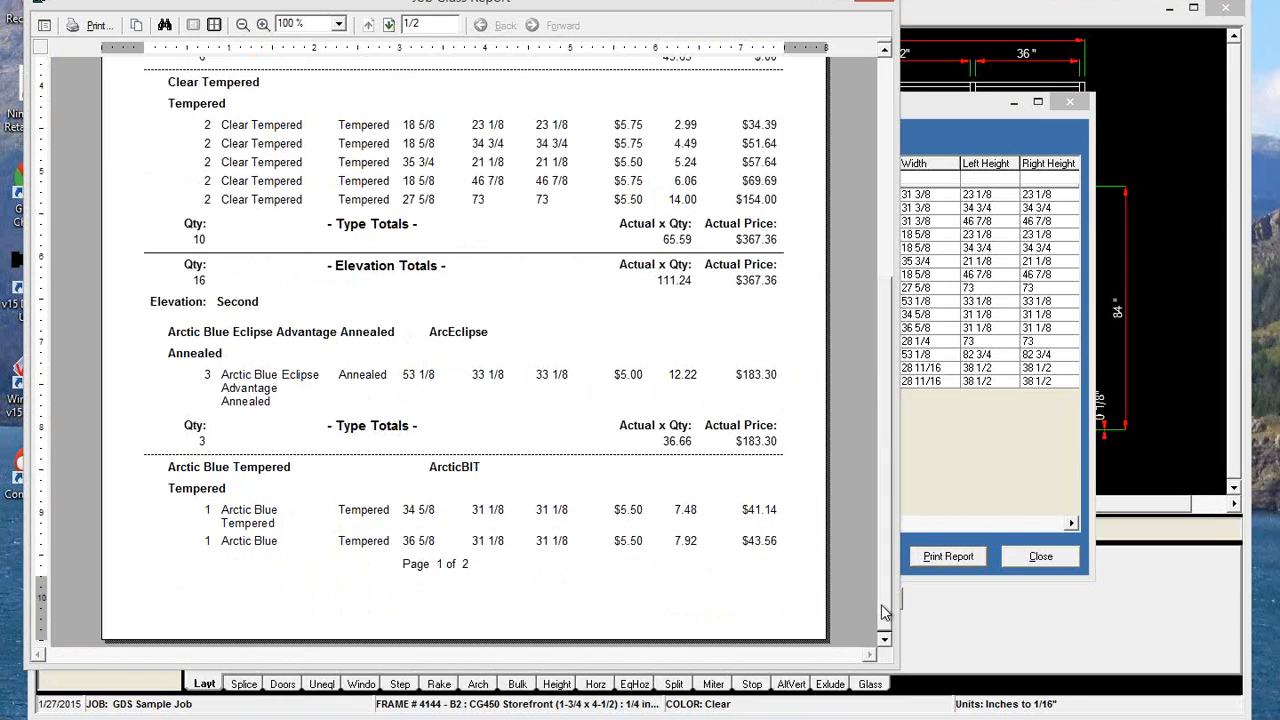
pyautogui.click(389, 24)
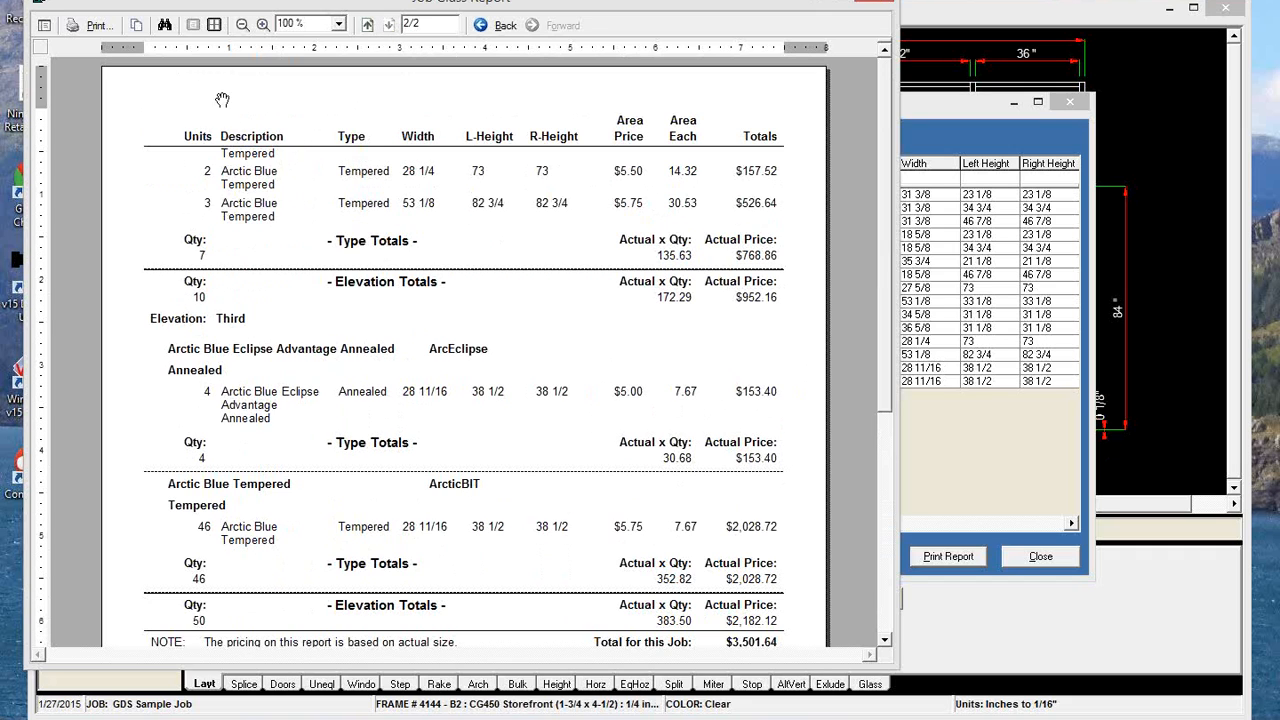
pyautogui.click(885, 605)
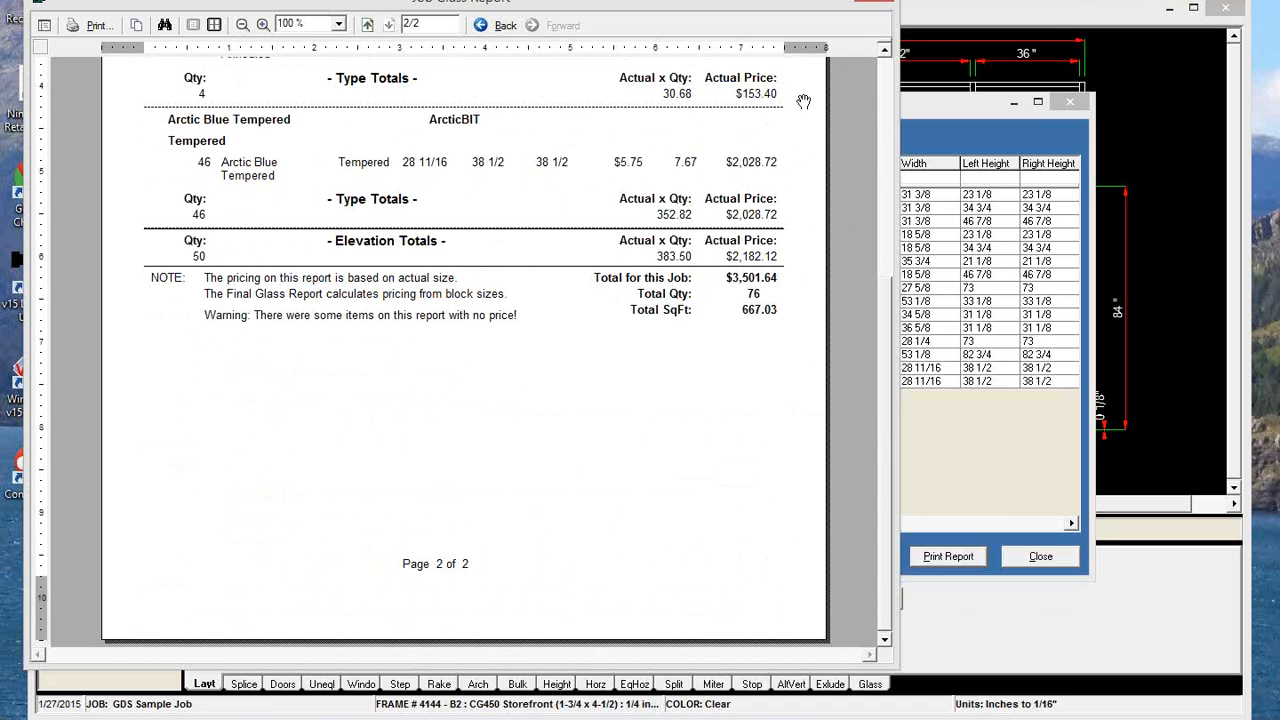
pyautogui.click(868, 3)
# Close the Glass by Job list, set Glass per Job to Neither, and close Print Reports.
pyautogui.click(1040, 556)
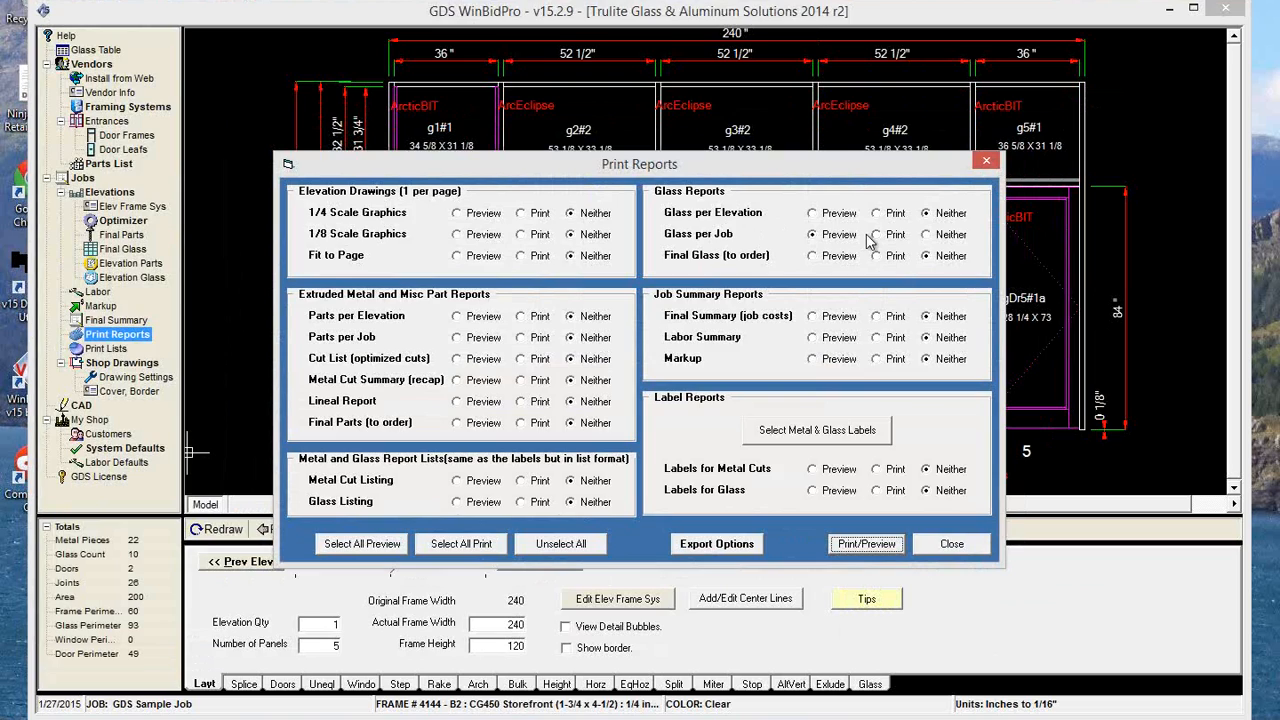
pyautogui.click(927, 236)
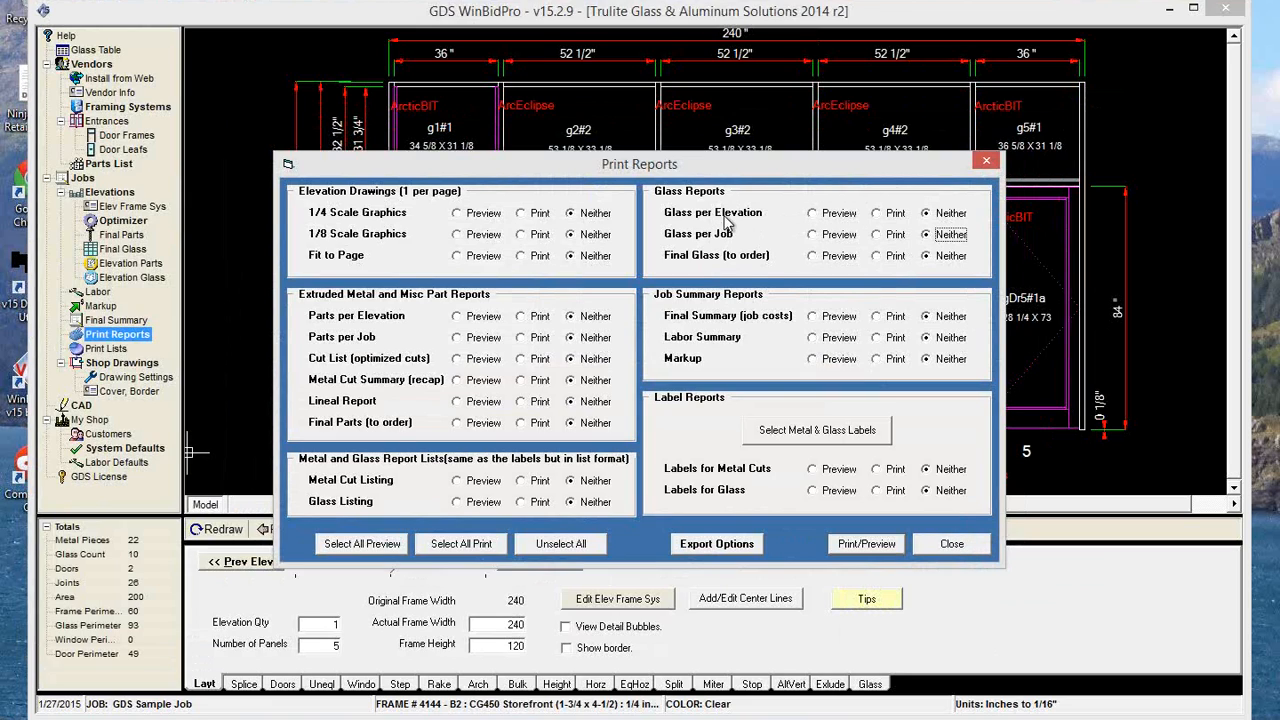
pyautogui.click(952, 544)
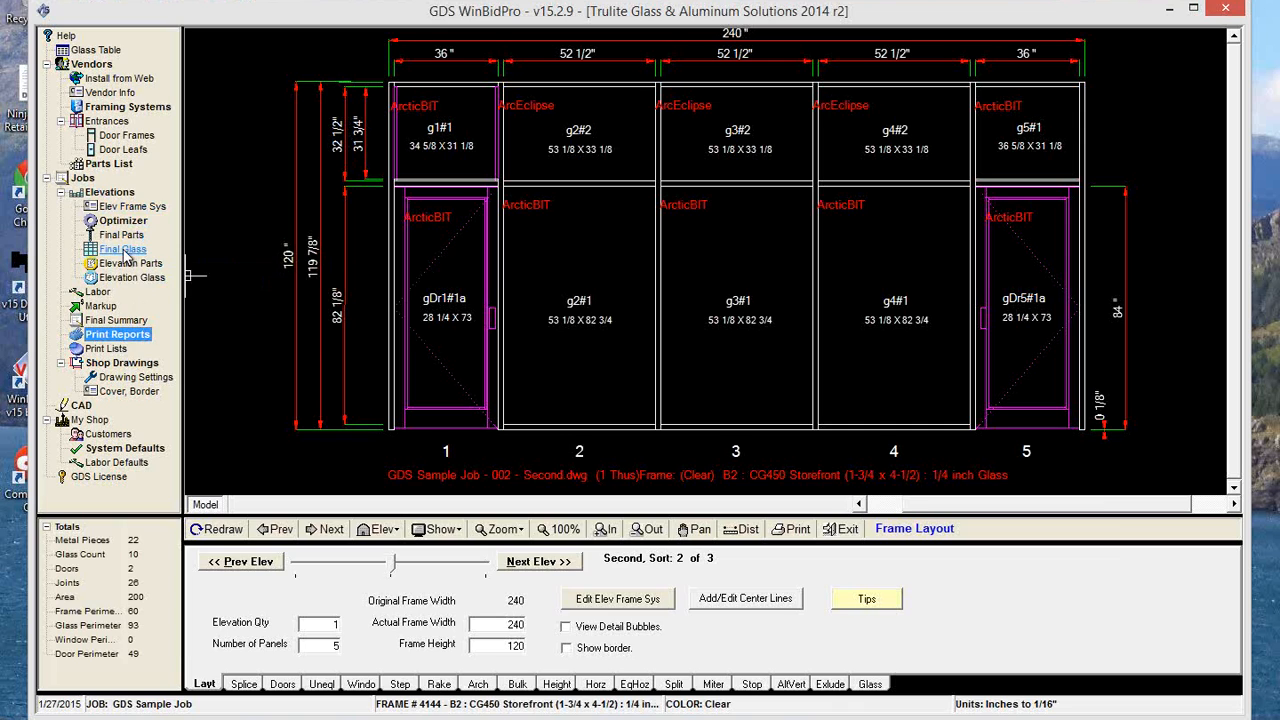
# Open the Final Glass to Order list for the job.
pyautogui.click(122, 249)
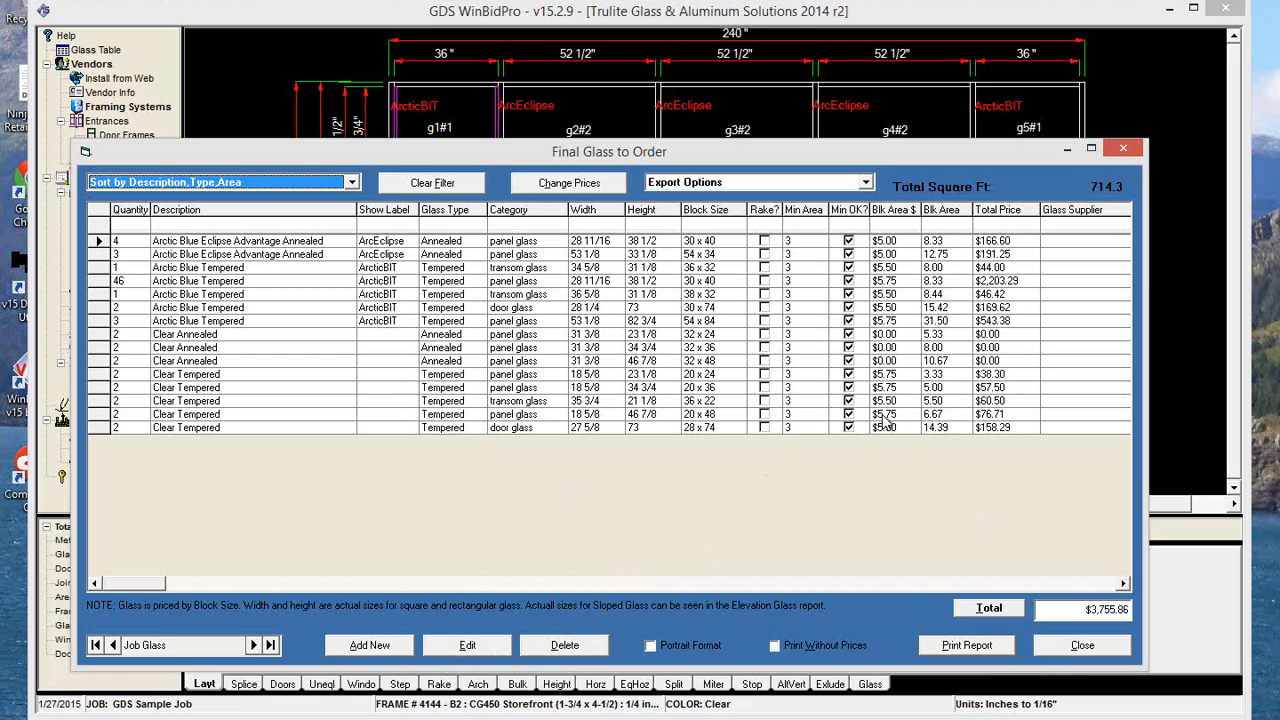
# Close the Final Glass to Order list and show the Assign Glass view for the Second elevation.
pyautogui.click(1083, 645)
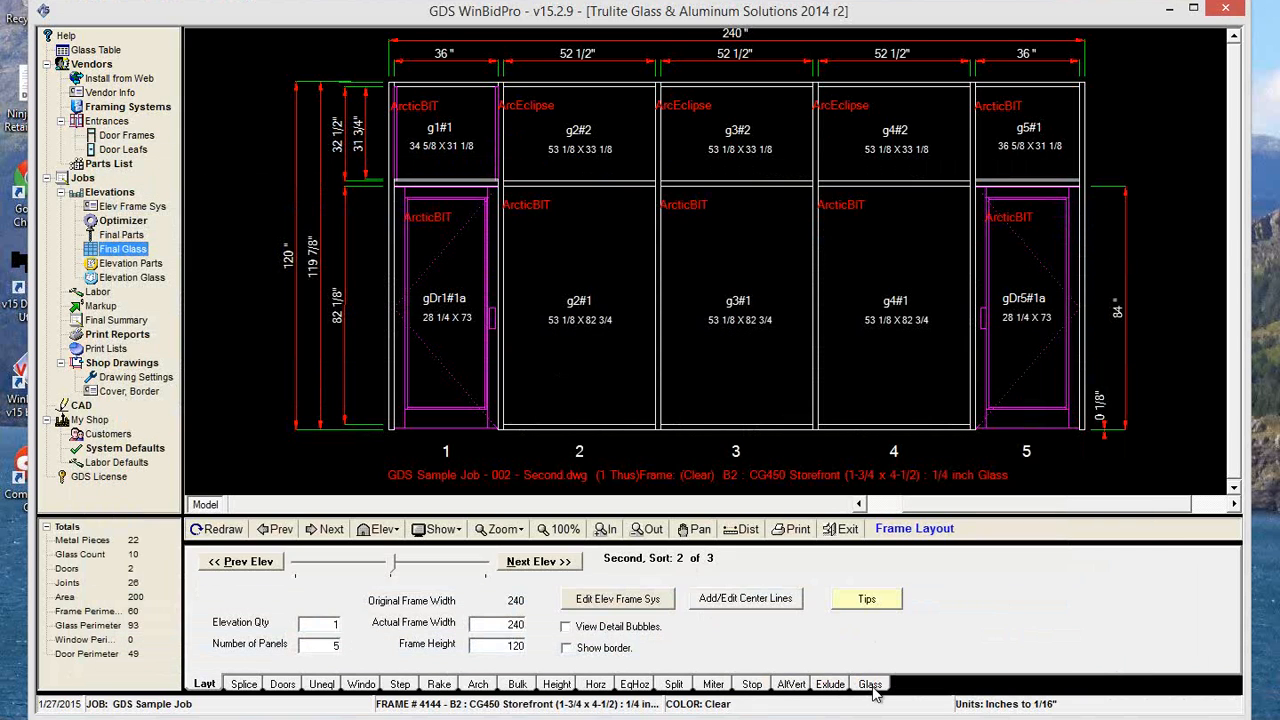
pyautogui.click(870, 685)
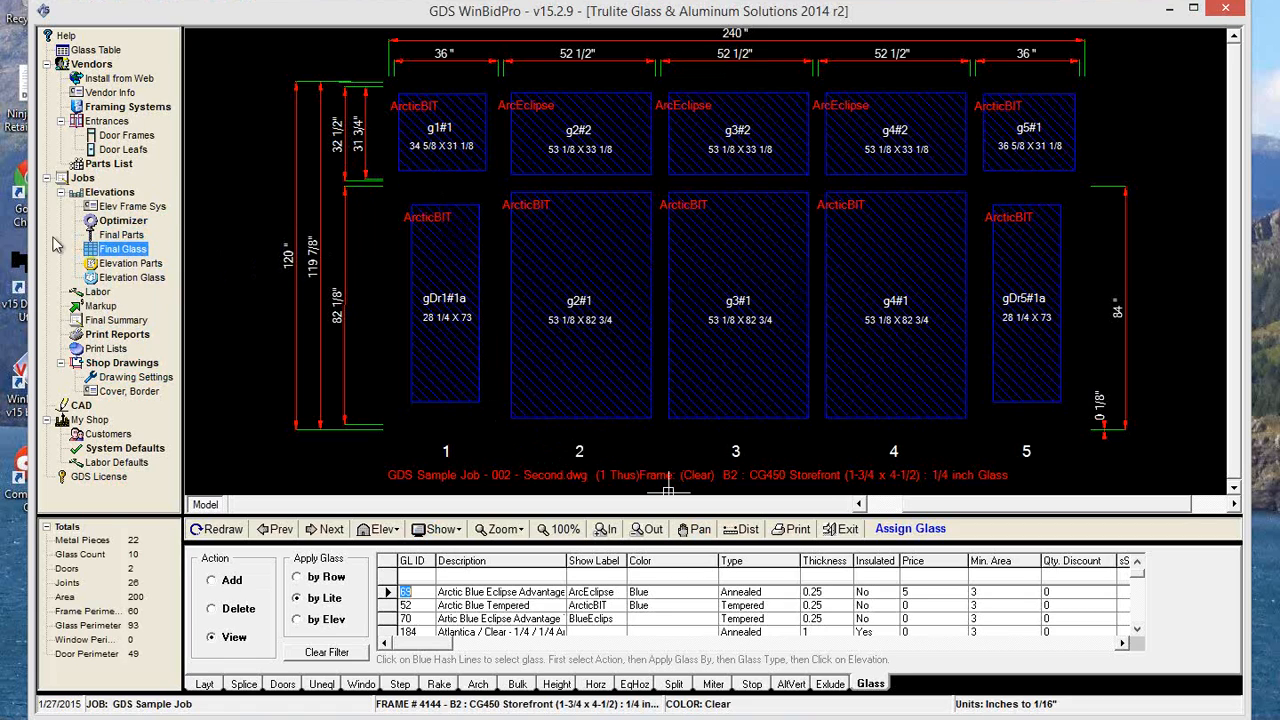
# Append a name to the 36 5/8 x 31 1/8 transom glass description in Final Glass to Order, and reopen the list to check whether it persists.
pyautogui.click(129, 252)
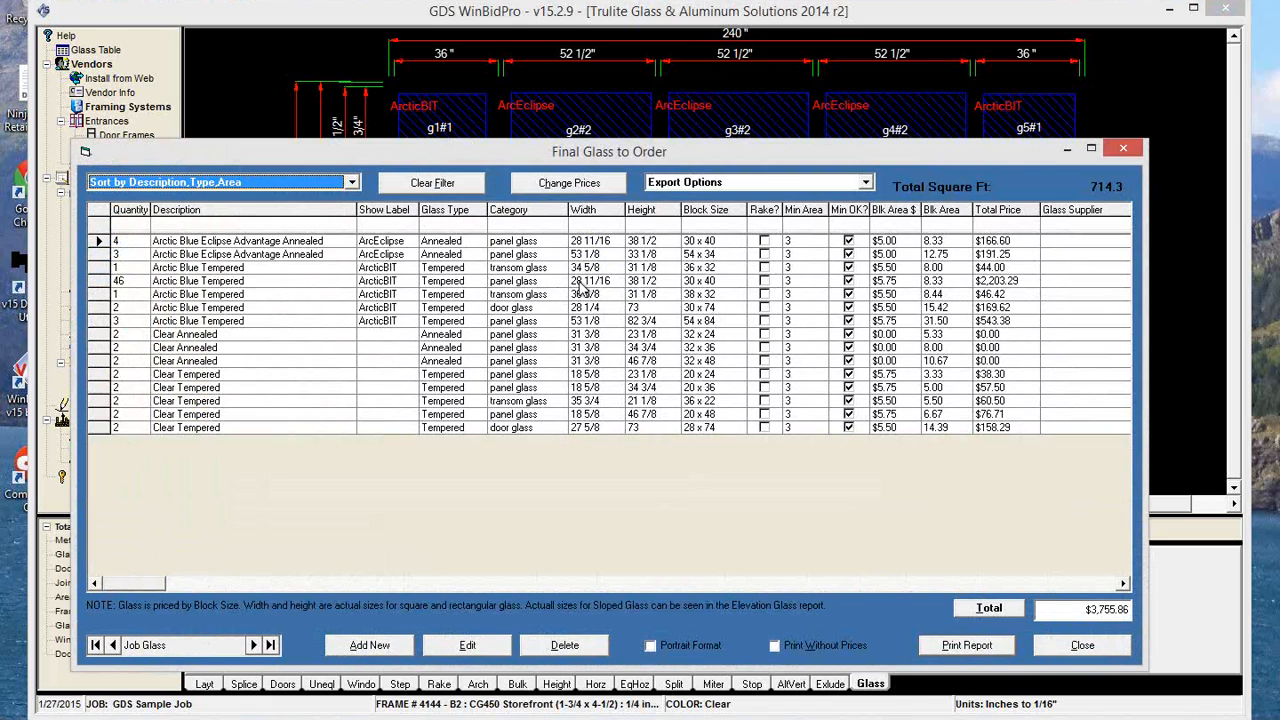
pyautogui.click(266, 295)
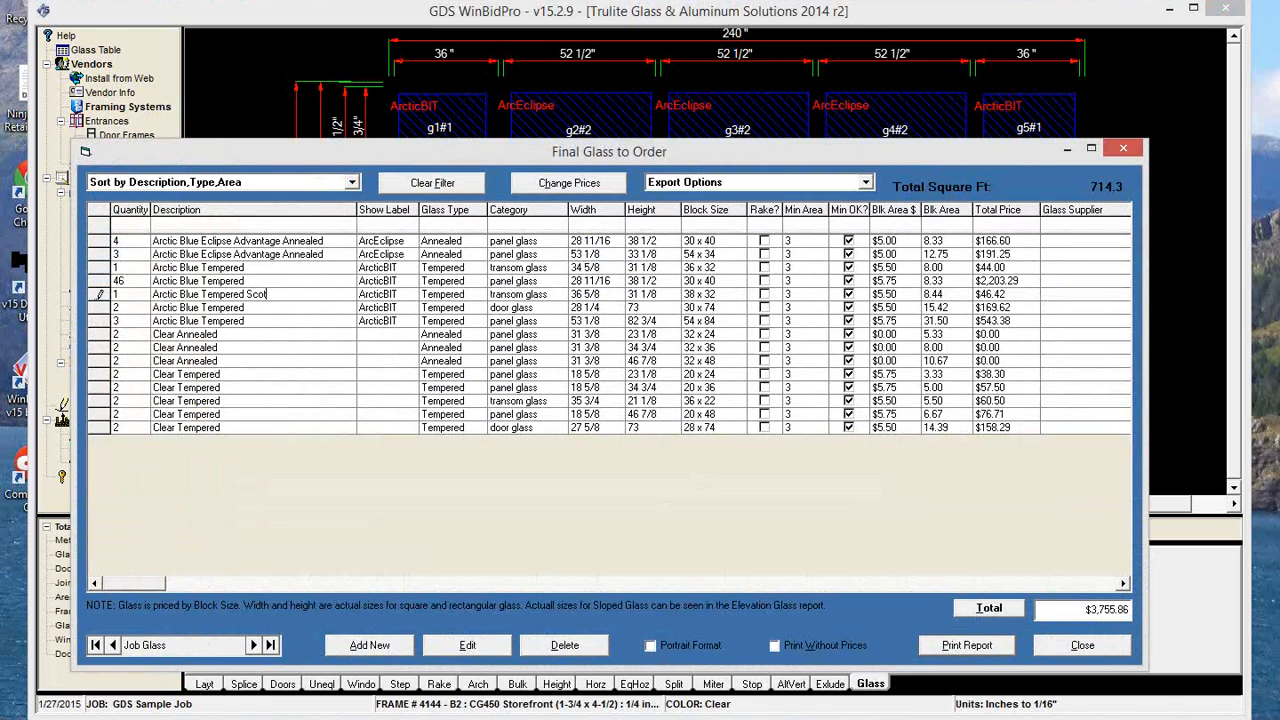
pyautogui.click(277, 310)
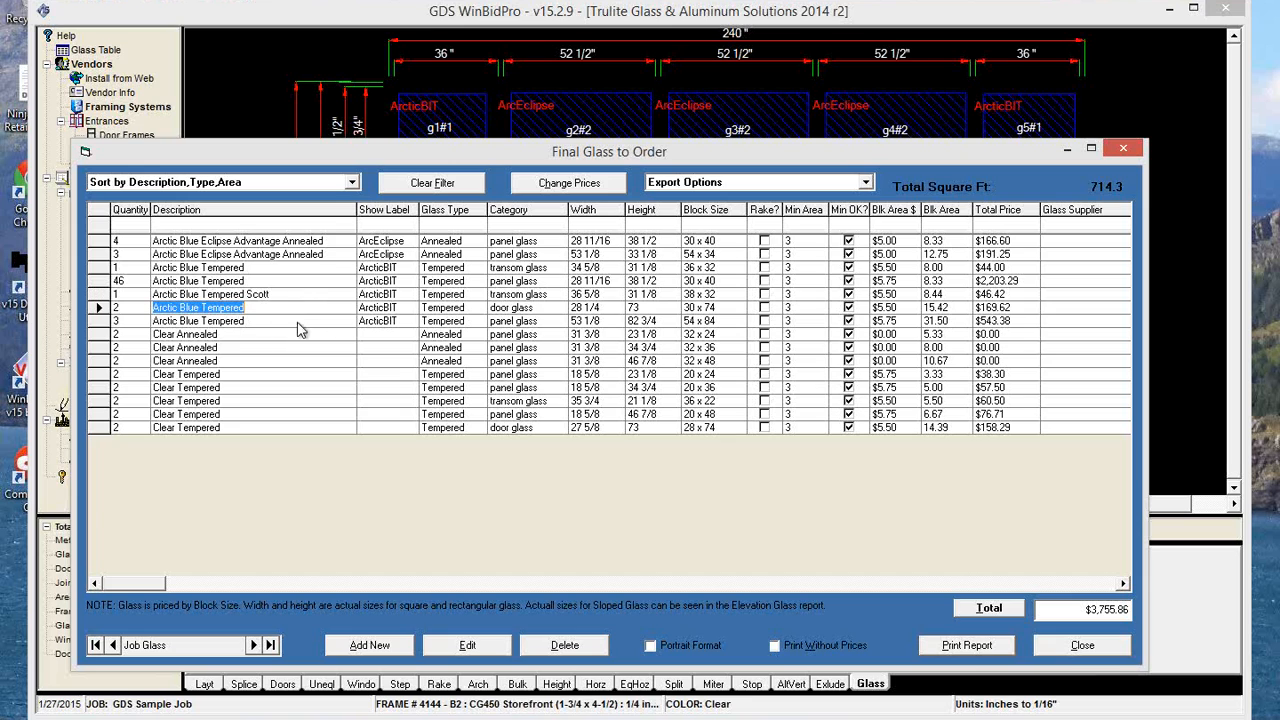
pyautogui.click(1083, 646)
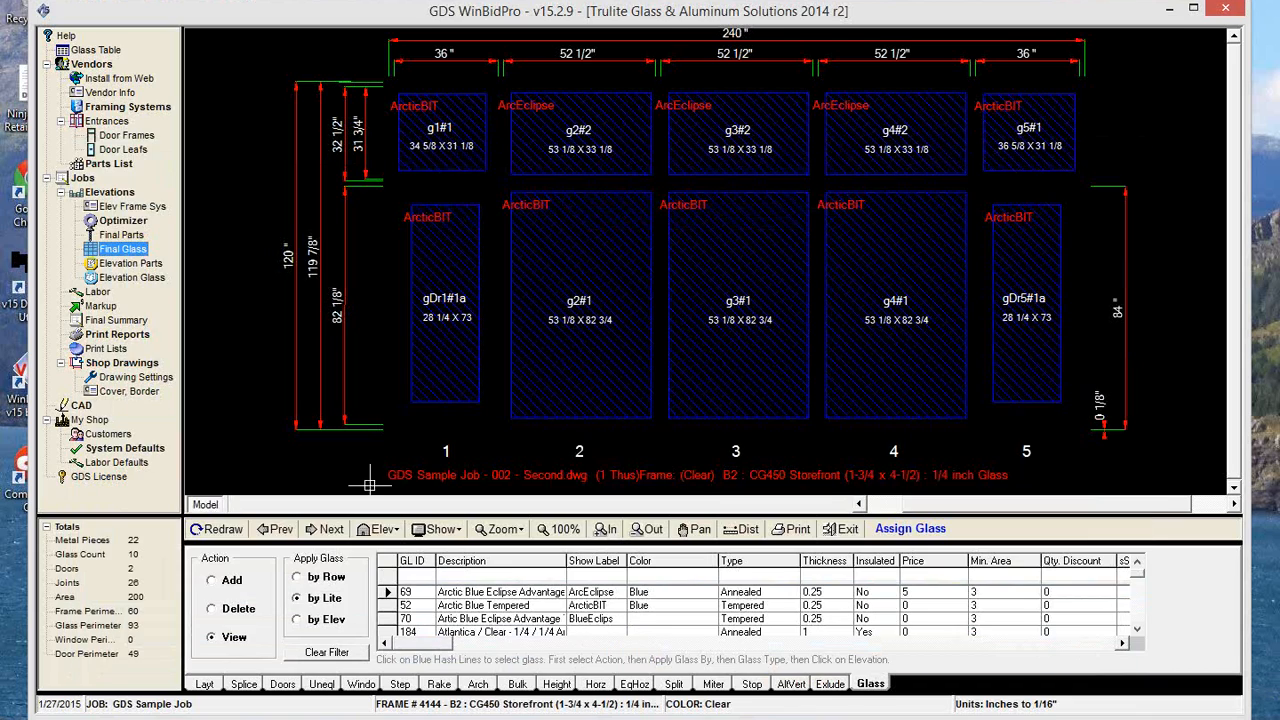
pyautogui.click(138, 255)
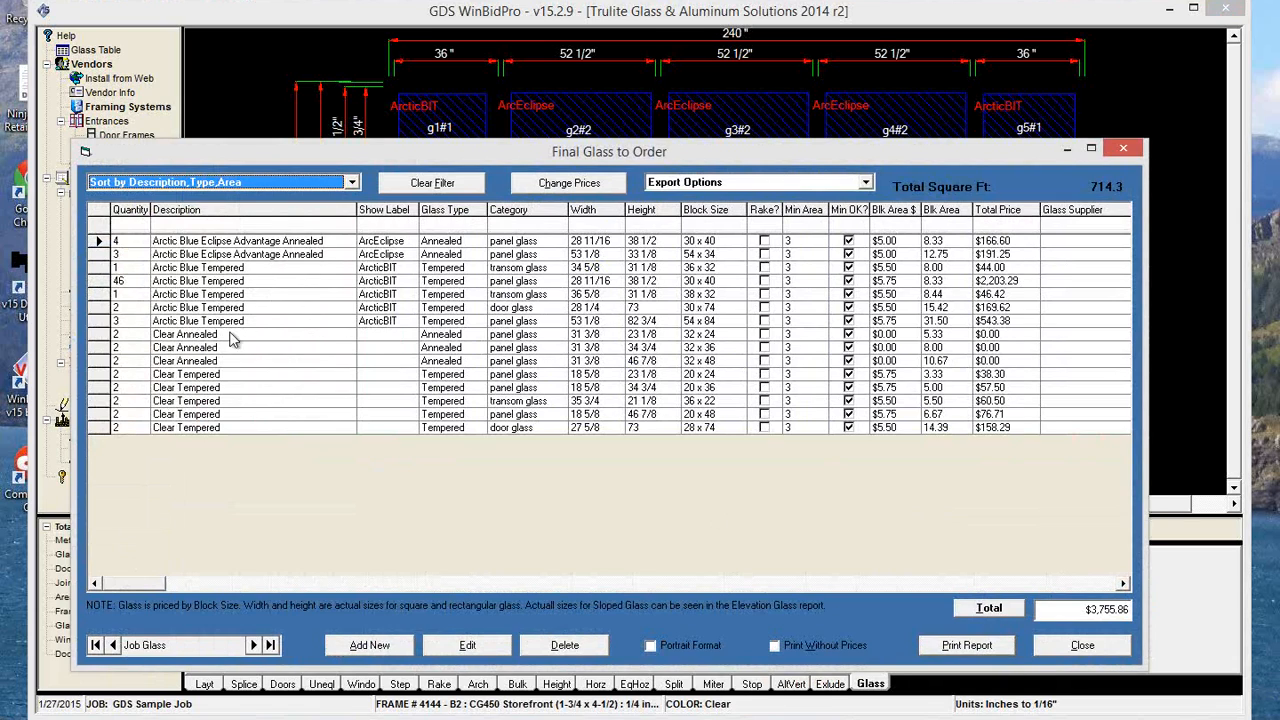
pyautogui.click(1092, 652)
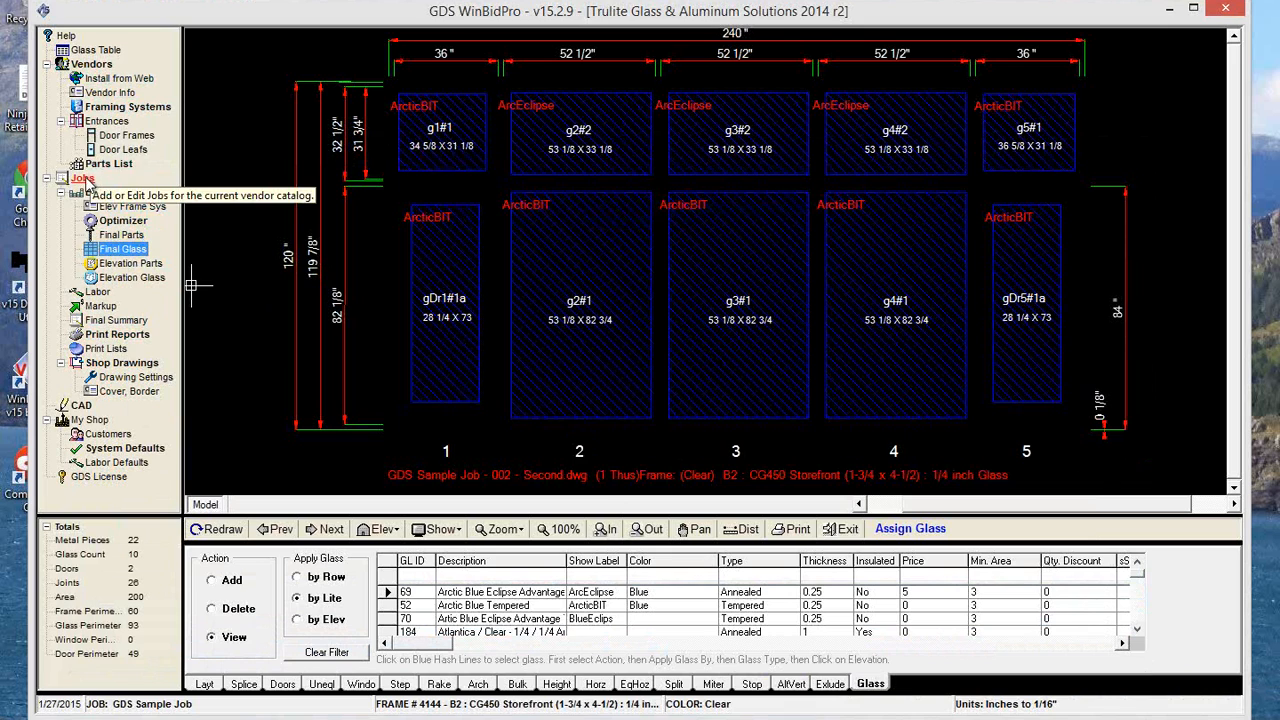
# Open Edit Job Glass Info for GDS Sample Job from the job list's update utilities.
pyautogui.click(83, 178)
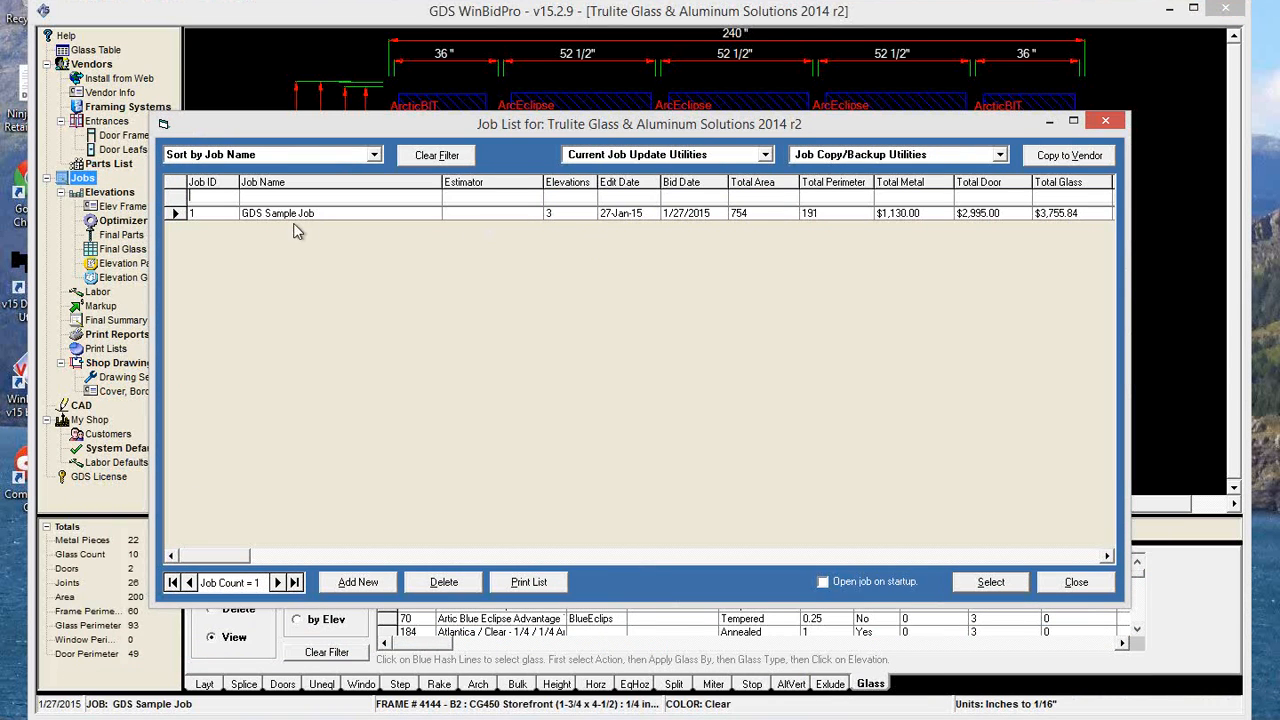
pyautogui.click(765, 155)
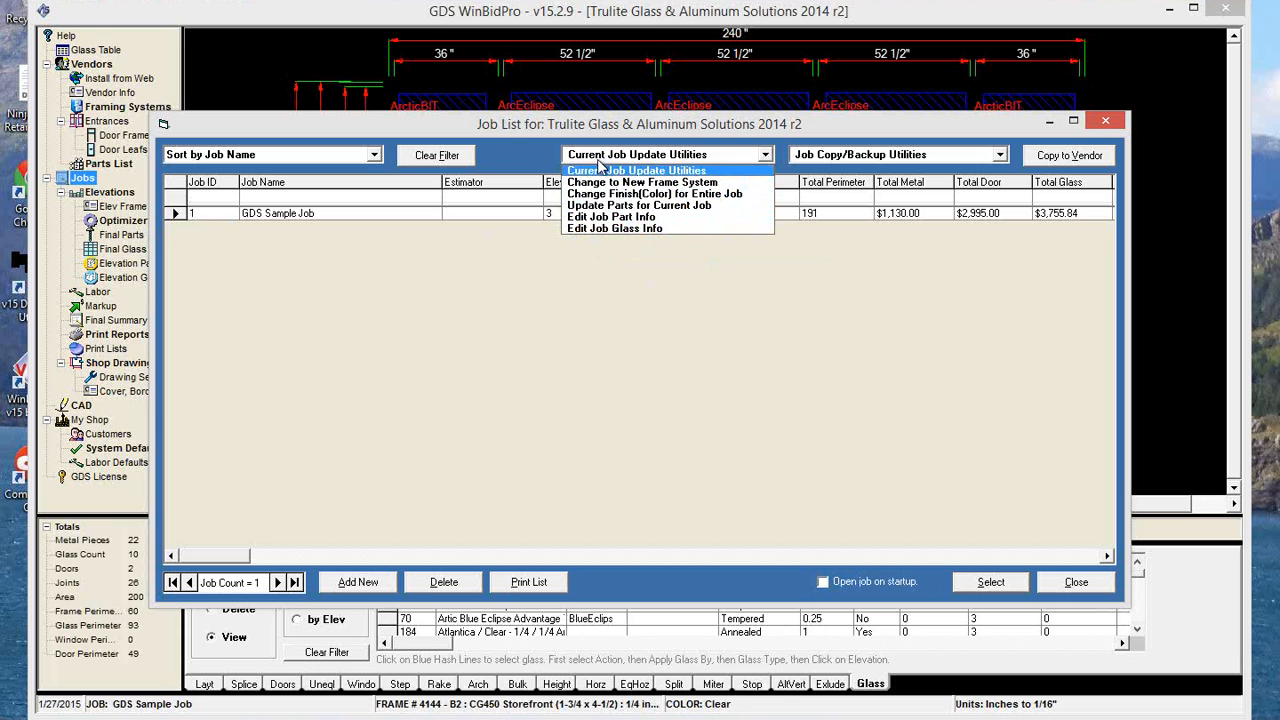
pyautogui.click(609, 229)
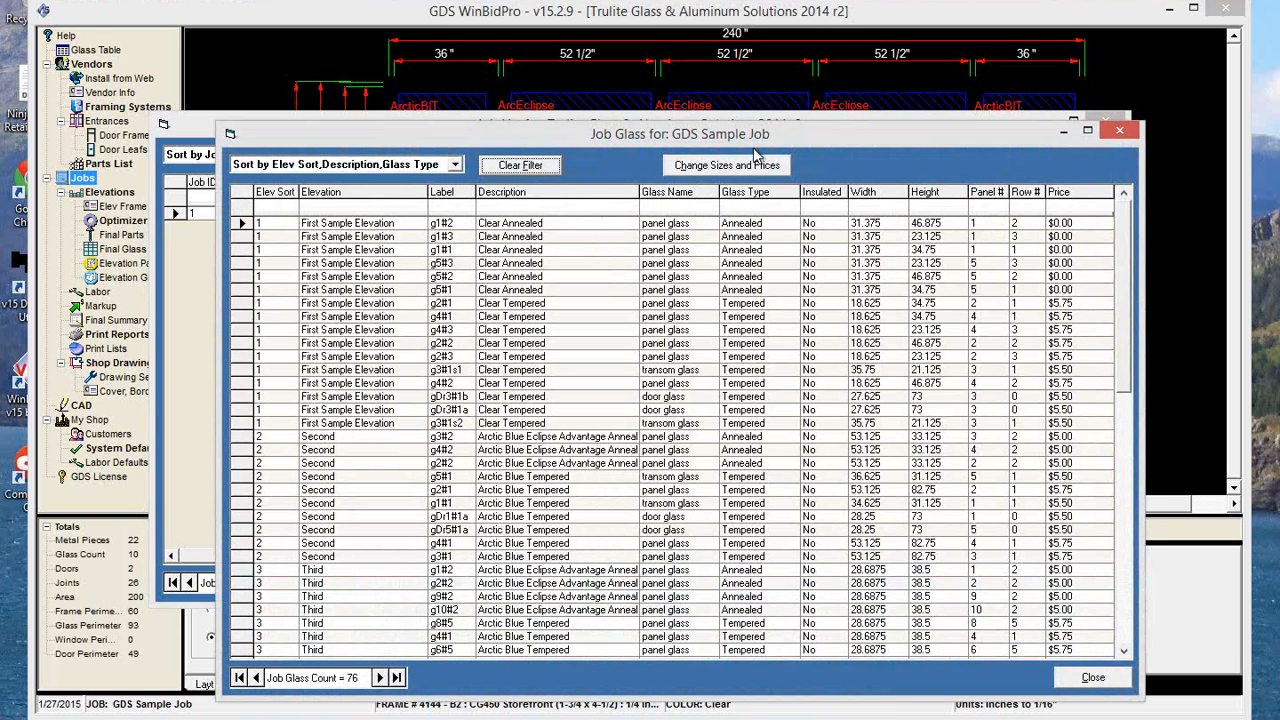
pyautogui.click(1006, 115)
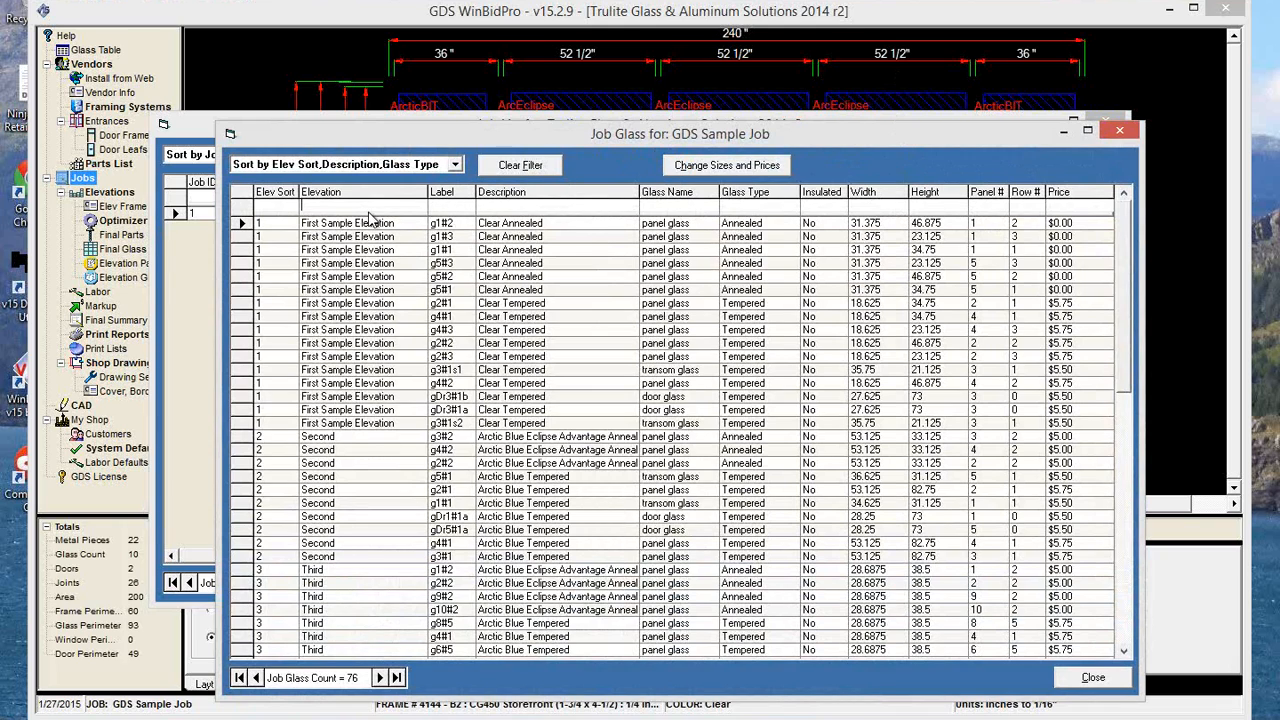
# Filter the job glass by elevation "sec", try the label filter "#1" and clear it, and filter the glass name by "t".
pyautogui.write('sec')
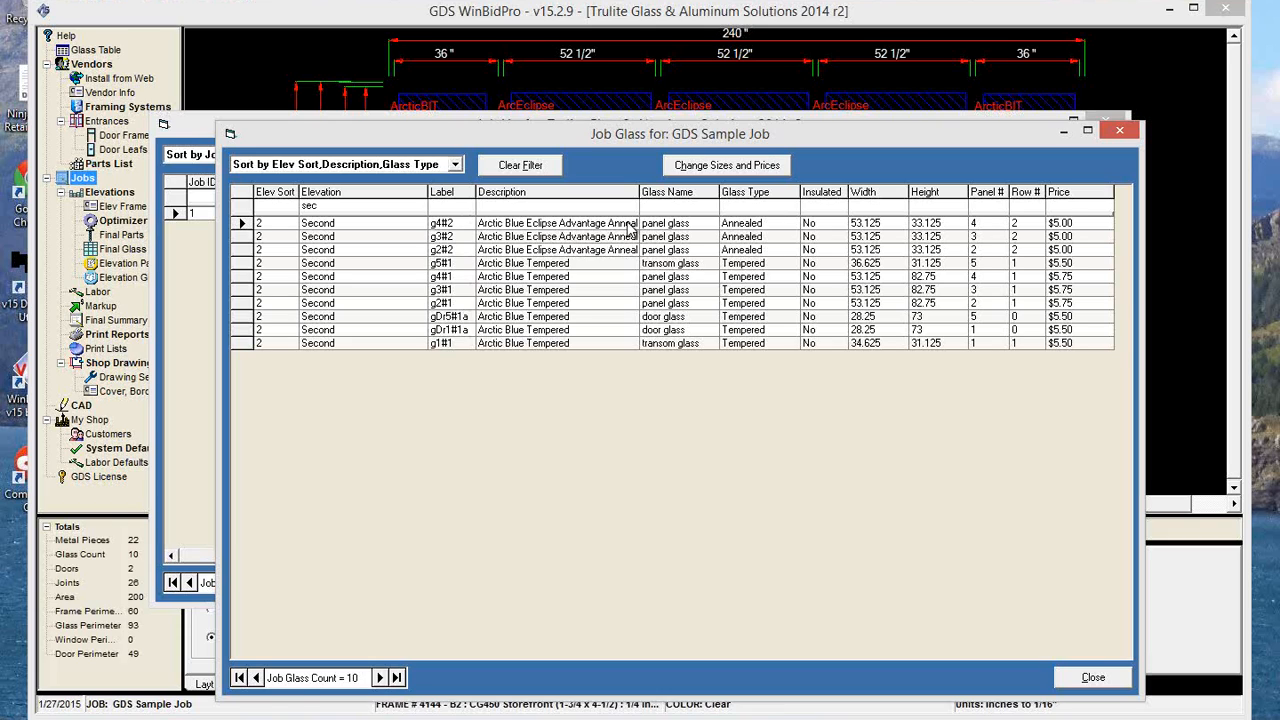
pyautogui.write('#1')
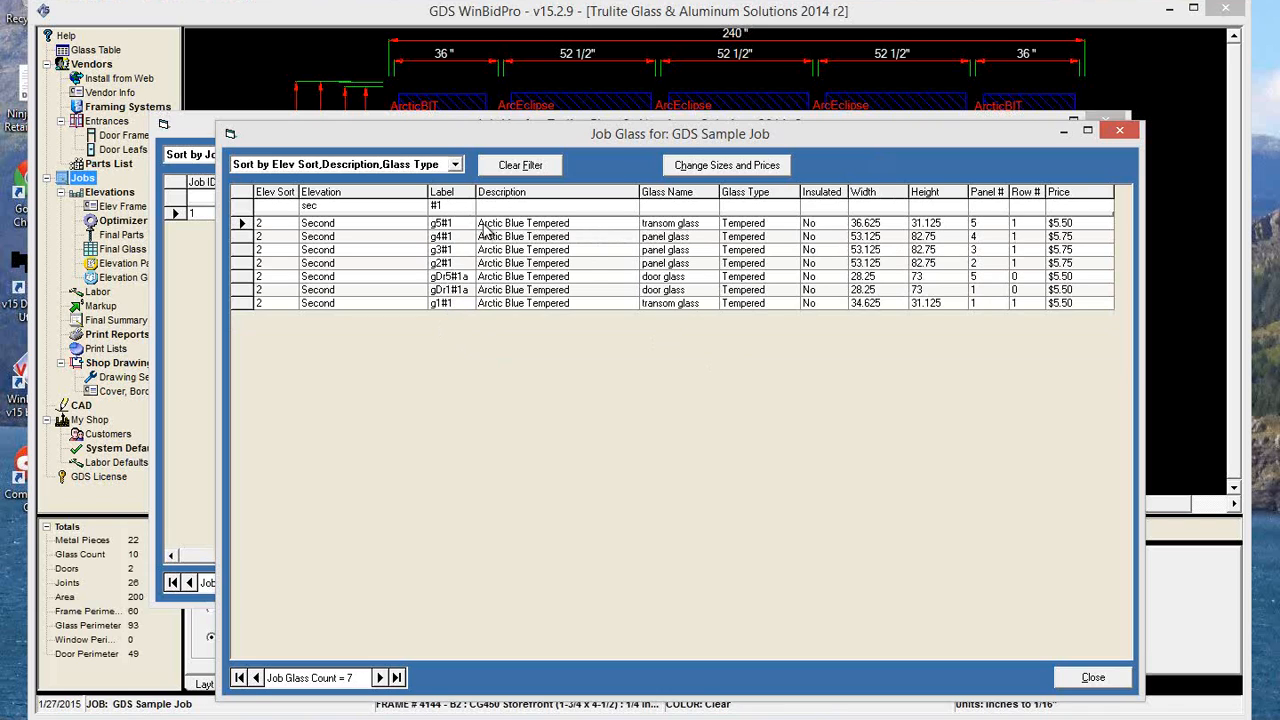
pyautogui.press('BackSpace')
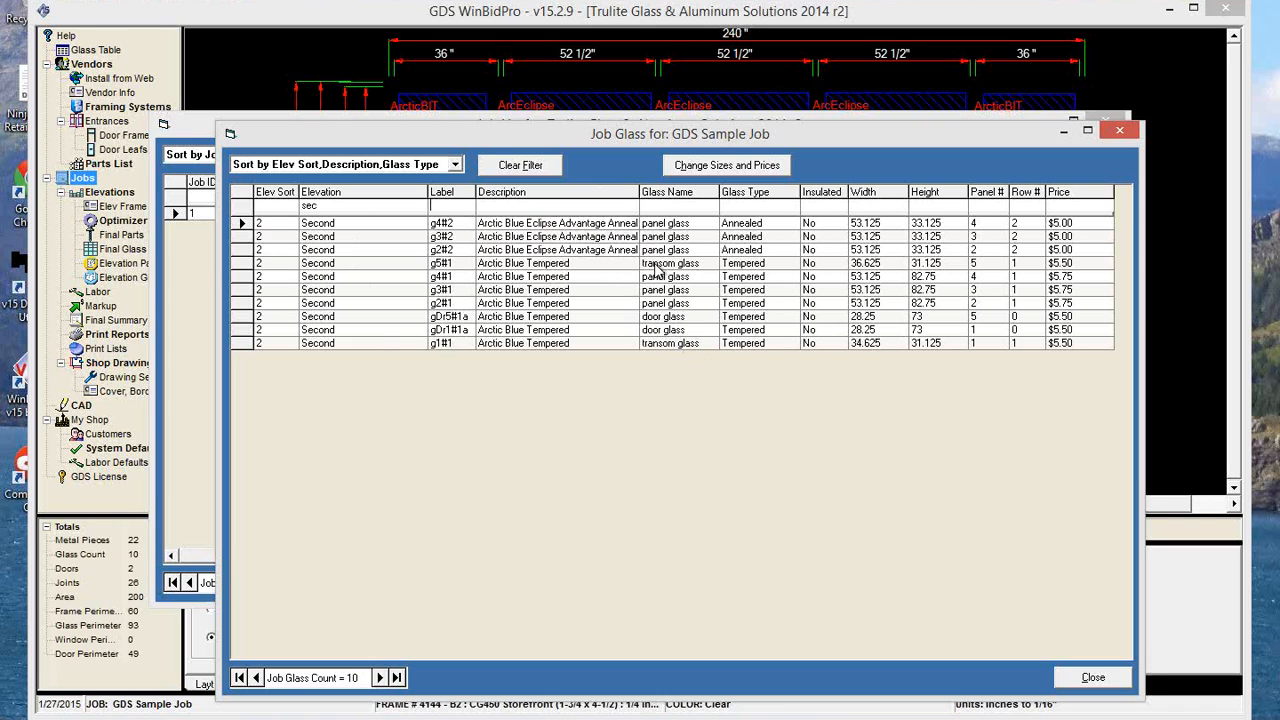
pyautogui.click(662, 204)
pyautogui.write('t')
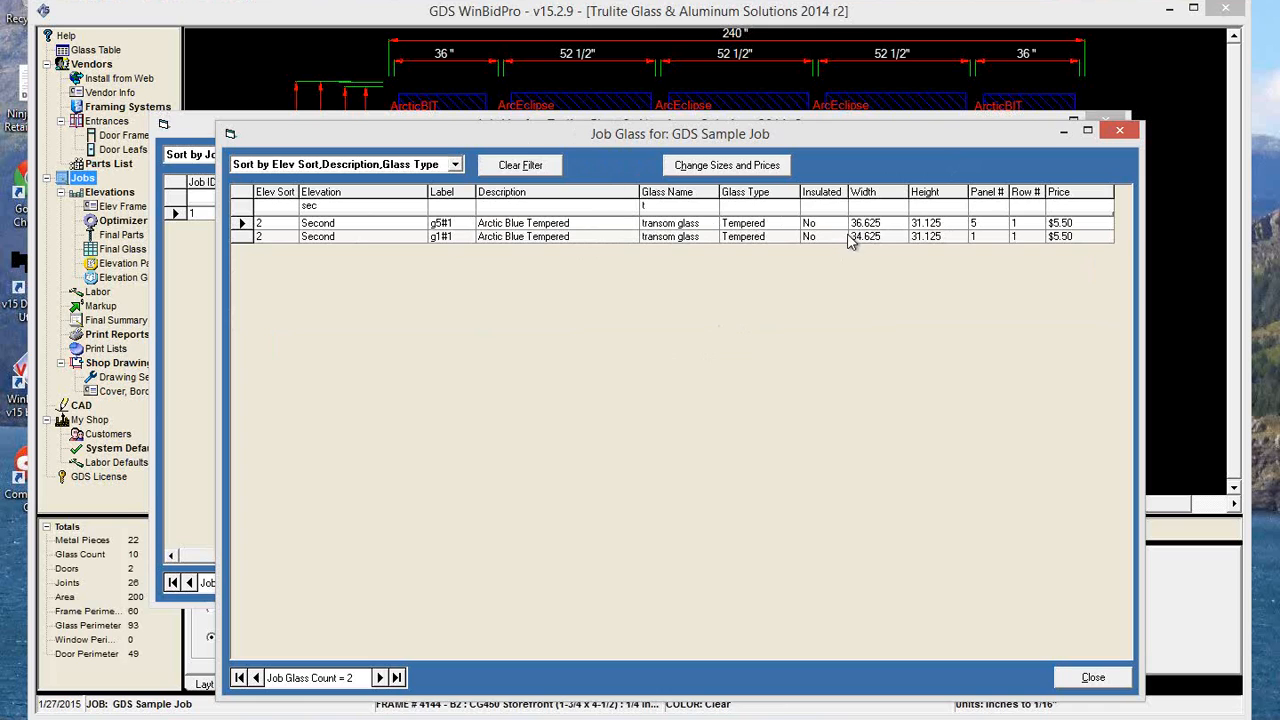
# Deduct 1 inch from the width of all the filtered transom glass in the Second elevation.
pyautogui.click(738, 166)
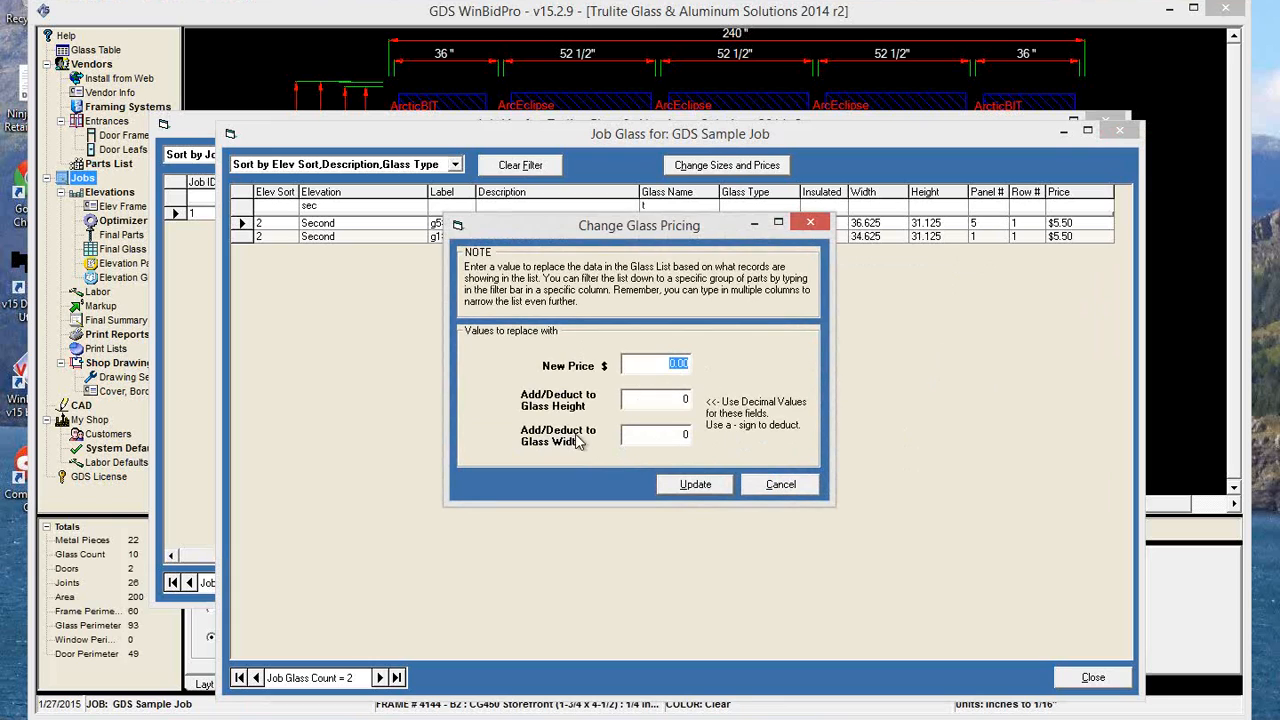
pyautogui.click(662, 440)
pyautogui.click(706, 490)
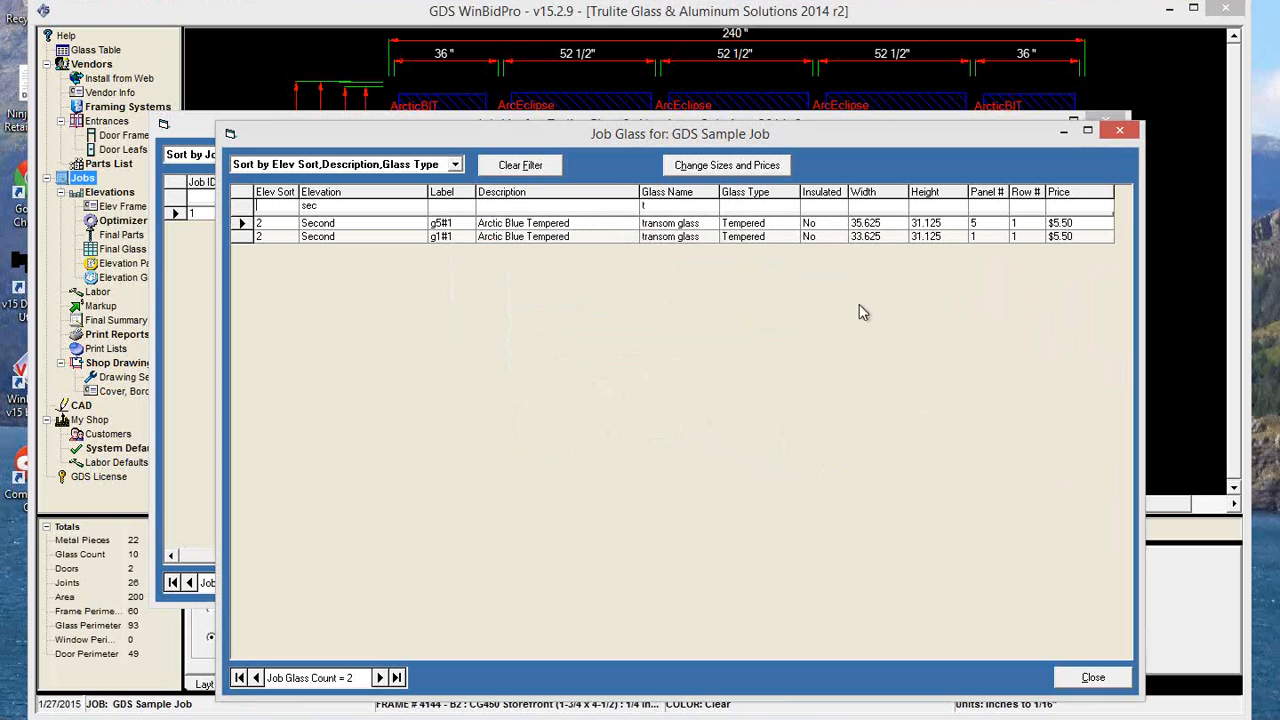
# Replace the job glass filters with glass name "panel", elevation "sec" and label "#1".
pyautogui.click(535, 166)
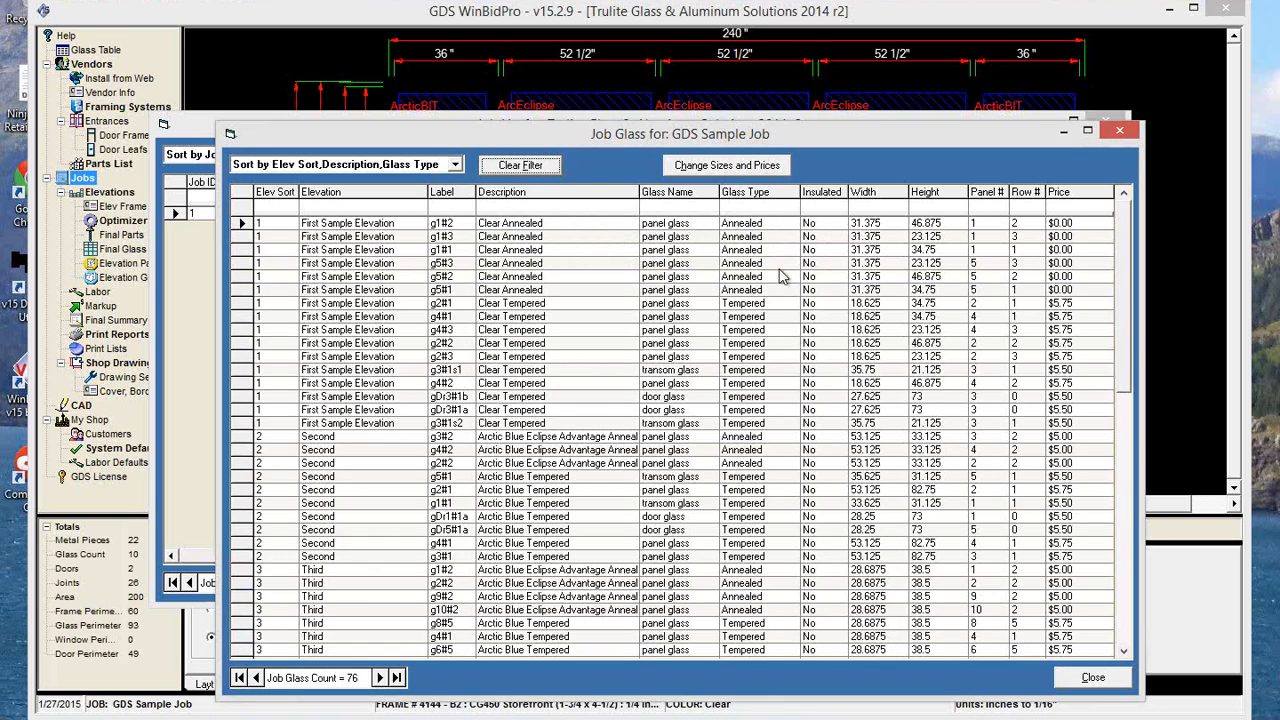
pyautogui.click(680, 206)
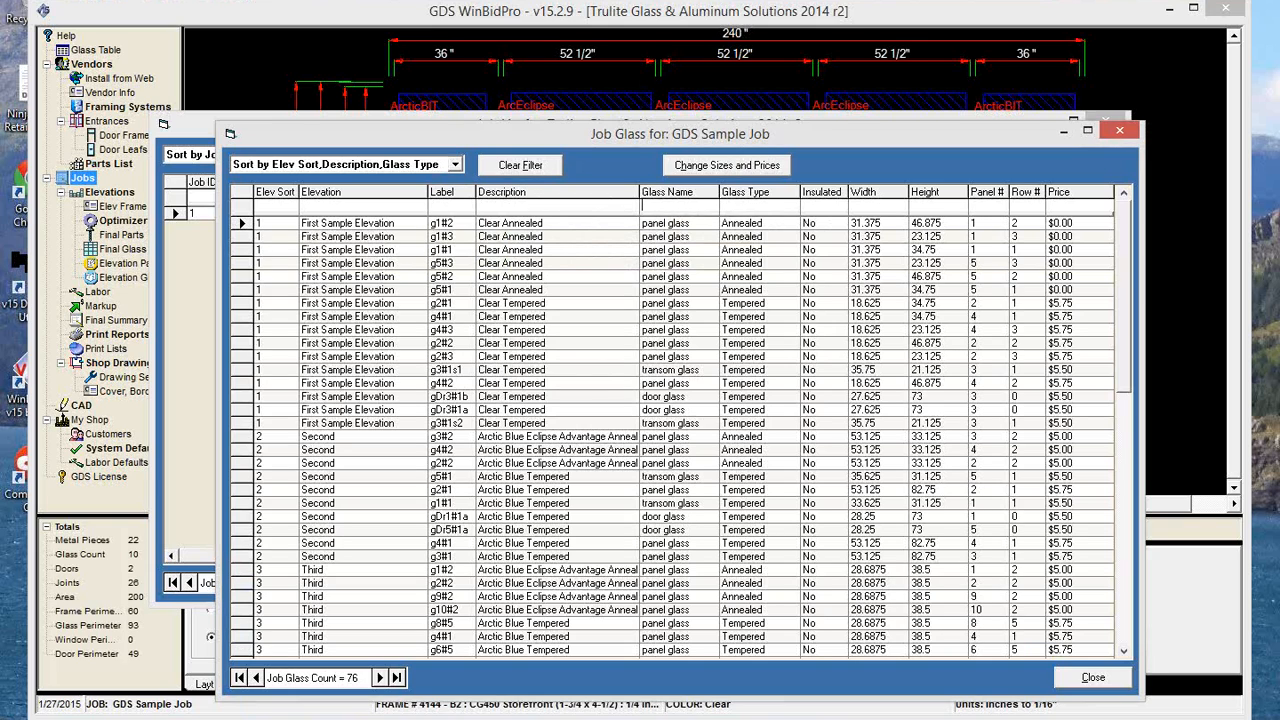
pyautogui.write('panel')
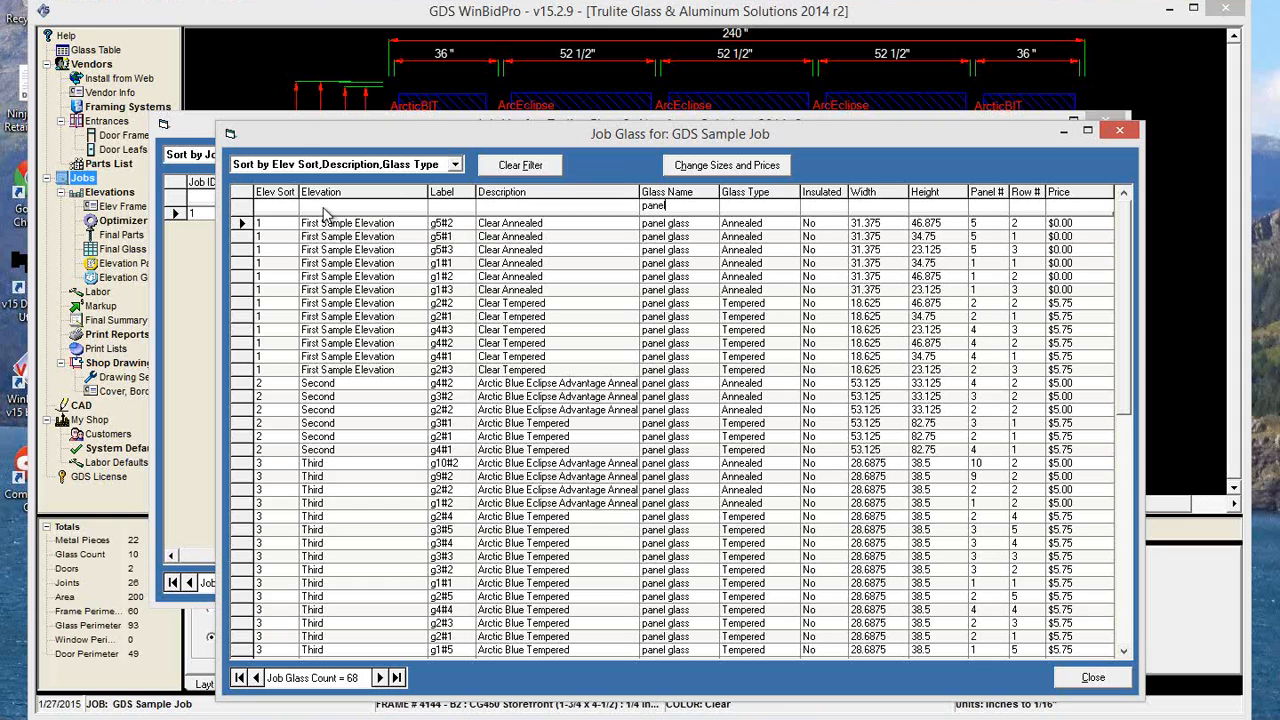
pyautogui.write('sec')
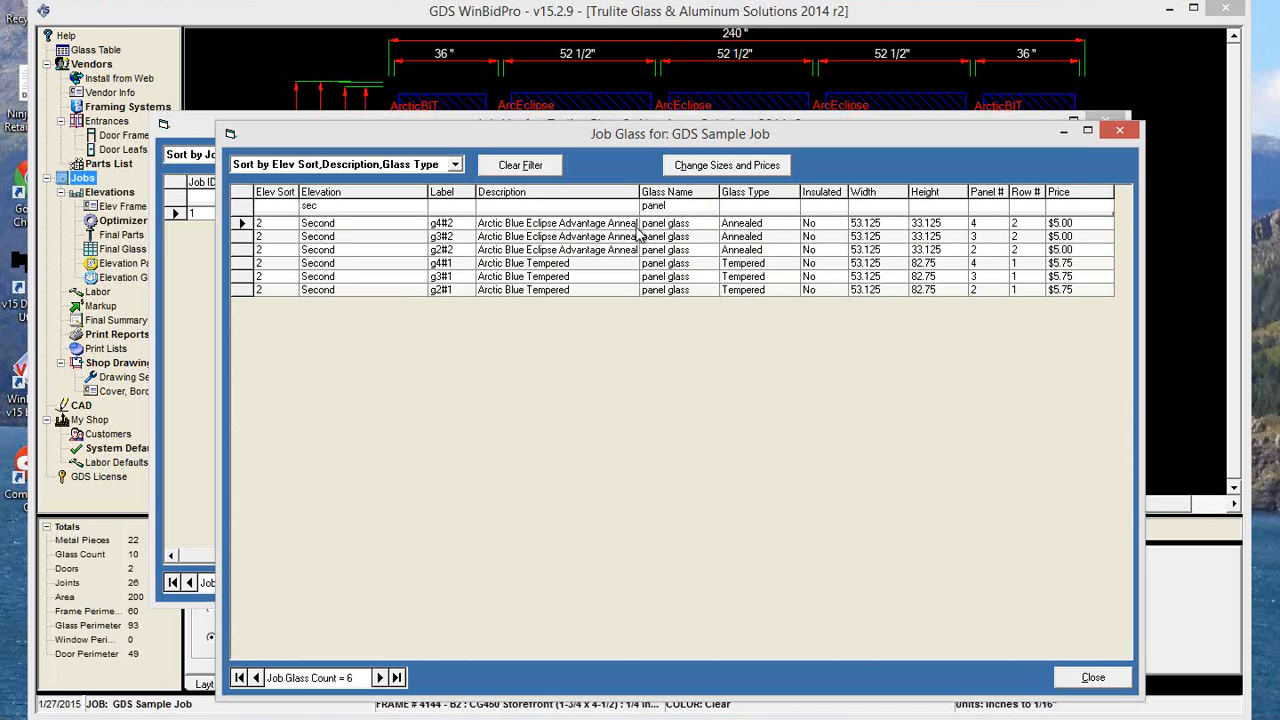
pyautogui.write('1')
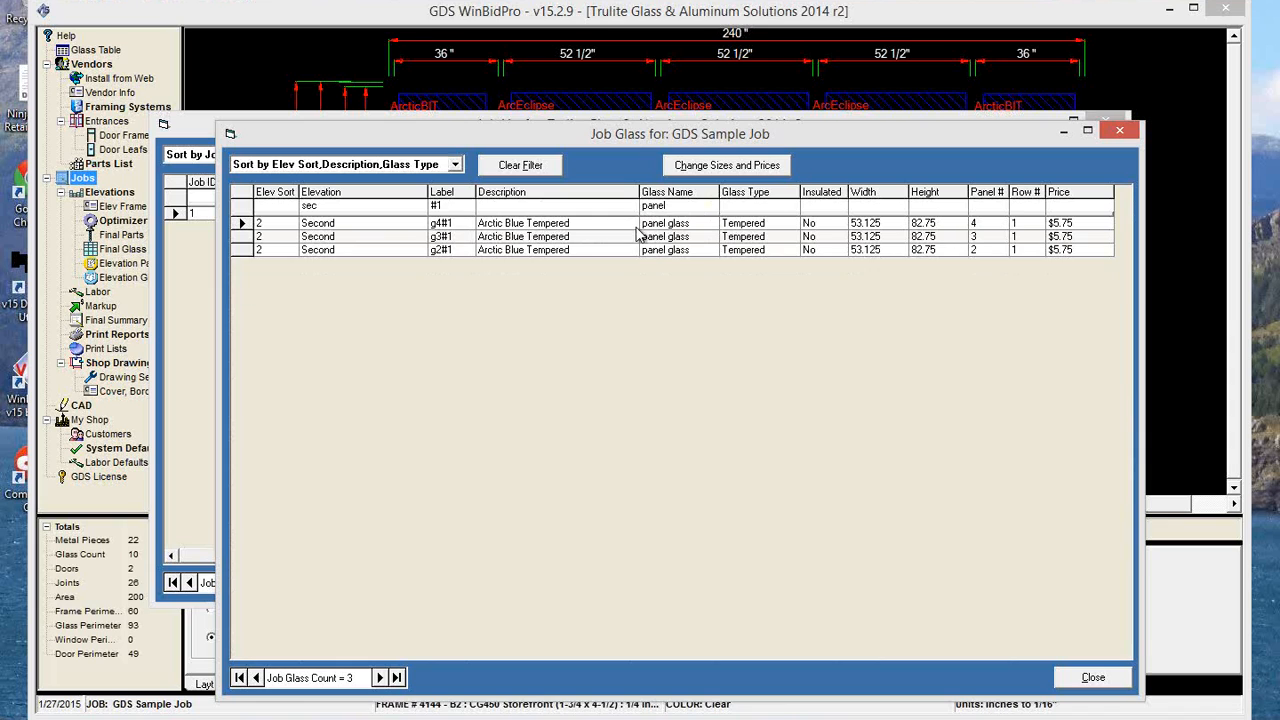
# Add 1 inch to the height of all the filtered panel glass in row 1 of the Second elevation.
pyautogui.click(727, 165)
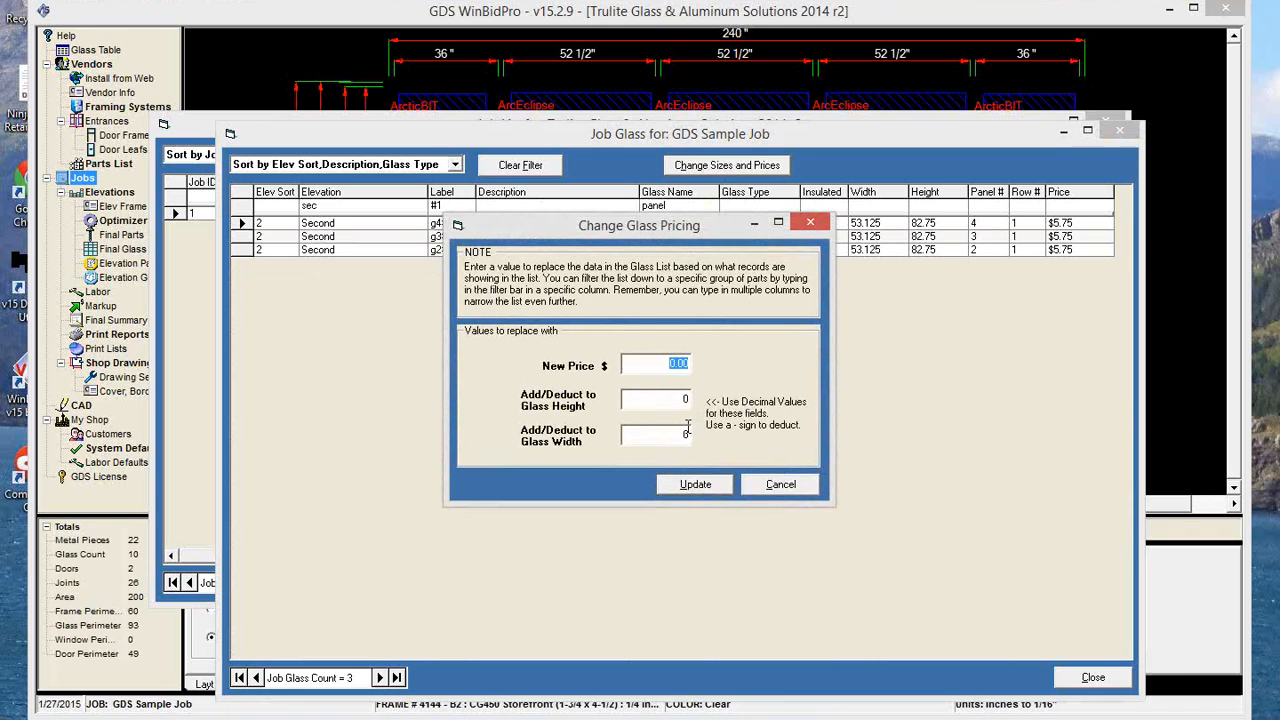
pyautogui.click(673, 399)
pyautogui.click(705, 486)
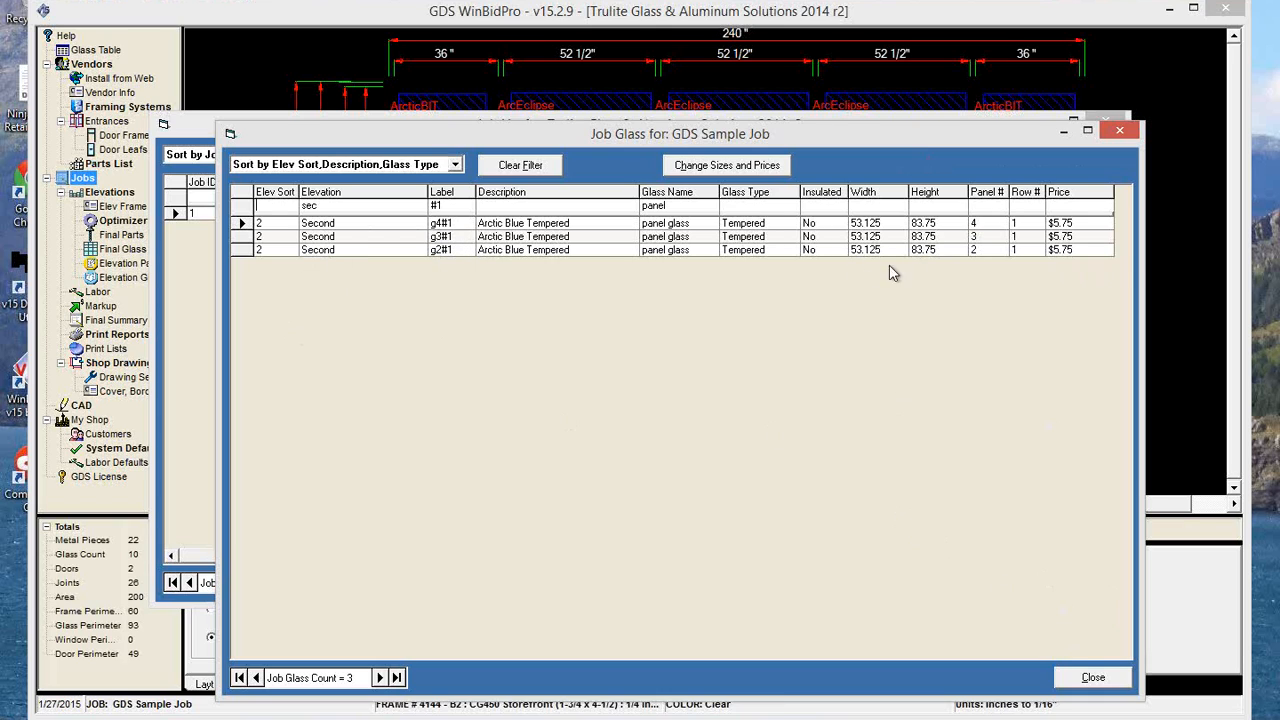
# Close the job glass and job lists, redraw the Second elevation, and review the changed glass sizes in Final Glass to Order.
pyautogui.click(1093, 677)
pyautogui.click(1076, 582)
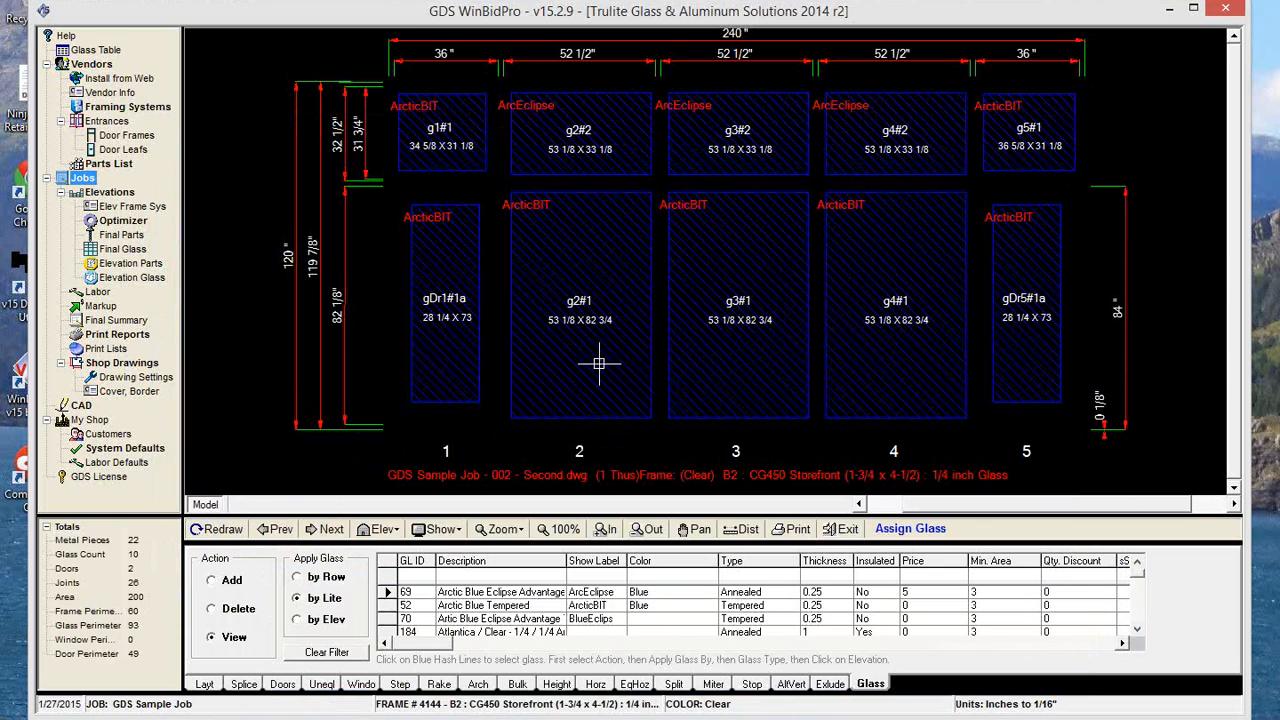
pyautogui.click(216, 533)
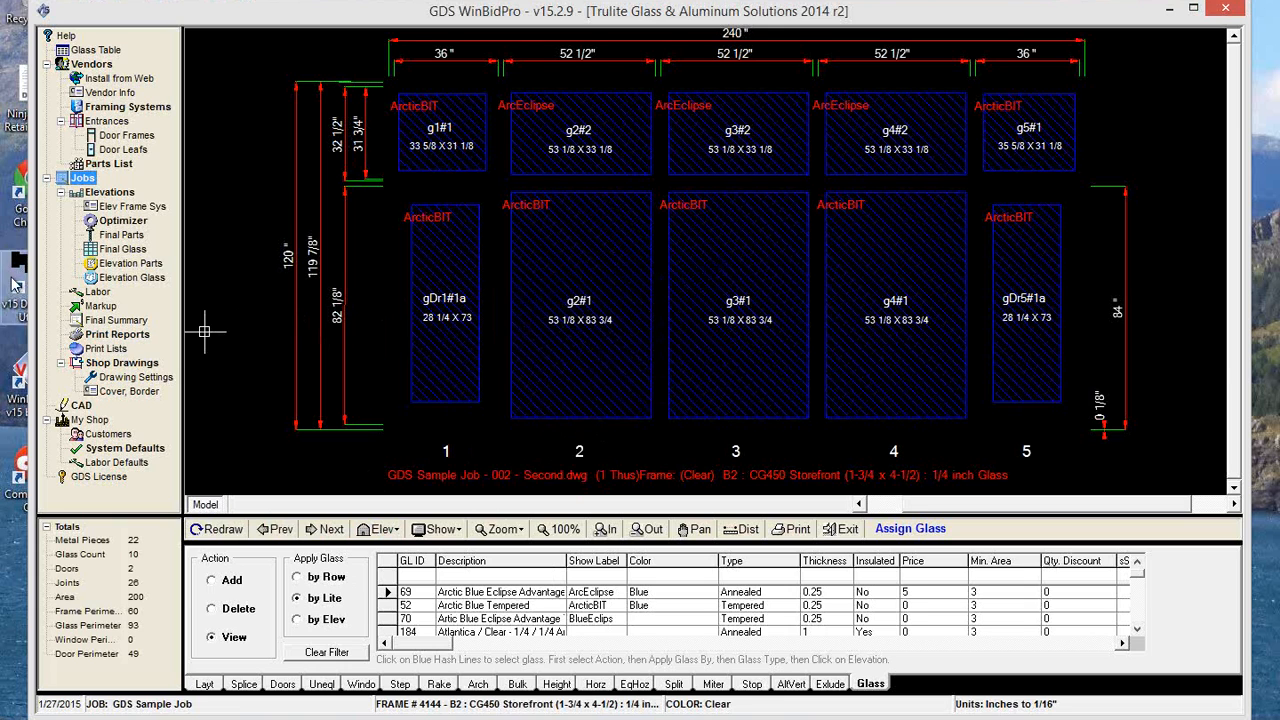
pyautogui.click(126, 251)
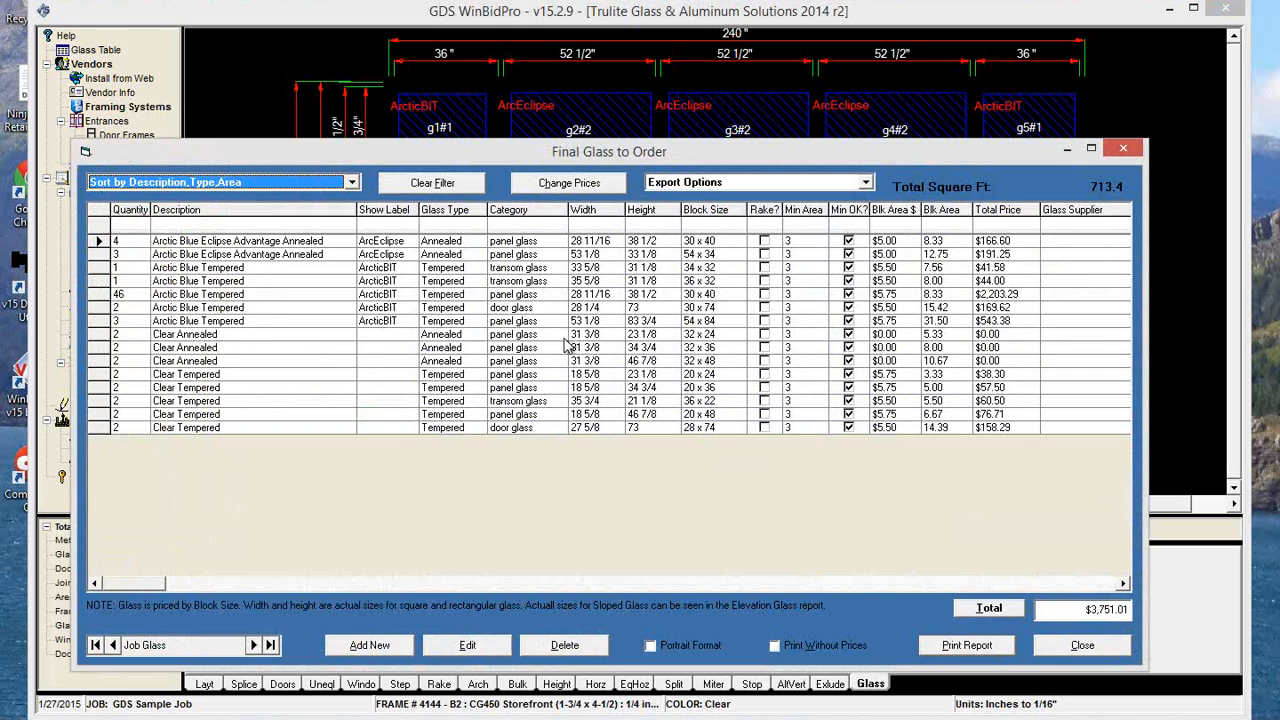
pyautogui.click(1122, 648)
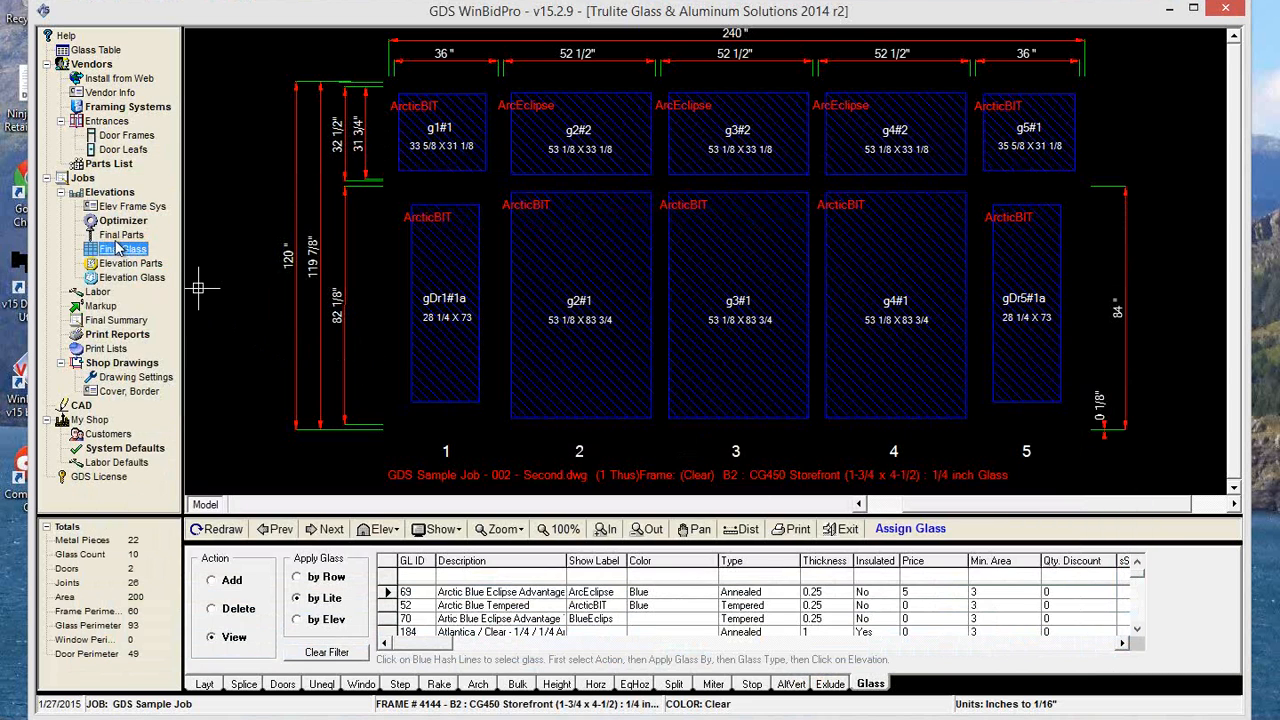
# Reopen Edit Job Glass Info, filter it by elevation "sec", and select the descriptions of lites g3#1 and g5#1.
pyautogui.click(86, 179)
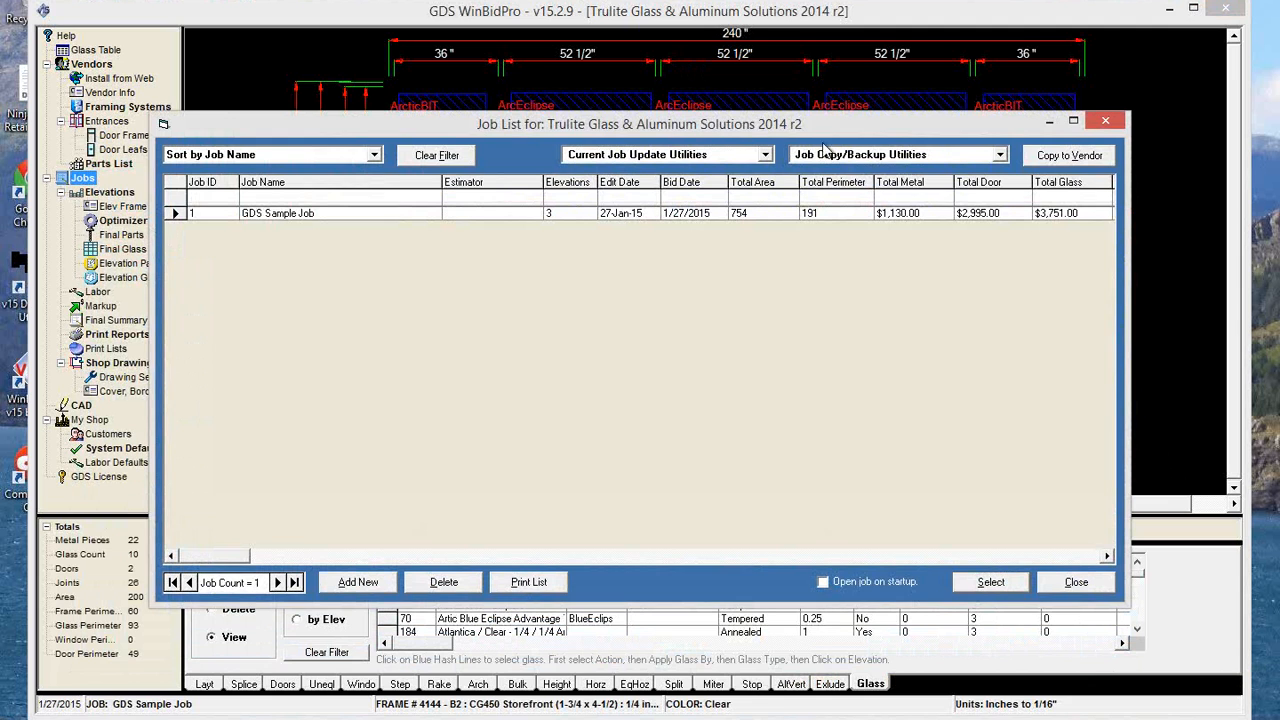
pyautogui.click(722, 156)
pyautogui.click(639, 243)
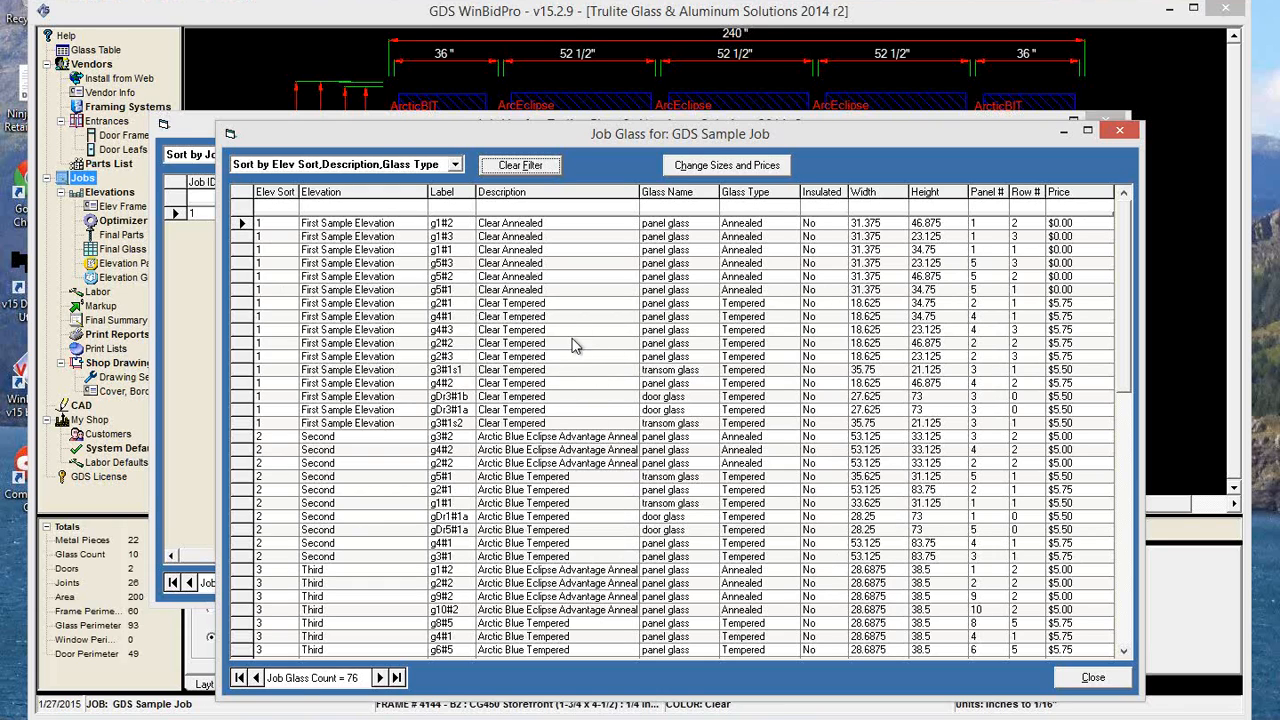
pyautogui.click(336, 205)
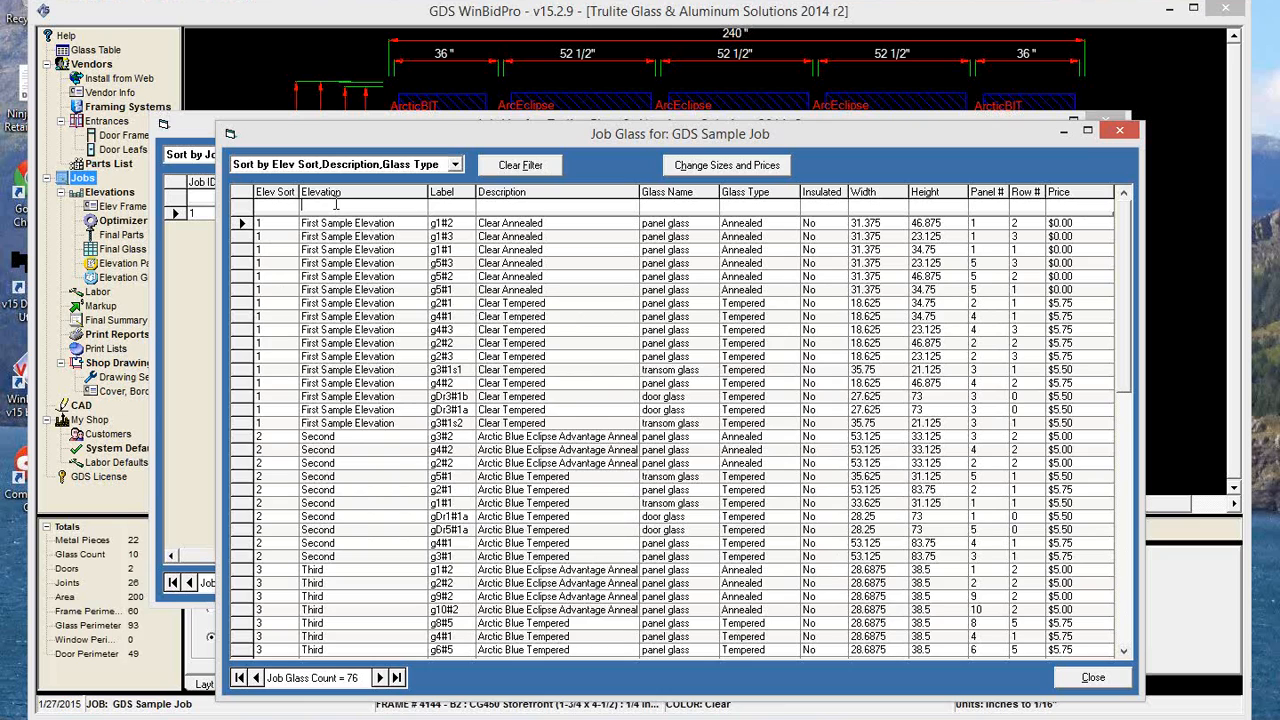
pyautogui.write('sec')
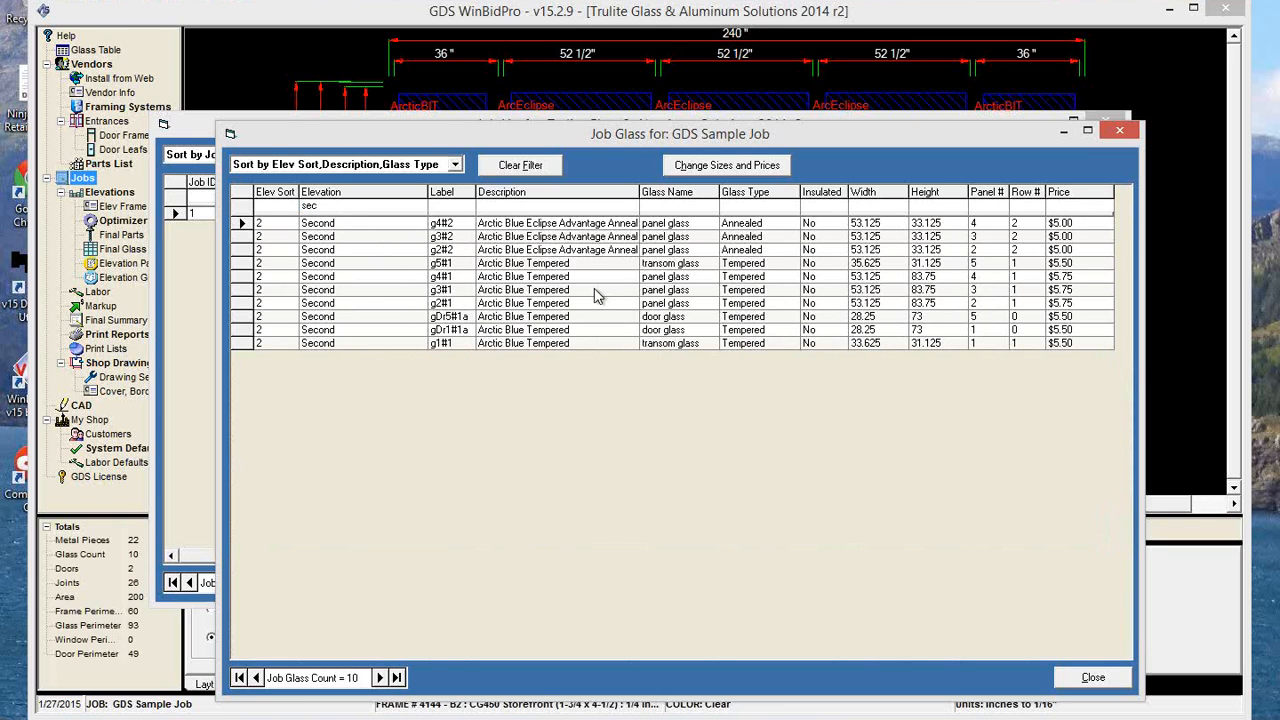
pyautogui.click(595, 289)
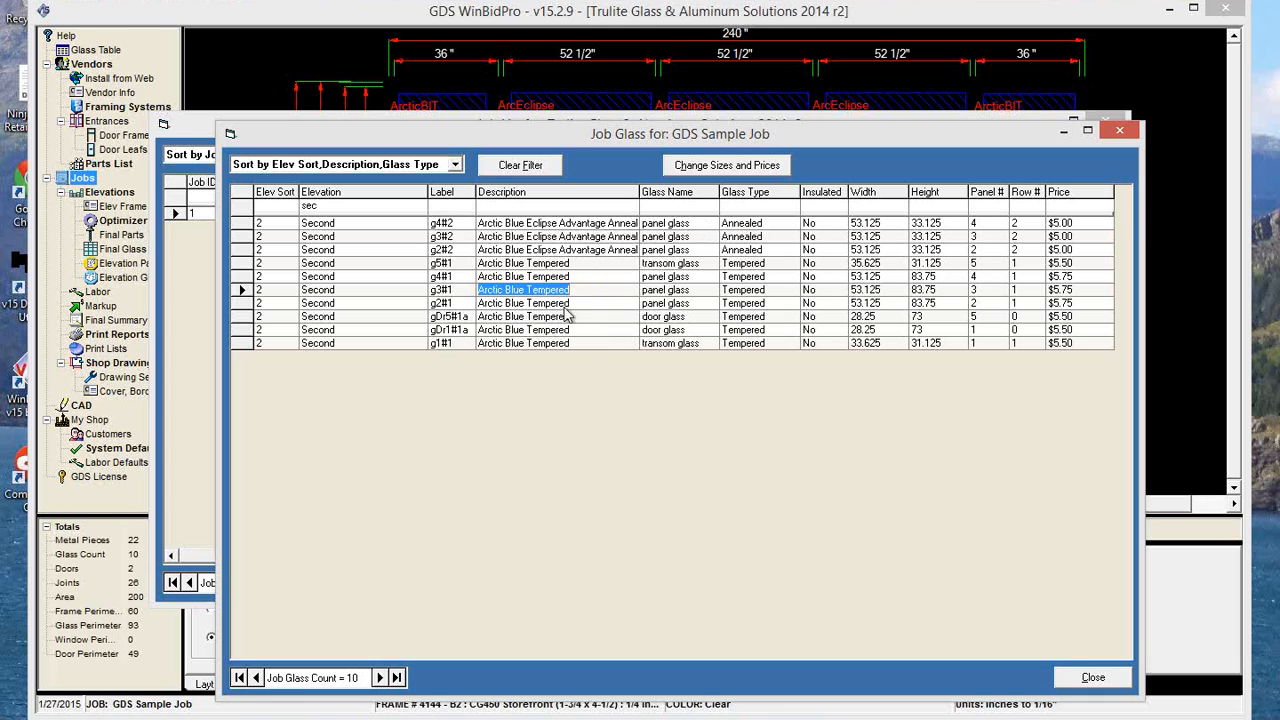
pyautogui.click(600, 263)
pyautogui.click(600, 263)
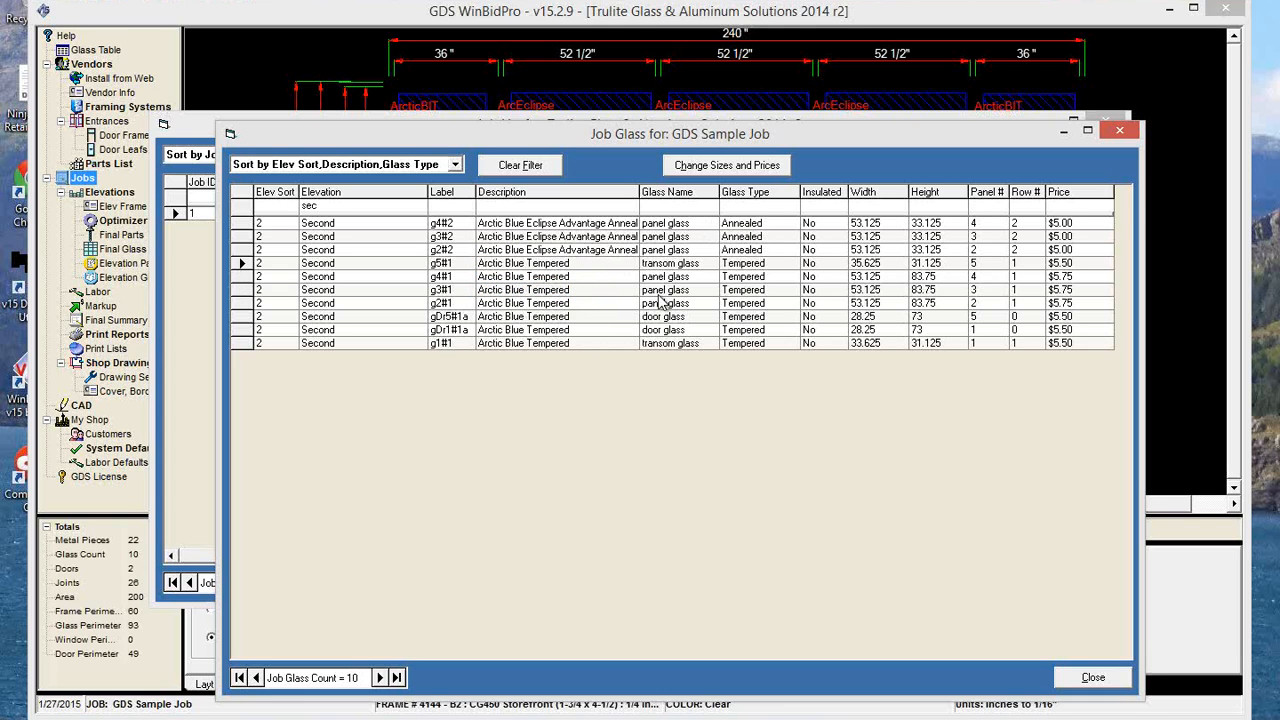
# Replace the glass description of lite g5#1 in the Second elevation with a person's first name.
pyautogui.press('Delete')
pyautogui.write('Scott')
pyautogui.click(545, 236)
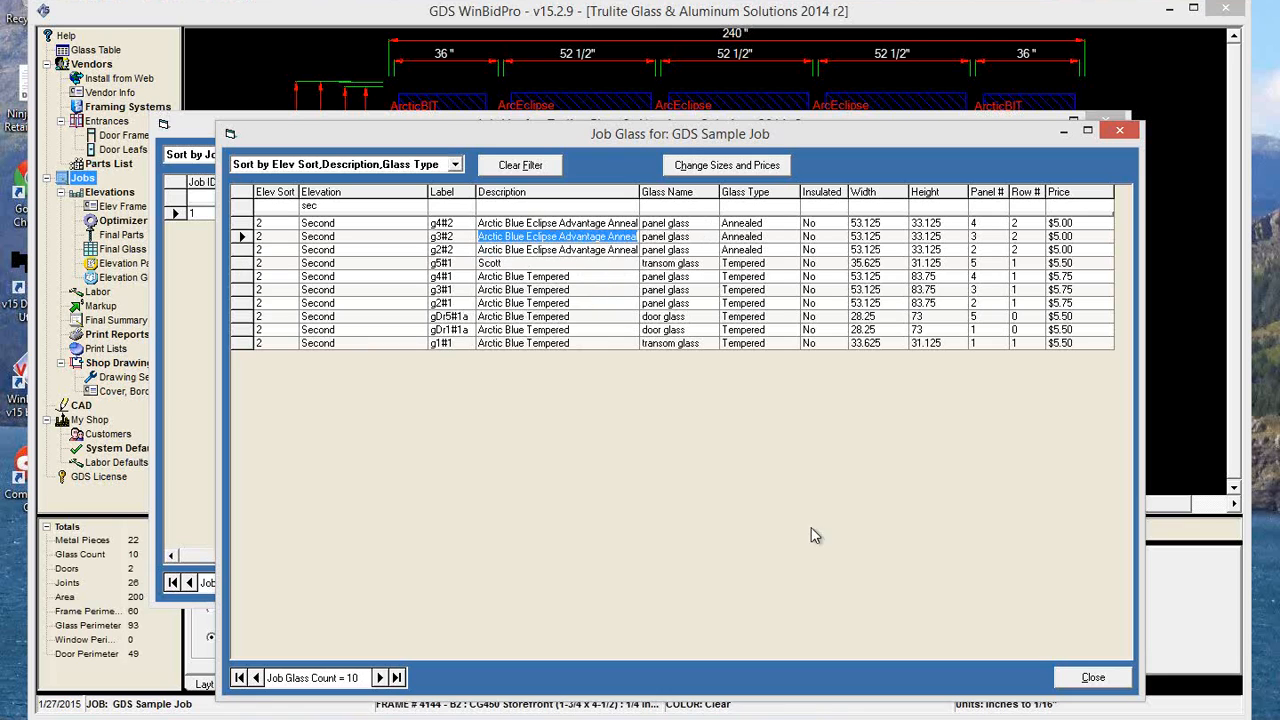
# Close the job glass and job lists and redraw the Second elevation.
pyautogui.click(1097, 679)
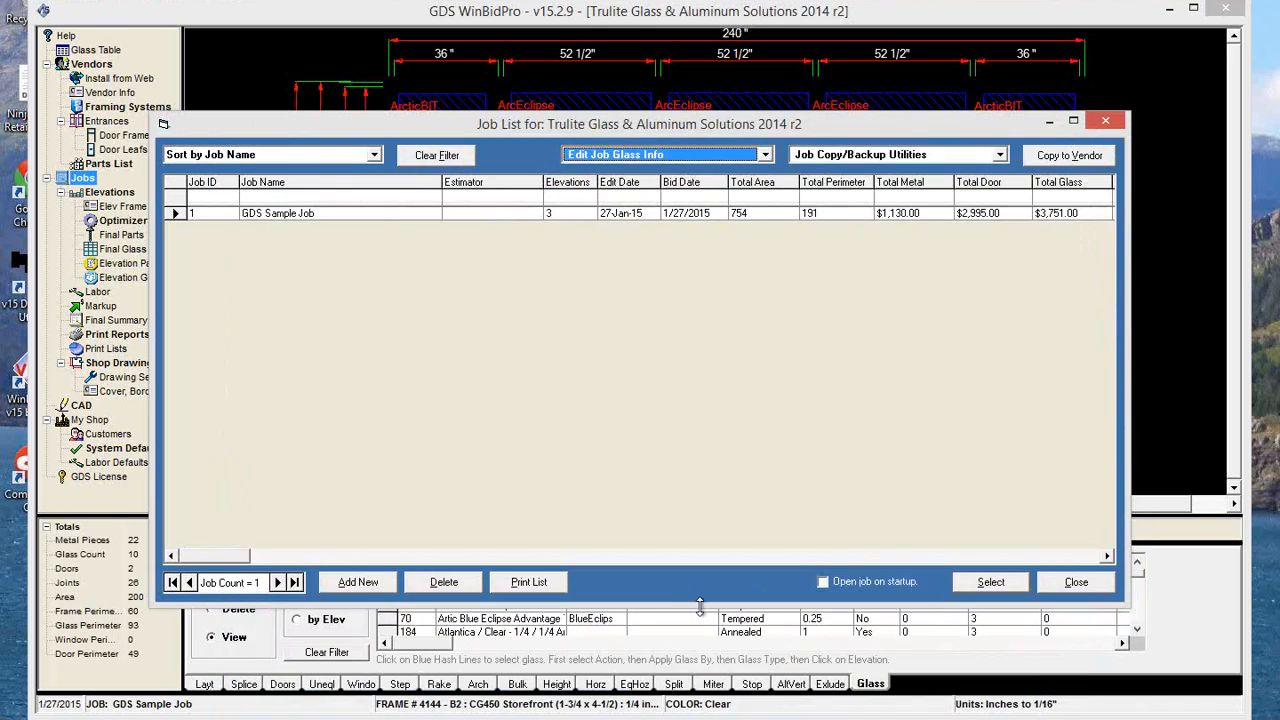
pyautogui.click(1075, 580)
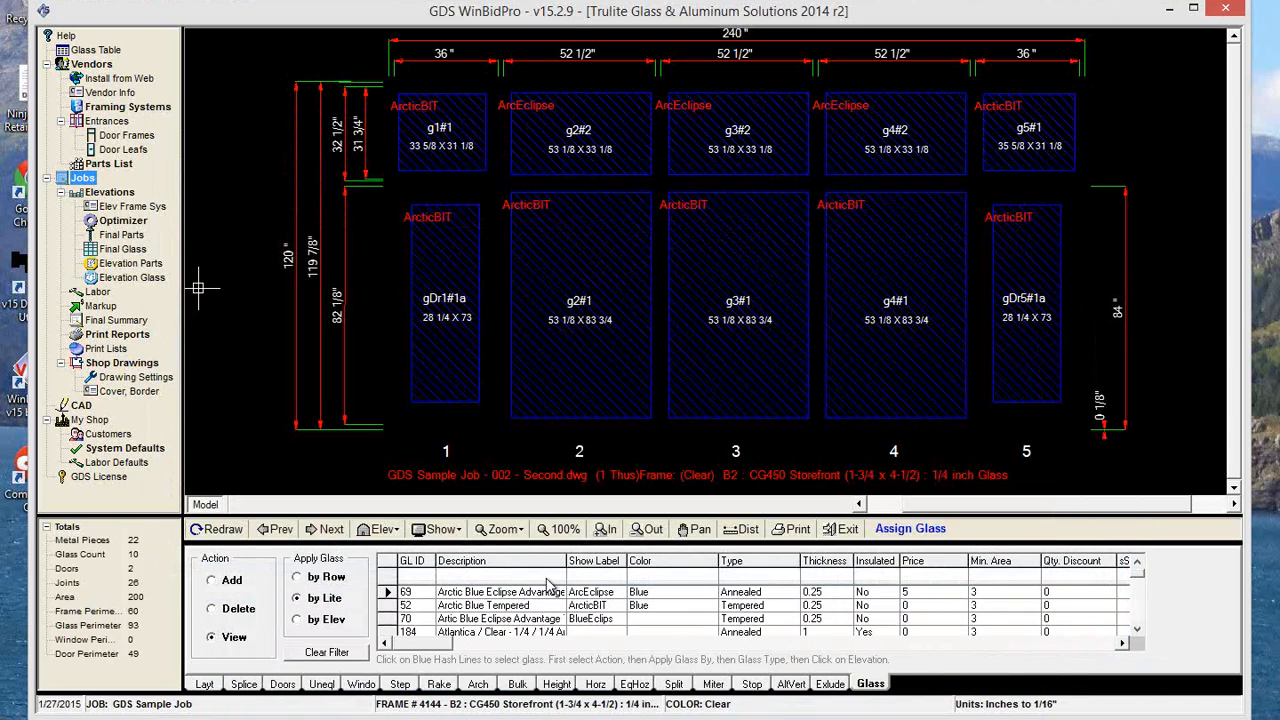
pyautogui.click(222, 532)
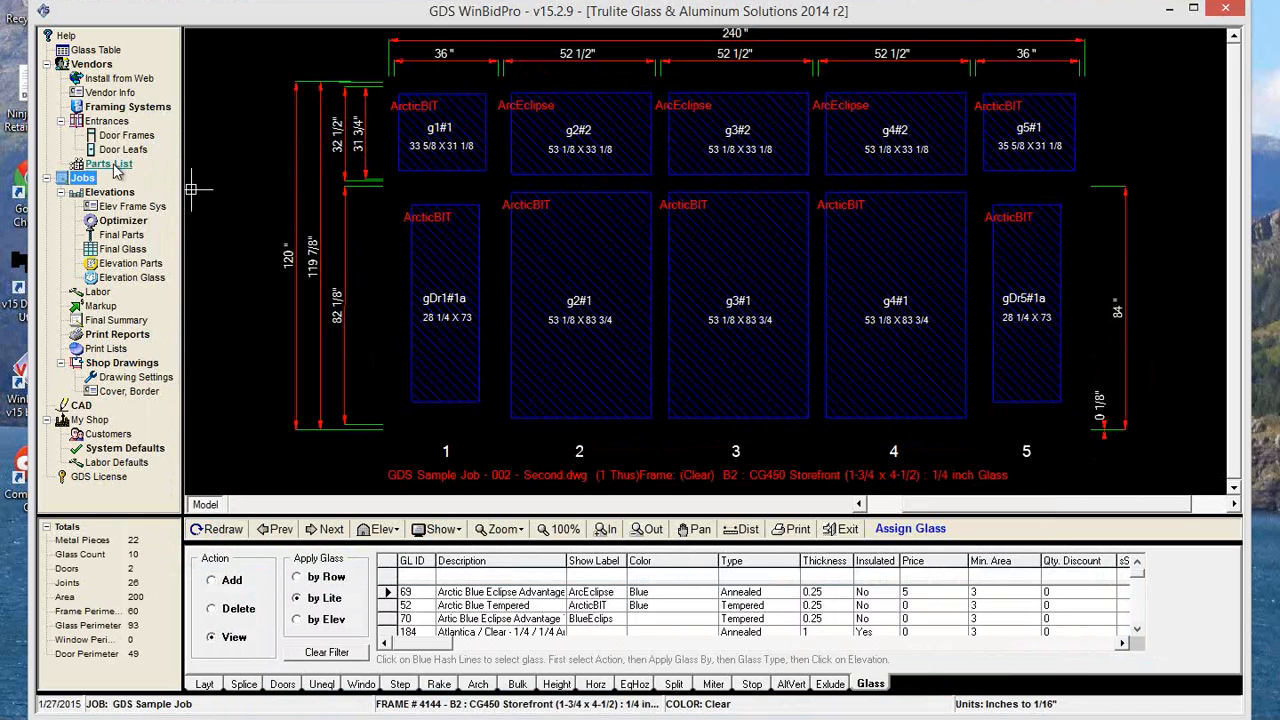
# List the elevation glass for Second only, check the renamed transom glass entry, and close the list.
pyautogui.click(125, 278)
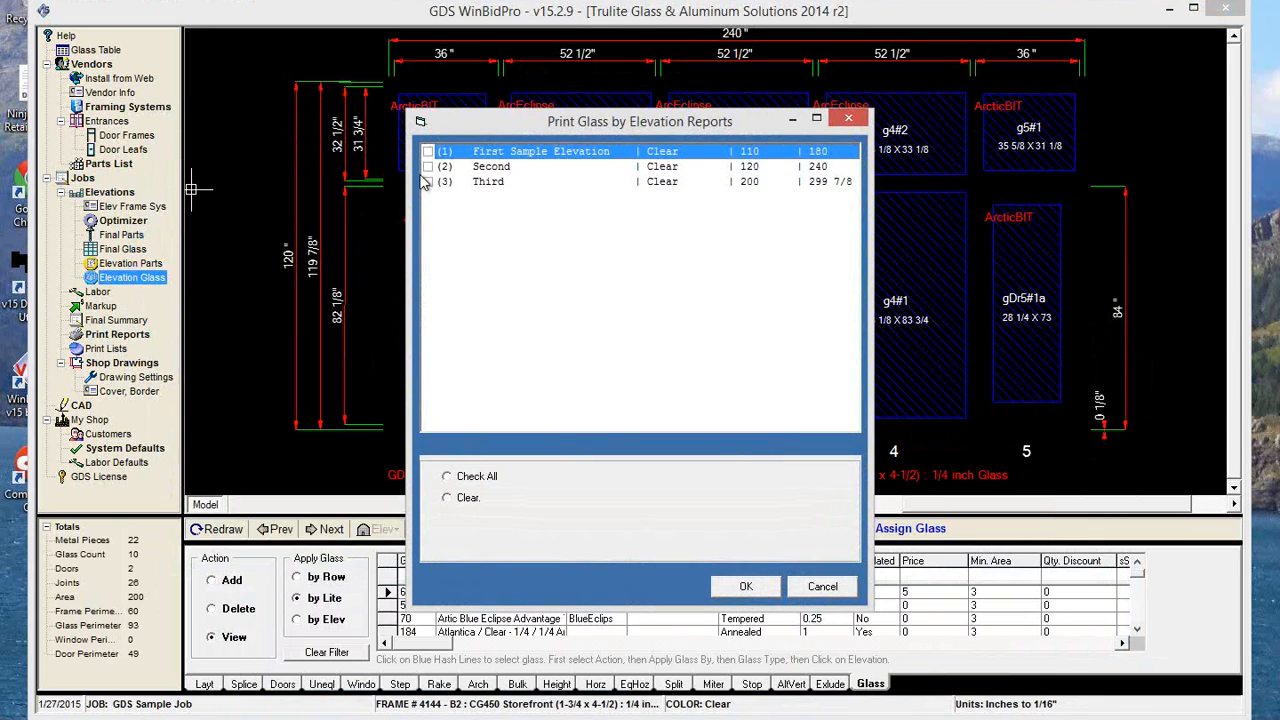
pyautogui.click(429, 167)
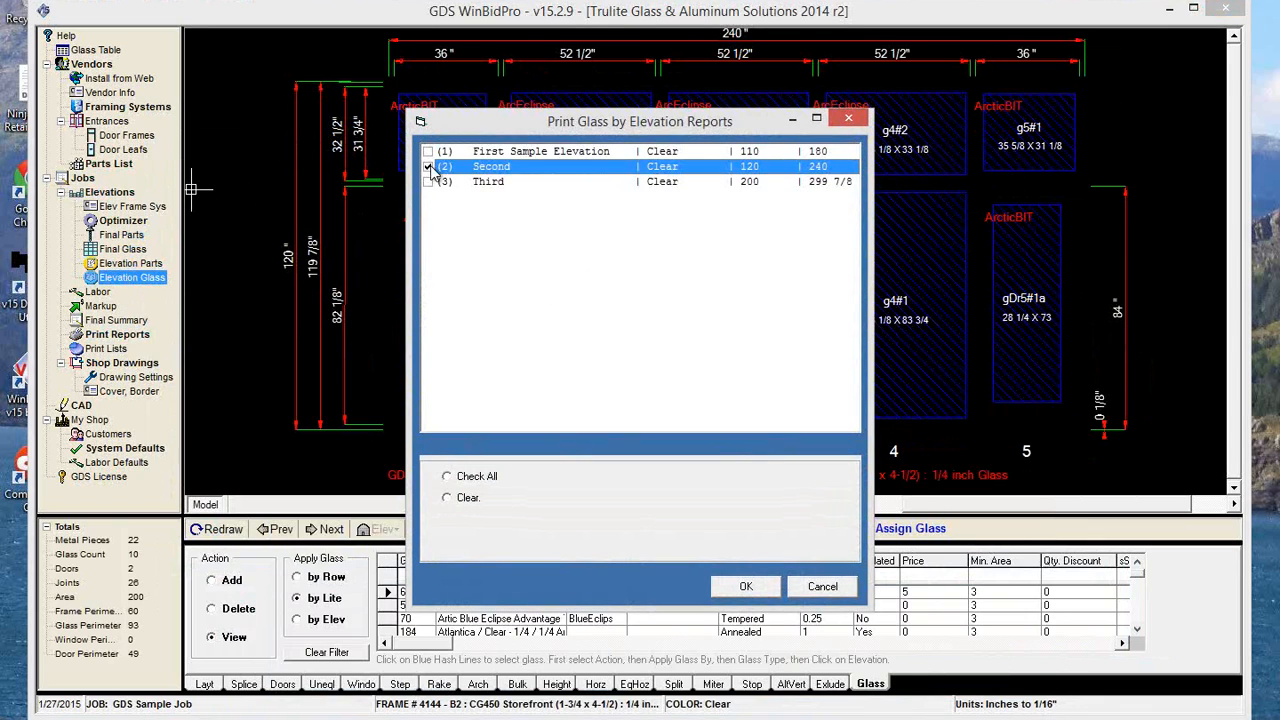
pyautogui.click(748, 589)
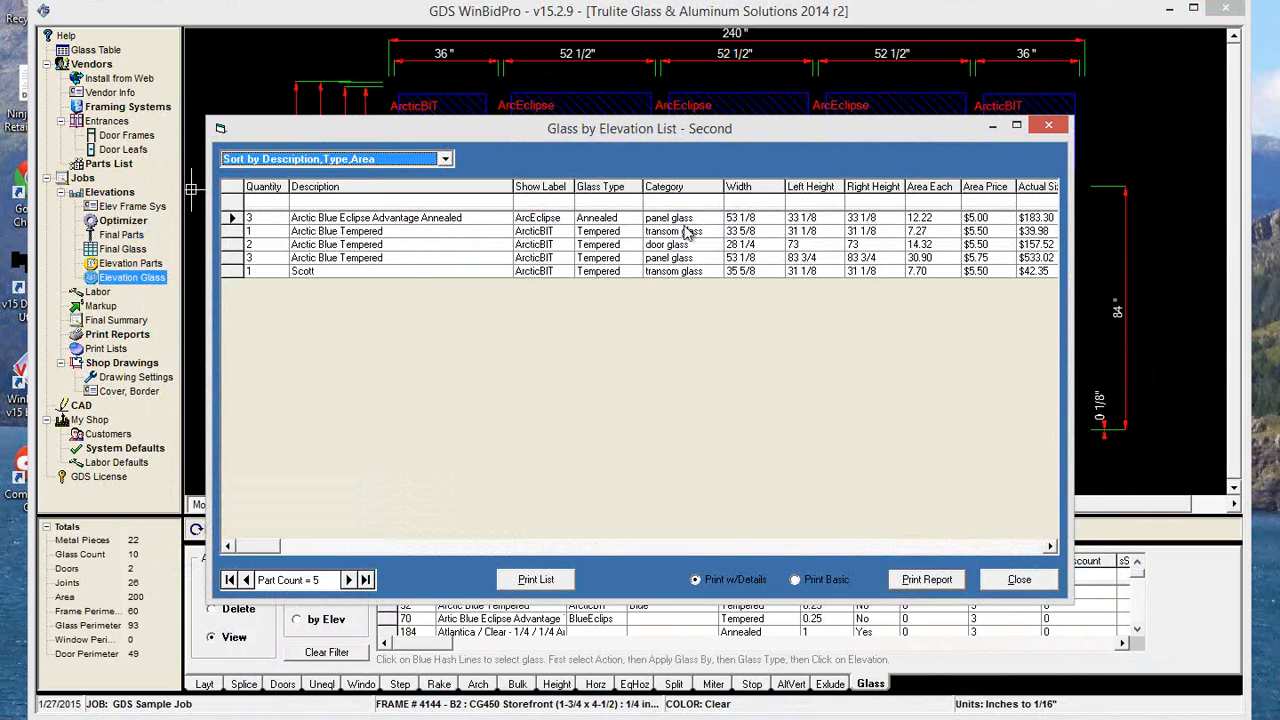
pyautogui.click(326, 271)
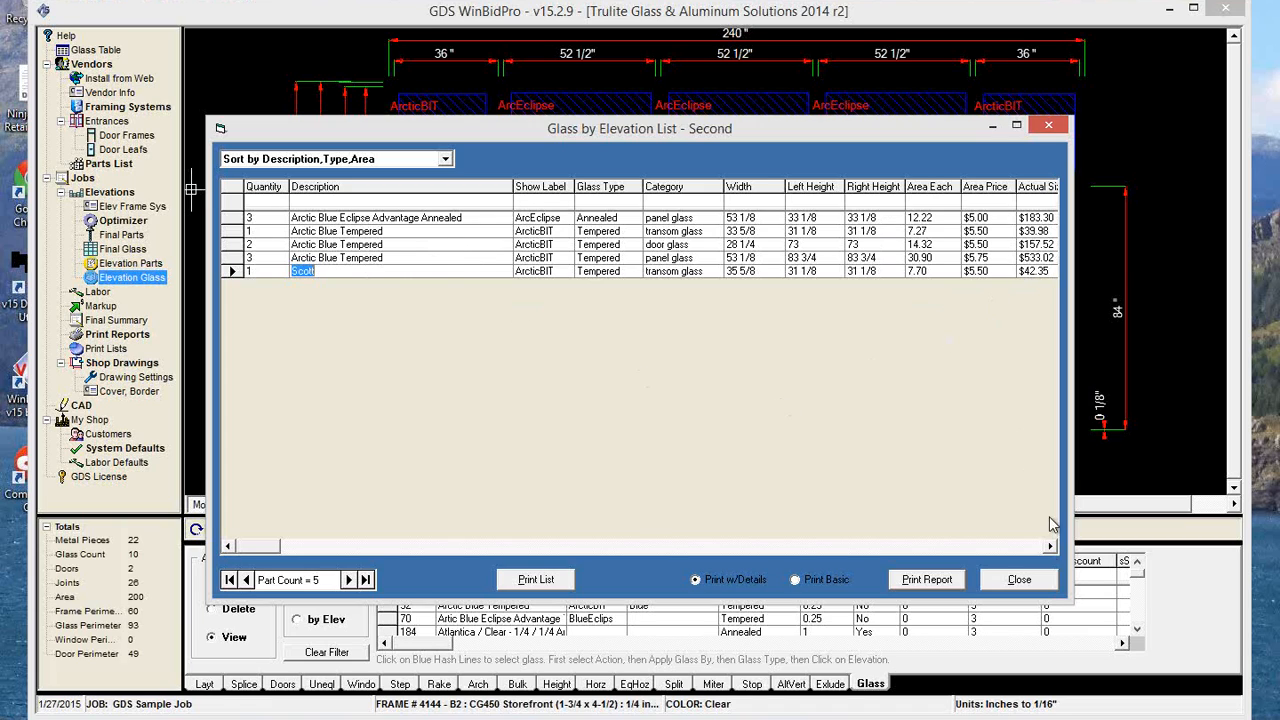
pyautogui.click(1019, 580)
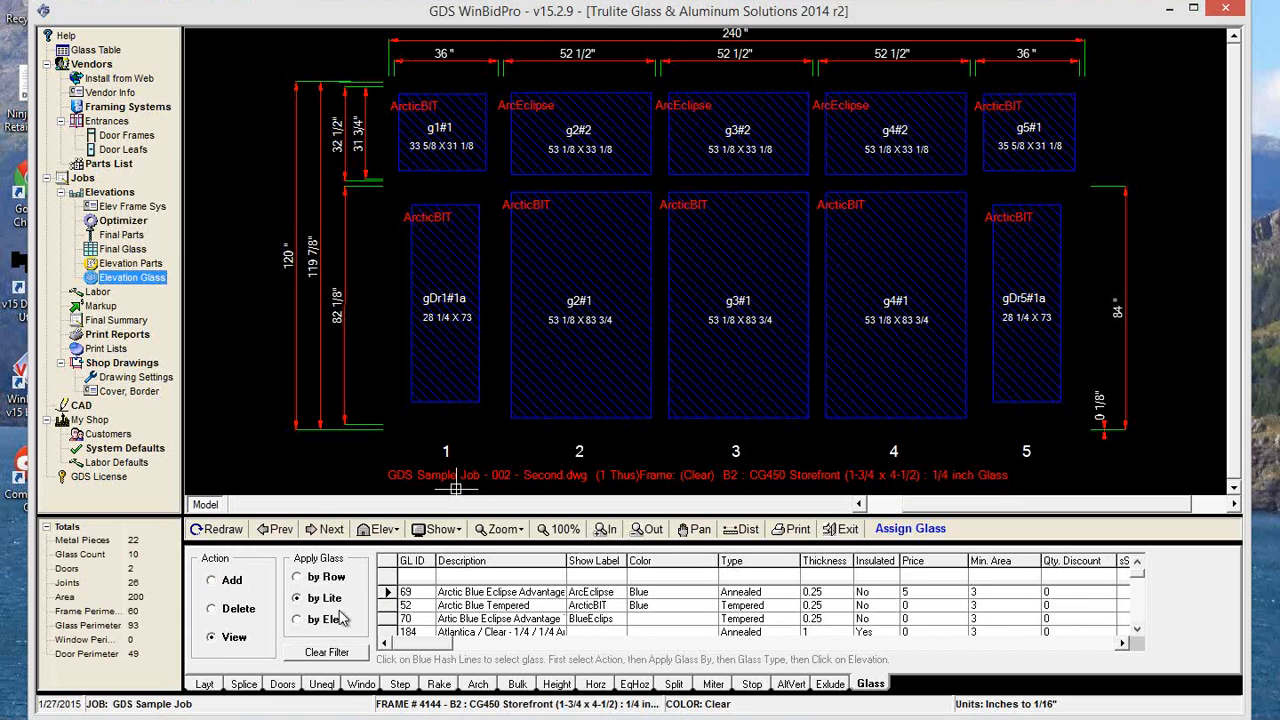
# Review the Second elevation's frame system settings, including the amounts added to daylight dimensions for glass, and accept them.
pyautogui.click(206, 684)
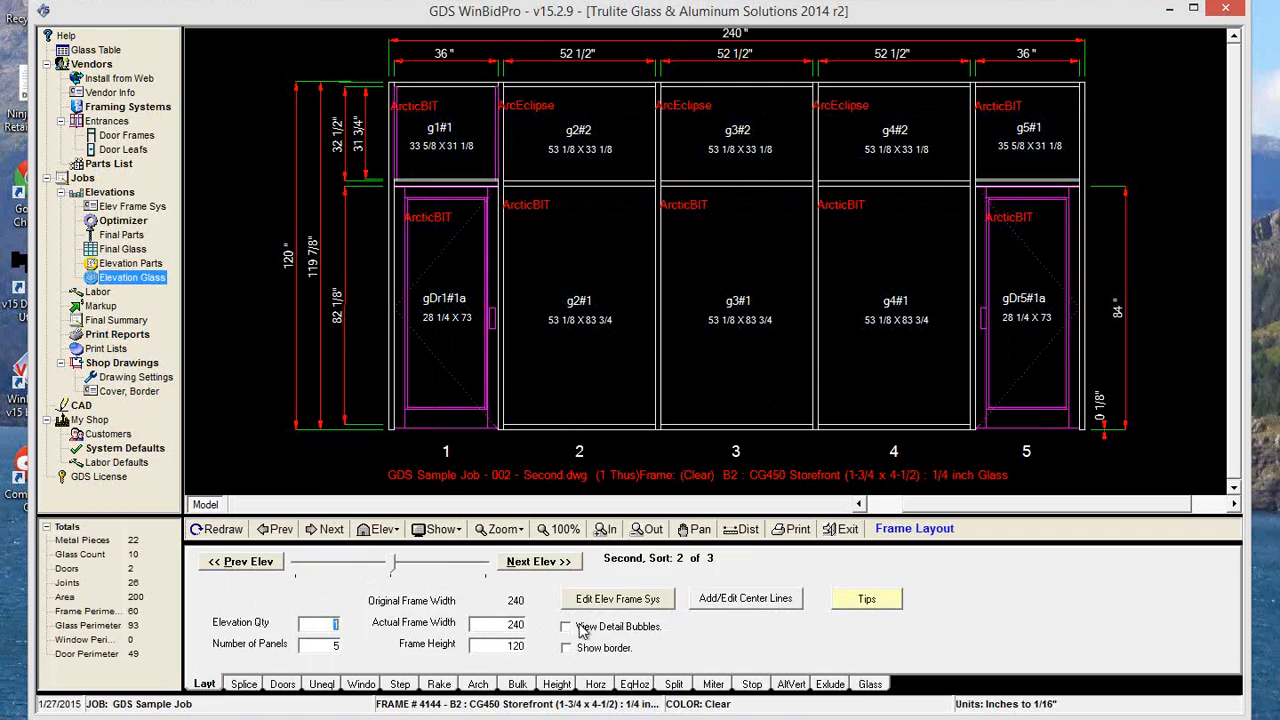
pyautogui.click(628, 600)
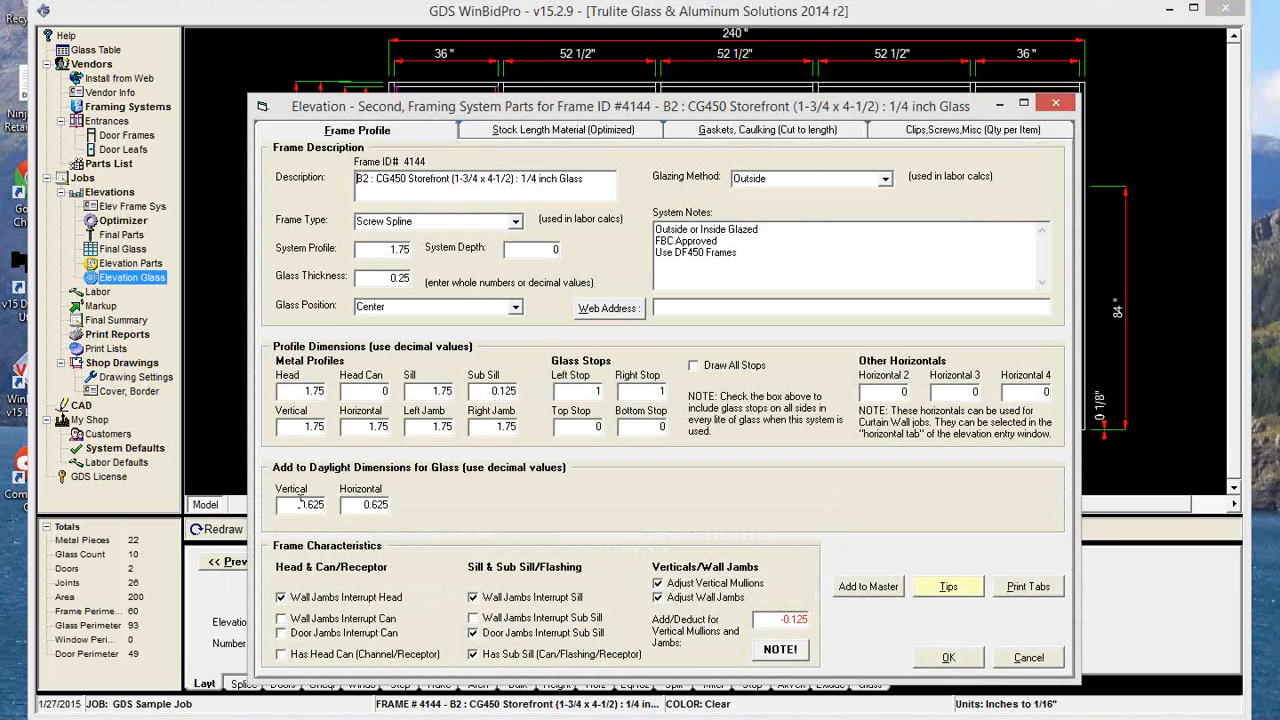
pyautogui.click(962, 661)
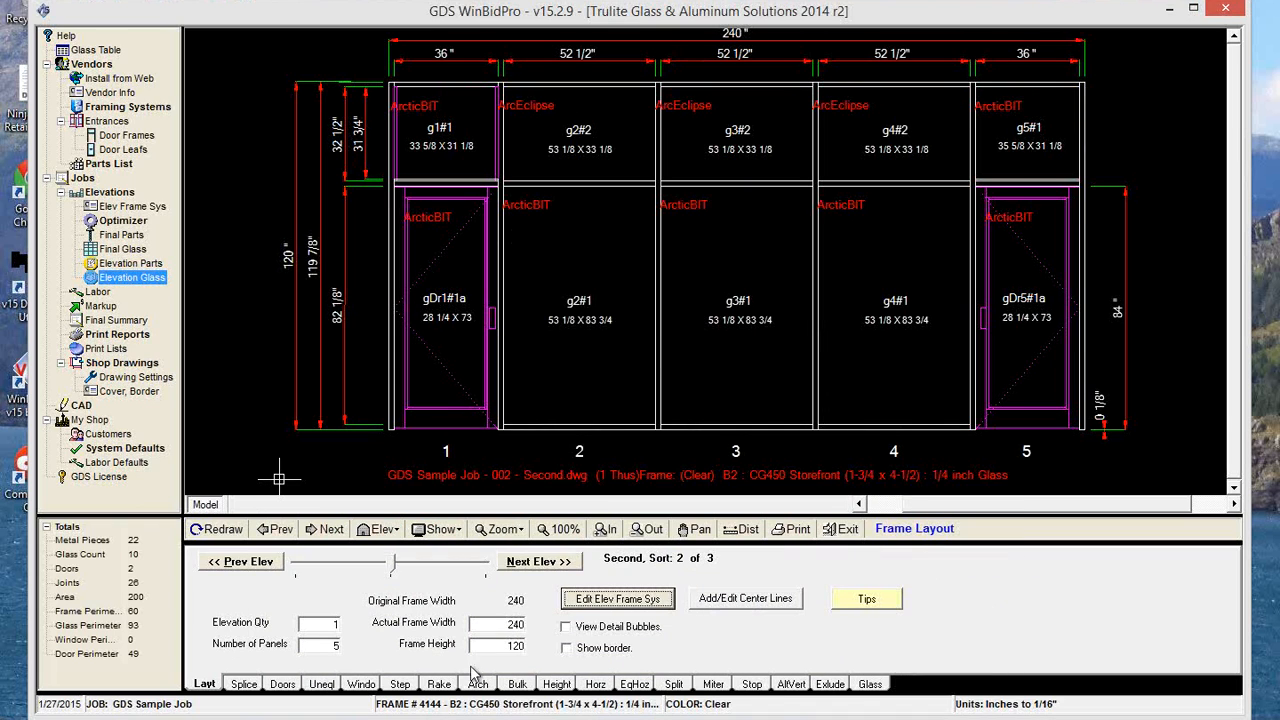
# Review the door settings for the panel 1 entrance, including the door glass add to daylight, and save them.
pyautogui.click(285, 685)
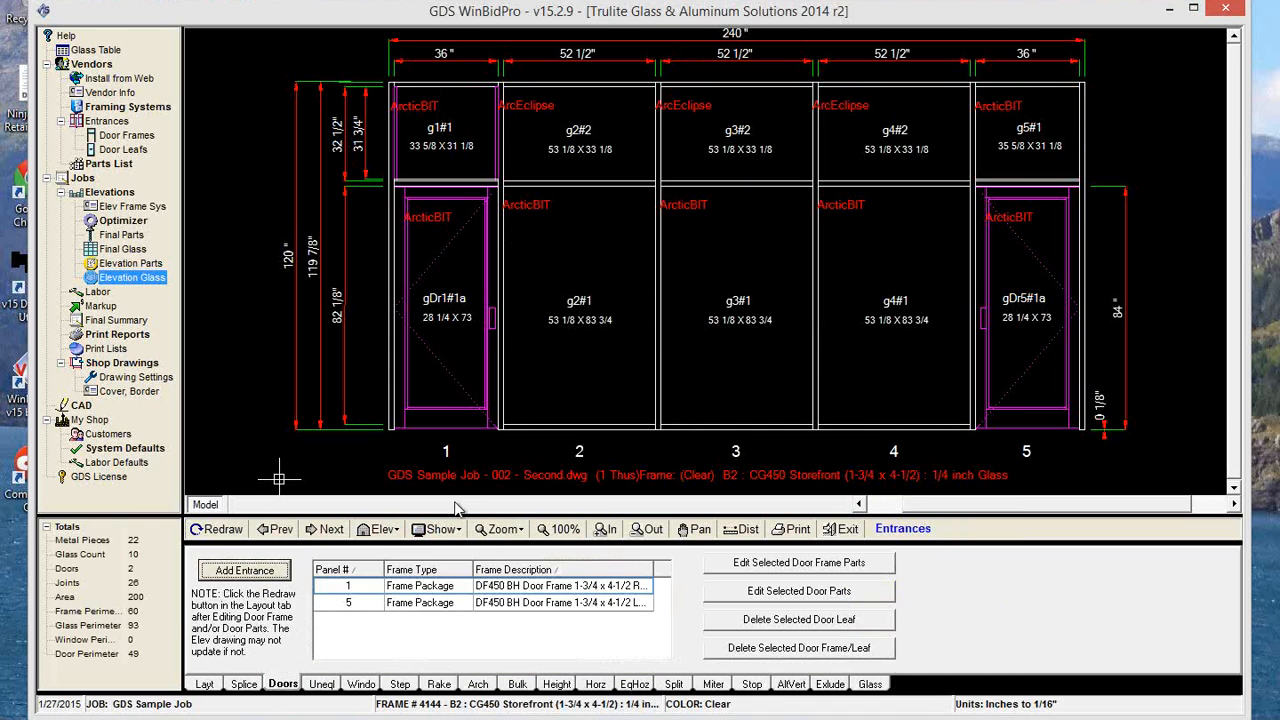
pyautogui.click(838, 592)
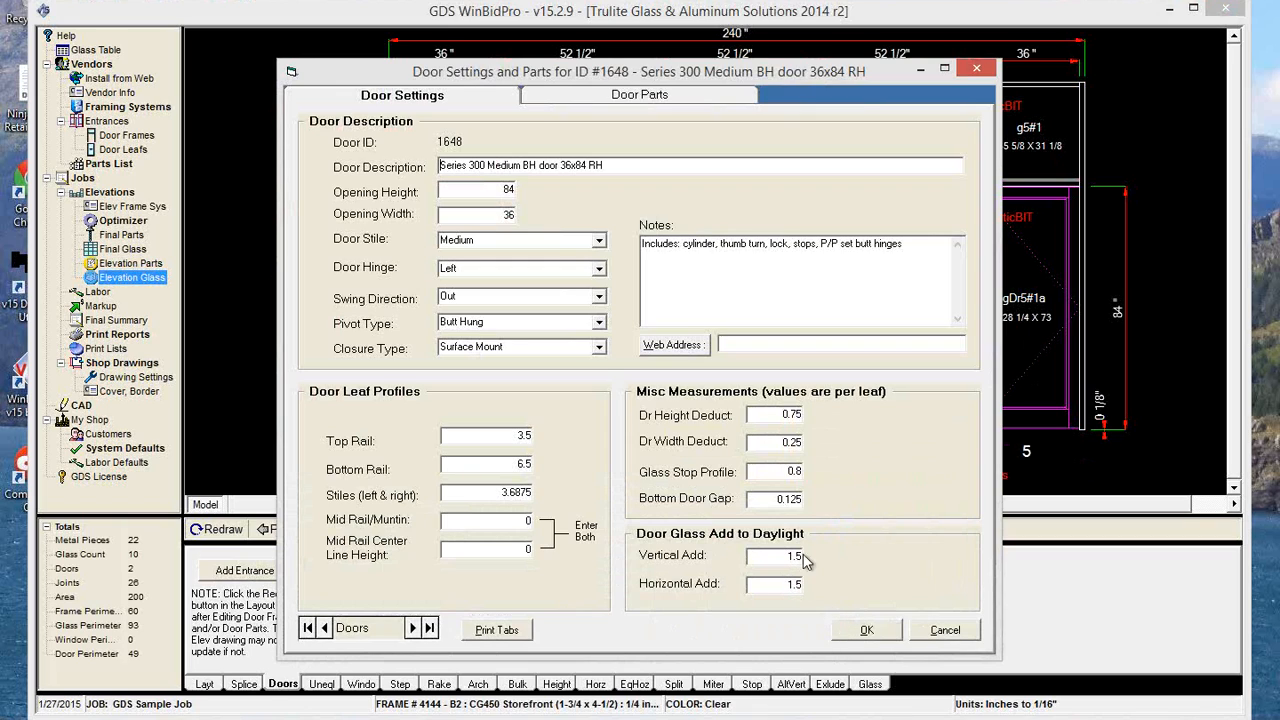
pyautogui.click(866, 631)
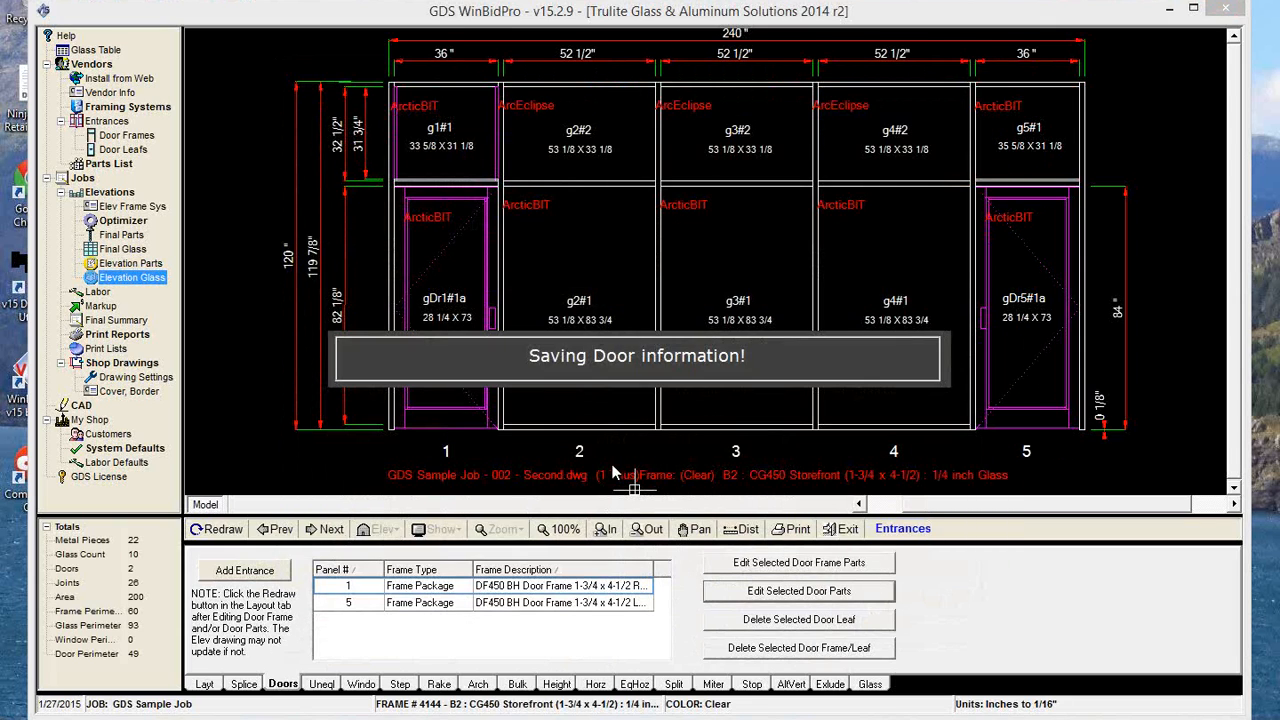